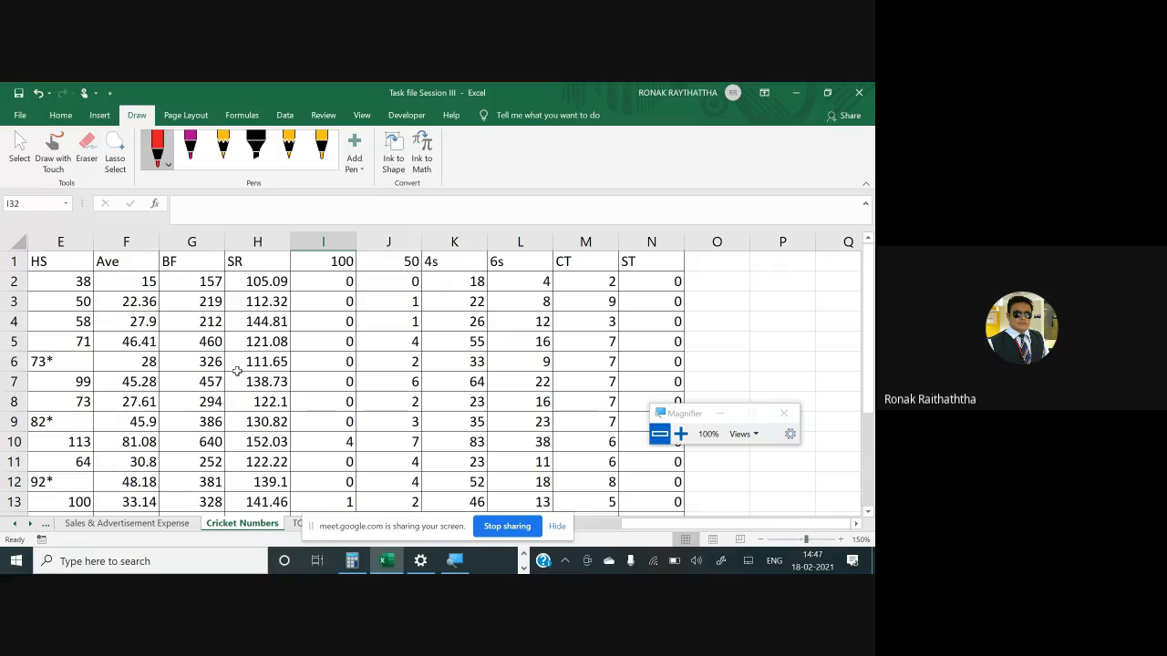
pyautogui.moveTo(635, 527); pyautogui.dragTo(580, 528)
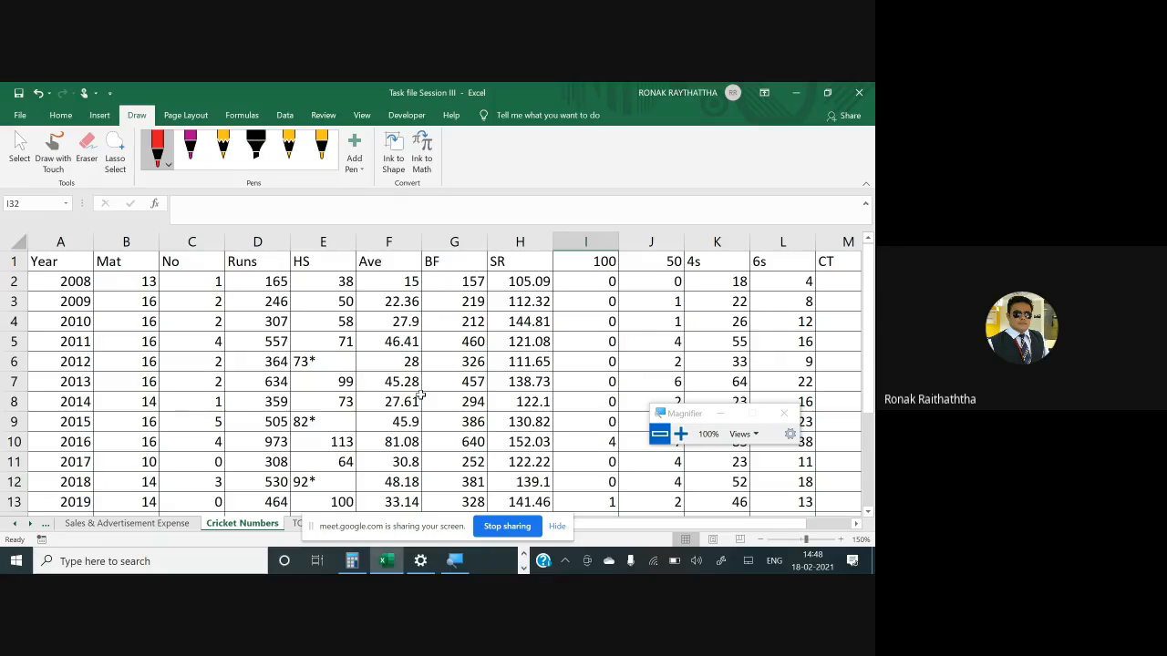
pyautogui.scroll(-2, 369, 424)
pyautogui.scroll(2, 273, 387)
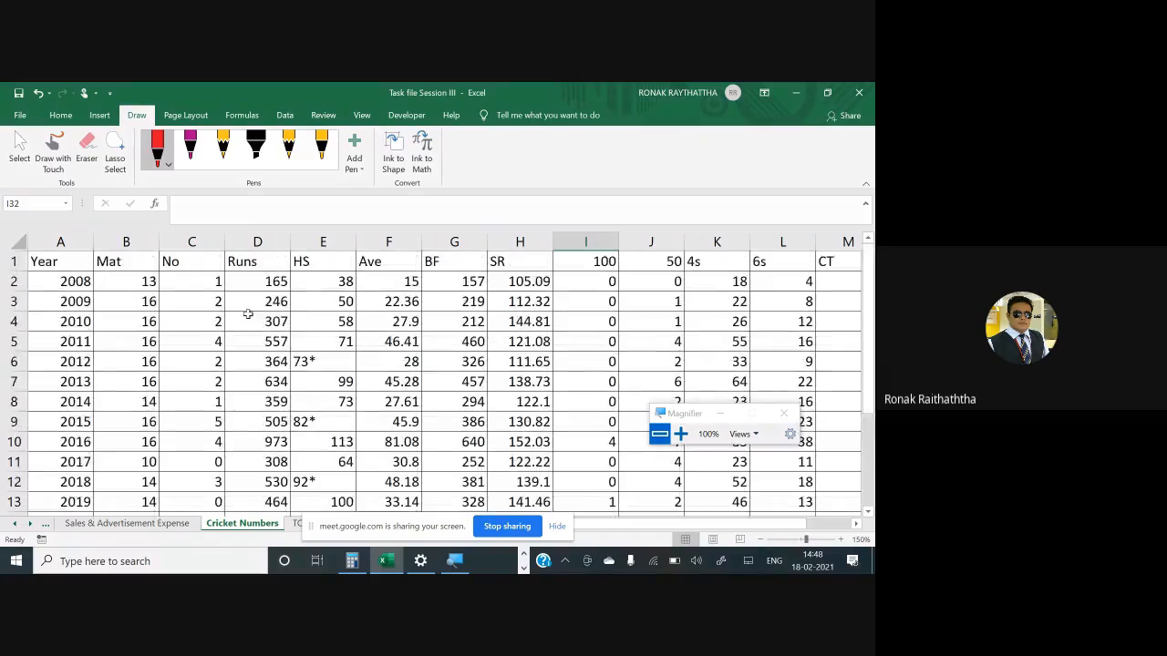
pyautogui.scroll(-1, 245, 311)
pyautogui.scroll(1, 246, 312)
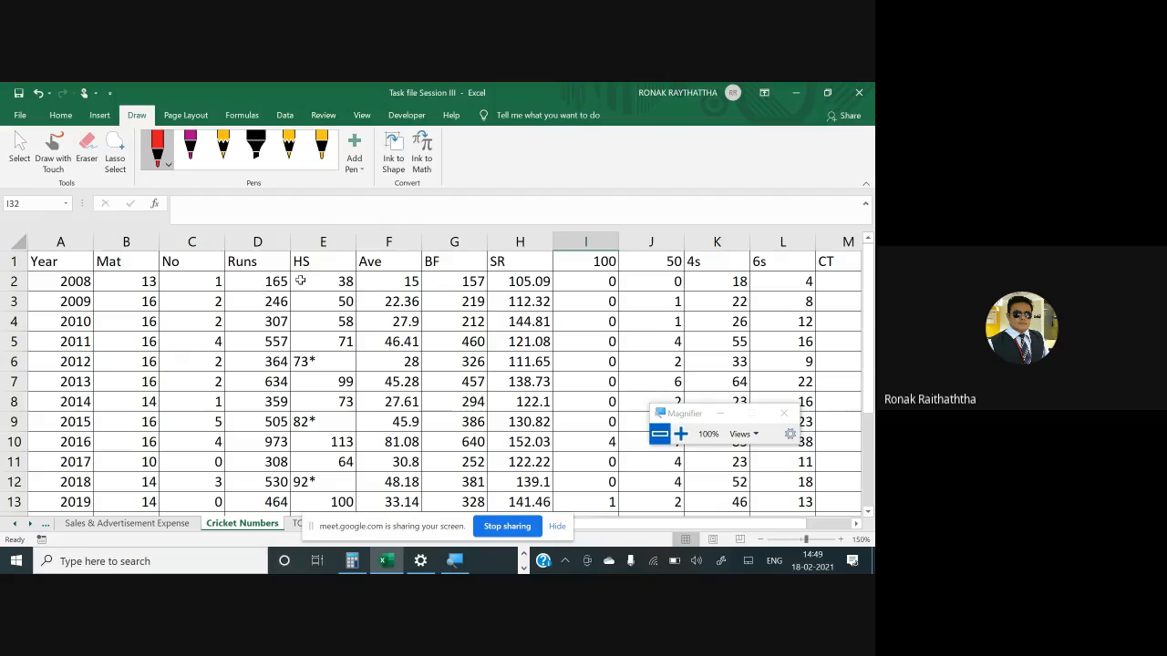
# - Add an AutoSum total beneath the Runs values in column D
pyautogui.click(264, 260)
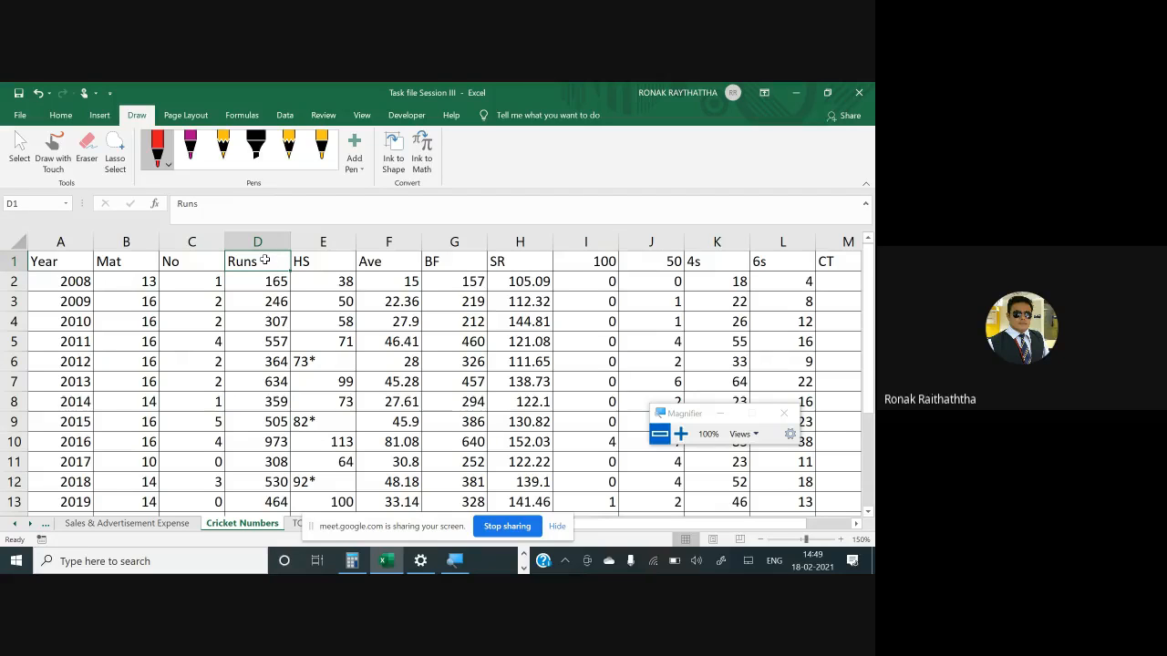
pyautogui.click(272, 281)
pyautogui.hotkey('ctrl', 'shift', 'Down')
pyautogui.hotkey('alt', '=')
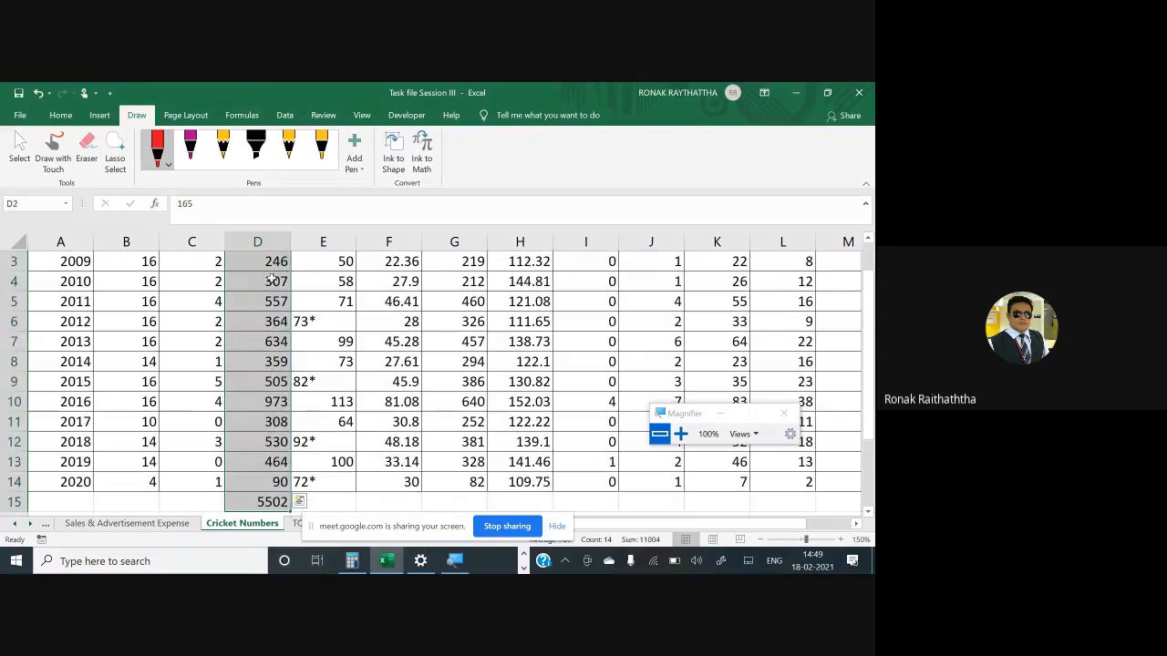
# - Insert a Waterfall chart from the Runs values for 2008 to 2020
pyautogui.hotkey('shift', 'Up')
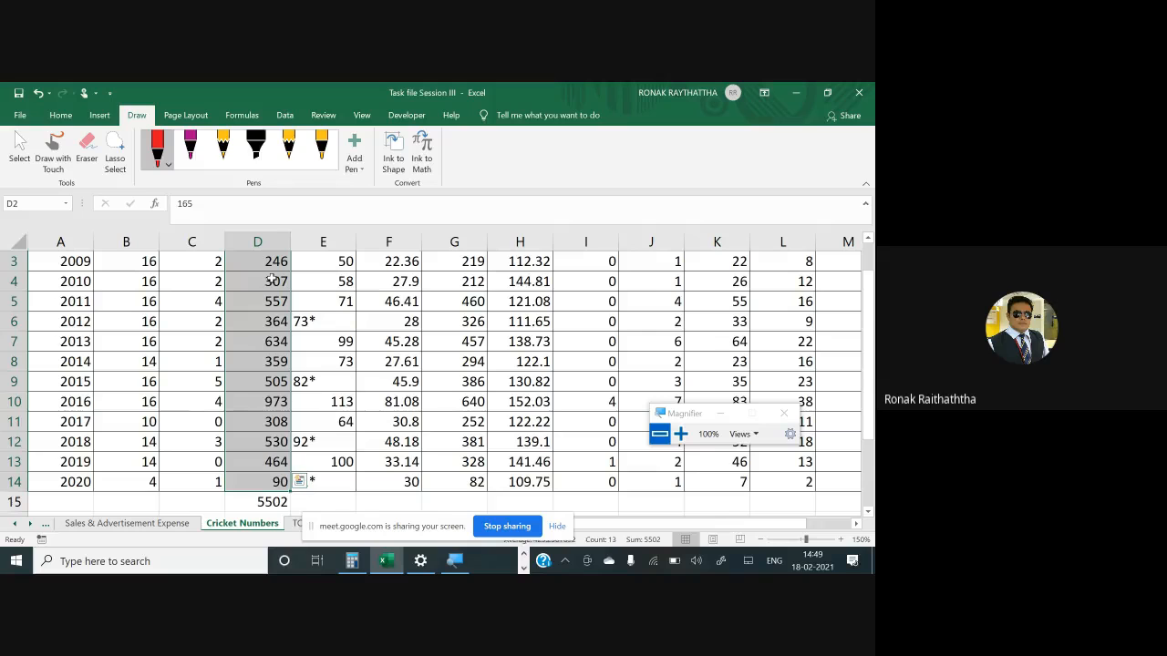
pyautogui.scroll(1, 264, 280)
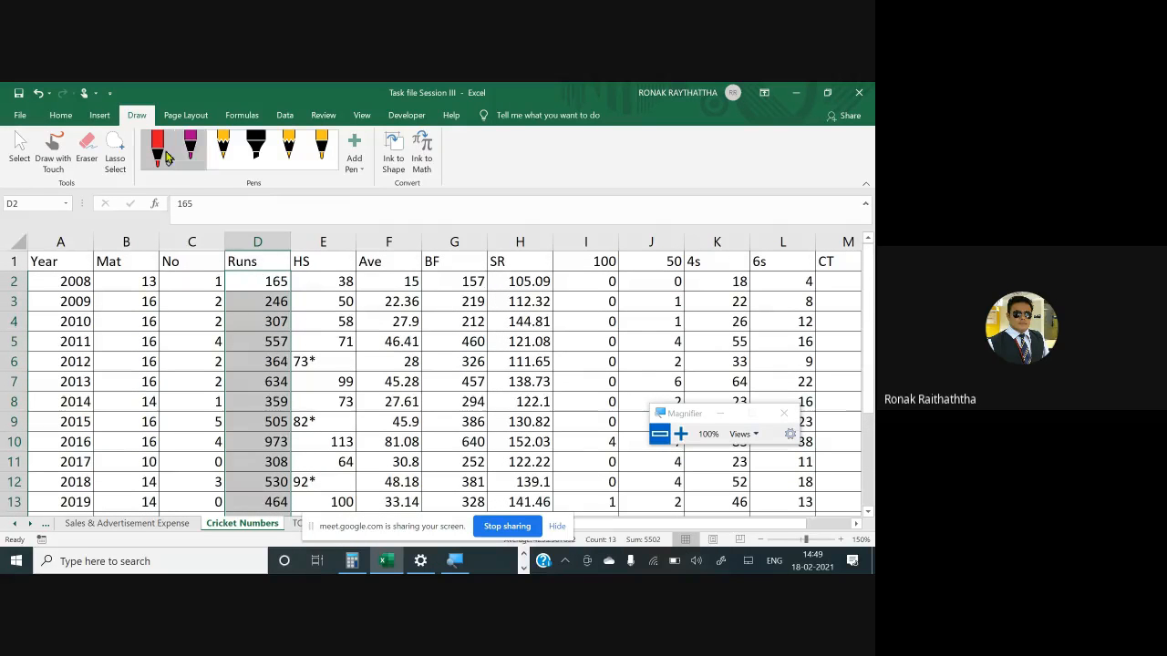
pyautogui.click(99, 115)
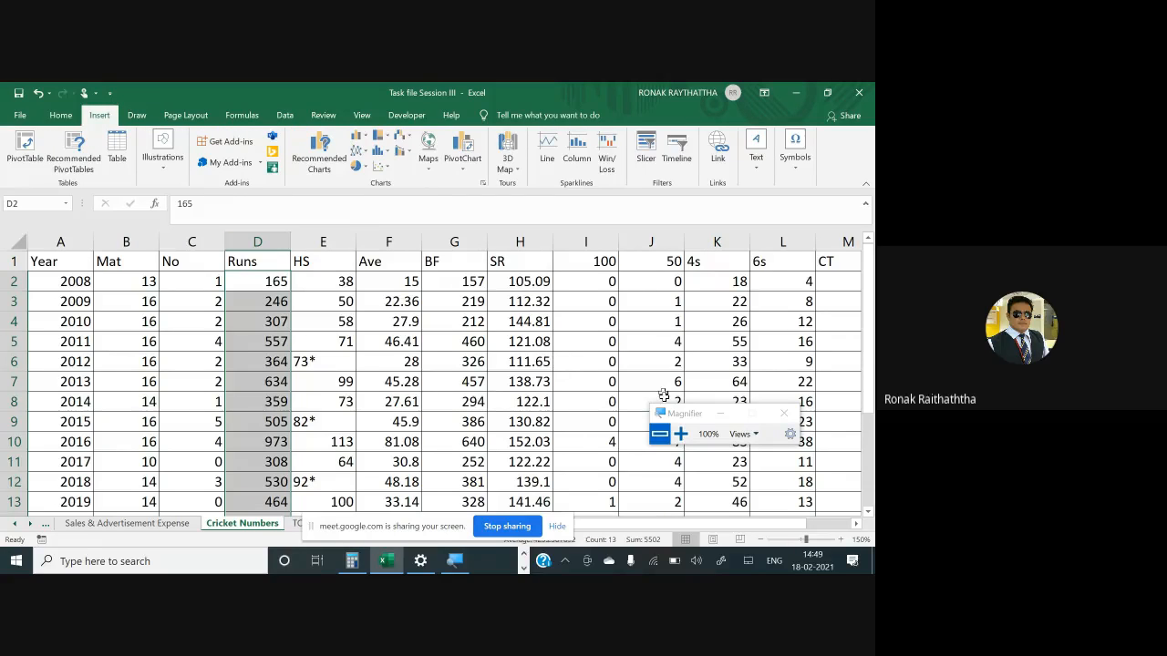
pyautogui.click(680, 434)
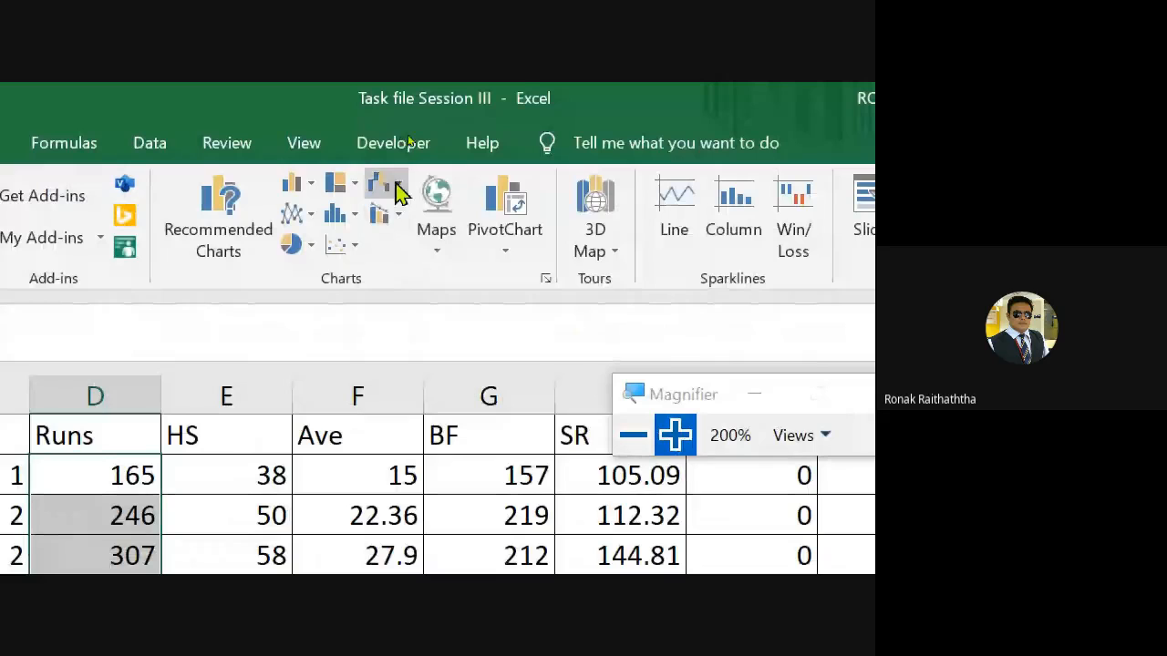
pyautogui.click(401, 192)
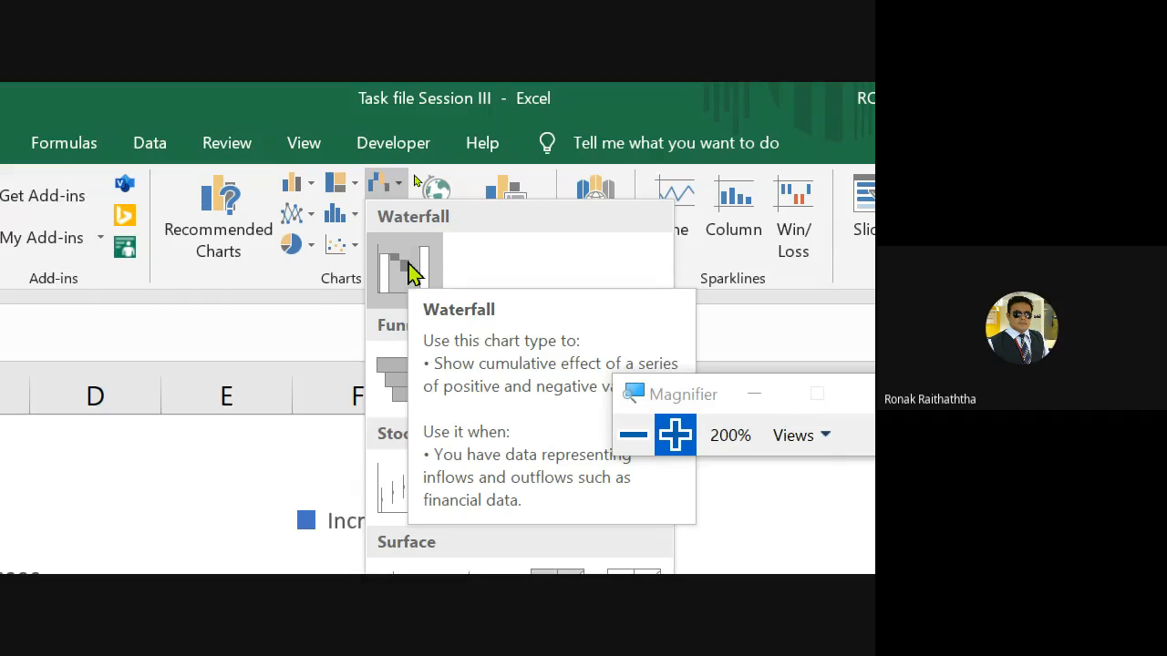
pyautogui.click(407, 269)
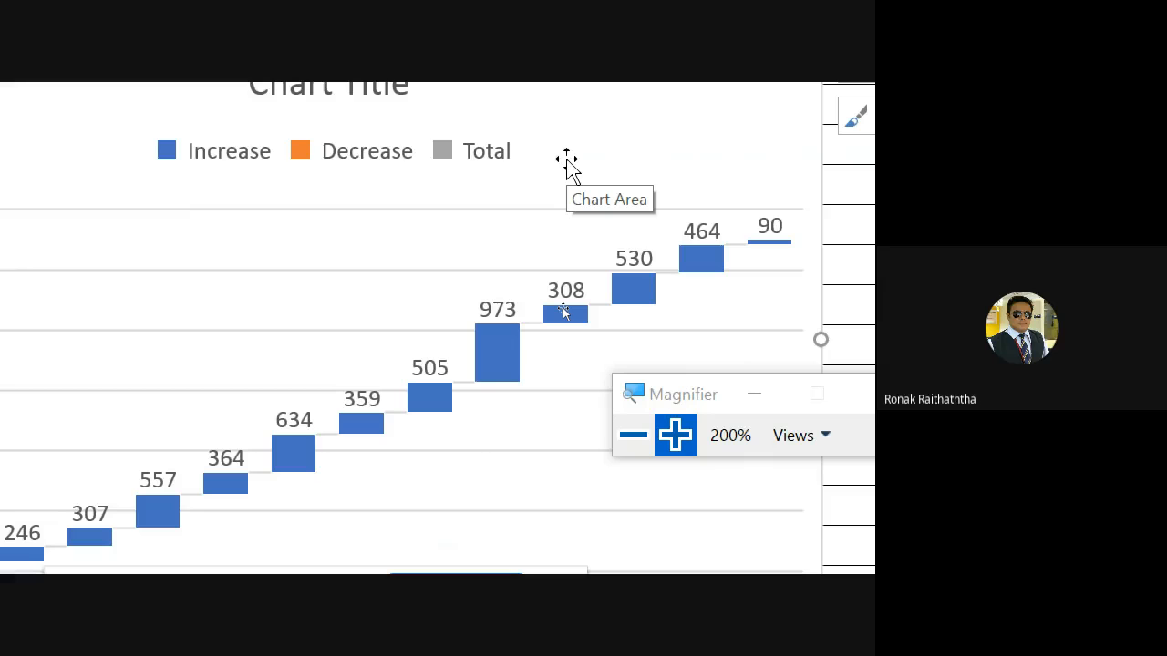
pyautogui.click(633, 437)
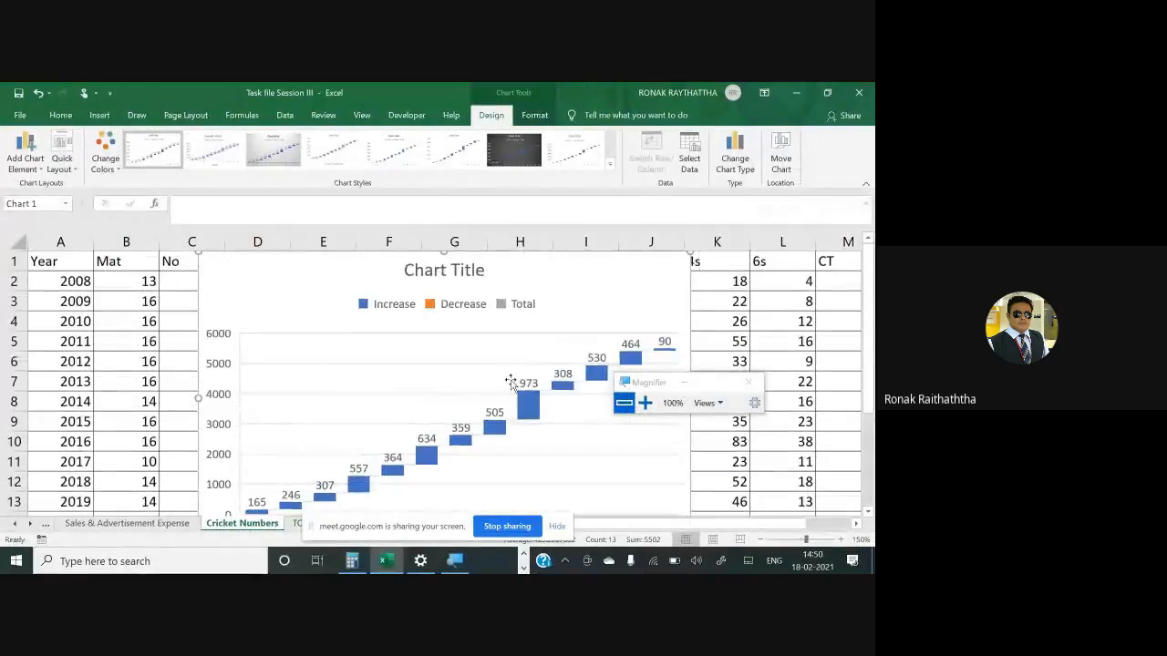
pyautogui.scroll(-1, 515, 381)
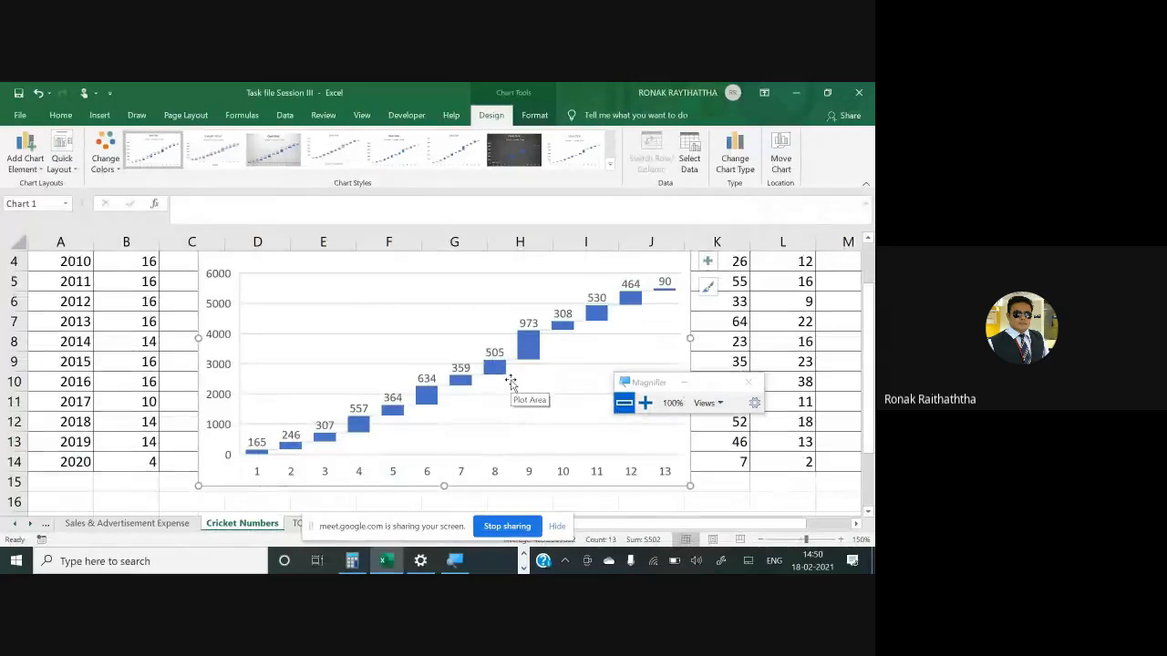
pyautogui.click(241, 358)
pyautogui.moveTo(237, 365); pyautogui.dragTo(500, 361)
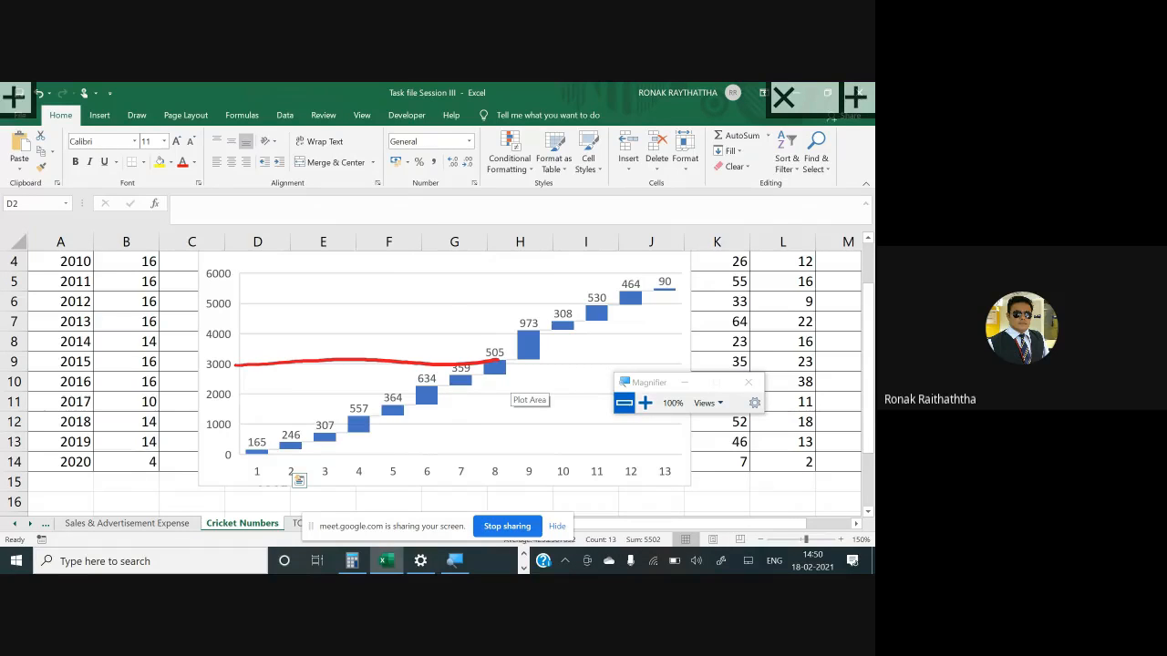
pyautogui.moveTo(521, 330); pyautogui.dragTo(233, 332)
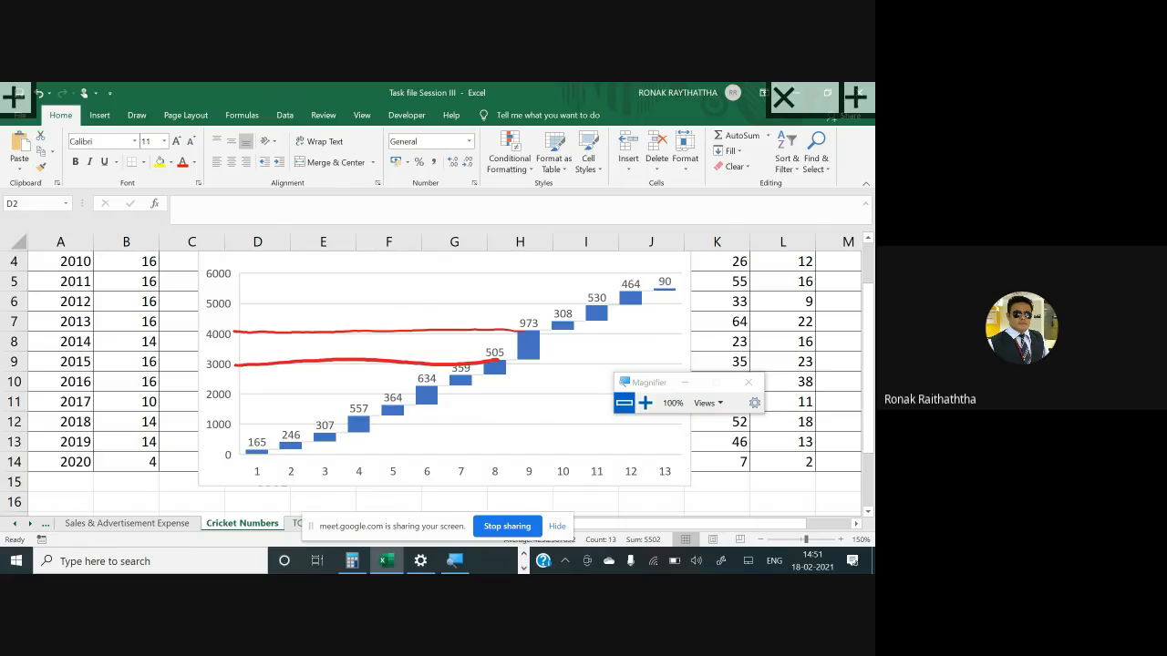
pyautogui.moveTo(421, 526); pyautogui.dragTo(535, 390)
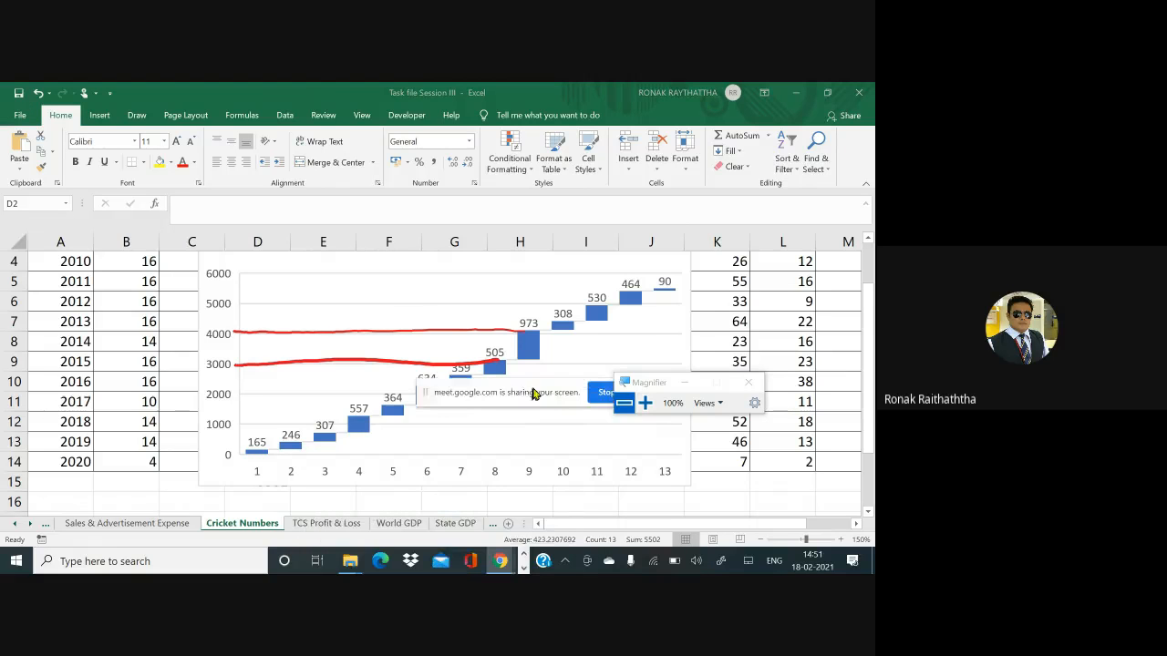
# - Switch to the Fixed Assets Amount sheet and enter the formula =C4-C3 in cell D4
pyautogui.click(454, 523)
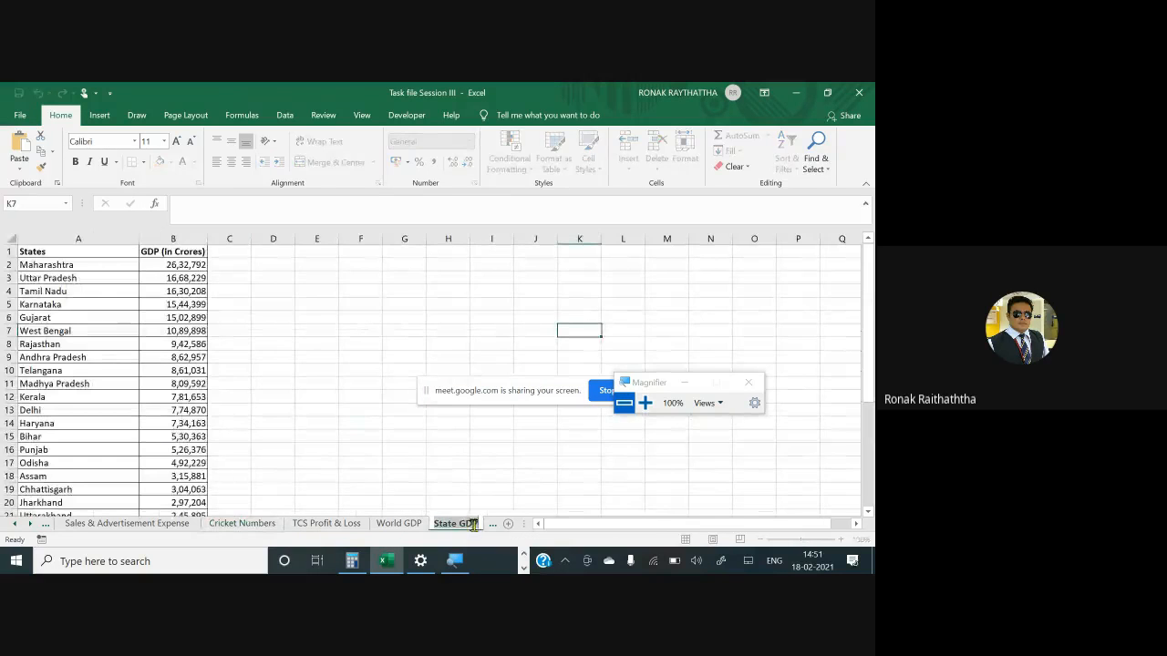
pyautogui.click(491, 525)
pyautogui.click(476, 526)
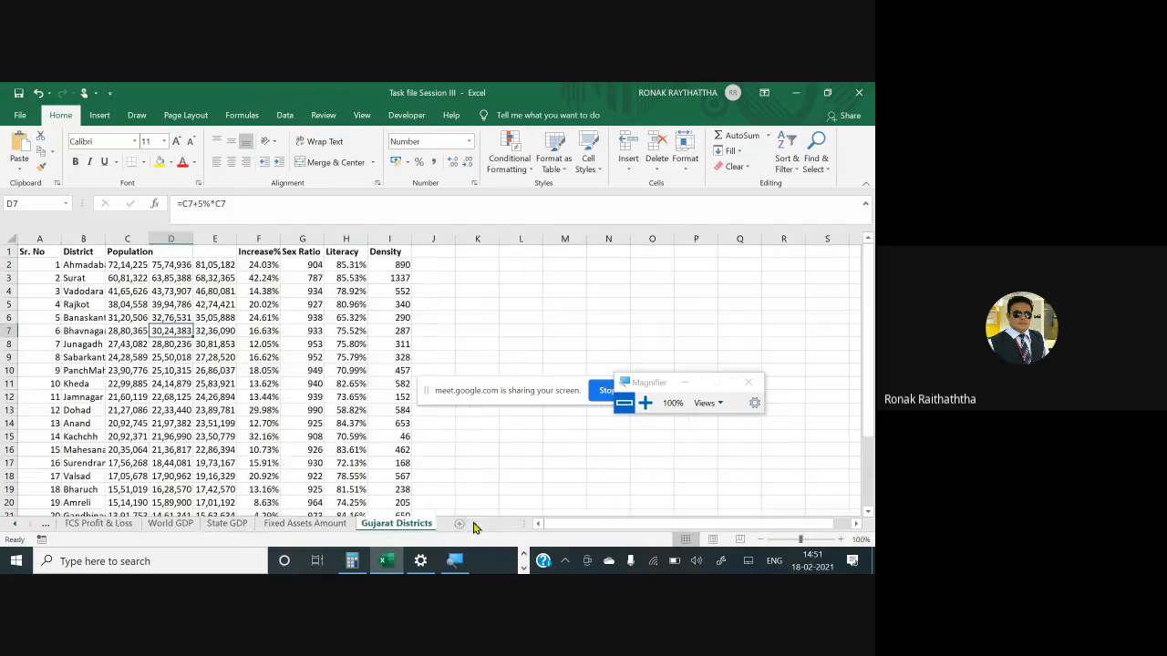
pyautogui.click(334, 525)
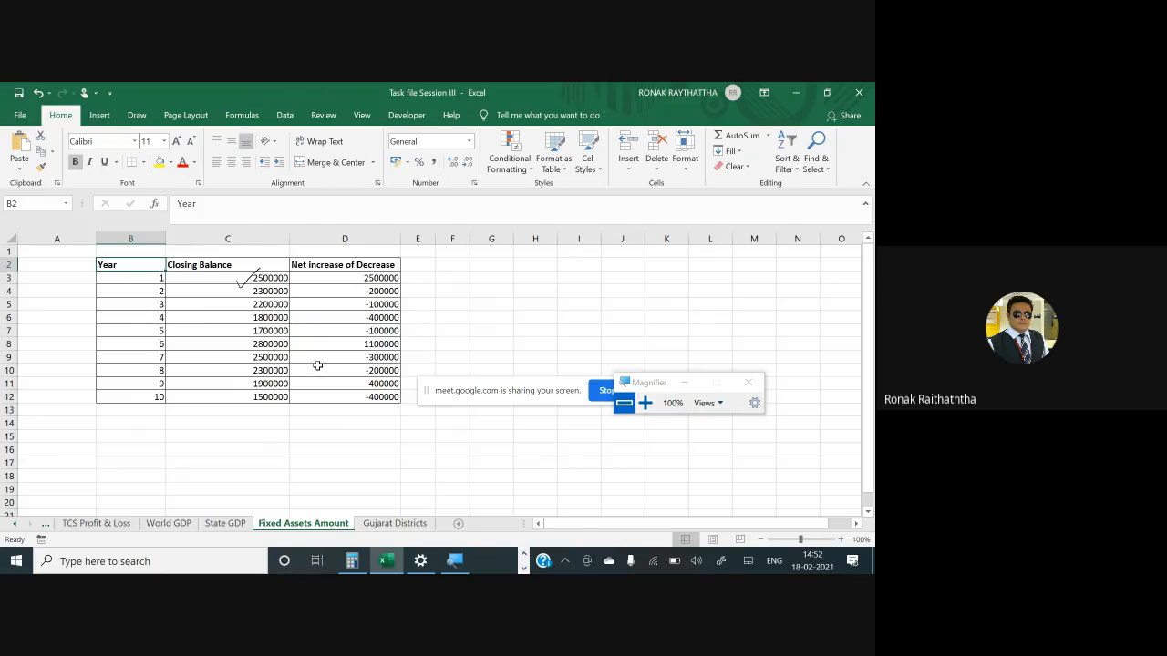
pyautogui.click(372, 291)
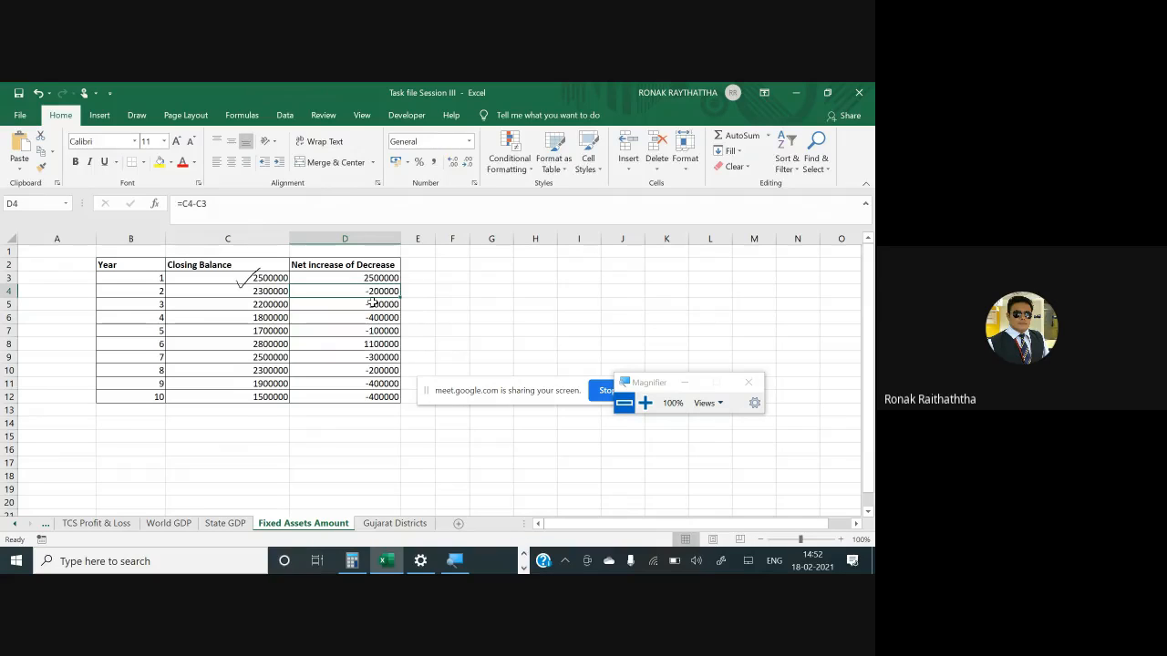
pyautogui.write('=')
pyautogui.click(272, 291)
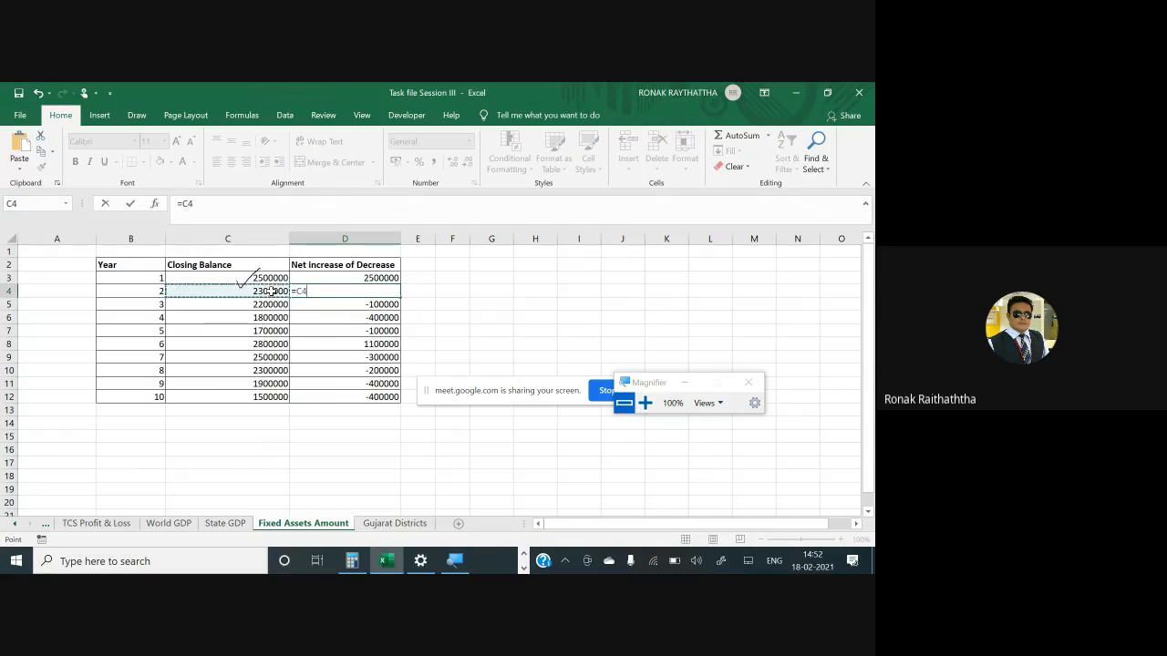
pyautogui.write('-')
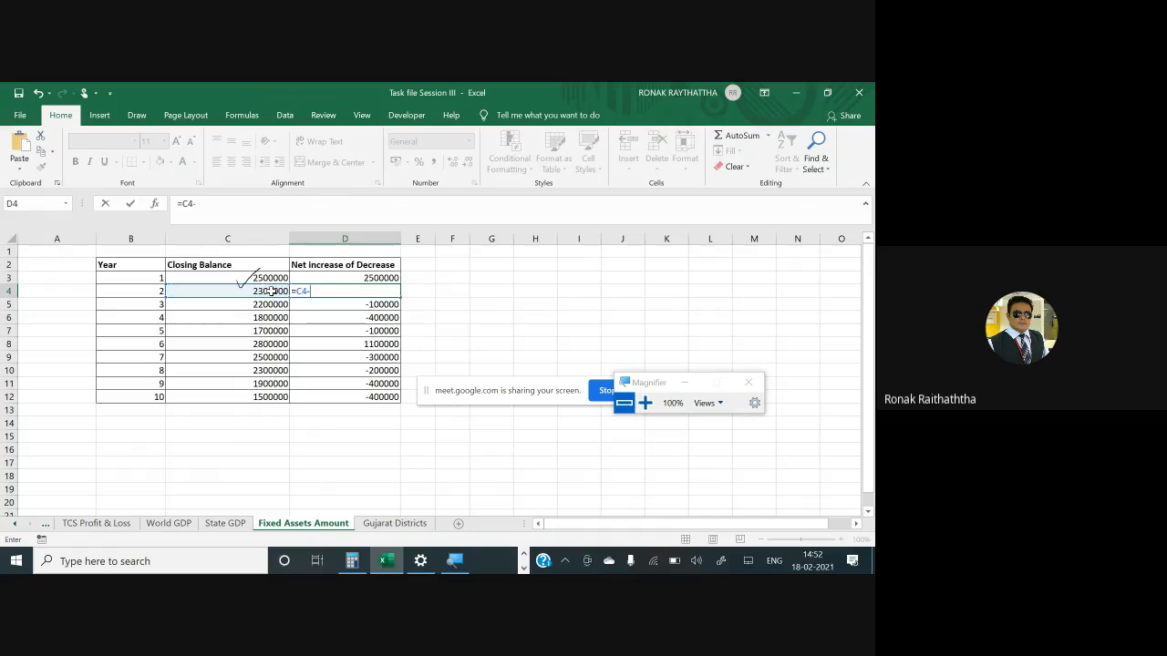
pyautogui.click(270, 277)
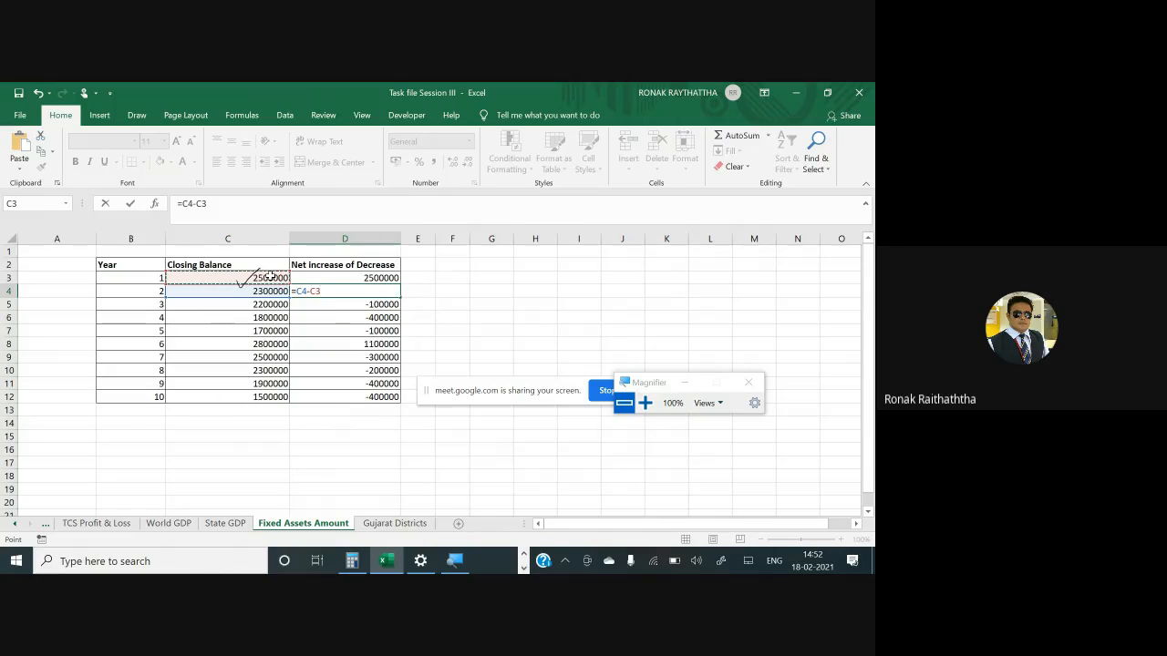
pyautogui.press('Return')
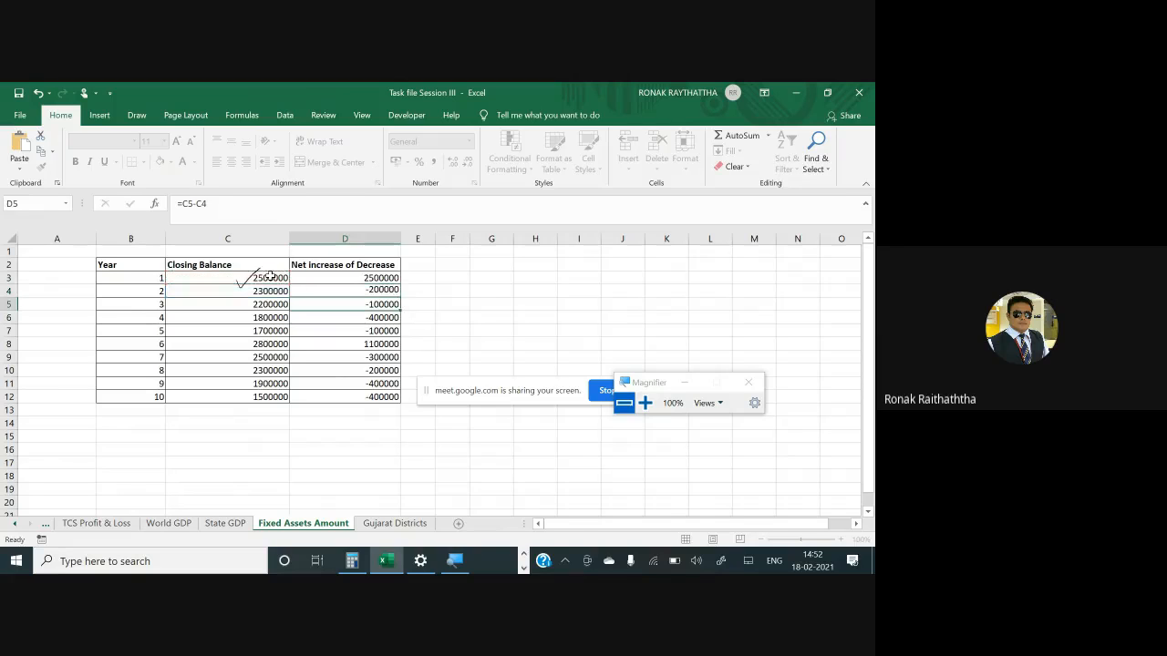
# - Copy the D4 formula down the Net increase of Decrease column through D12
pyautogui.press('Up')
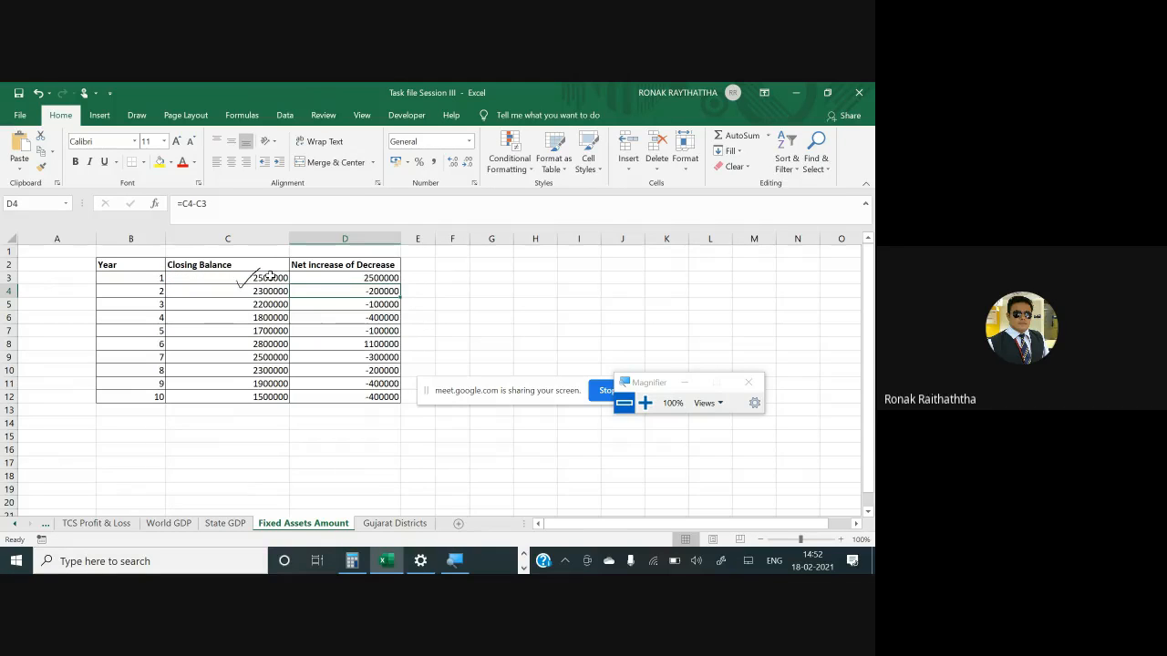
pyautogui.hotkey('ctrl', 'c')
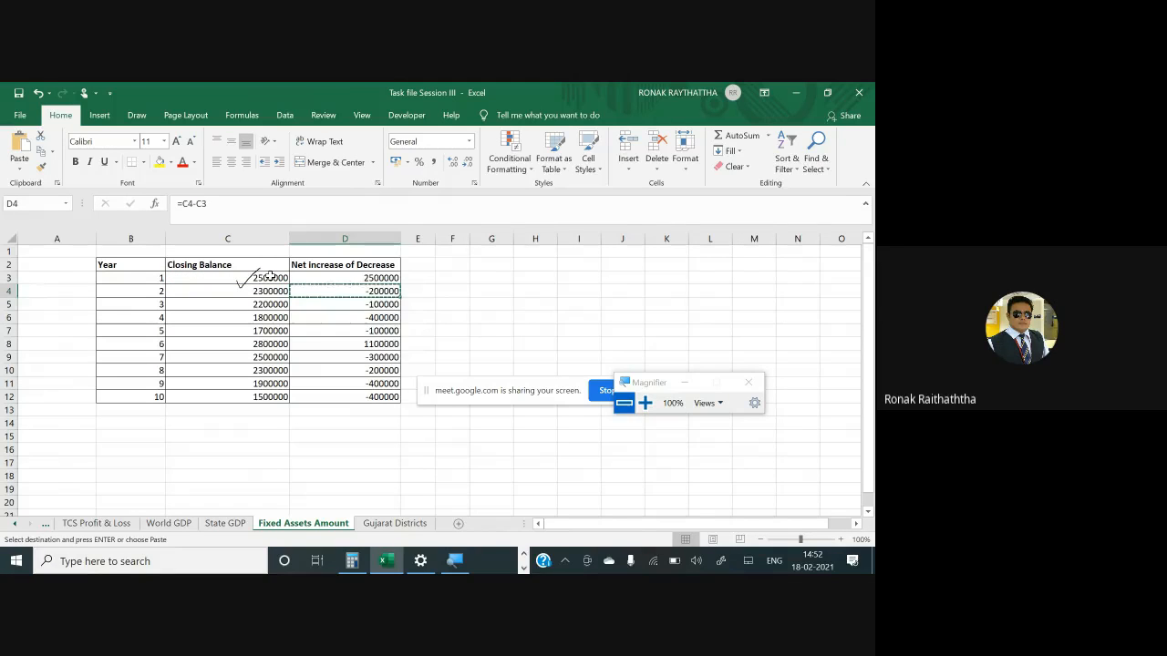
pyautogui.press('Down')
pyautogui.hotkey('shift', 'Down')
pyautogui.hotkey('shift', 'Down')
pyautogui.hotkey('shift', 'Down')
pyautogui.hotkey('shift', 'Down')
pyautogui.hotkey('shift', 'Down')
pyautogui.hotkey('shift', 'Down')
pyautogui.hotkey('shift', 'Down')
pyautogui.press('Return')
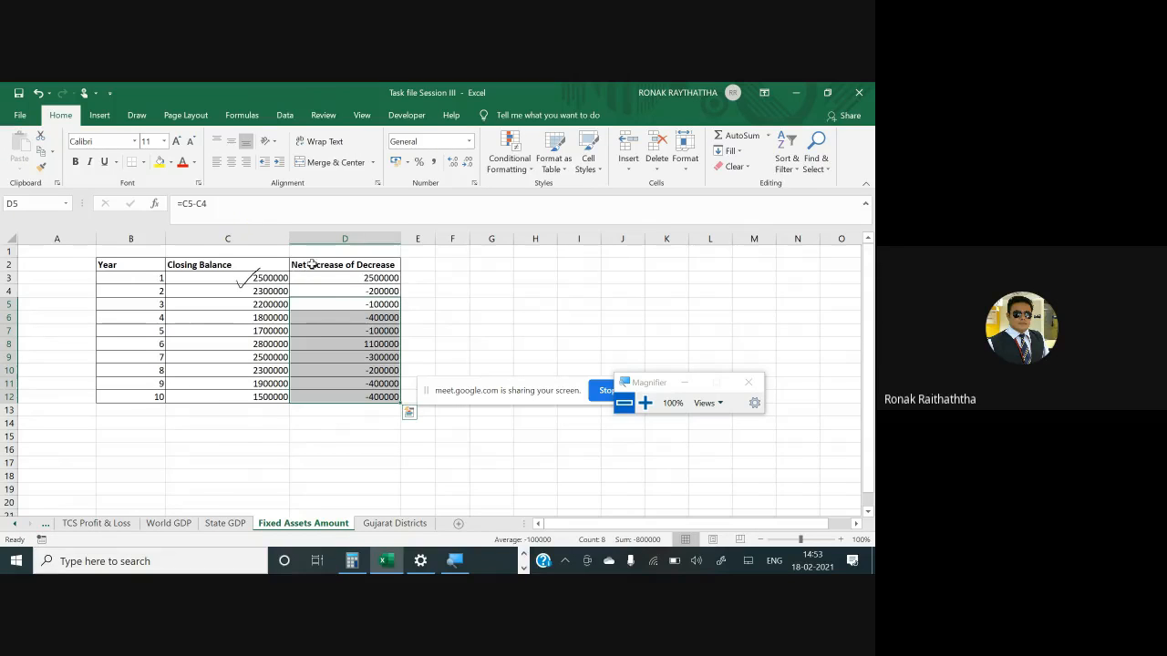
# - Insert a Waterfall chart from the Net increase of Decrease values D3:D12
pyautogui.moveTo(320, 277); pyautogui.dragTo(337, 399)
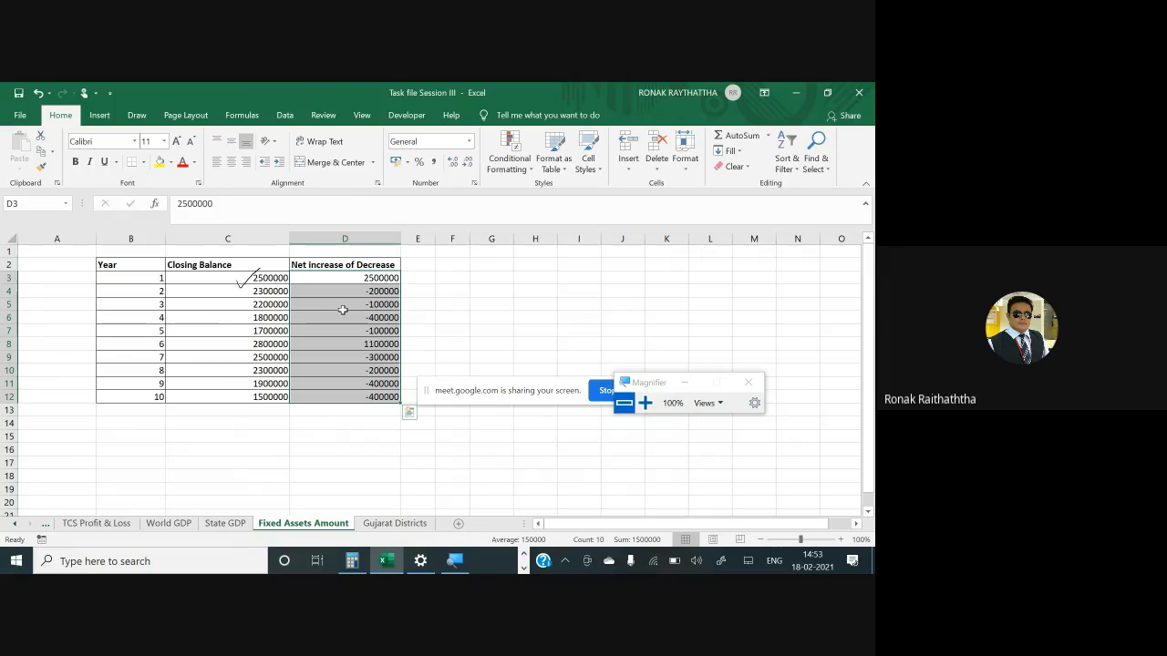
pyautogui.click(100, 116)
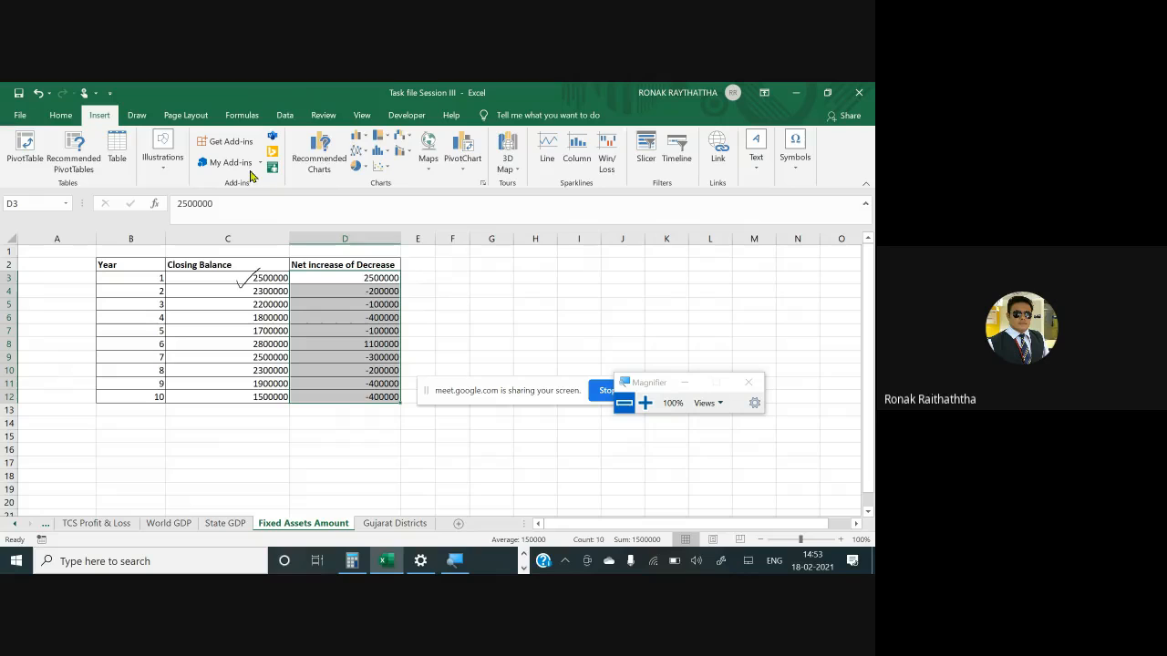
pyautogui.click(408, 141)
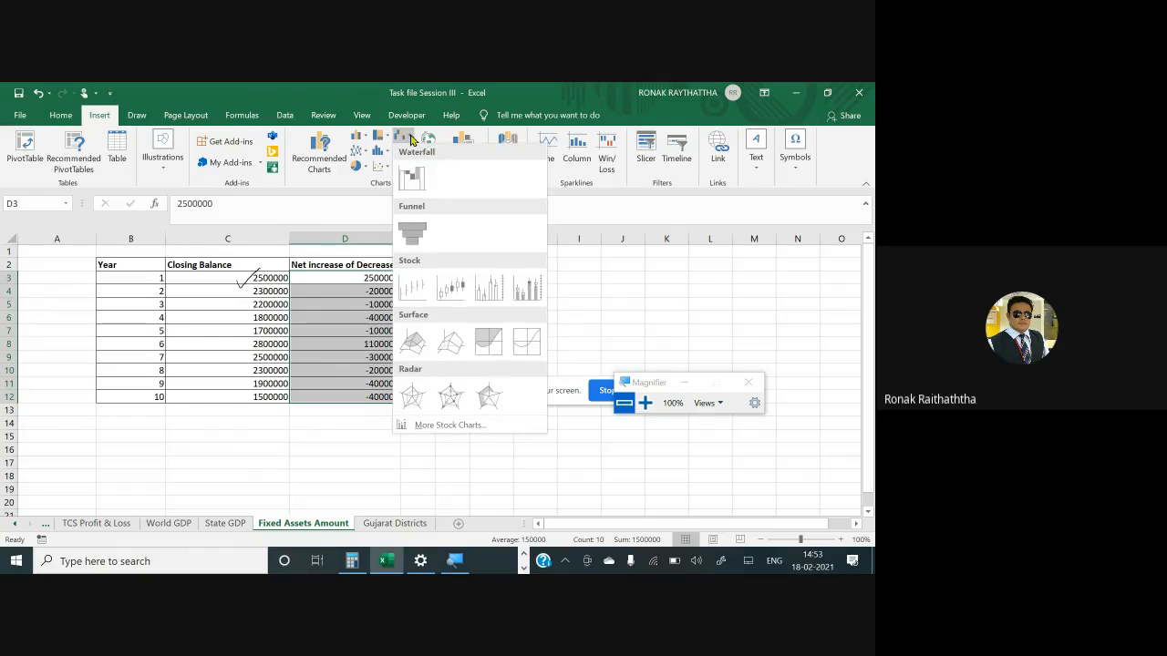
pyautogui.click(414, 180)
pyautogui.moveTo(495, 300)
pyautogui.mouseDown()
pyautogui.moveTo(480, 260)
pyautogui.moveTo(494, 295)
pyautogui.mouseUp()
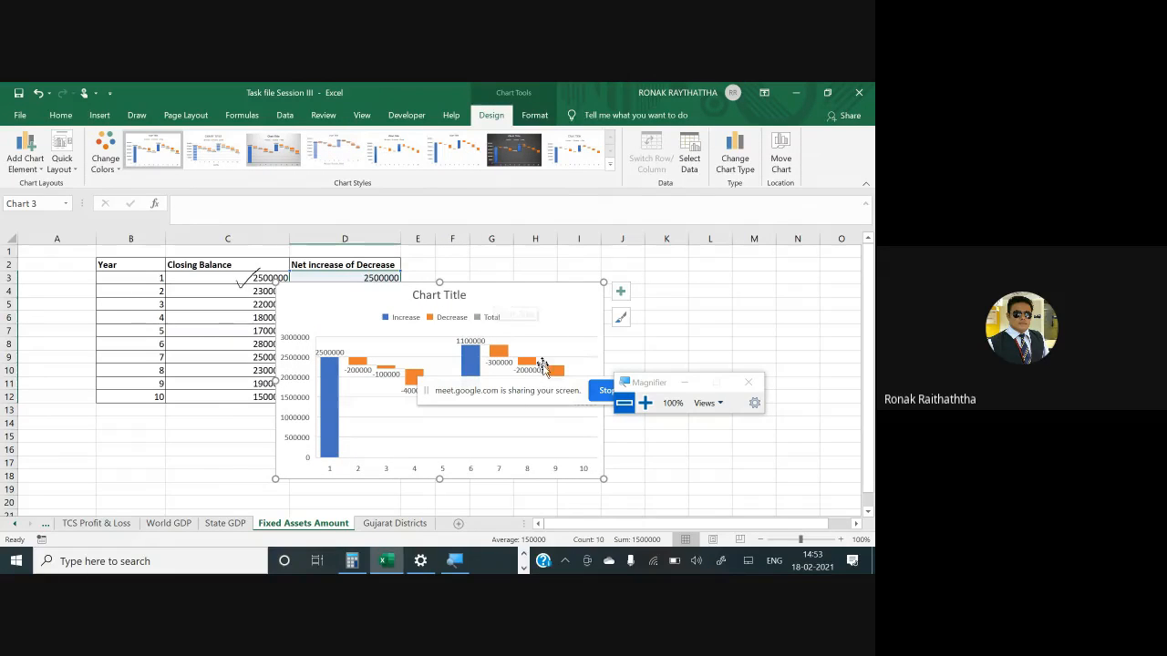
# - Move the waterfall chart below and to the right of the fixed assets table
pyautogui.moveTo(538, 399); pyautogui.dragTo(774, 252)
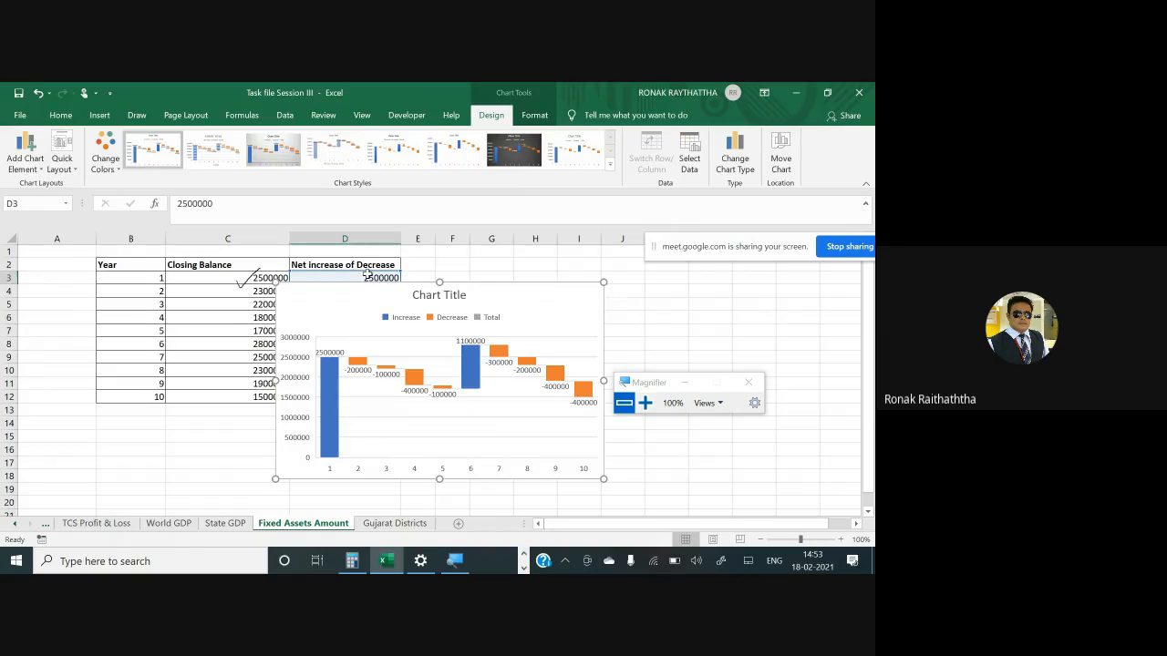
pyautogui.click(367, 275)
pyautogui.click(461, 327)
pyautogui.moveTo(460, 329); pyautogui.dragTo(734, 444)
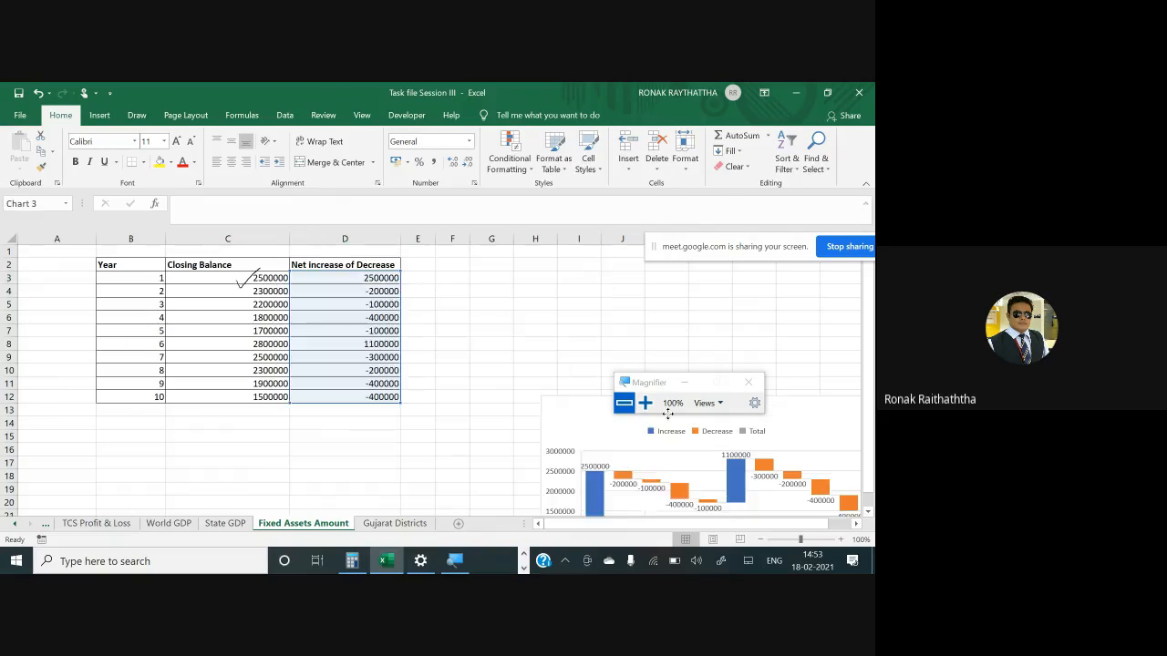
pyautogui.click(381, 278)
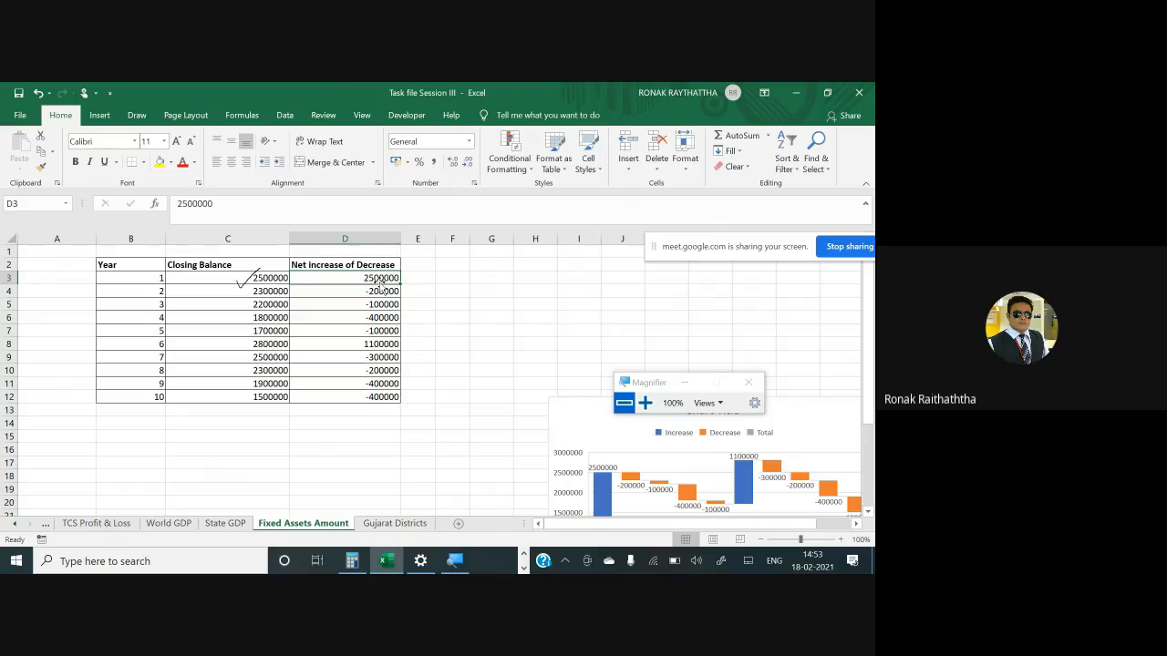
pyautogui.scroll(3, 374, 279)
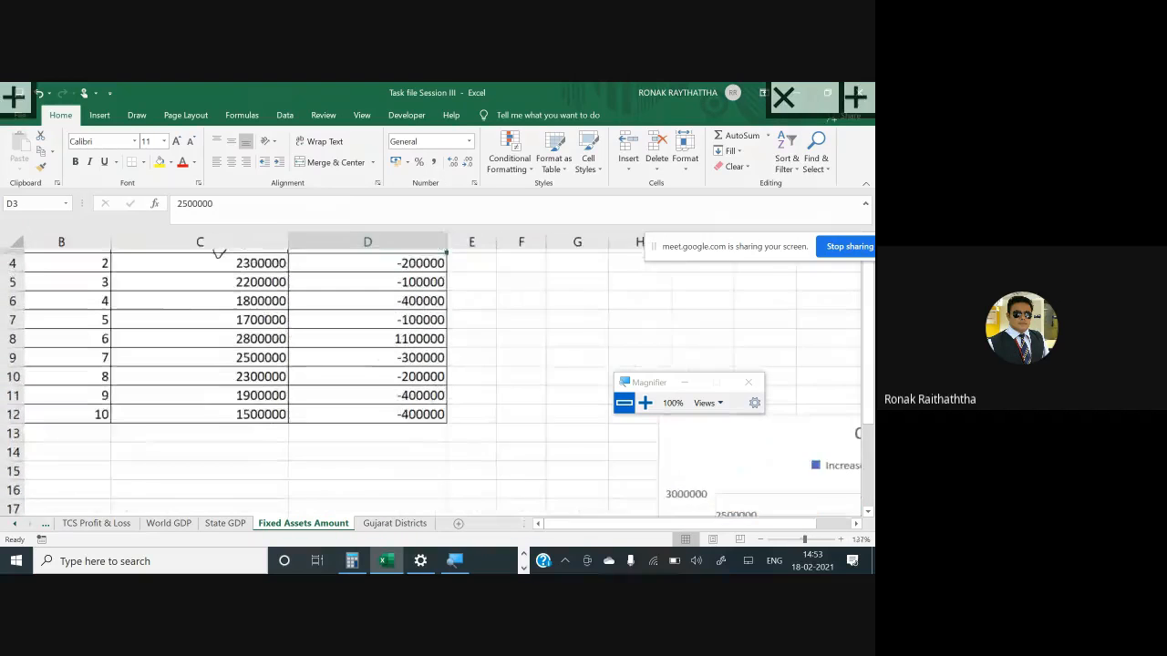
pyautogui.press('Down')
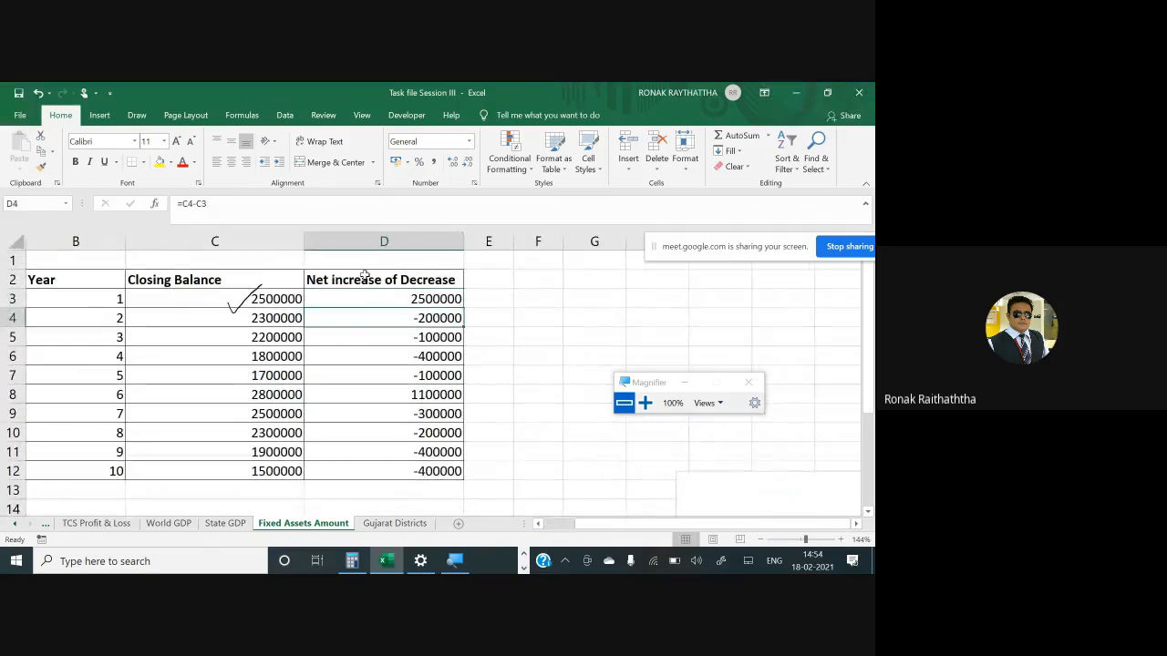
pyautogui.write('=')
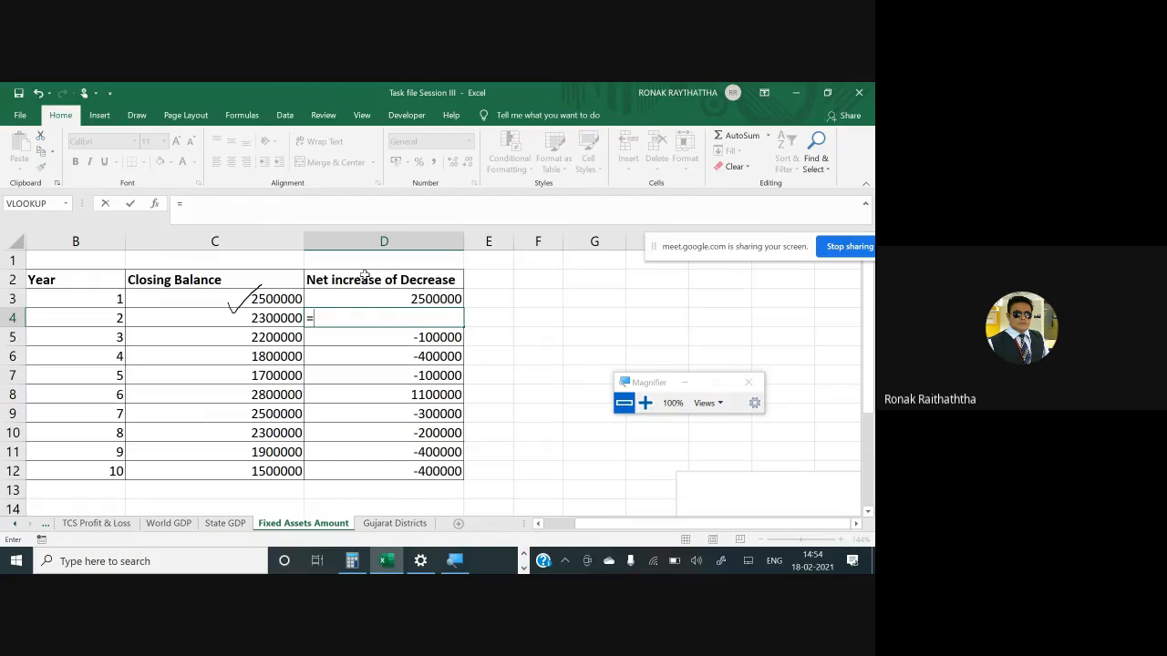
pyautogui.click(244, 327)
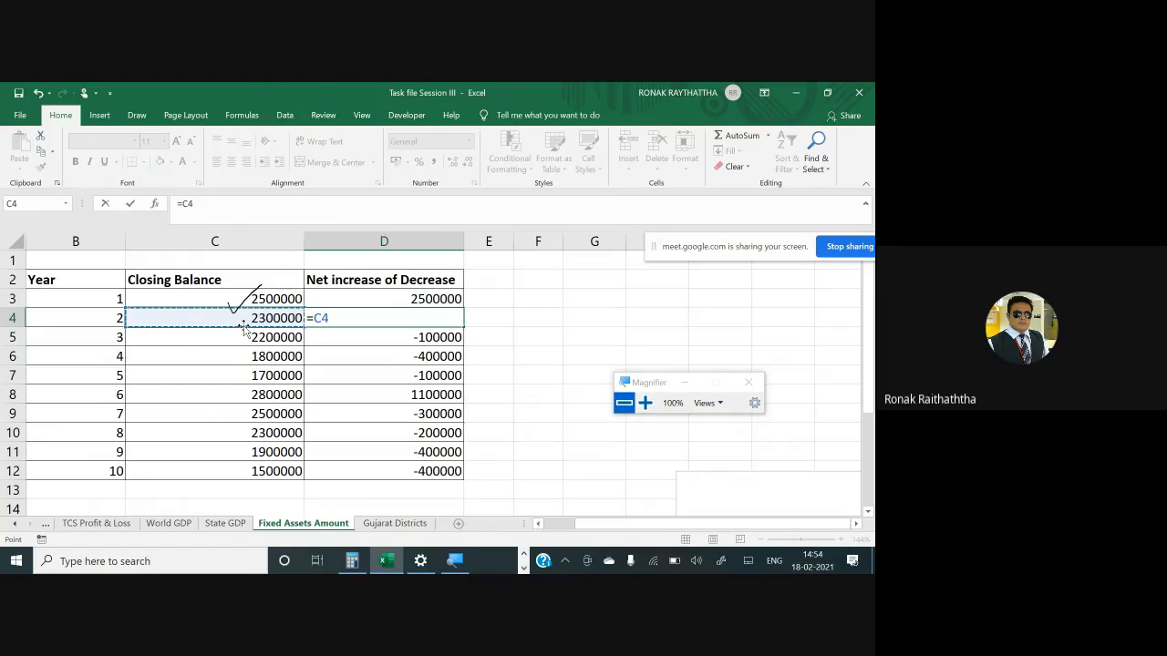
pyautogui.write('-')
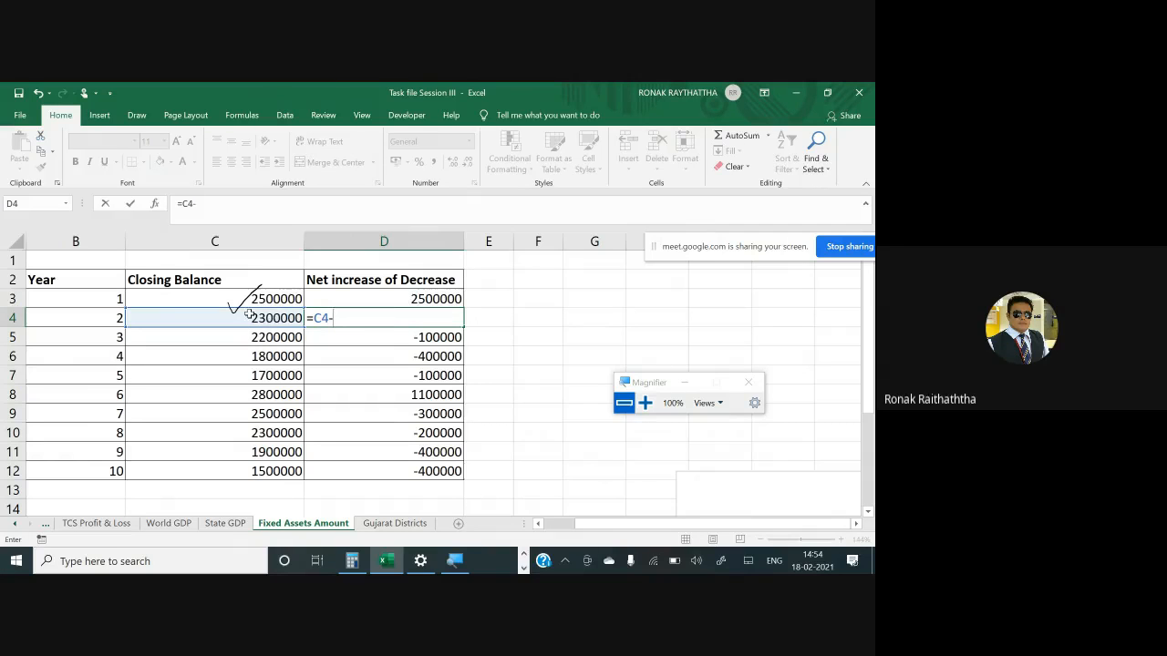
pyautogui.press('Return')
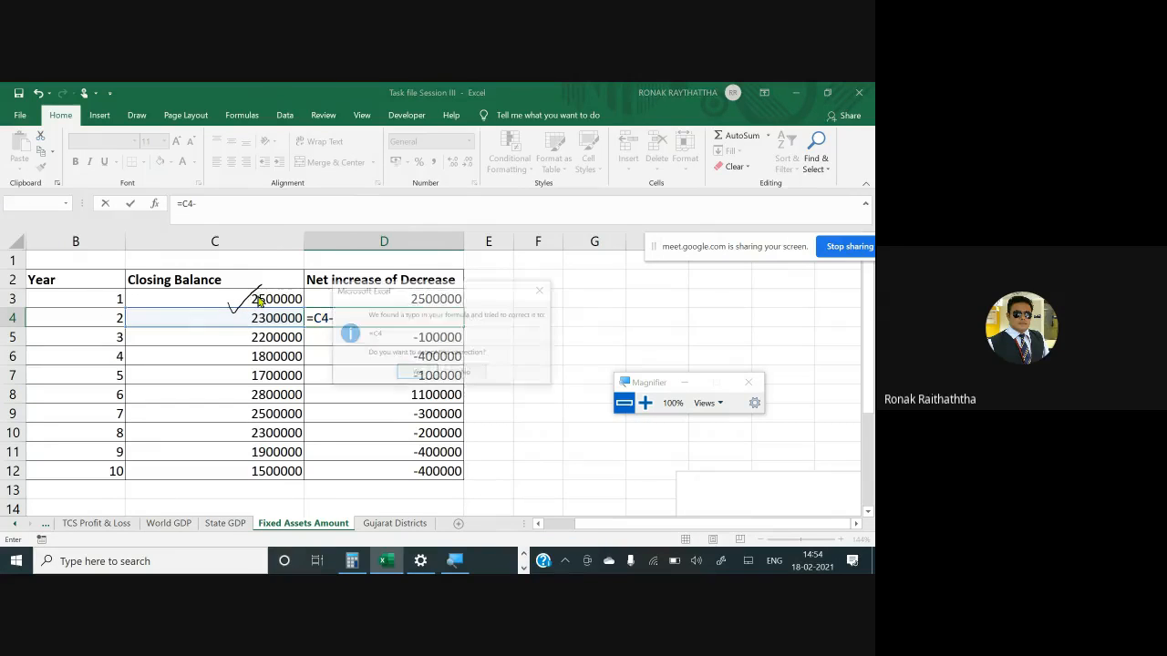
pyautogui.click(539, 289)
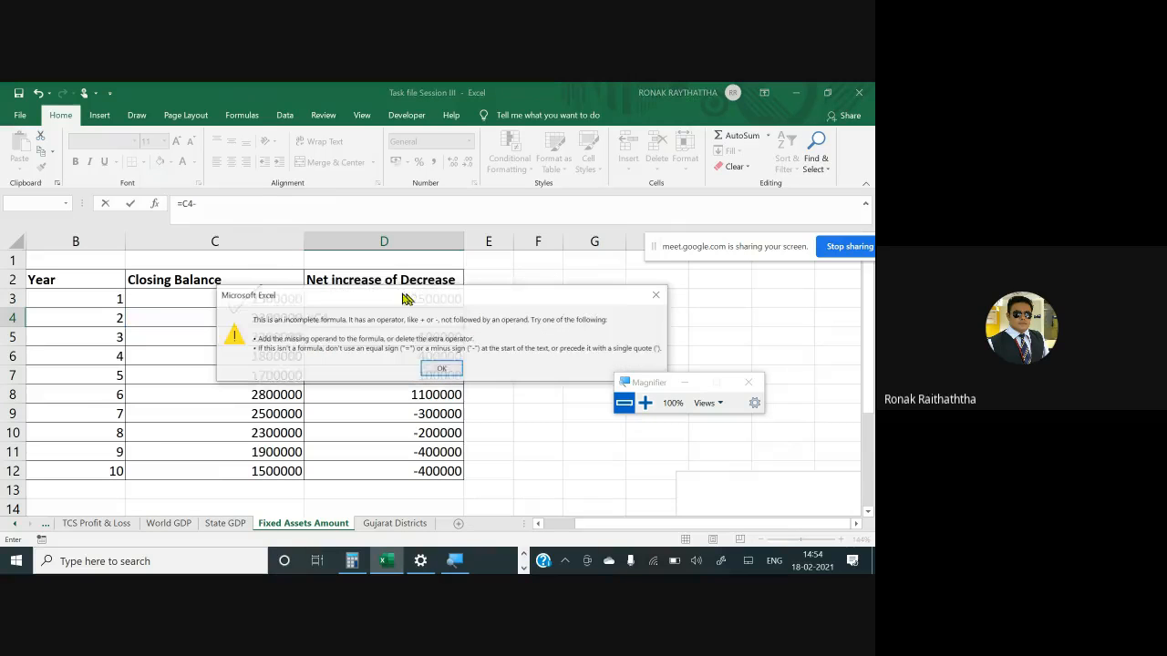
pyautogui.click(452, 365)
pyautogui.click(294, 298)
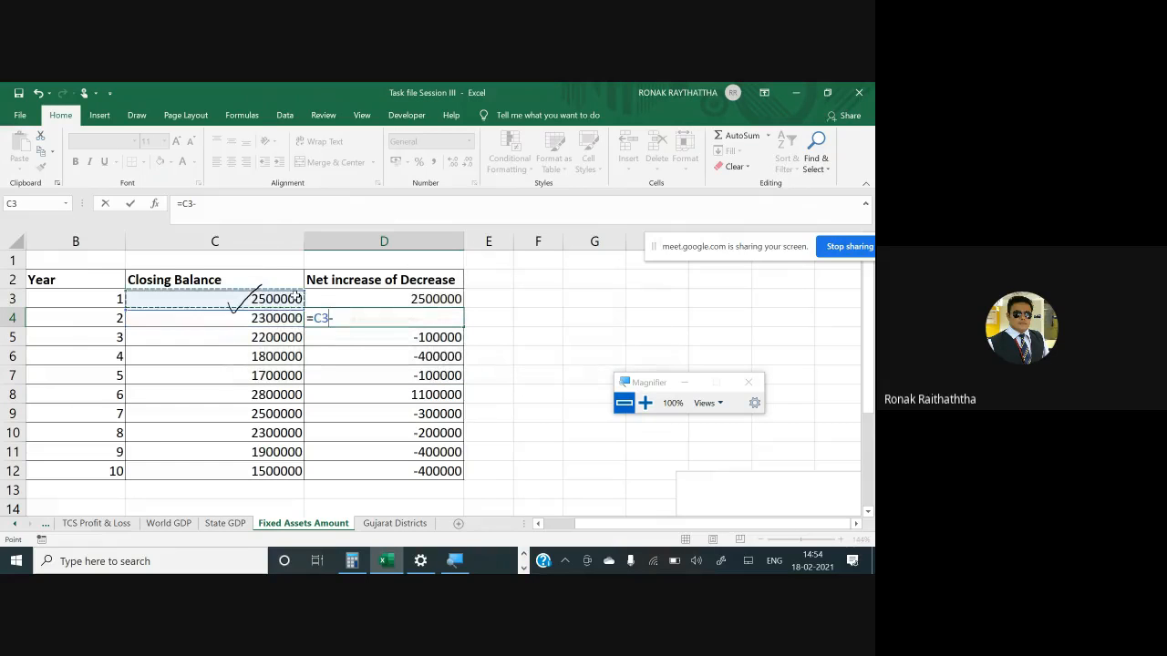
pyautogui.press('Down')
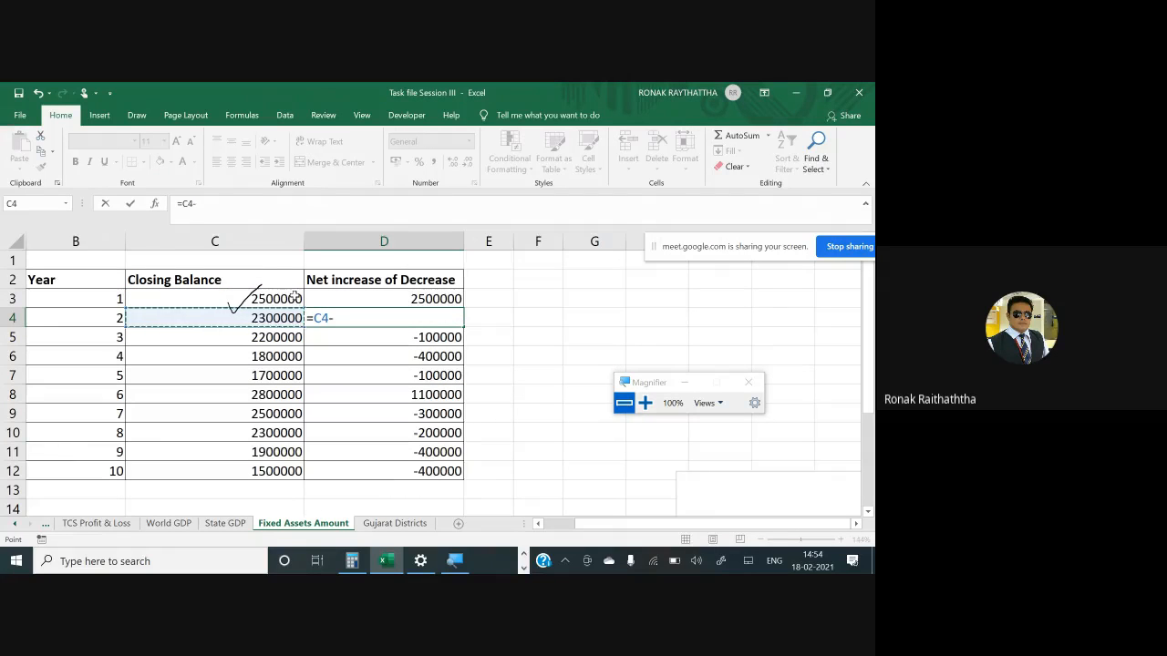
pyautogui.press('Down')
pyautogui.press('Escape')
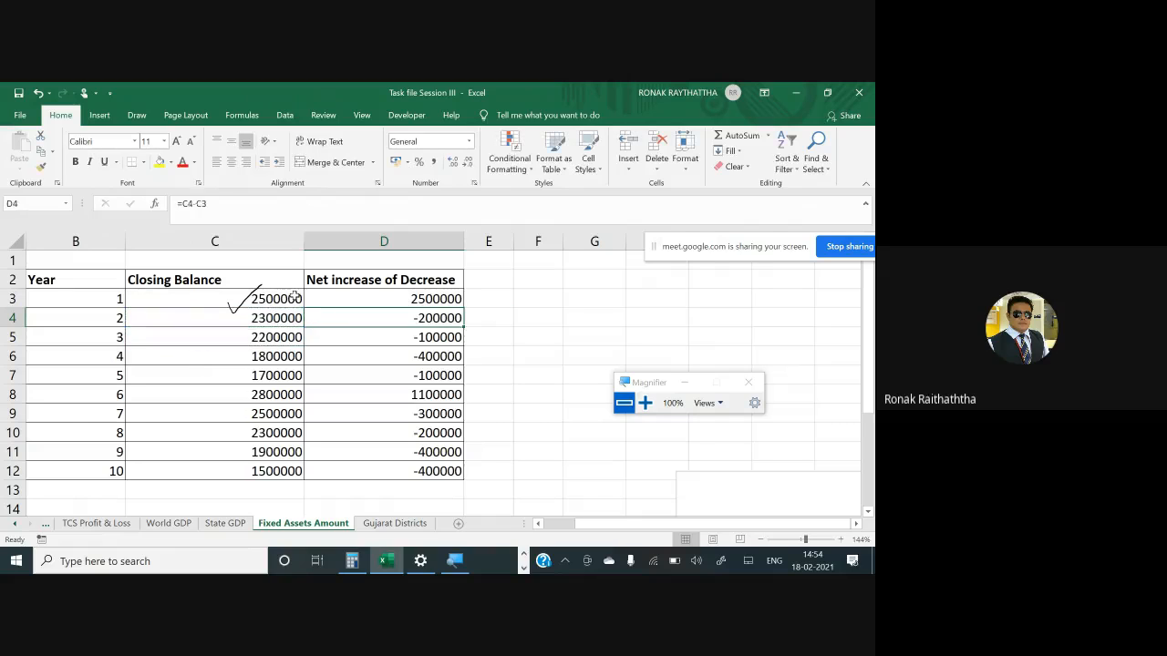
# - Re-enter the formula =C4-C3 in cell D4 by pointing to the two closing balances
pyautogui.write('=')
pyautogui.press('Left')
pyautogui.write('-')
pyautogui.click(294, 297)
pyautogui.press('Return')
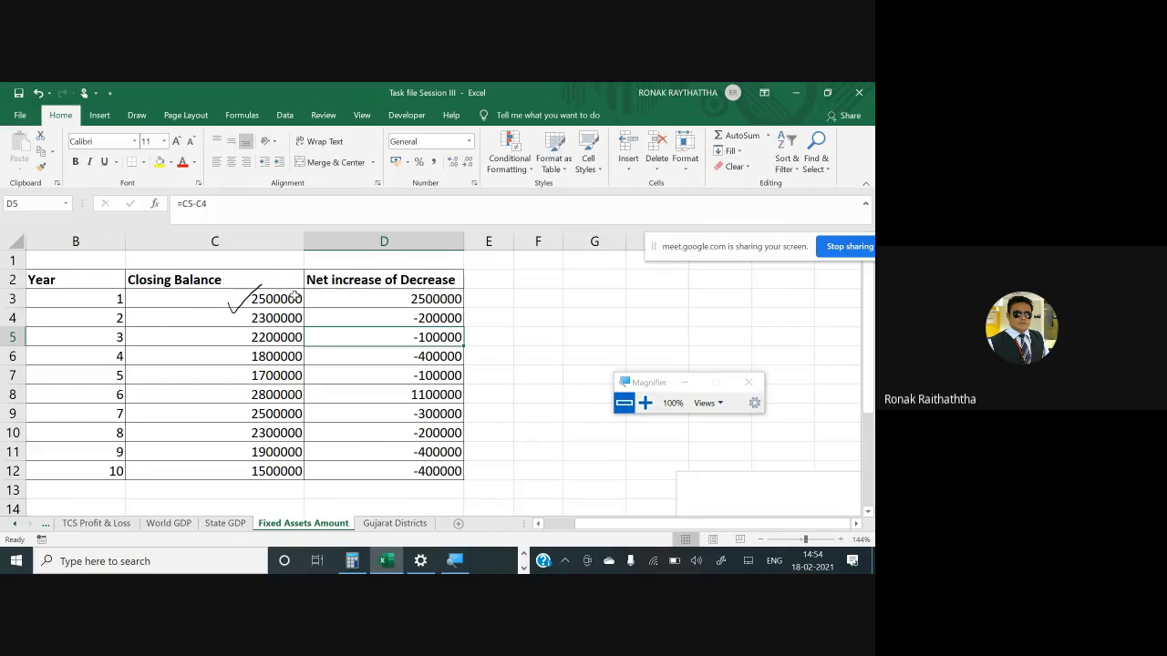
pyautogui.press('Up')
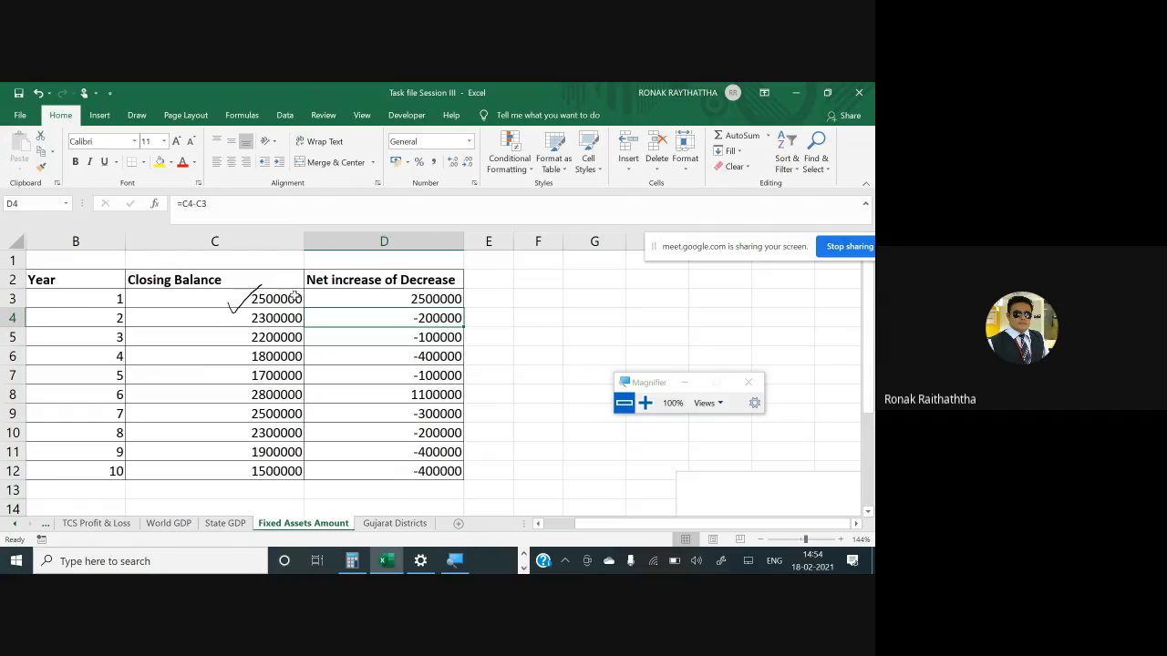
# - Copy the D4 formula and paste it down the Net increase of Decrease column through D12
pyautogui.hotkey('ctrl', 'c')
pyautogui.press('Down')
pyautogui.hotkey('shift', 'Down')
pyautogui.hotkey('shift', 'Down')
pyautogui.hotkey('shift', 'Down')
pyautogui.hotkey('shift', 'Down')
pyautogui.hotkey('shift', 'Down')
pyautogui.hotkey('shift', 'Down')
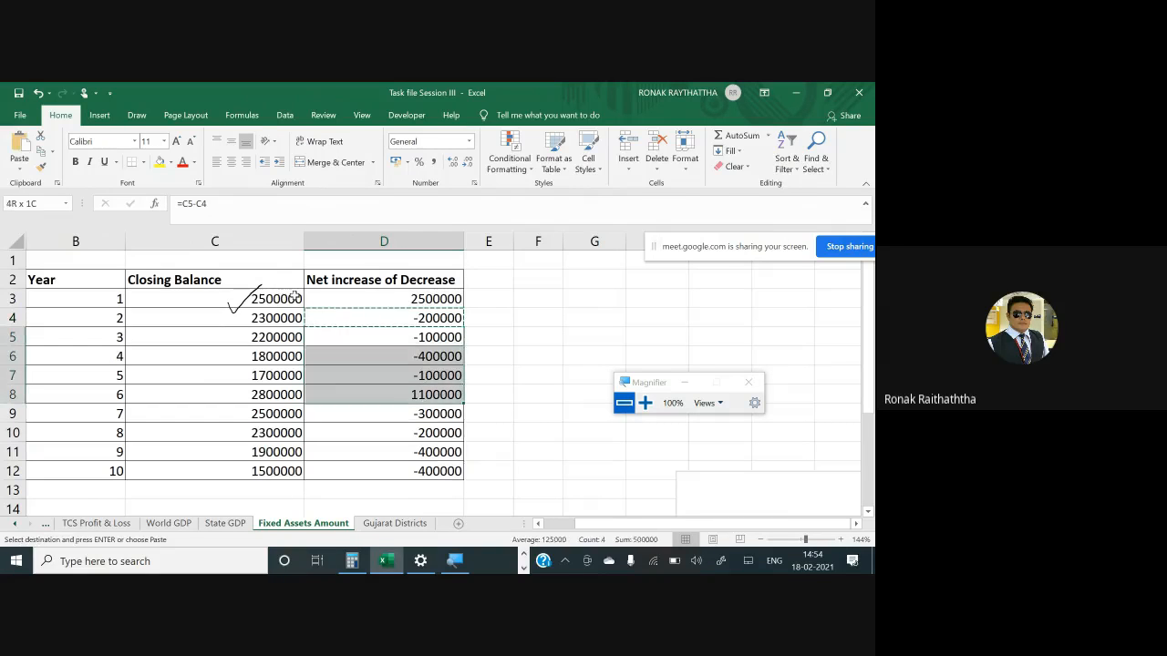
pyautogui.hotkey('shift', 'Down')
pyautogui.hotkey('ctrl', 'v')
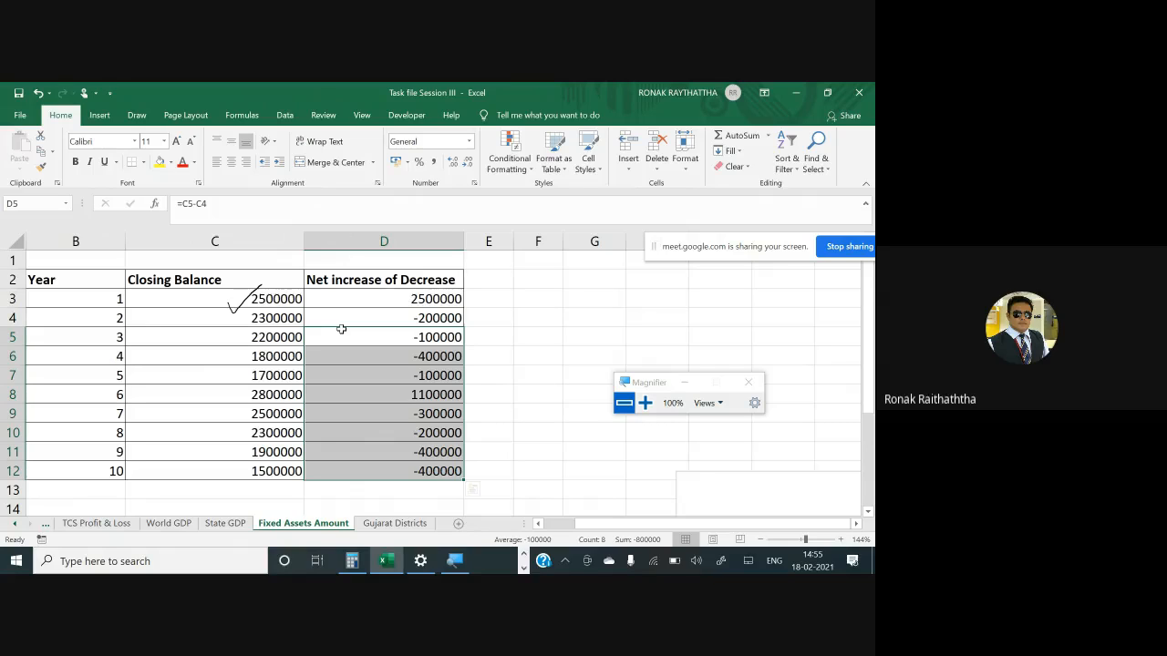
# - Select D3:D12 and insert another Waterfall chart from the net increase or decrease values
pyautogui.moveTo(390, 299); pyautogui.dragTo(420, 467)
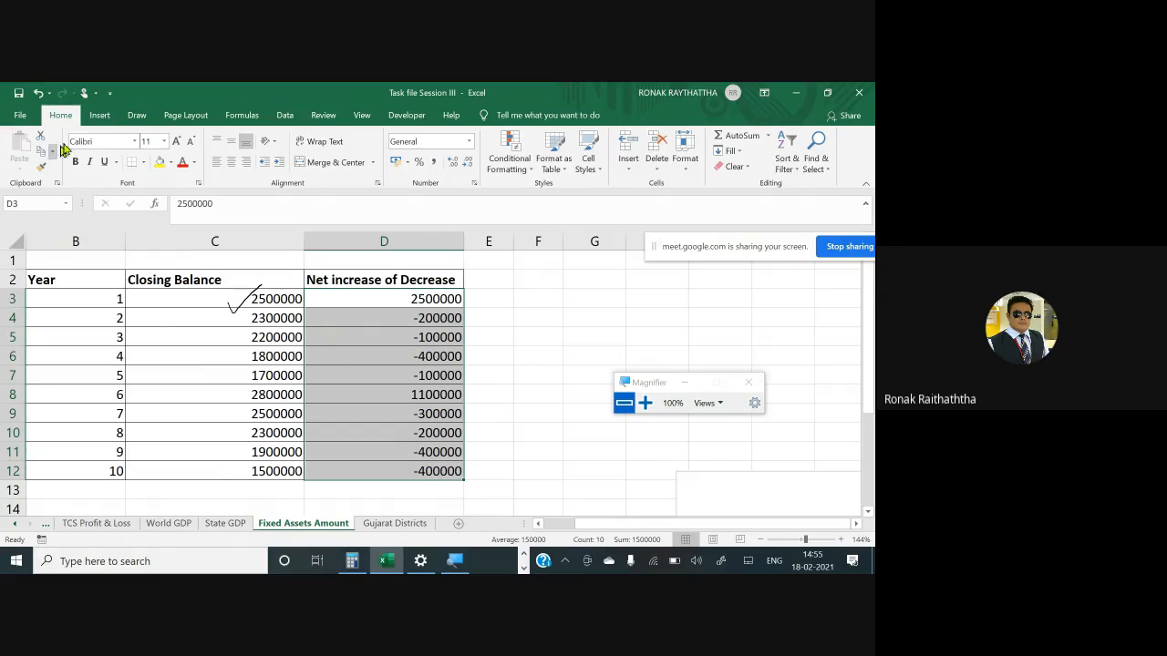
pyautogui.click(111, 119)
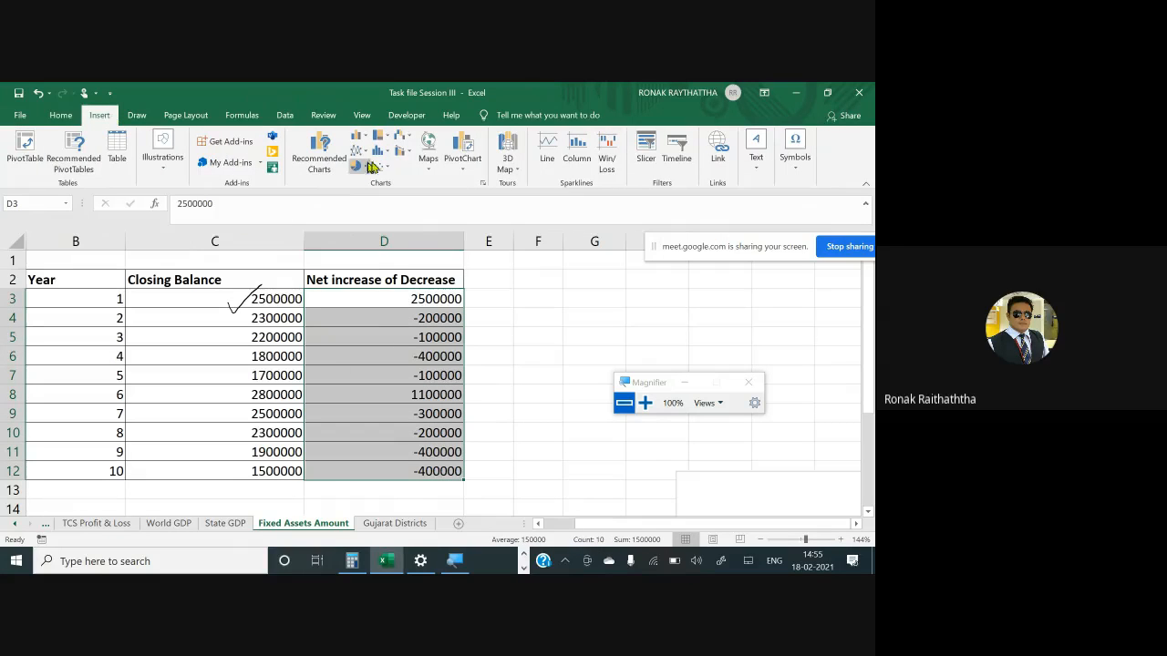
pyautogui.click(407, 146)
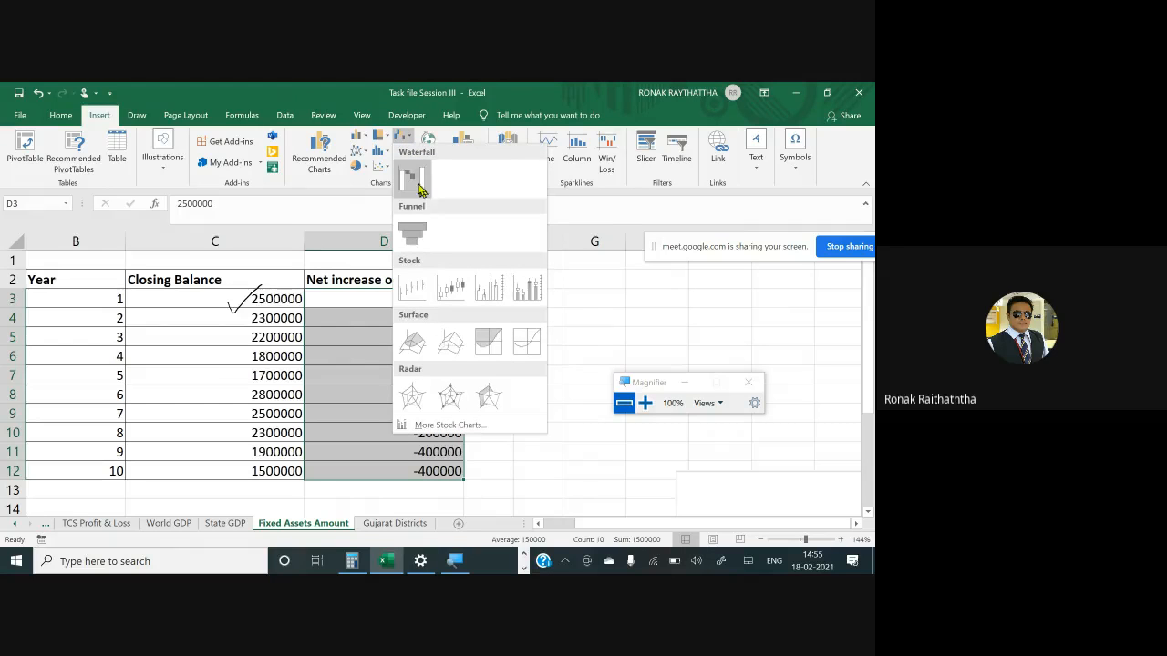
pyautogui.click(412, 182)
pyautogui.scroll(-1, 342, 474)
pyautogui.scroll(1, 344, 466)
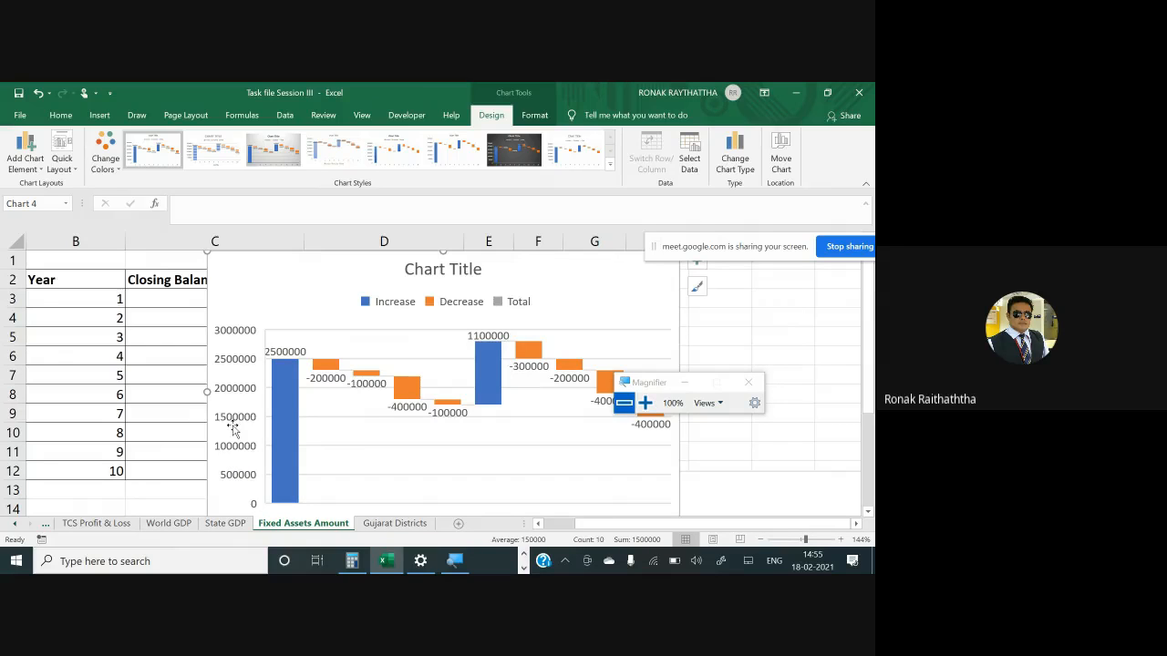
# - Open the plot area formatting pane for the new waterfall chart
pyautogui.scroll(-2, 274, 394)
pyautogui.click(234, 361)
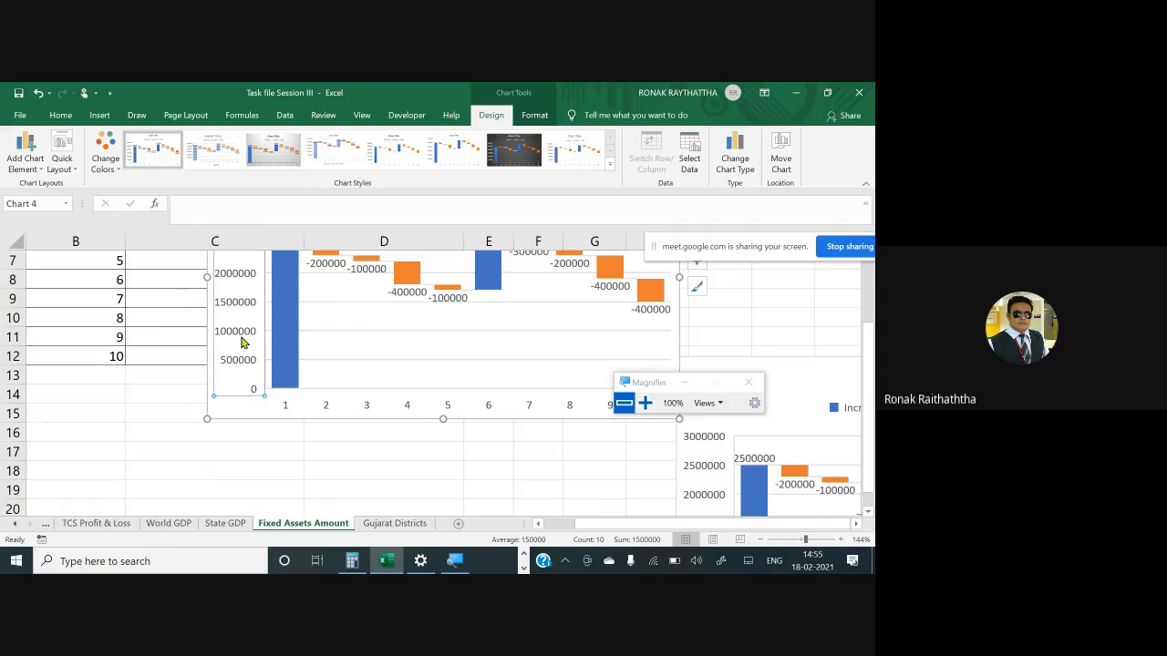
pyautogui.rightClick(242, 340)
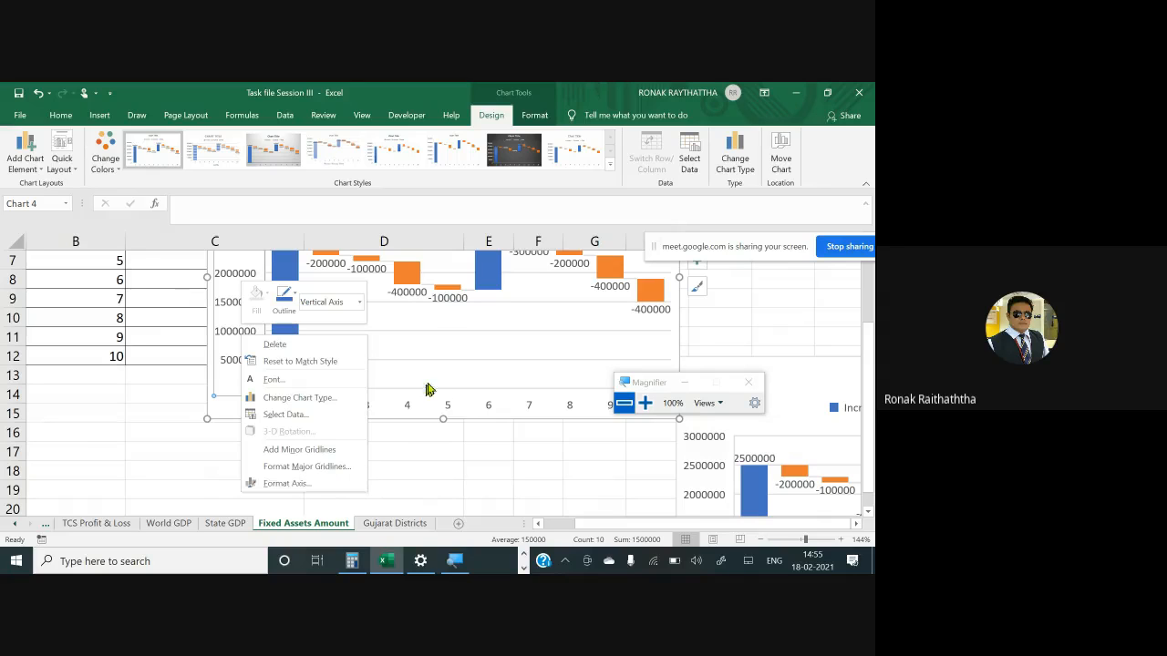
pyautogui.rightClick(443, 338)
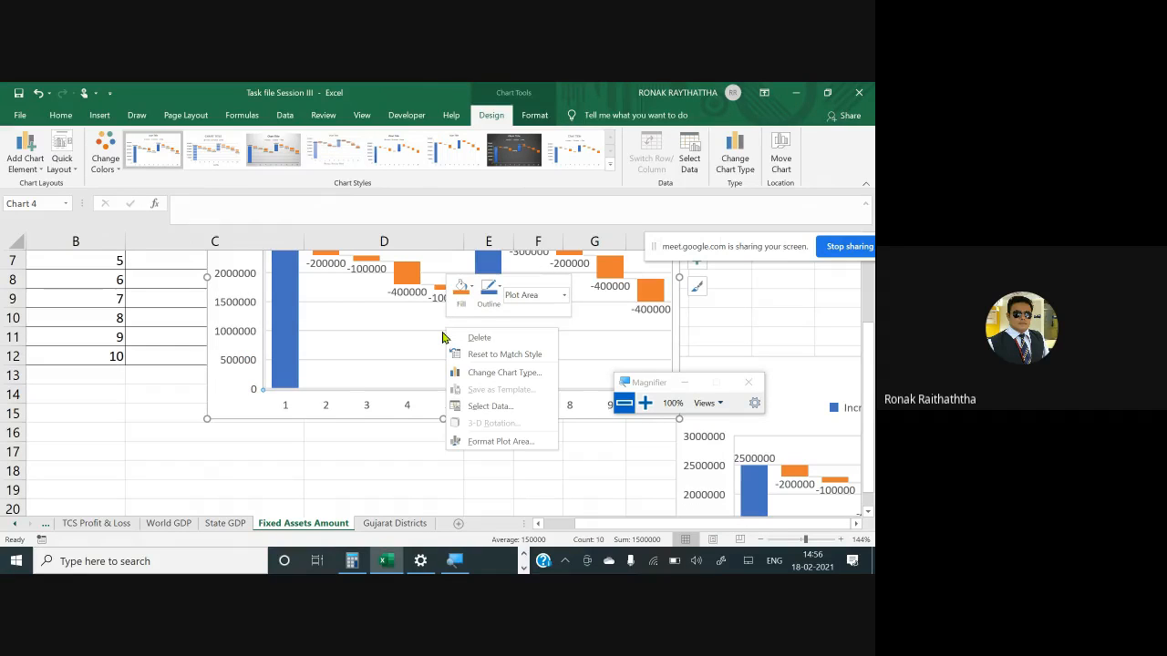
pyautogui.click(500, 441)
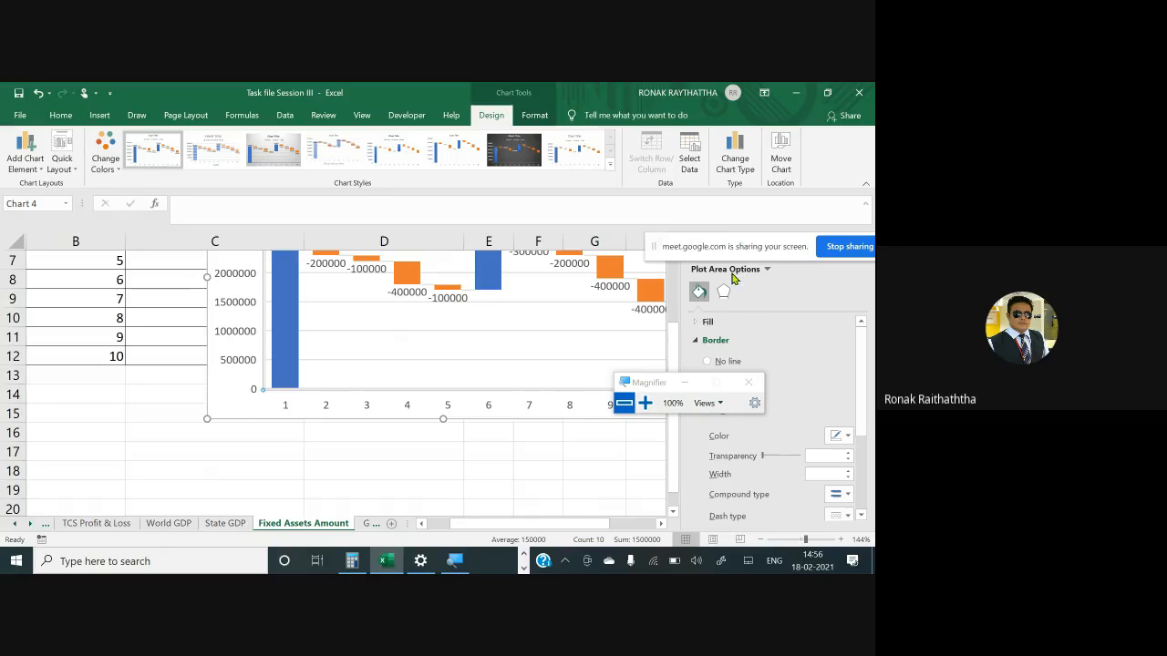
# - Switch the formatting pane to the chart's Vertical Axis and expand its Axis Options section
pyautogui.click(644, 403)
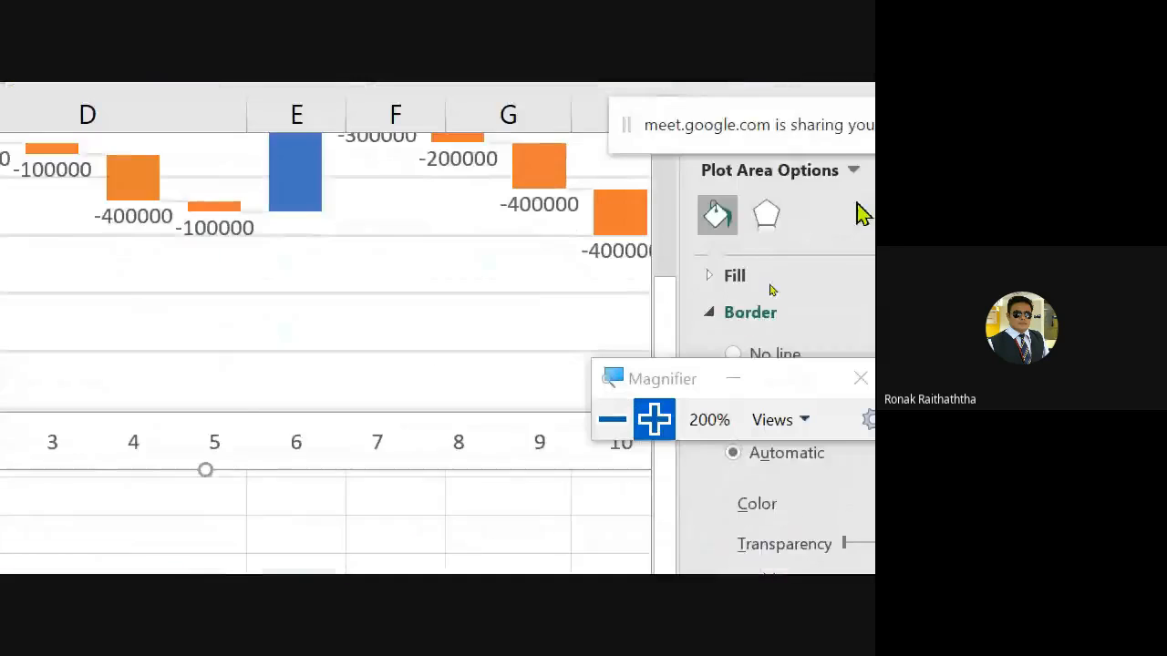
pyautogui.click(755, 222)
pyautogui.click(760, 223)
pyautogui.click(755, 222)
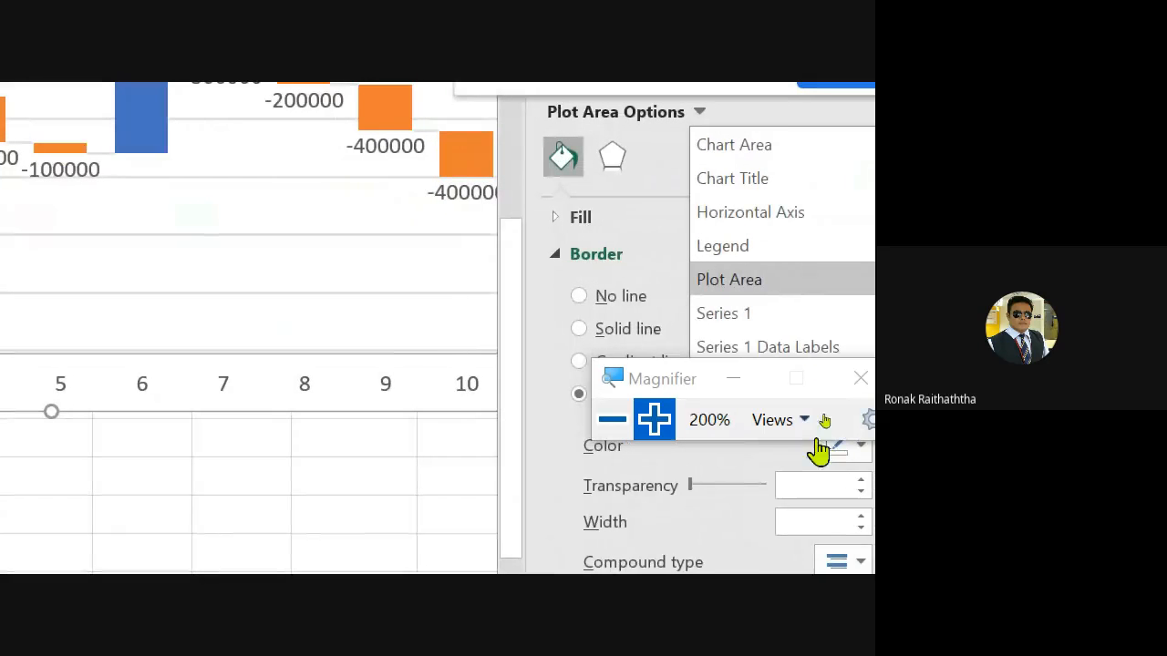
pyautogui.moveTo(672, 377); pyautogui.dragTo(490, 483)
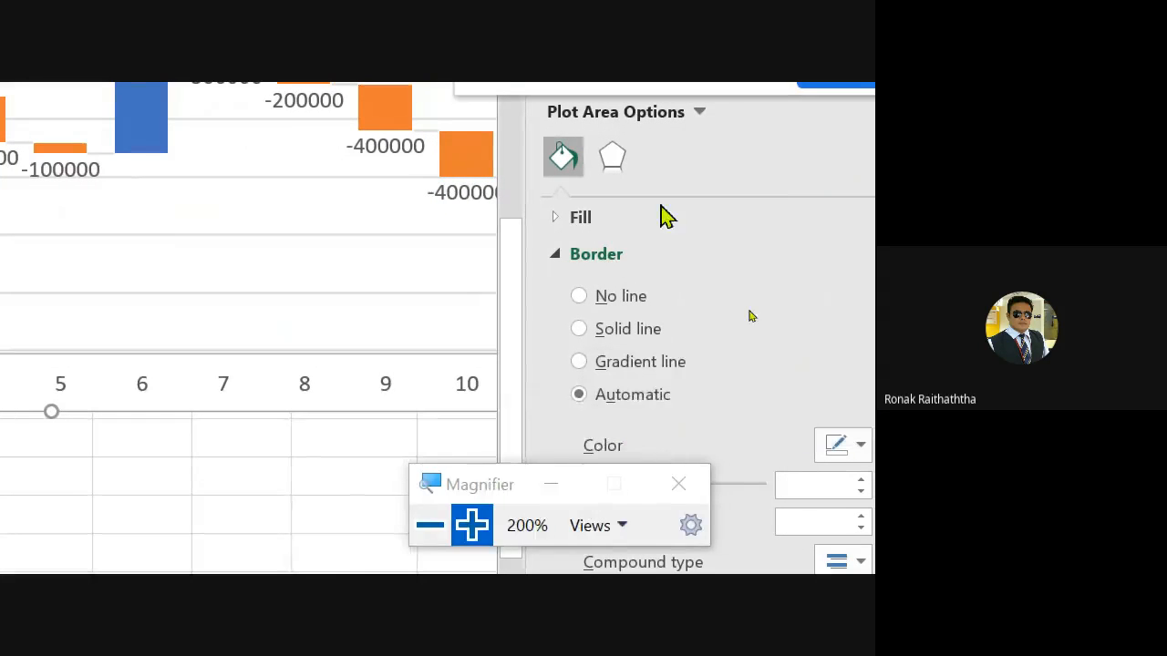
pyautogui.click(698, 112)
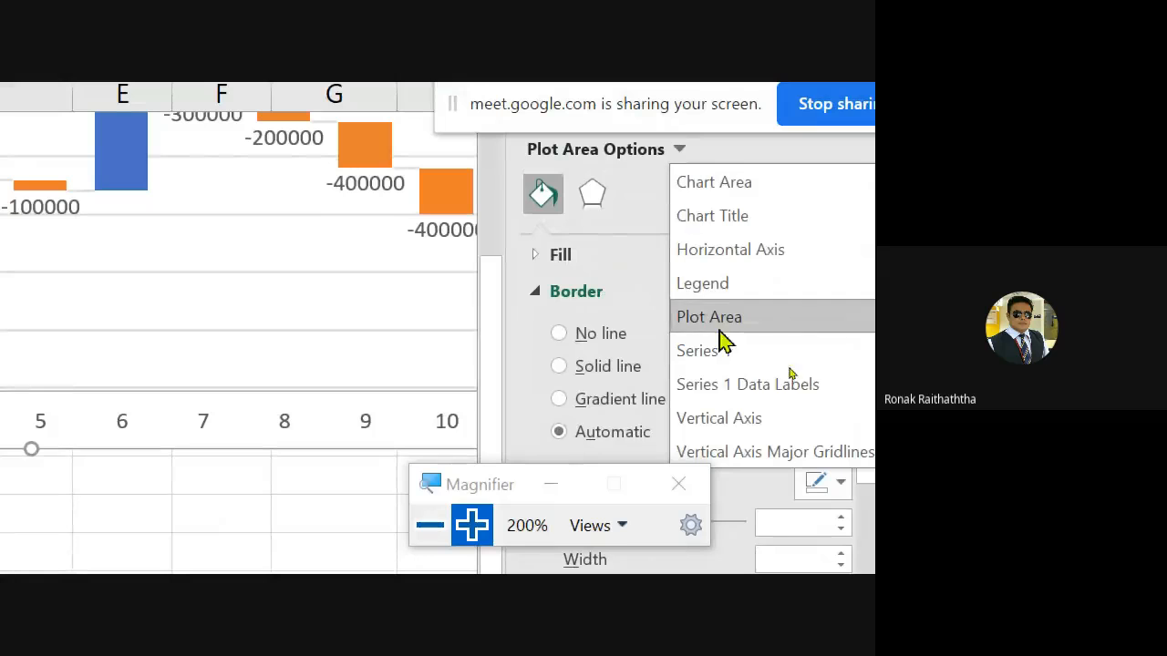
pyautogui.click(755, 421)
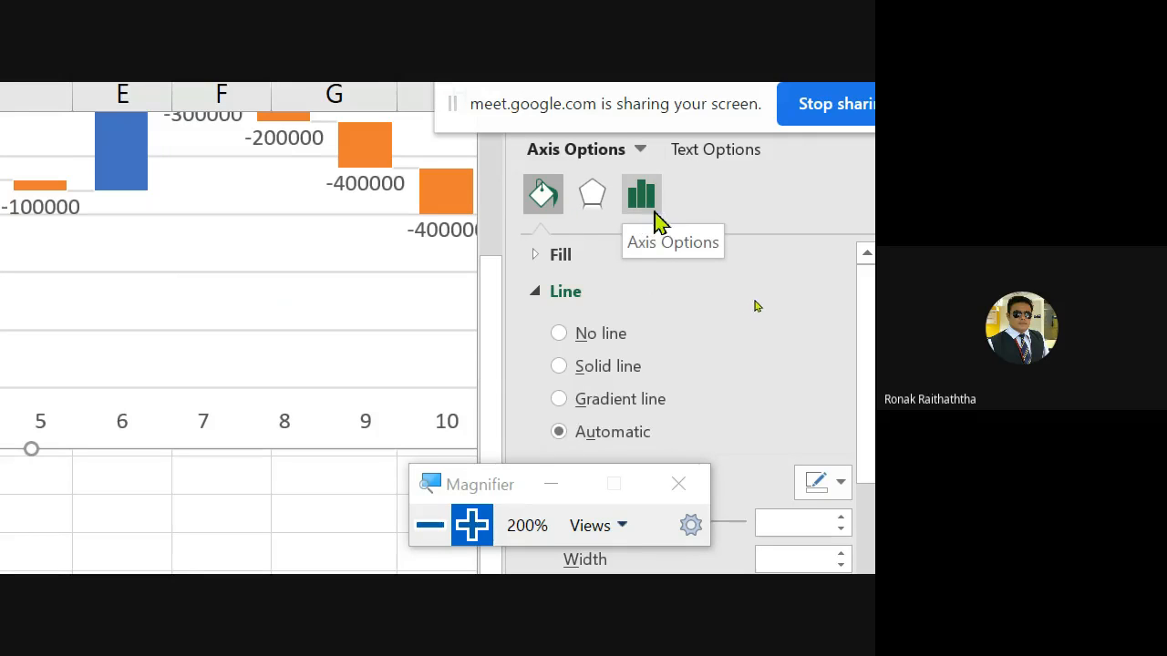
pyautogui.click(644, 201)
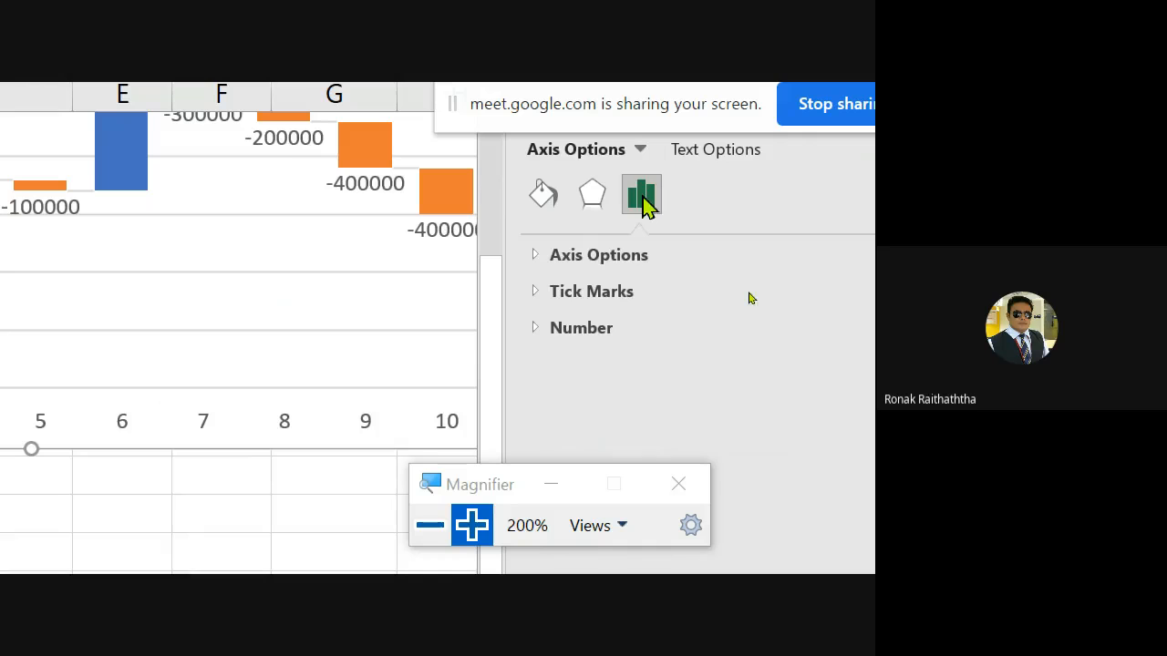
pyautogui.click(536, 258)
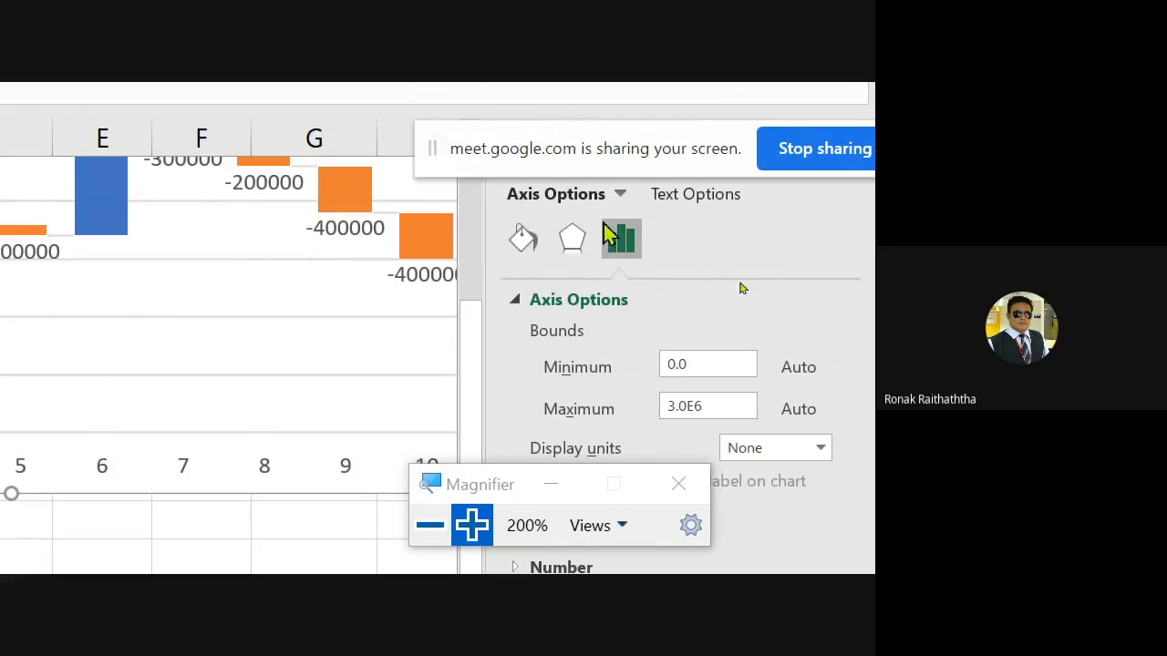
# - Expand the Number section in the vertical axis formatting pane
pyautogui.click(625, 194)
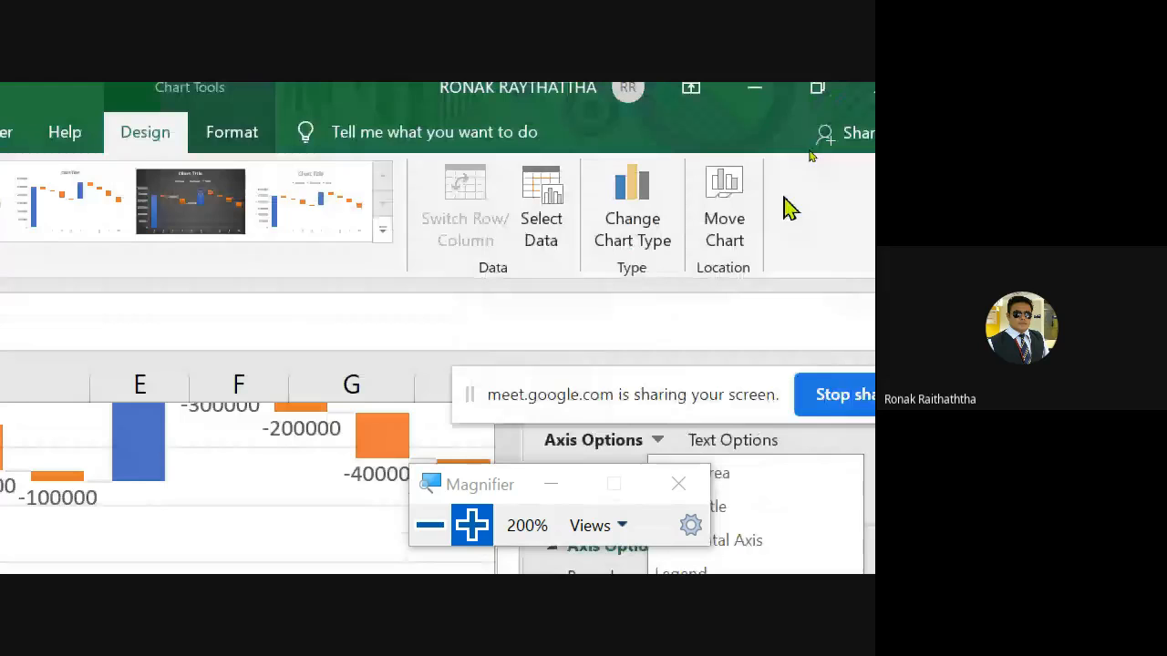
pyautogui.moveTo(667, 404); pyautogui.dragTo(669, 283)
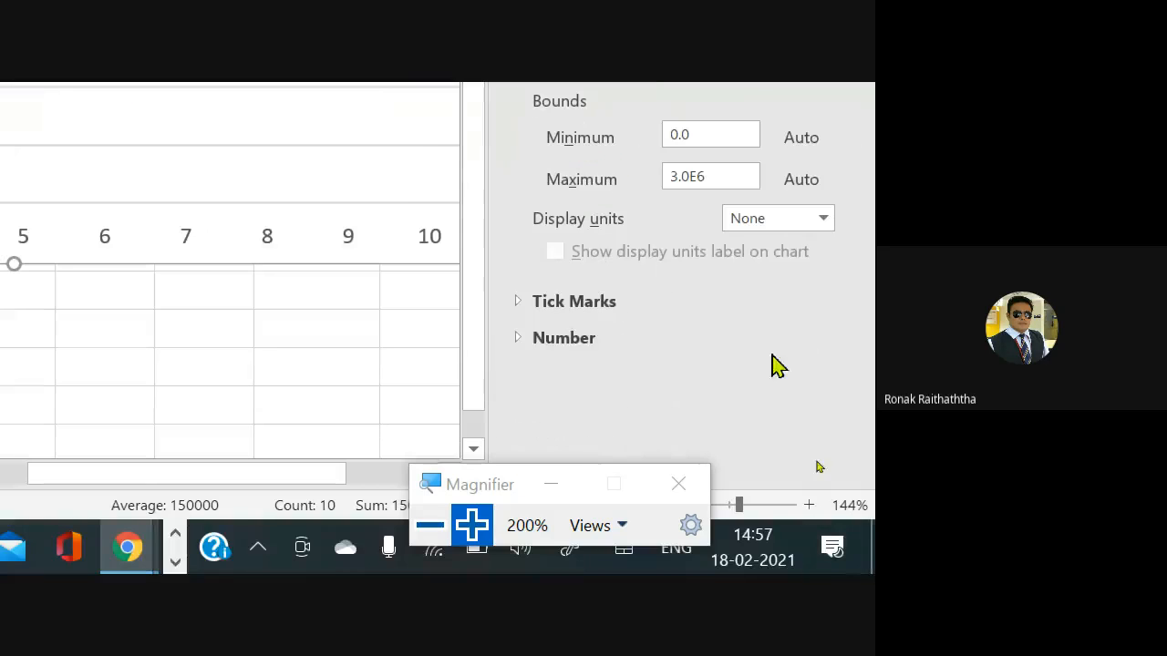
pyautogui.click(522, 345)
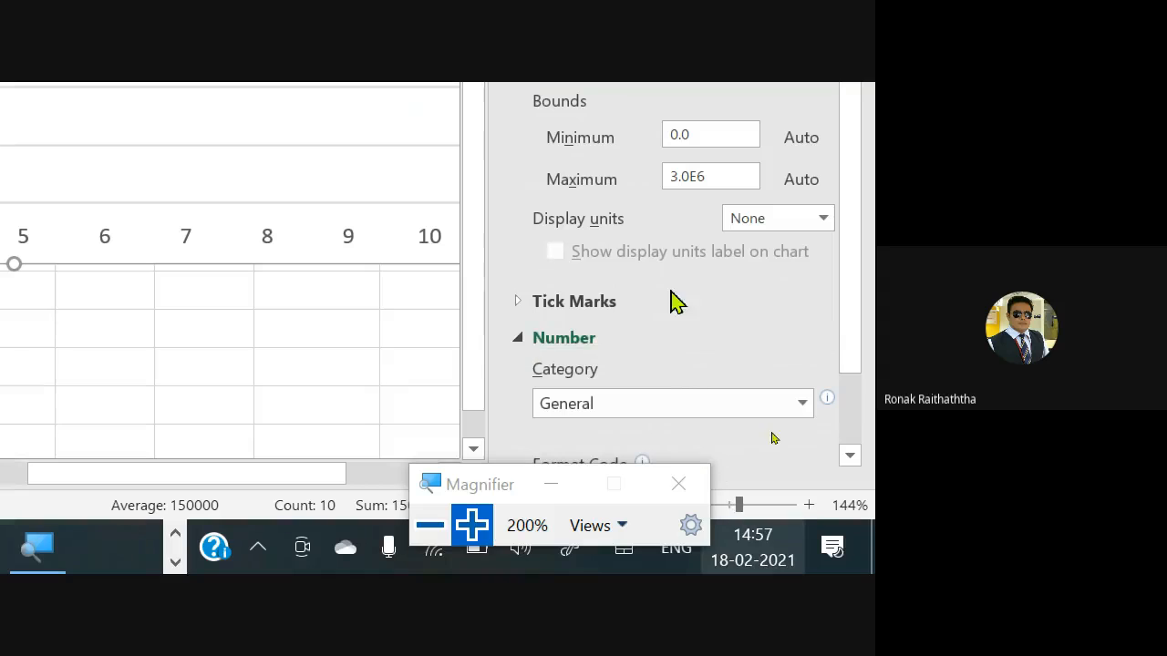
pyautogui.scroll(-2, 652, 326)
pyautogui.scroll(2, 634, 407)
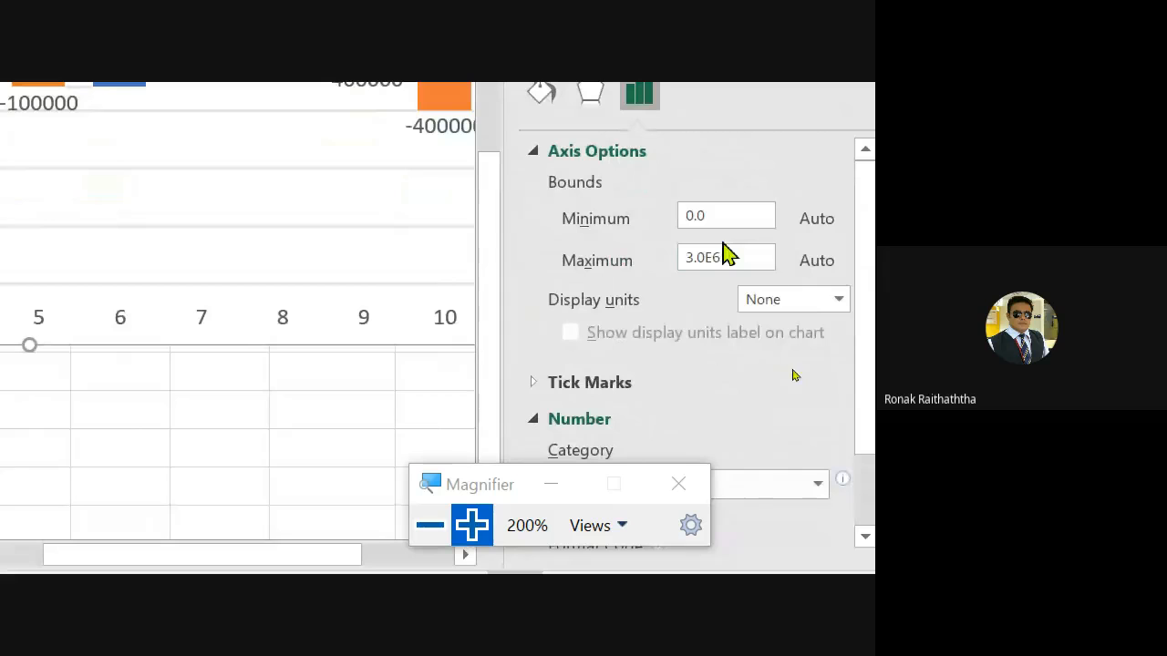
# - Examine the vertical axis Display units choices and Number category options
pyautogui.click(837, 302)
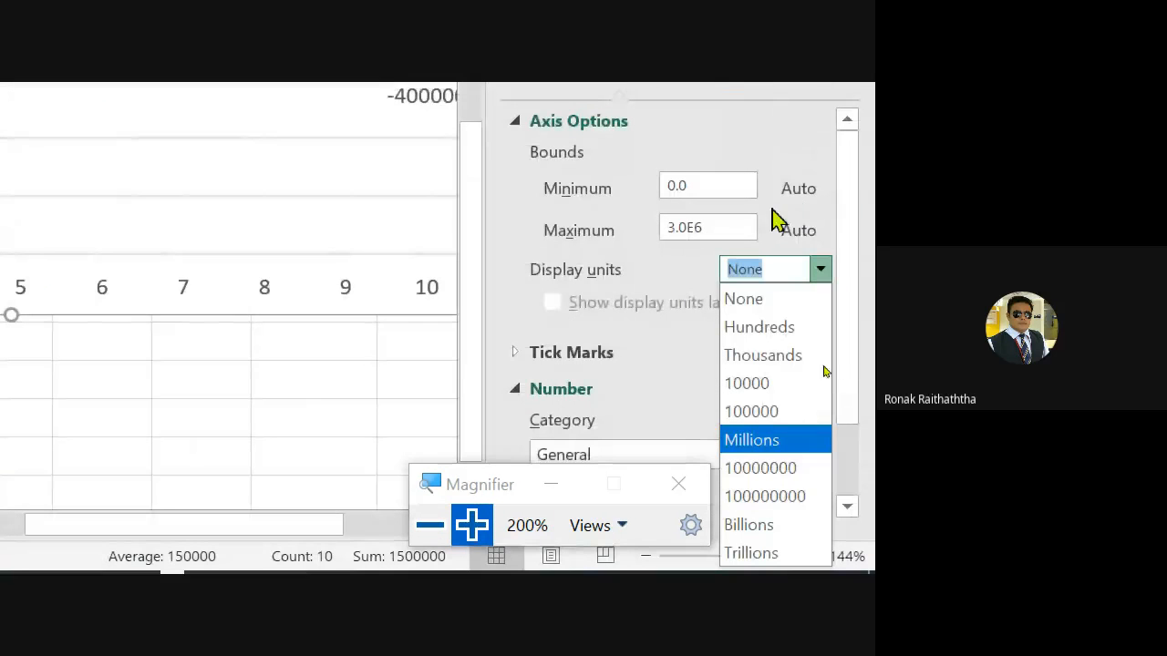
pyautogui.click(670, 386)
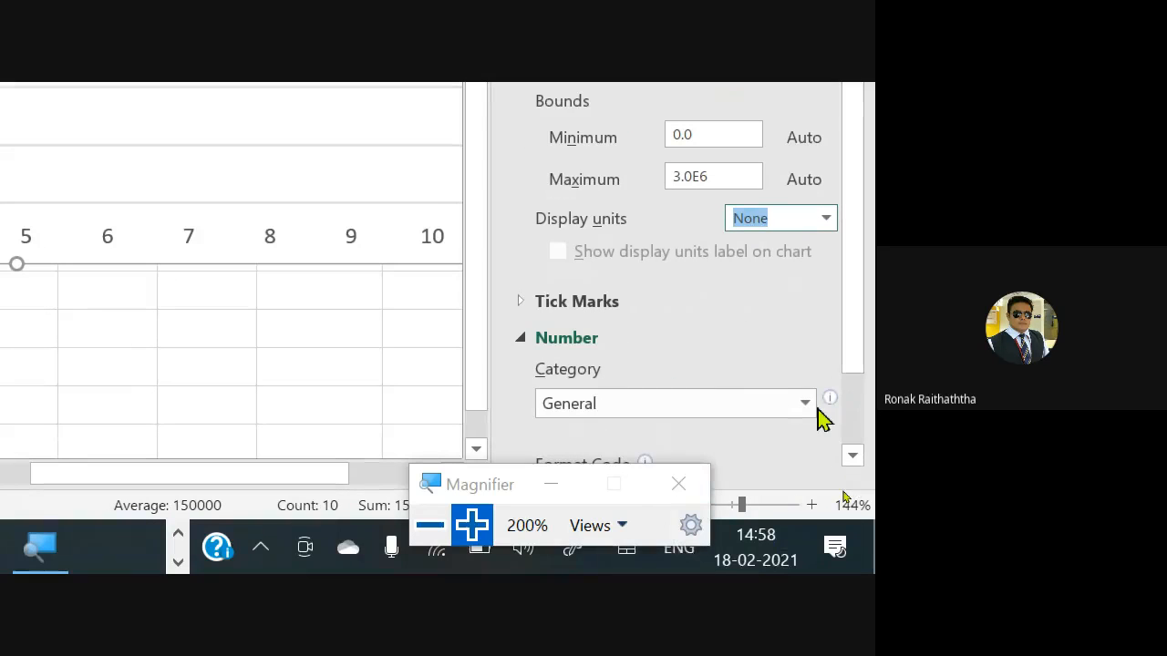
pyautogui.click(810, 405)
pyautogui.click(811, 406)
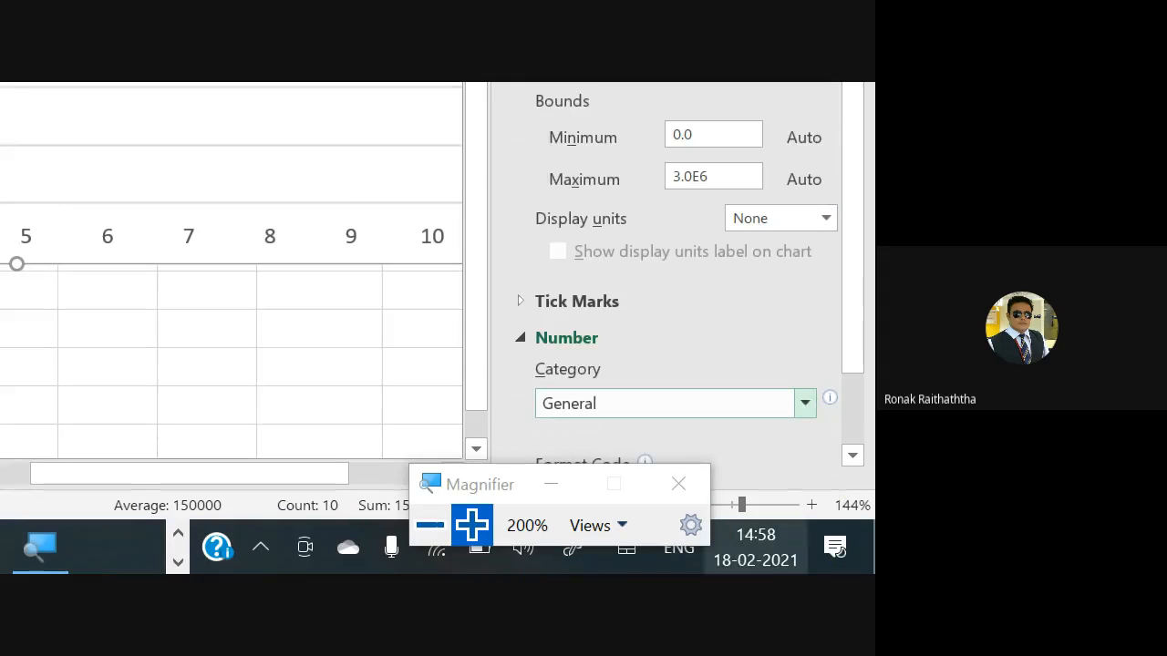
pyautogui.moveTo(500, 487); pyautogui.dragTo(332, 438)
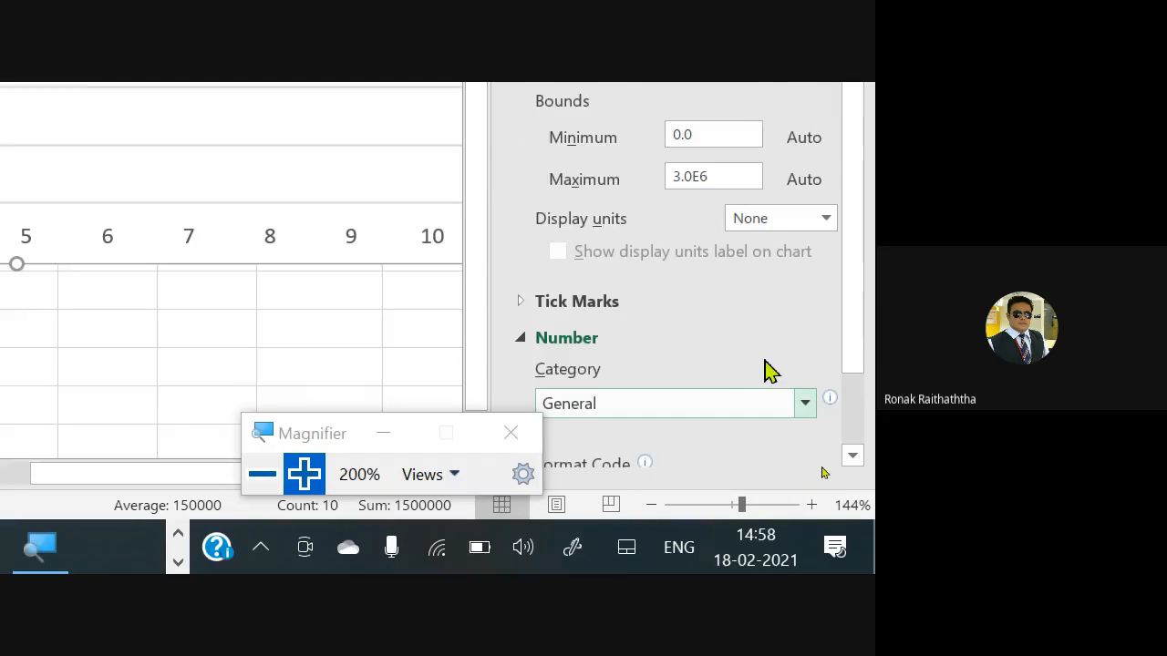
pyautogui.scroll(-1, 786, 370)
pyautogui.scroll(1, 718, 334)
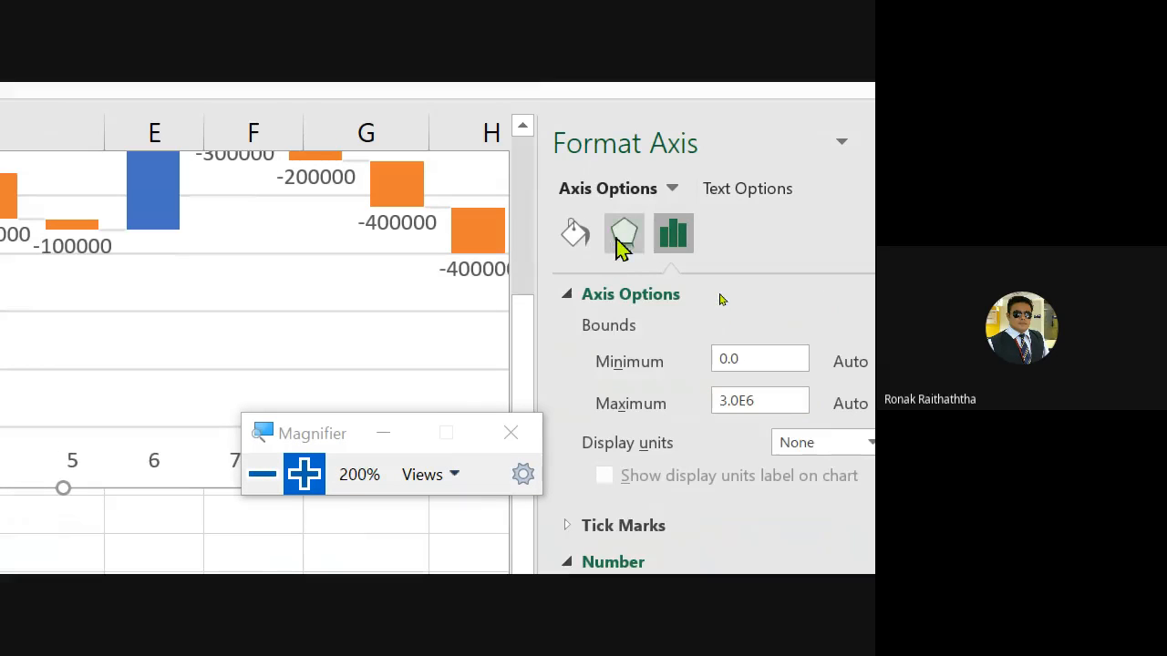
pyautogui.click(624, 238)
pyautogui.click(679, 241)
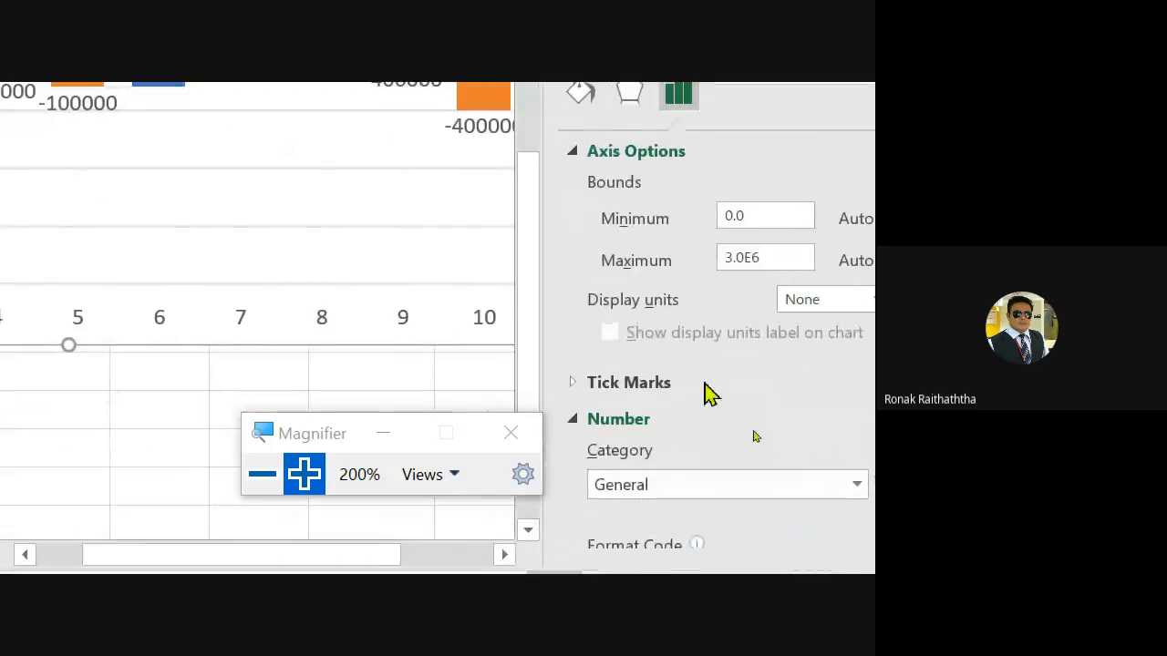
pyautogui.click(775, 211)
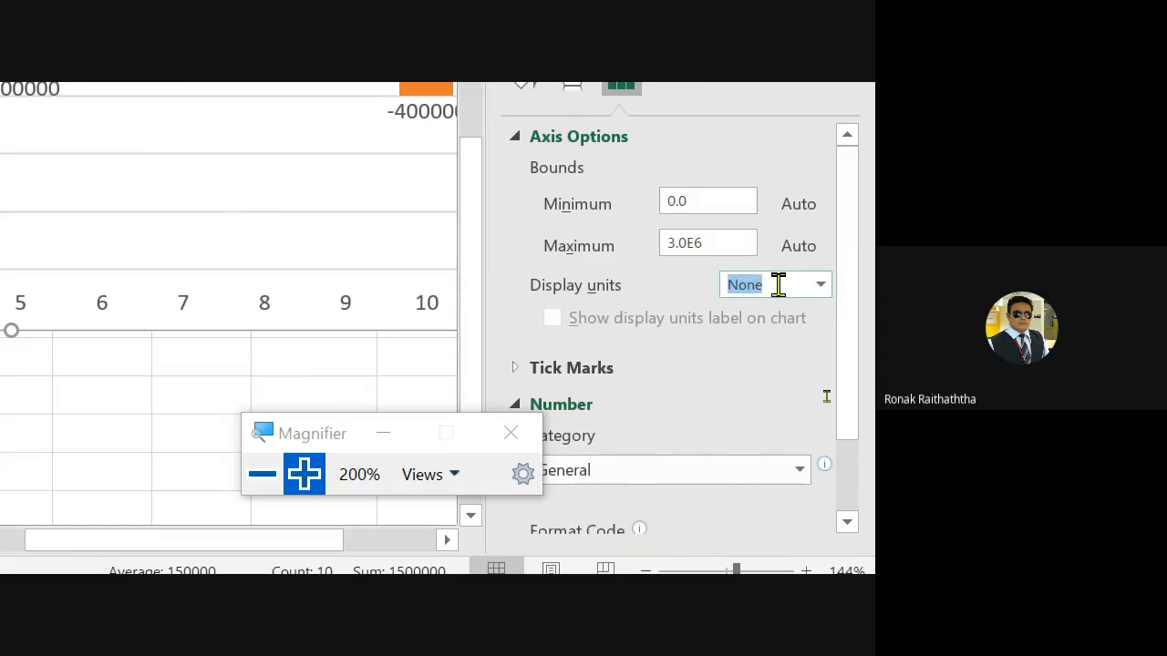
pyautogui.click(821, 286)
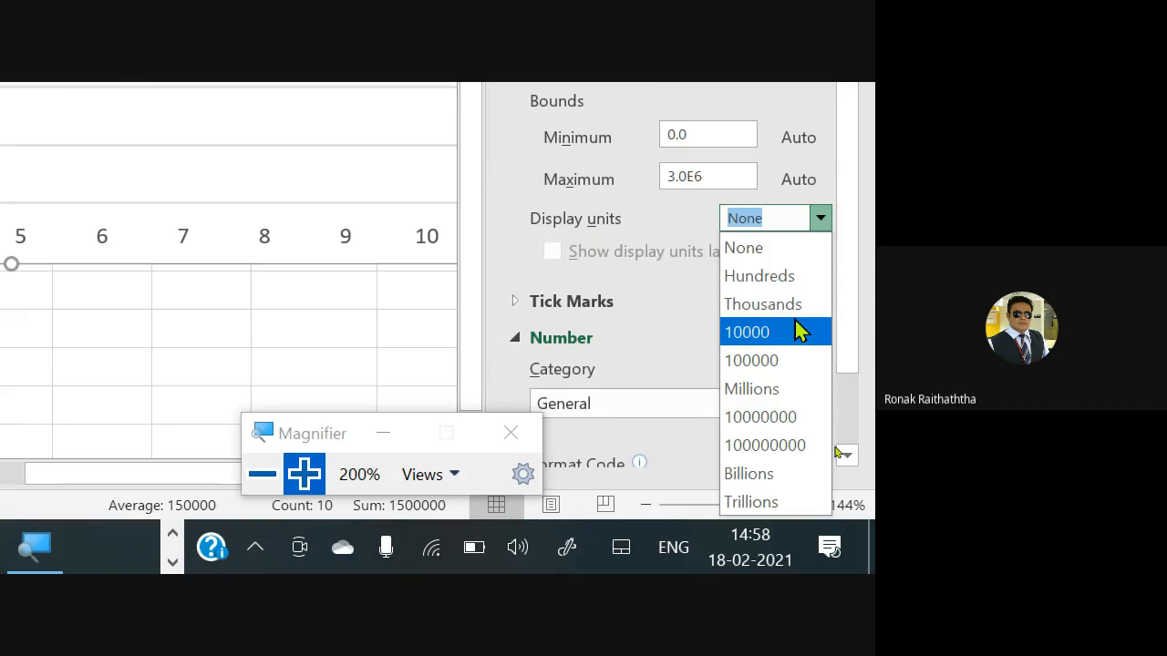
pyautogui.click(655, 199)
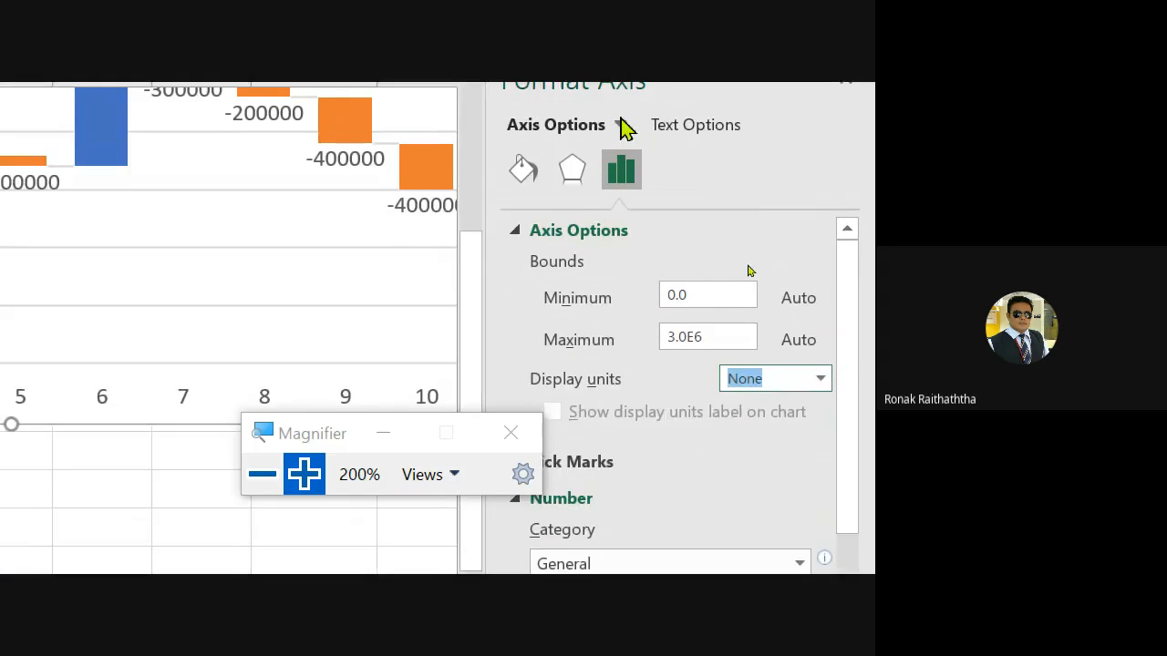
# - Set the vertical axis Minimum bound to 100000
pyautogui.click(688, 373)
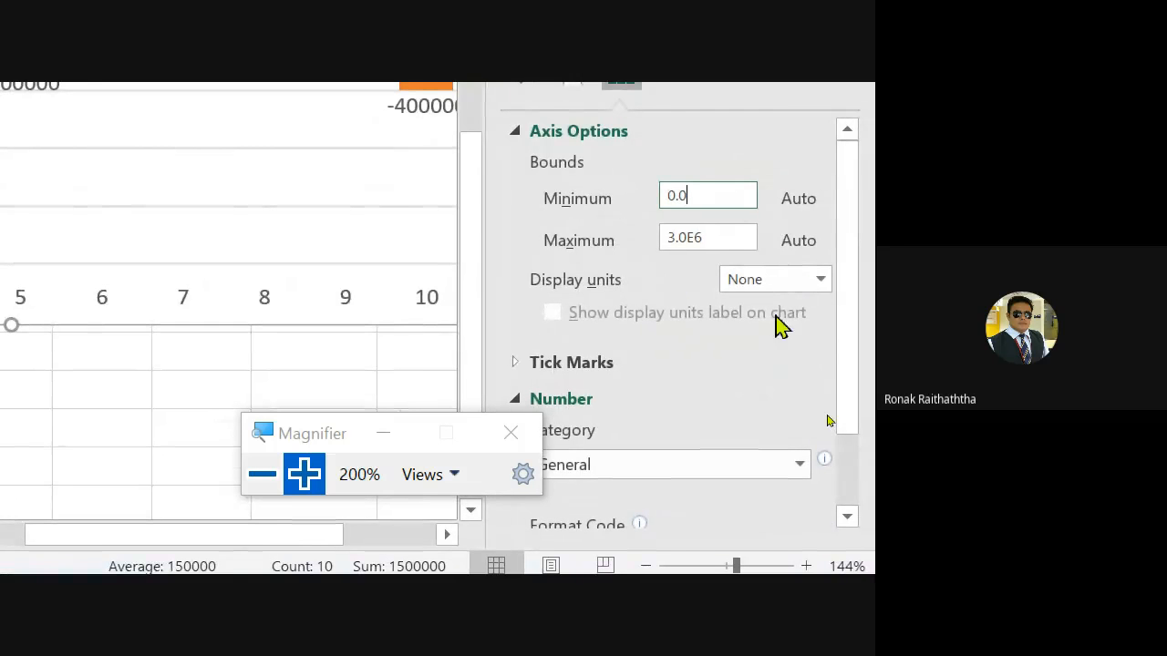
pyautogui.press('BackSpace')
pyautogui.press('BackSpace')
pyautogui.press('BackSpace')
pyautogui.scroll(-1, 613, 473)
pyautogui.moveTo(377, 443); pyautogui.dragTo(167, 373)
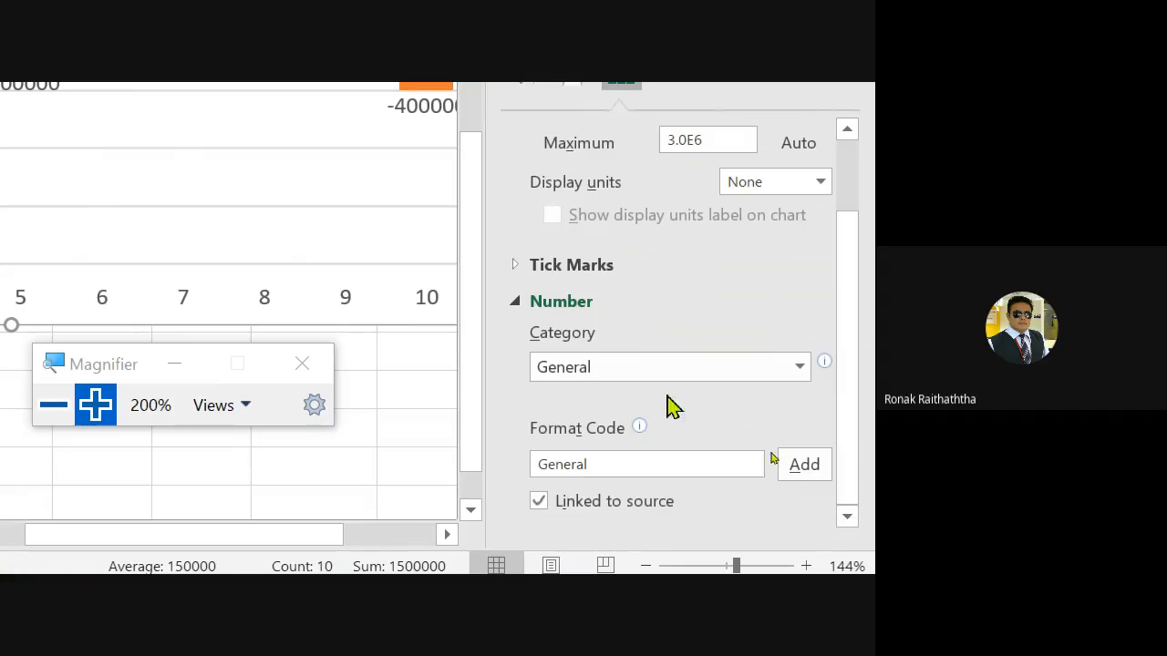
pyautogui.scroll(1, 667, 402)
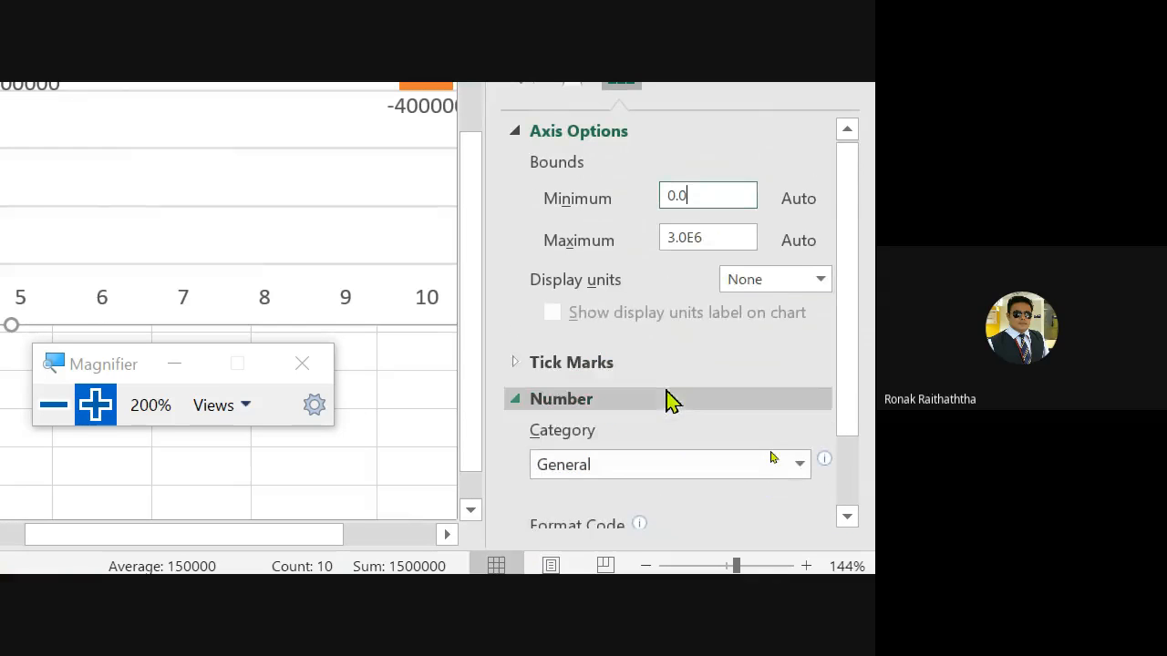
pyautogui.click(694, 188)
pyautogui.press('BackSpace')
pyautogui.press('BackSpace')
pyautogui.press('BackSpace')
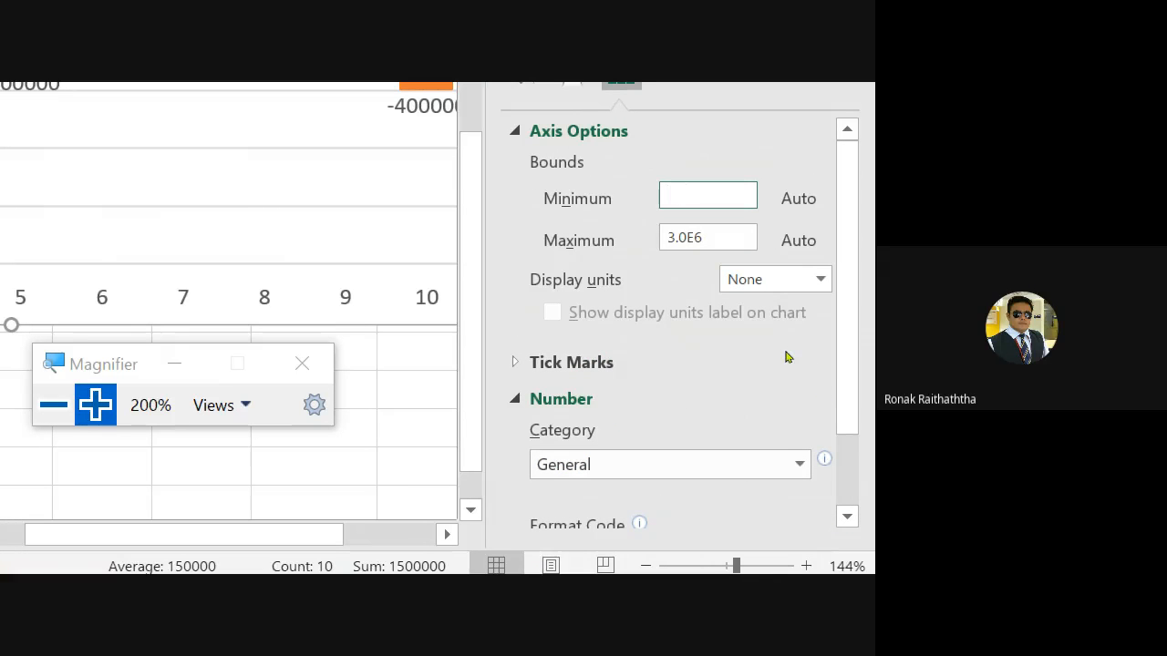
pyautogui.write('100000')
pyautogui.press('Return')
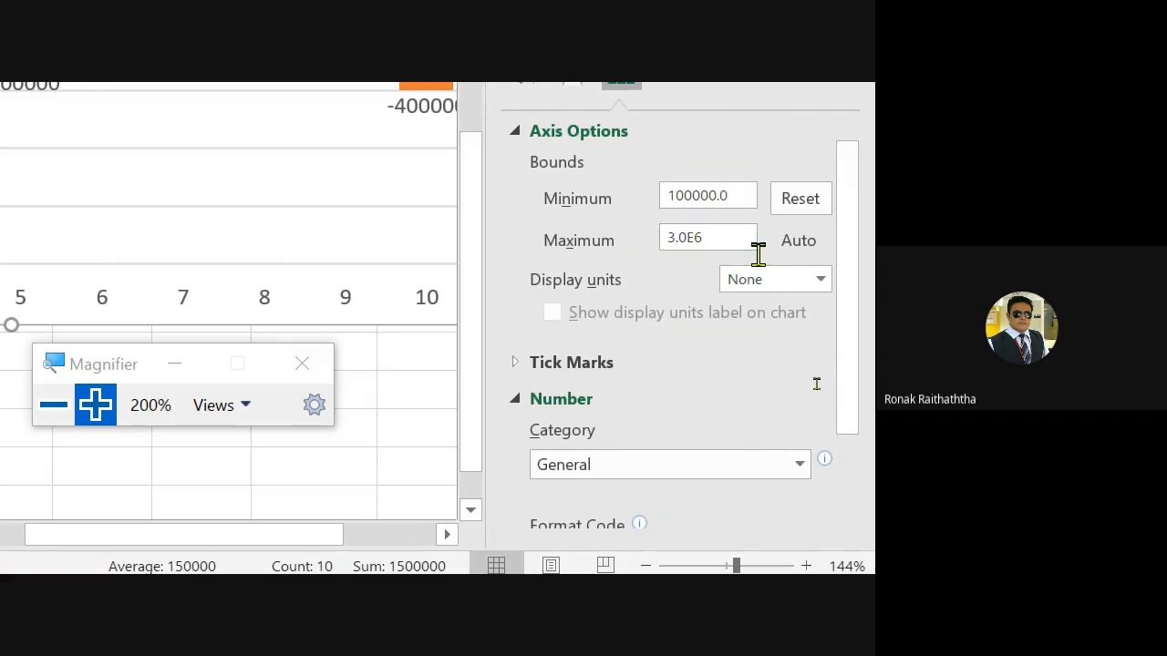
# - Set the vertical axis Maximum bound to 3200000
pyautogui.click(717, 236)
pyautogui.press('BackSpace')
pyautogui.press('BackSpace')
pyautogui.press('BackSpace')
pyautogui.press('BackSpace')
pyautogui.press('BackSpace')
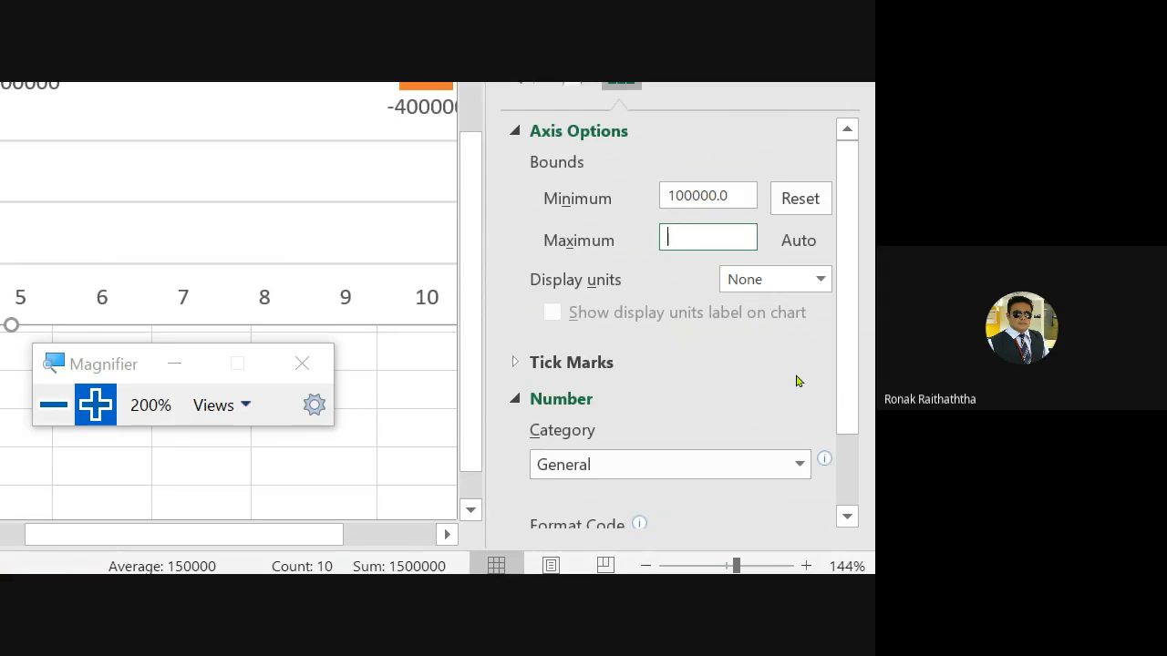
pyautogui.write('3')
pyautogui.press('BackSpace')
pyautogui.write('3200000')
pyautogui.press('Return')
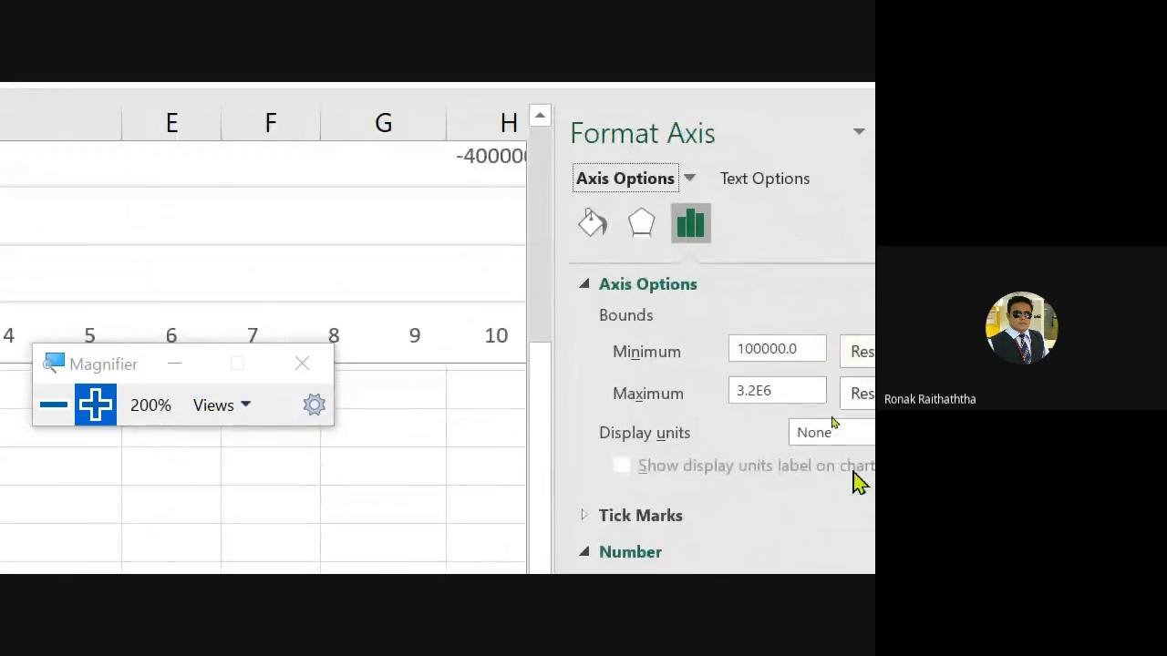
# - Reset the vertical axis Minimum bound to automatic
pyautogui.click(839, 428)
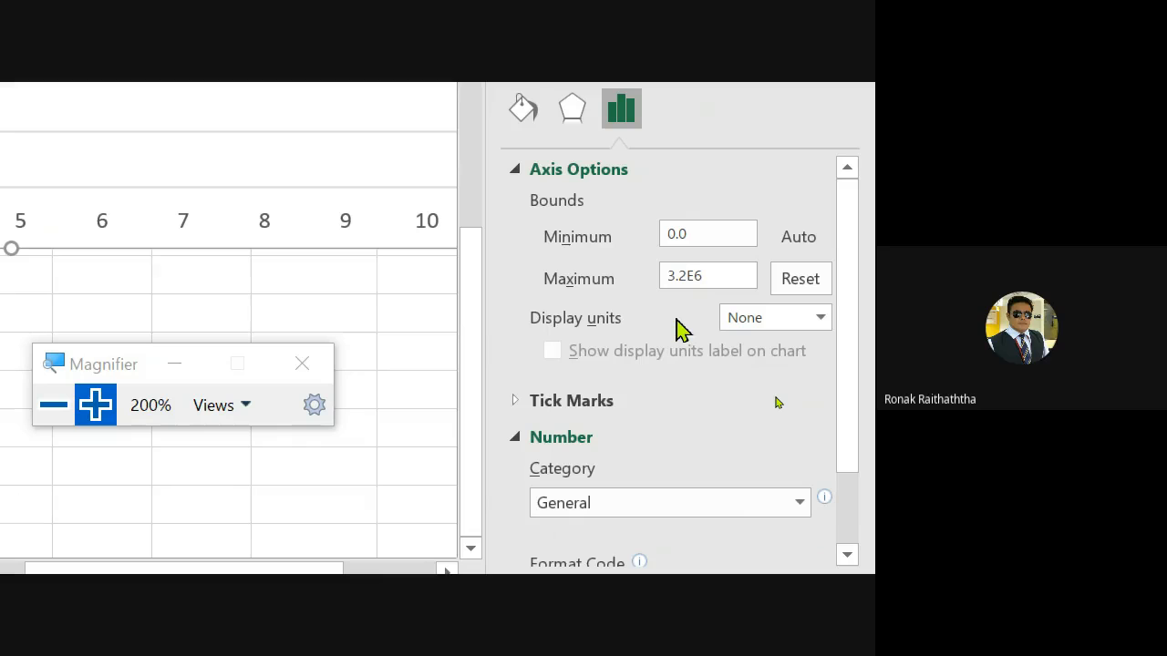
pyautogui.click(694, 236)
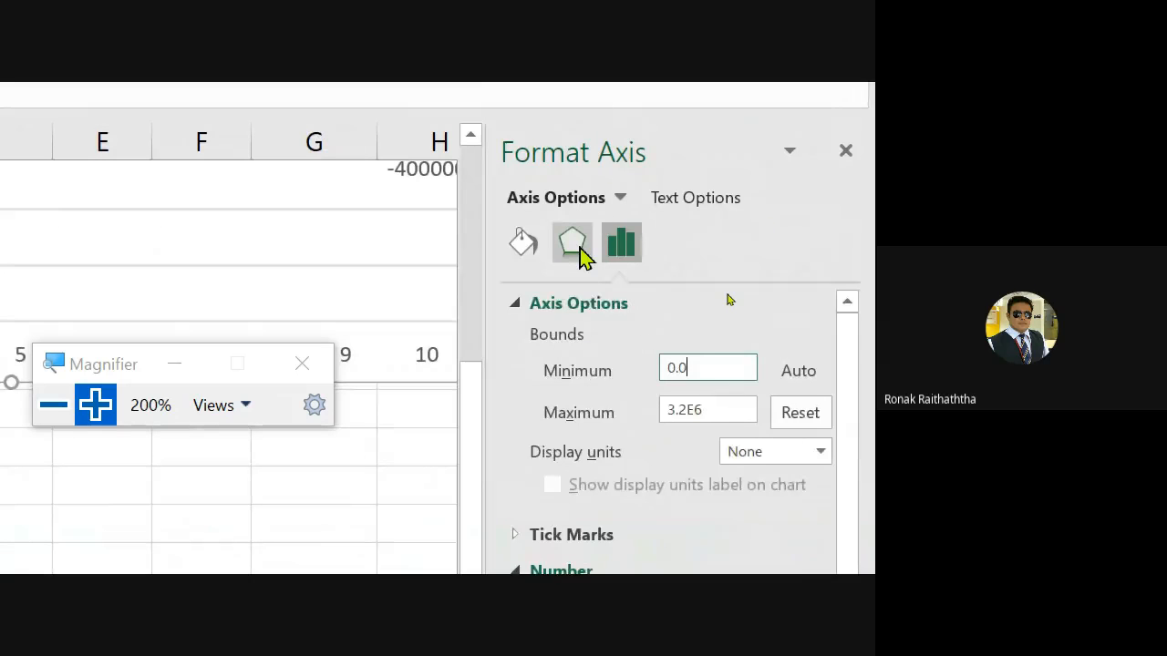
pyautogui.click(581, 248)
pyautogui.click(526, 241)
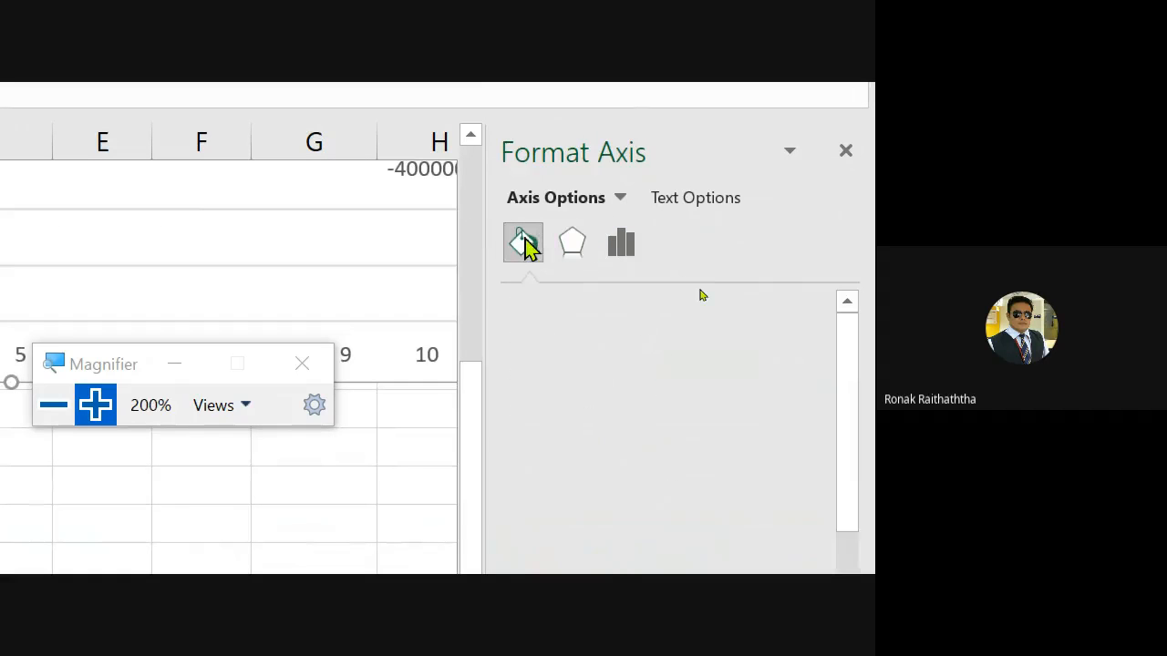
pyautogui.click(621, 244)
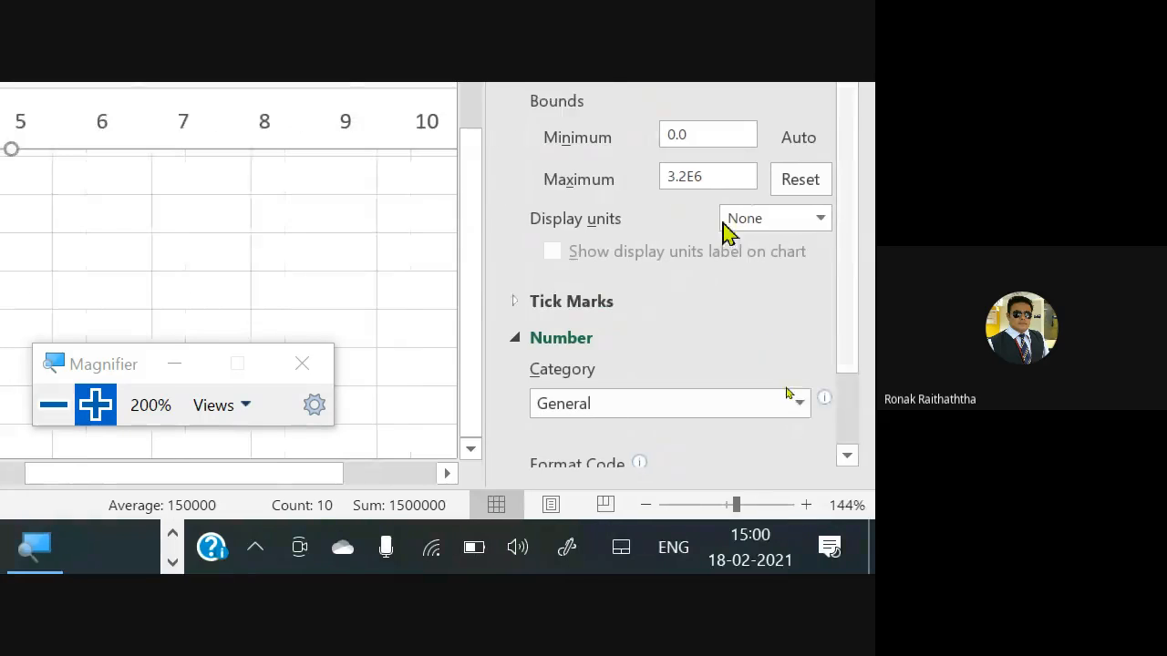
# - Deselect the axis and close the formatting pane
pyautogui.click(449, 278)
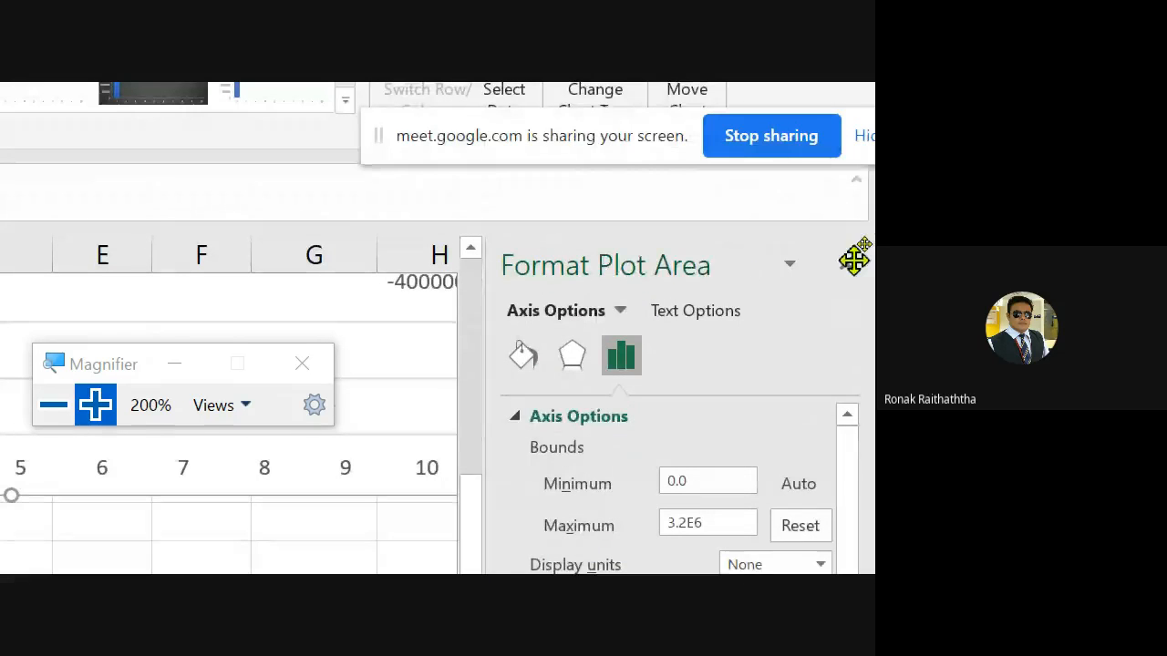
pyautogui.click(856, 265)
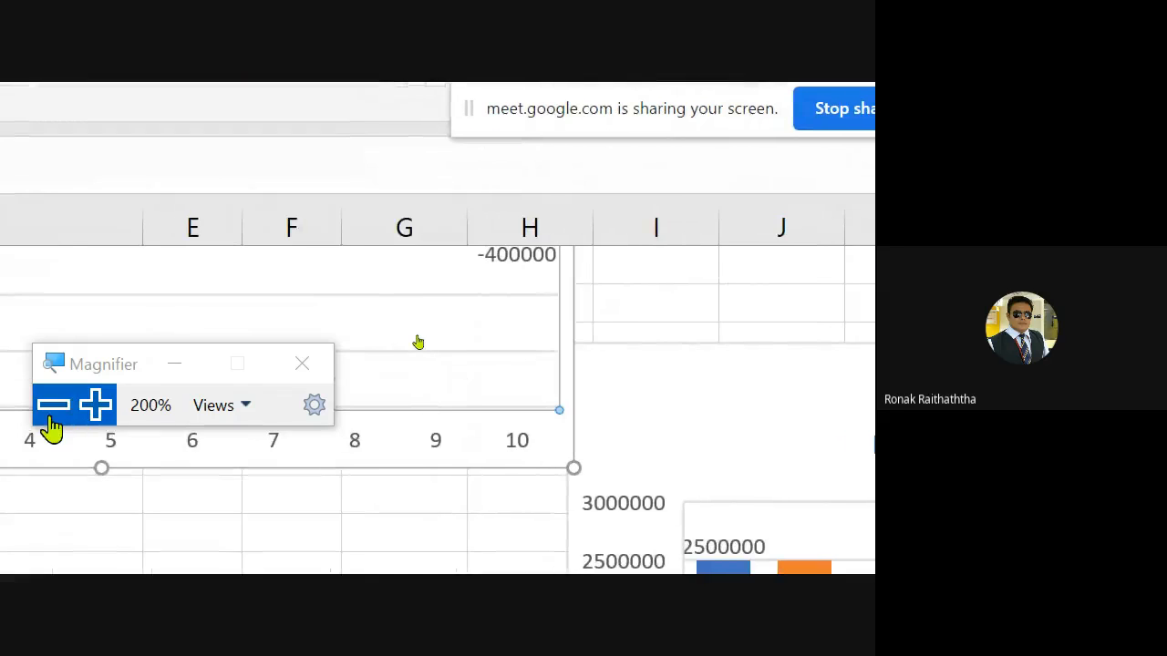
pyautogui.click(51, 416)
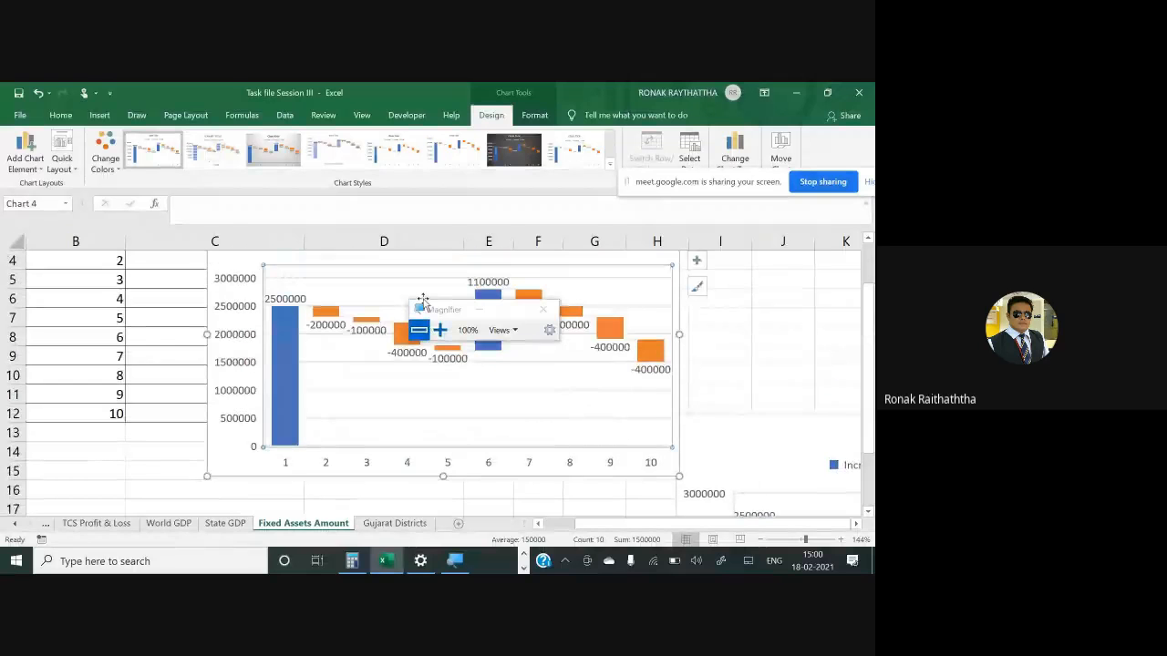
# - Open the waterfall chart's Select Data Source dialog and confirm it
pyautogui.rightClick(454, 354)
pyautogui.click(500, 412)
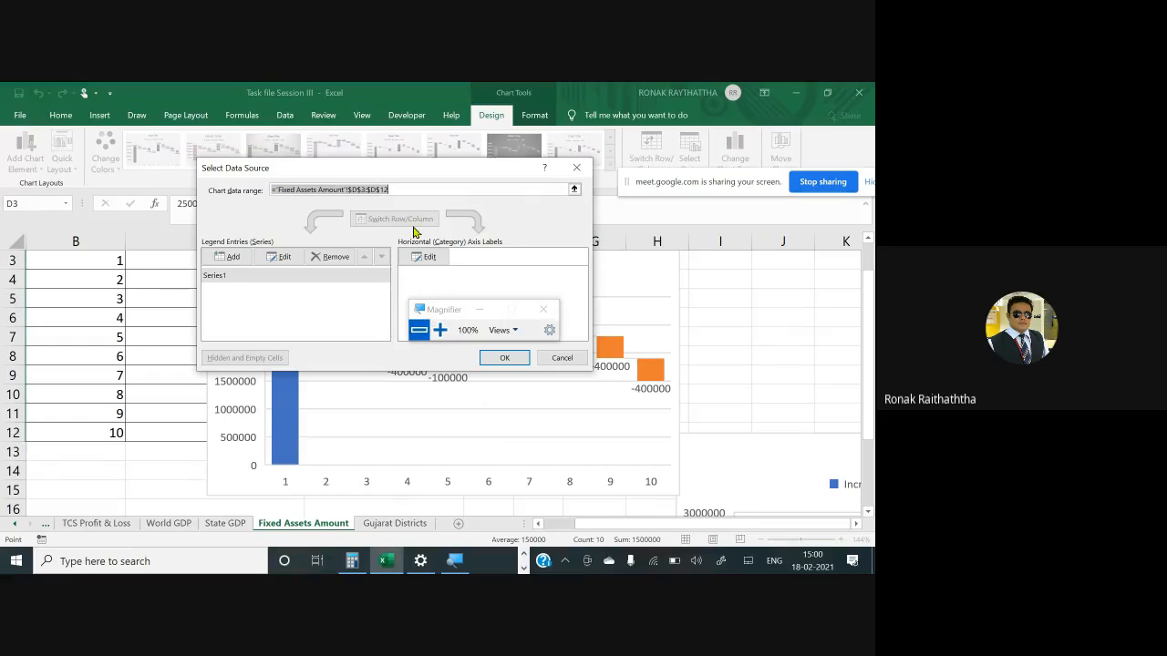
pyautogui.press('Return')
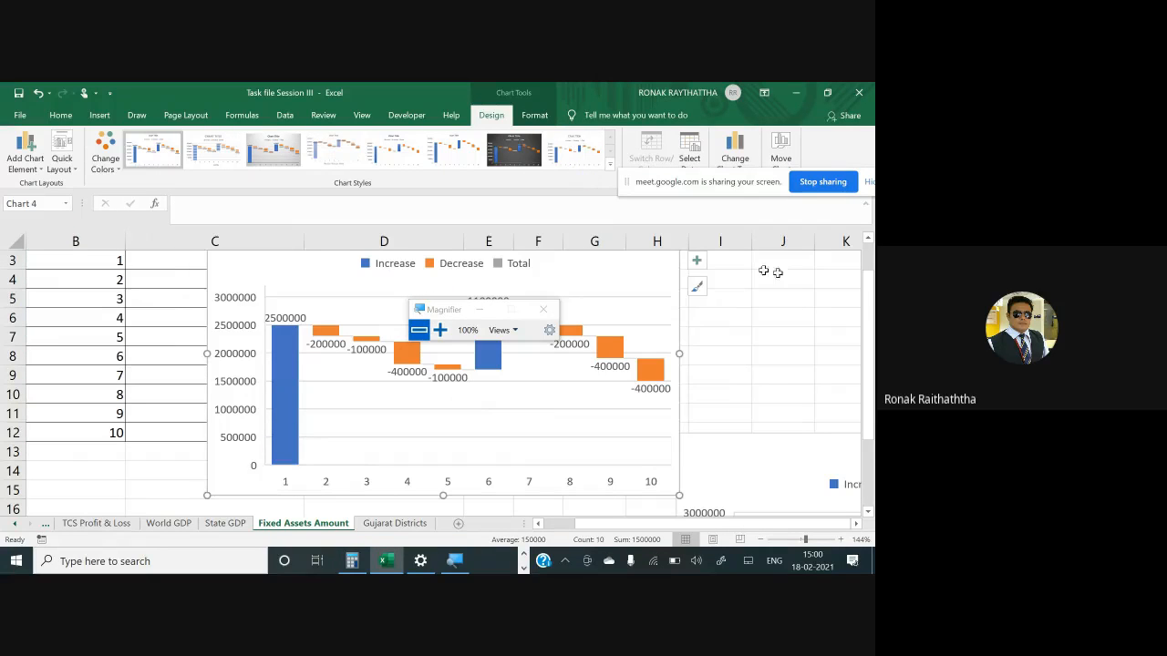
pyautogui.click(559, 384)
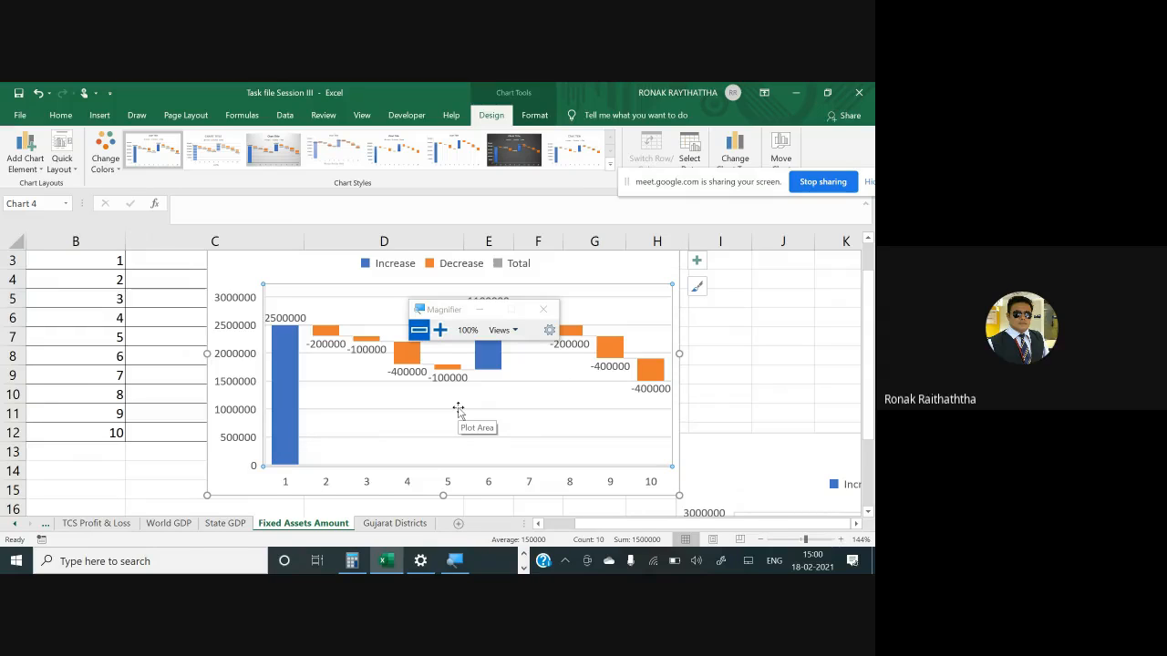
# - Switch to the World GDP sheet and insert a Filled Map chart from the country GDP data
pyautogui.click(401, 526)
pyautogui.click(228, 526)
pyautogui.click(185, 525)
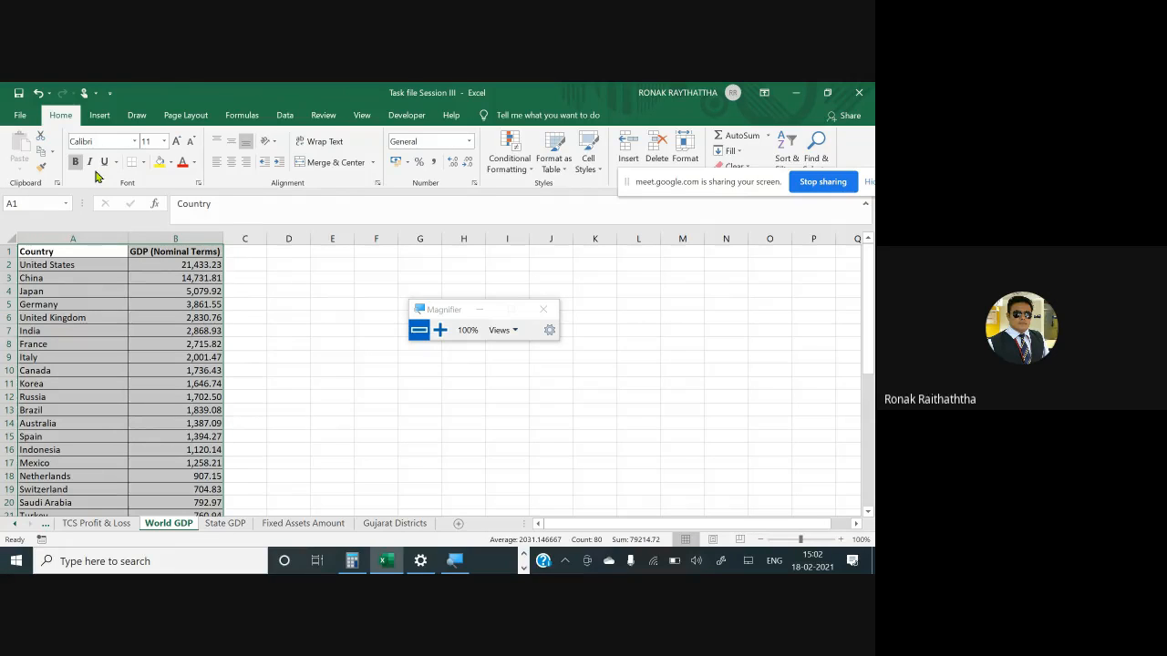
pyautogui.click(100, 117)
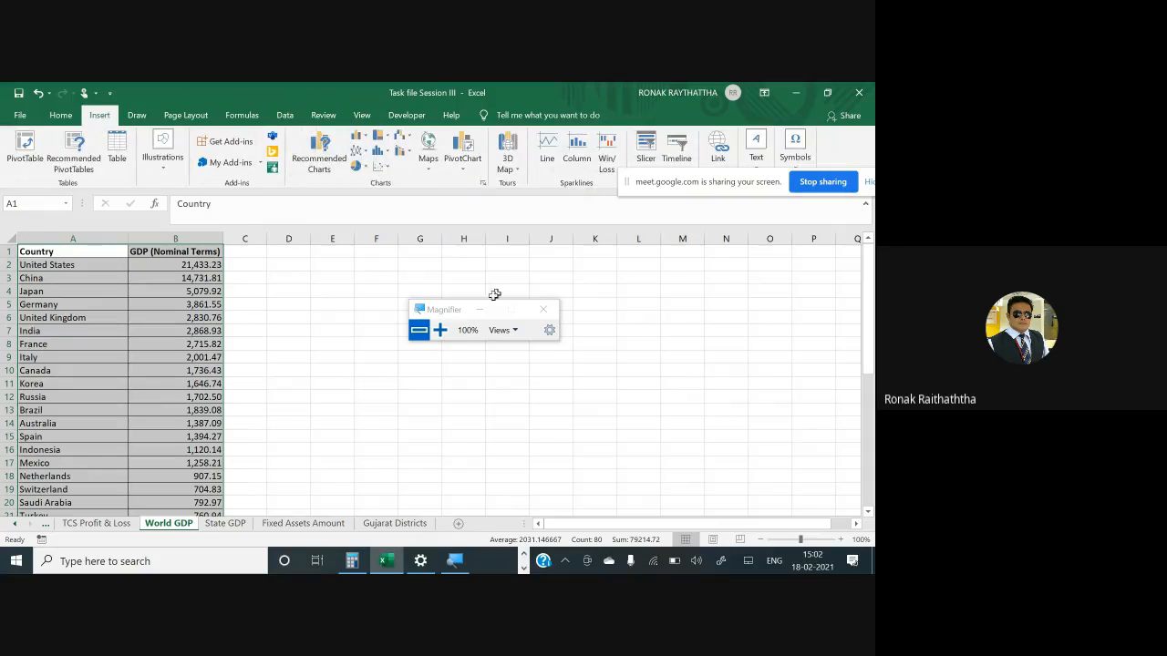
pyautogui.click(441, 331)
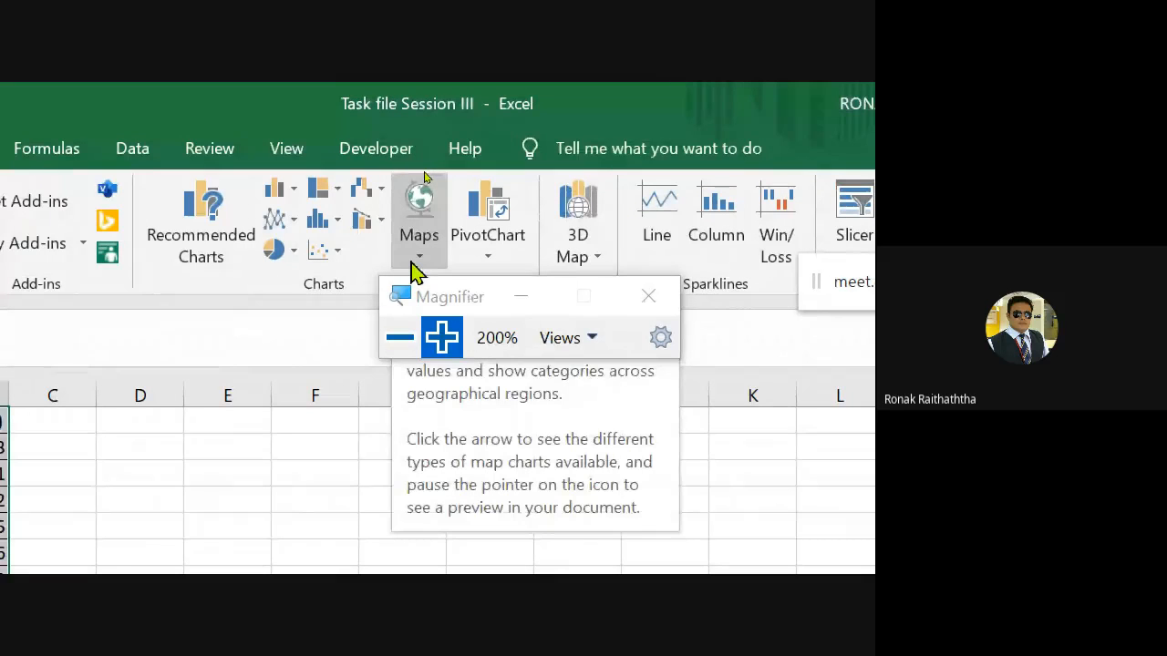
pyautogui.click(419, 259)
pyautogui.moveTo(456, 310); pyautogui.dragTo(621, 116)
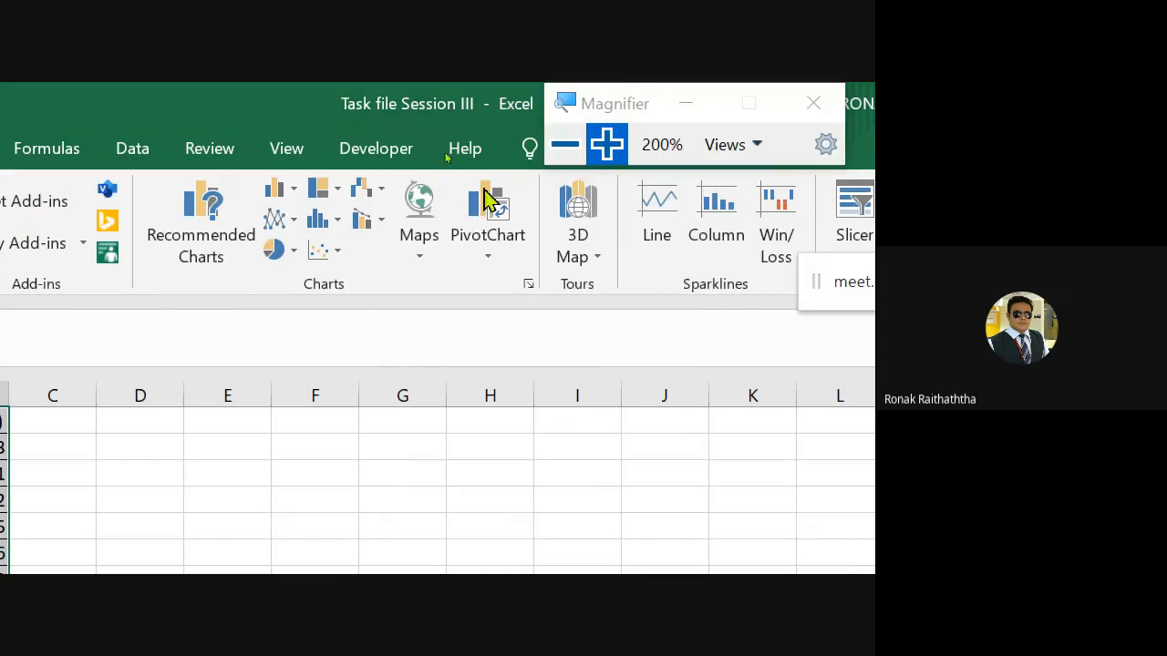
pyautogui.click(424, 265)
pyautogui.click(419, 358)
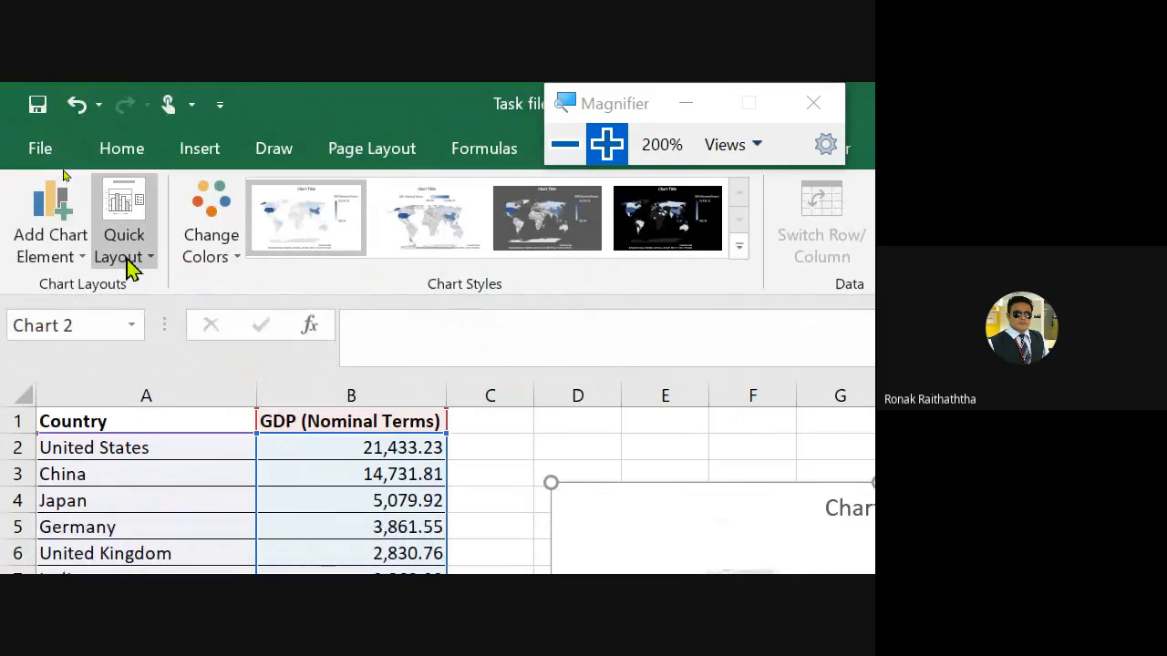
# - Apply the dark, black-background chart style to the filled map chart
pyautogui.click(130, 266)
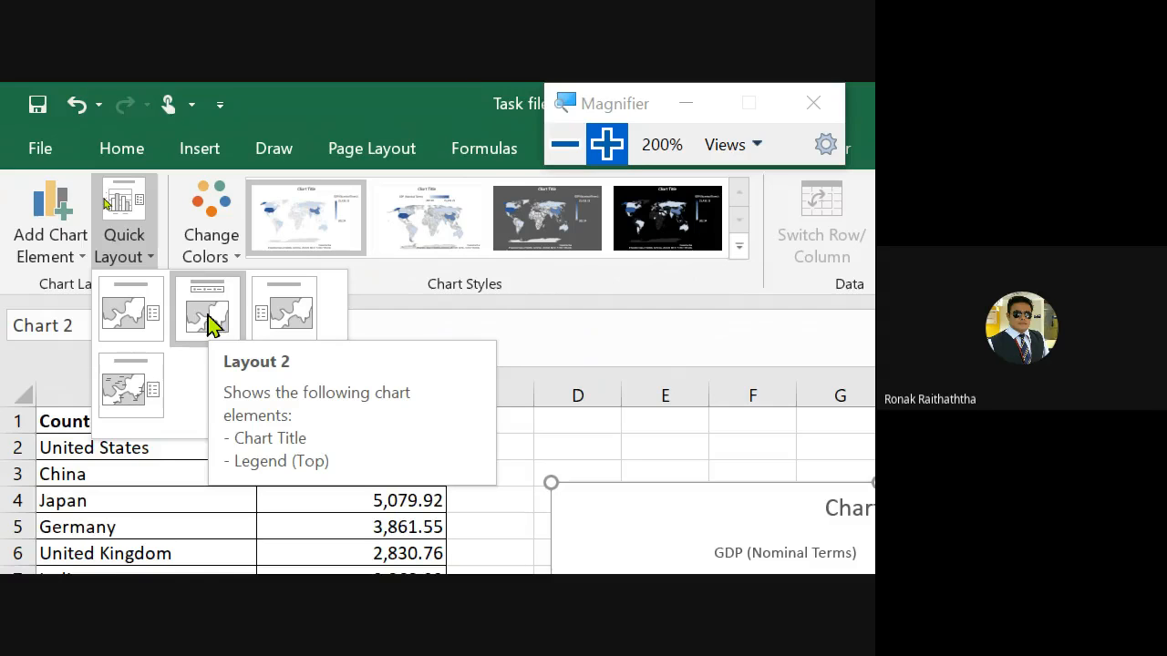
pyautogui.click(666, 209)
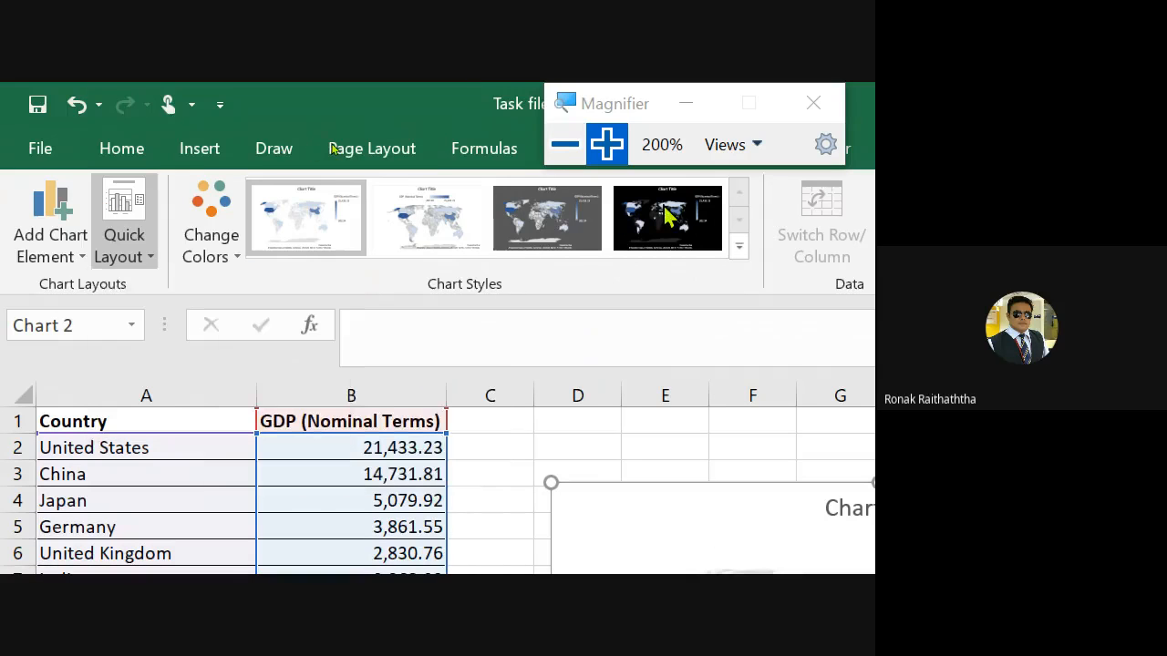
pyautogui.click(665, 209)
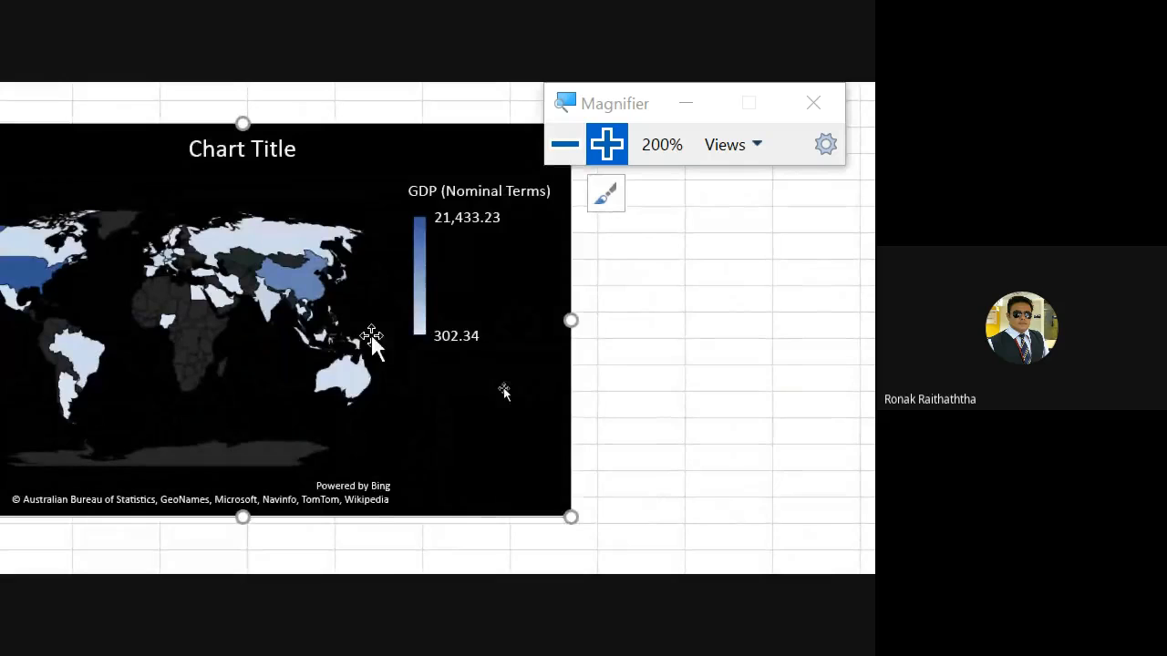
# - Open the GDP series formatting and set its series color scheme to Diverging (3-color)
pyautogui.rightClick(374, 339)
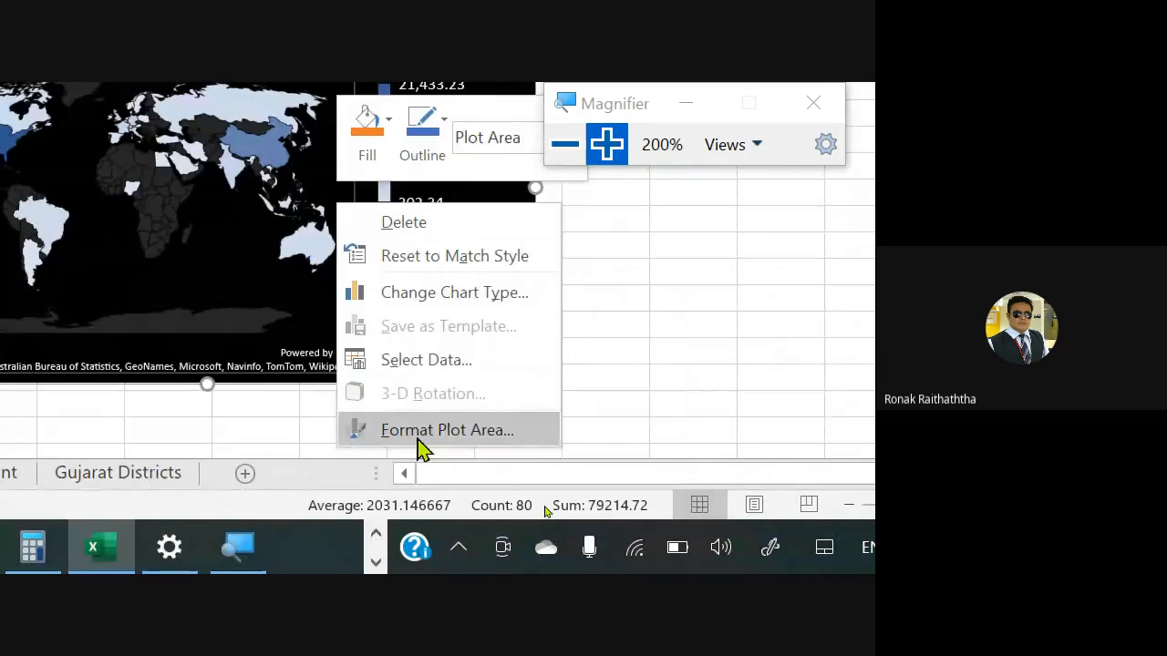
pyautogui.click(422, 434)
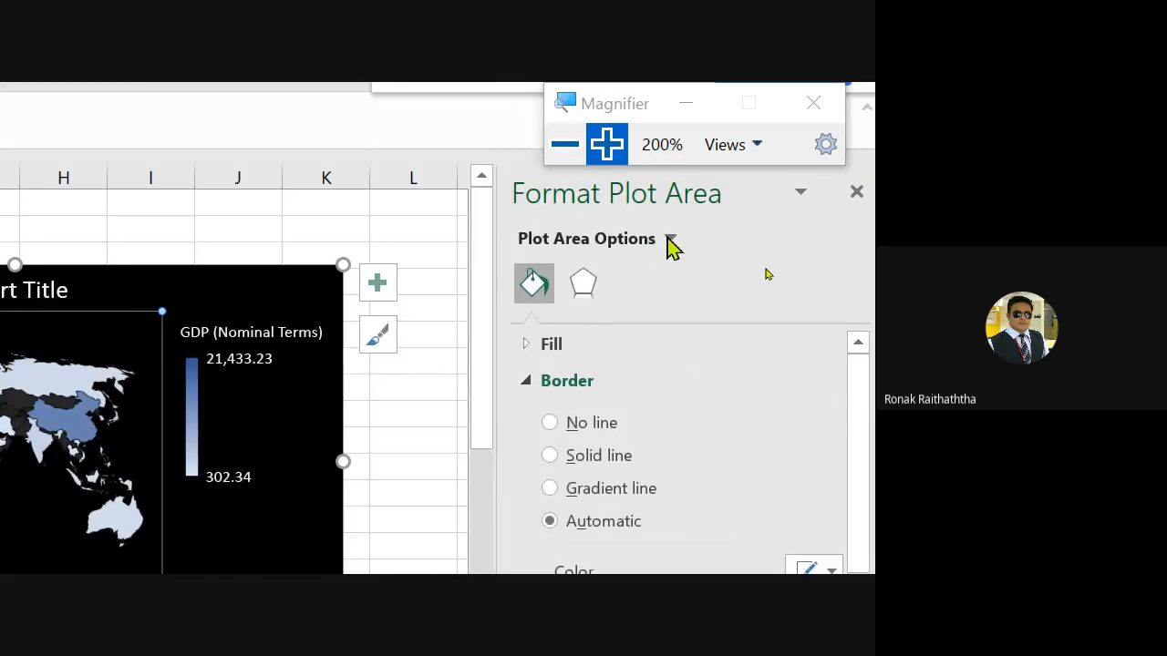
pyautogui.click(669, 238)
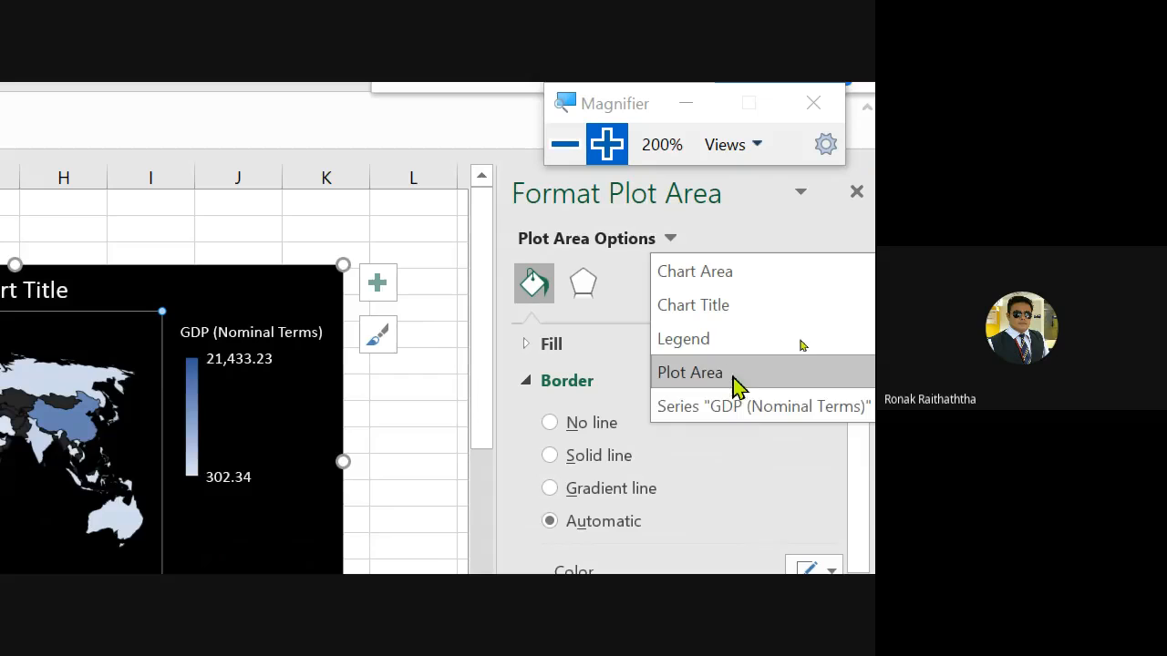
pyautogui.click(815, 404)
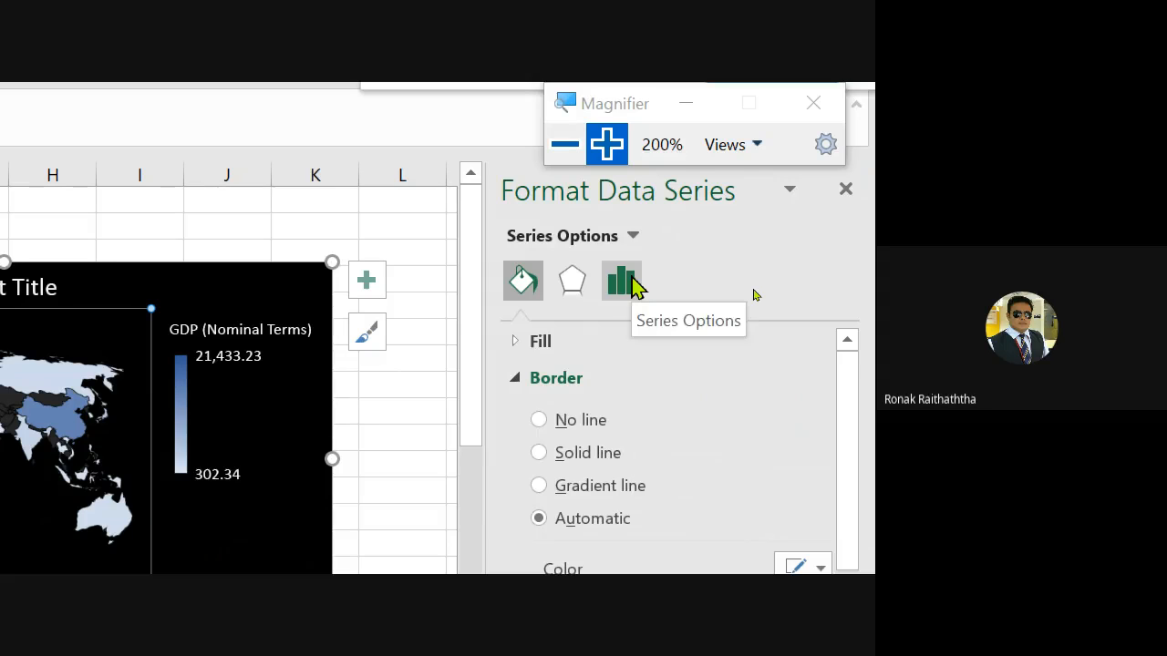
pyautogui.click(635, 286)
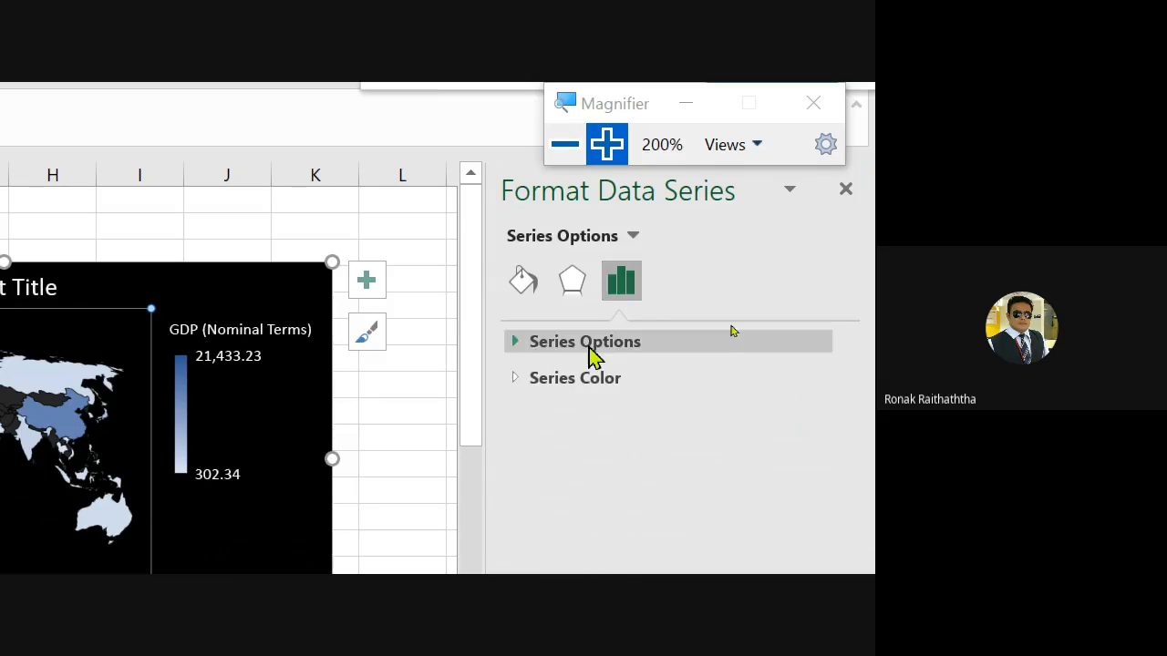
pyautogui.click(518, 380)
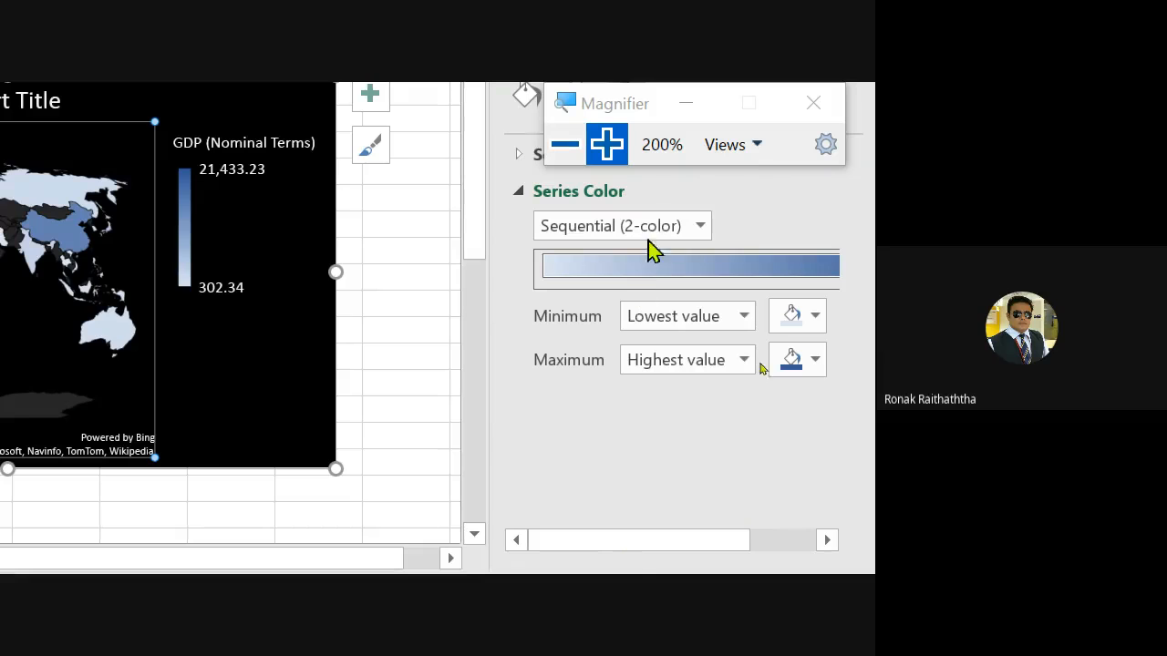
pyautogui.click(699, 228)
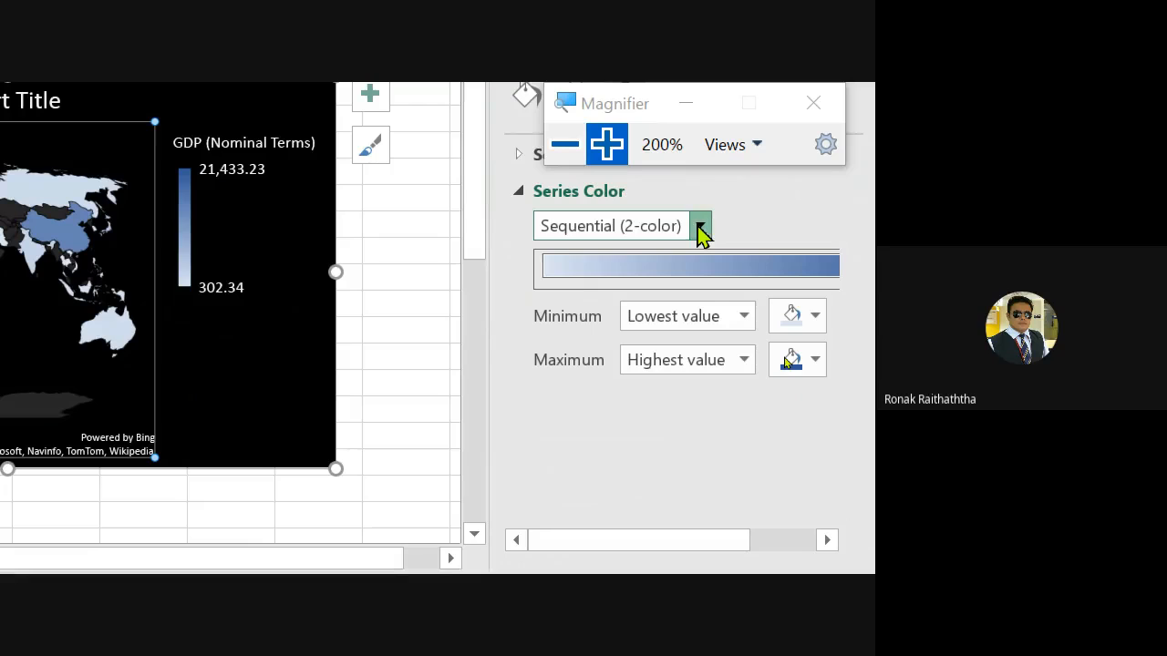
pyautogui.click(638, 288)
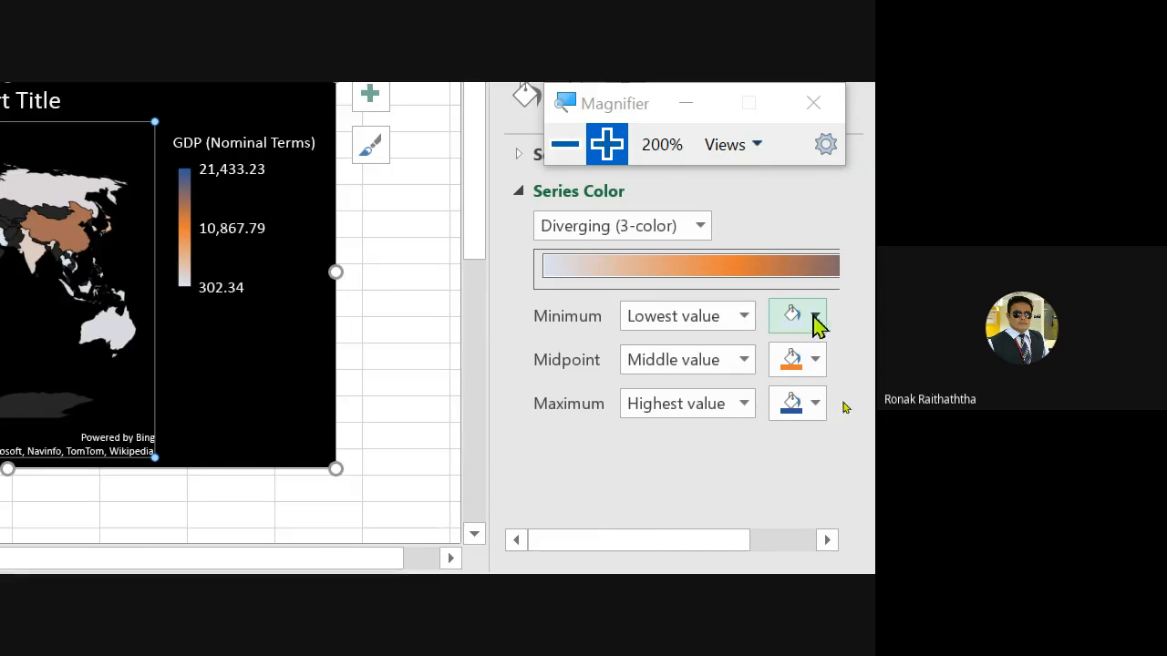
# - Set the map's color scale to red for the minimum, yellow for the midpoint and green for the maximum
pyautogui.click(743, 317)
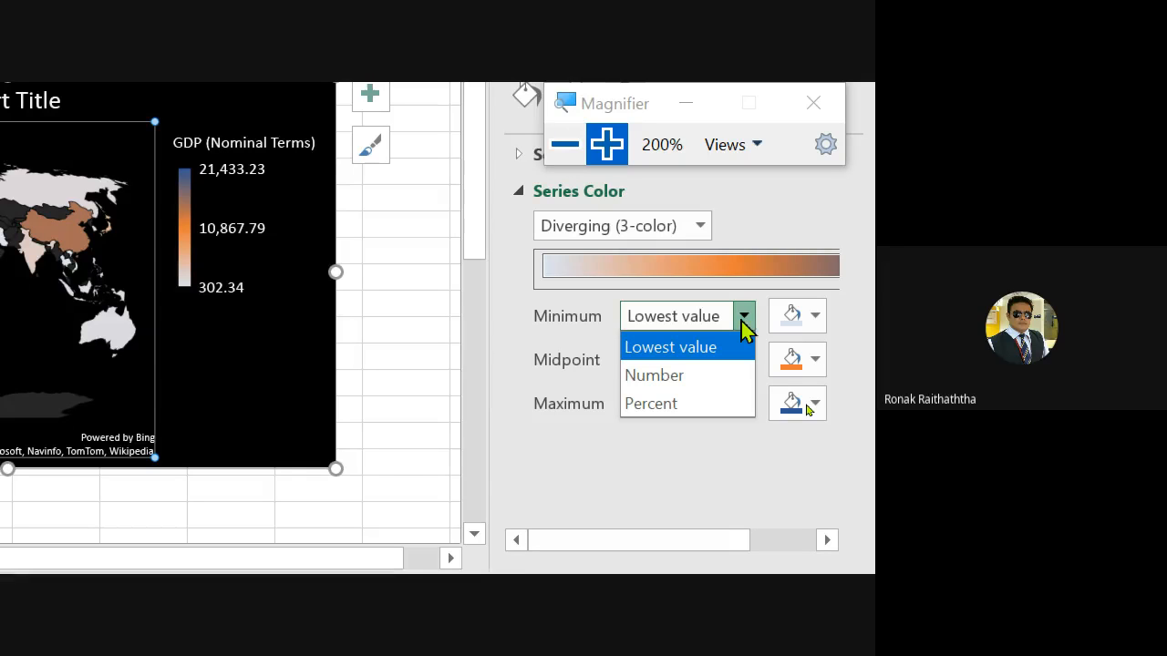
pyautogui.click(708, 348)
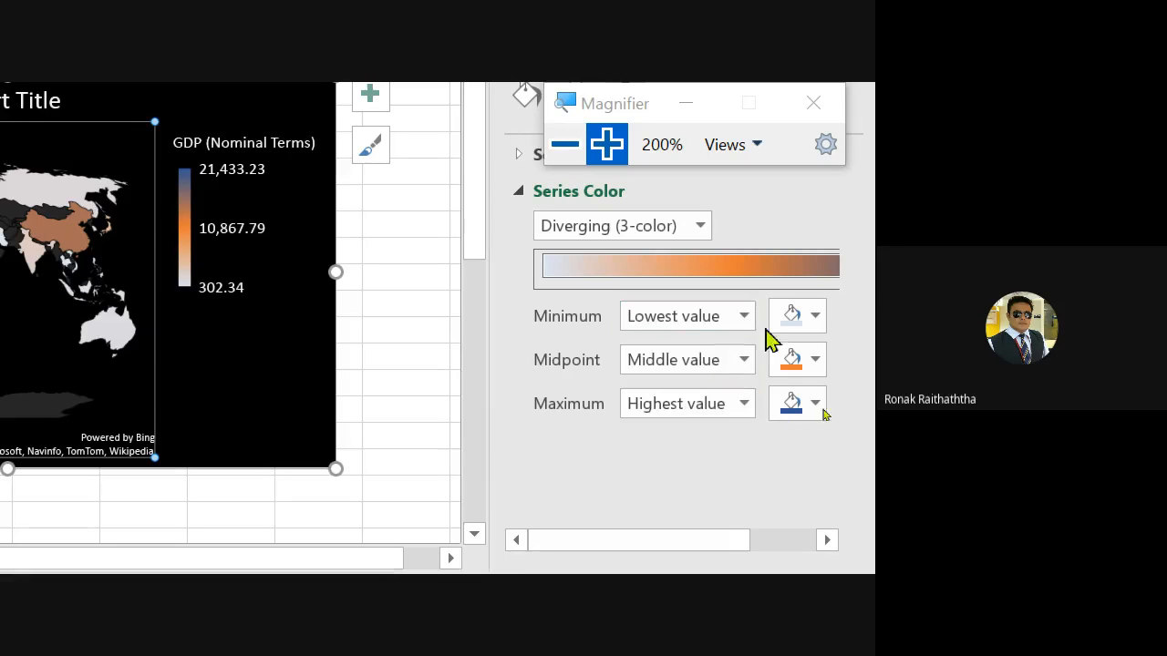
pyautogui.click(818, 318)
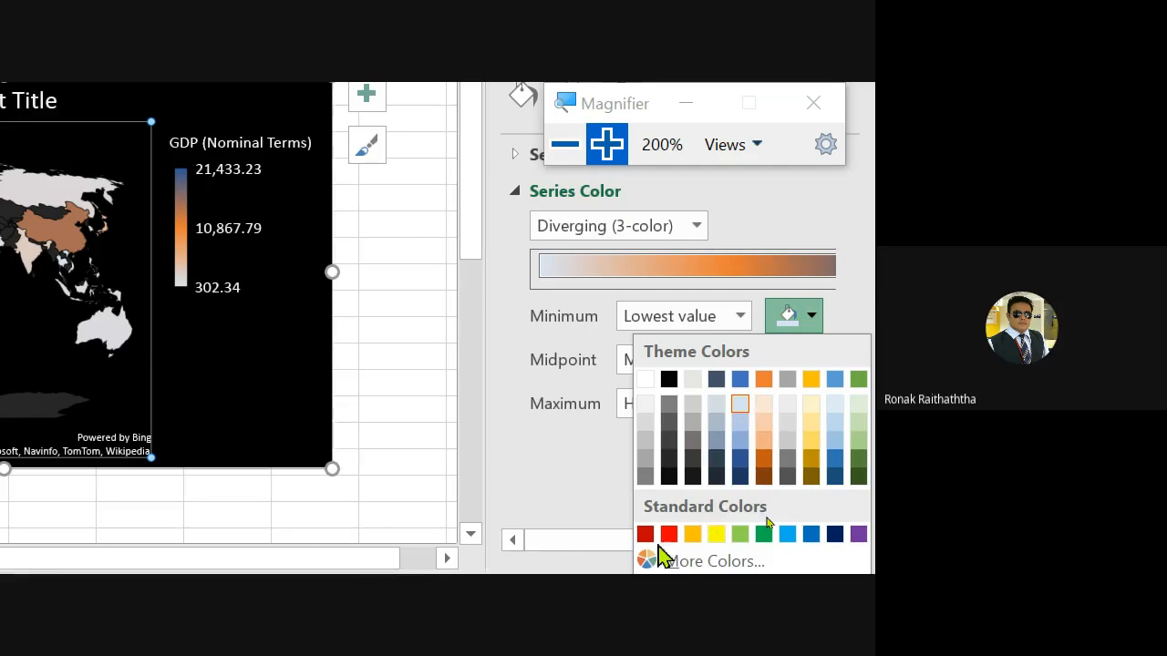
pyautogui.click(668, 535)
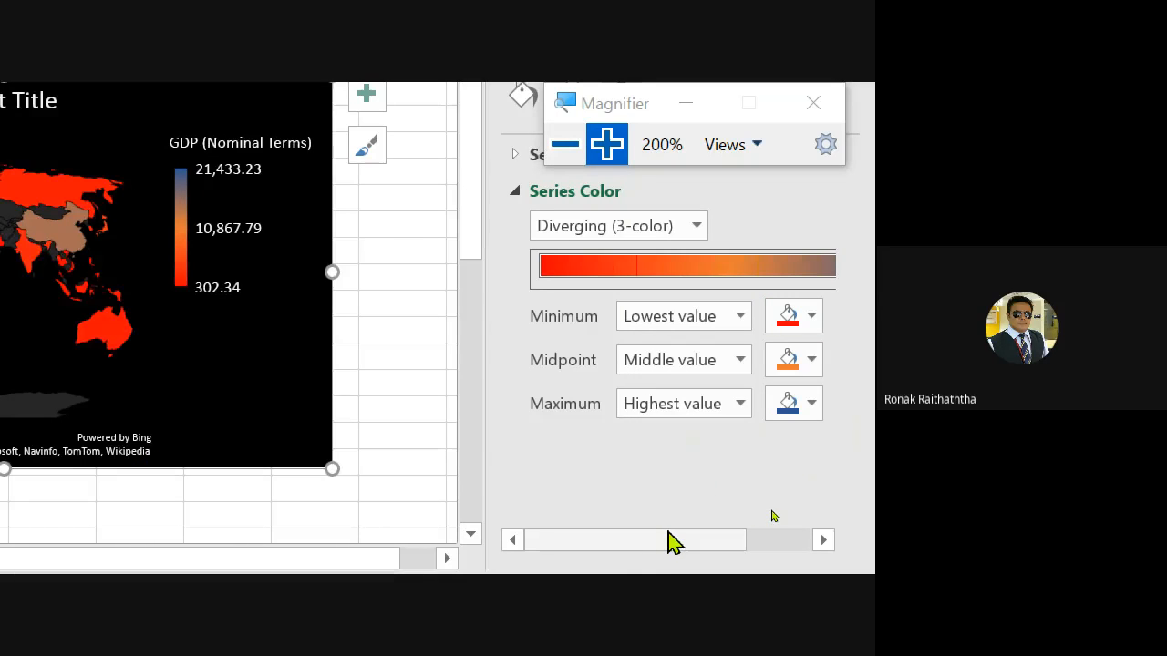
pyautogui.click(812, 365)
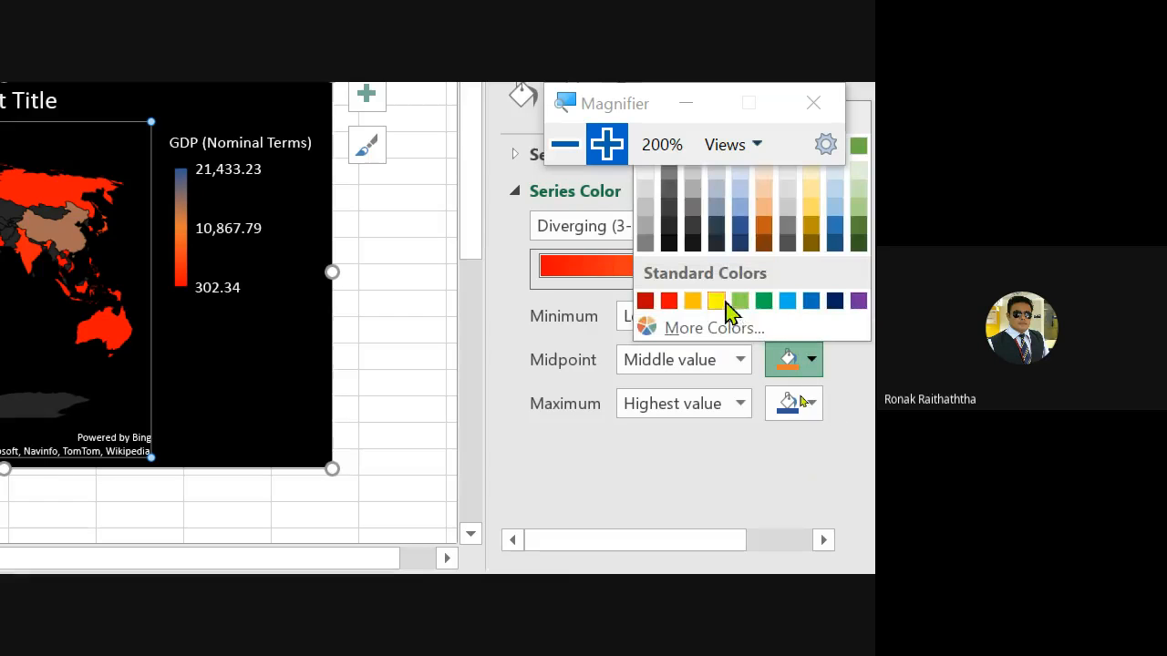
pyautogui.click(716, 302)
pyautogui.click(810, 404)
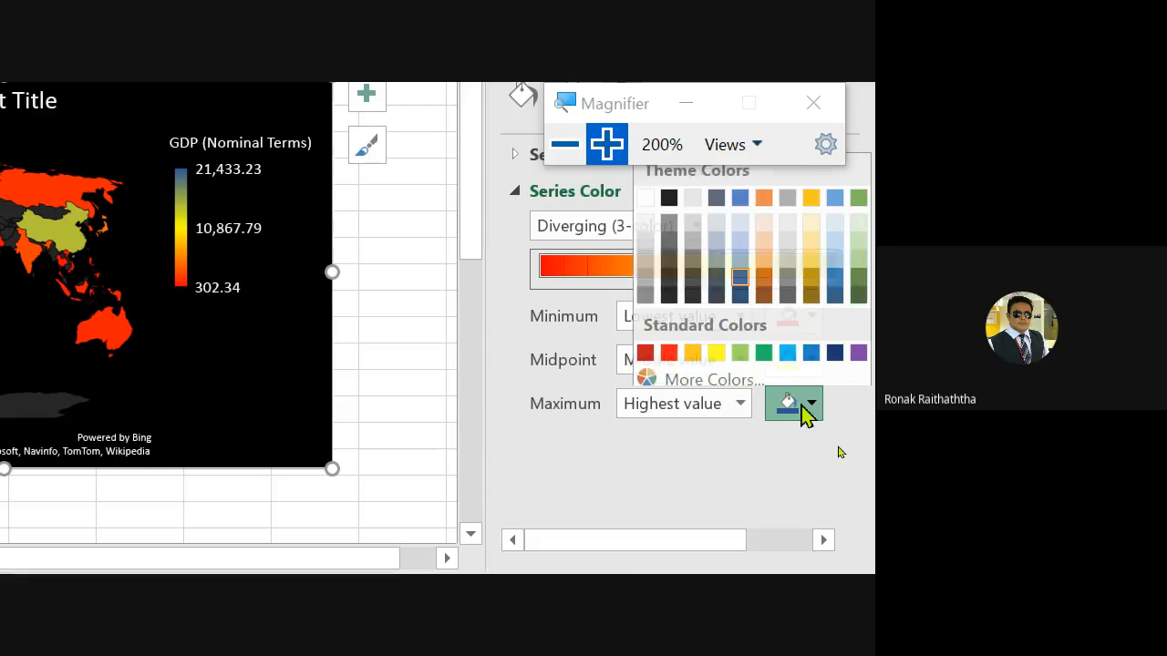
pyautogui.click(760, 356)
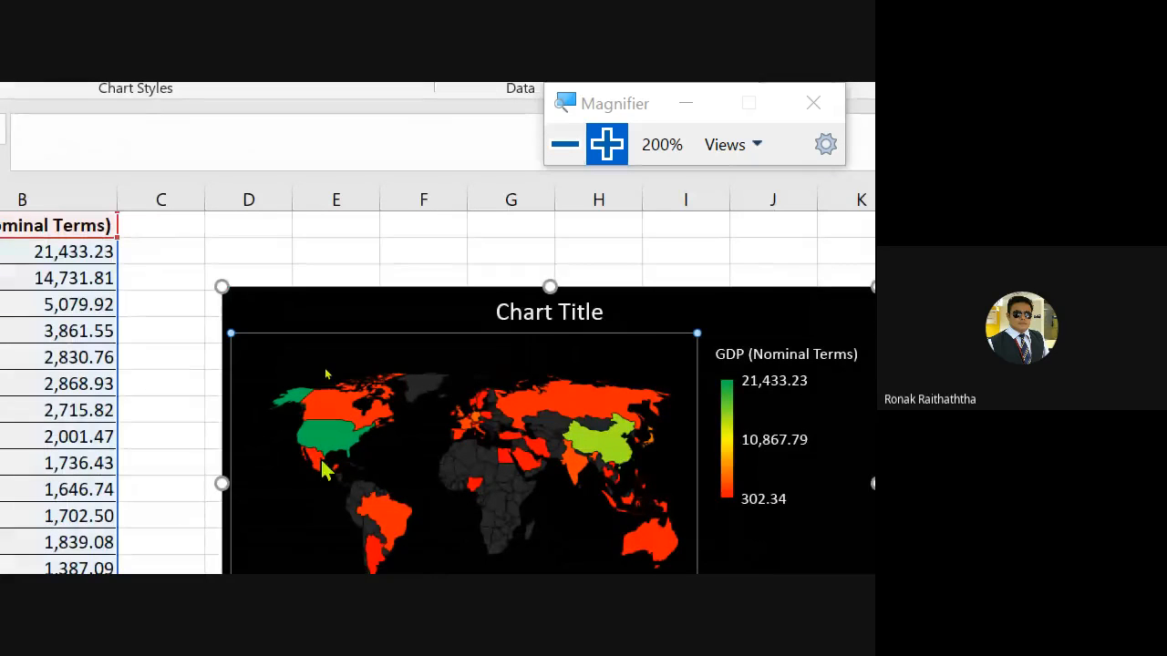
# - Examine the map's countries and the available Data Labels options
pyautogui.moveTo(315, 489)
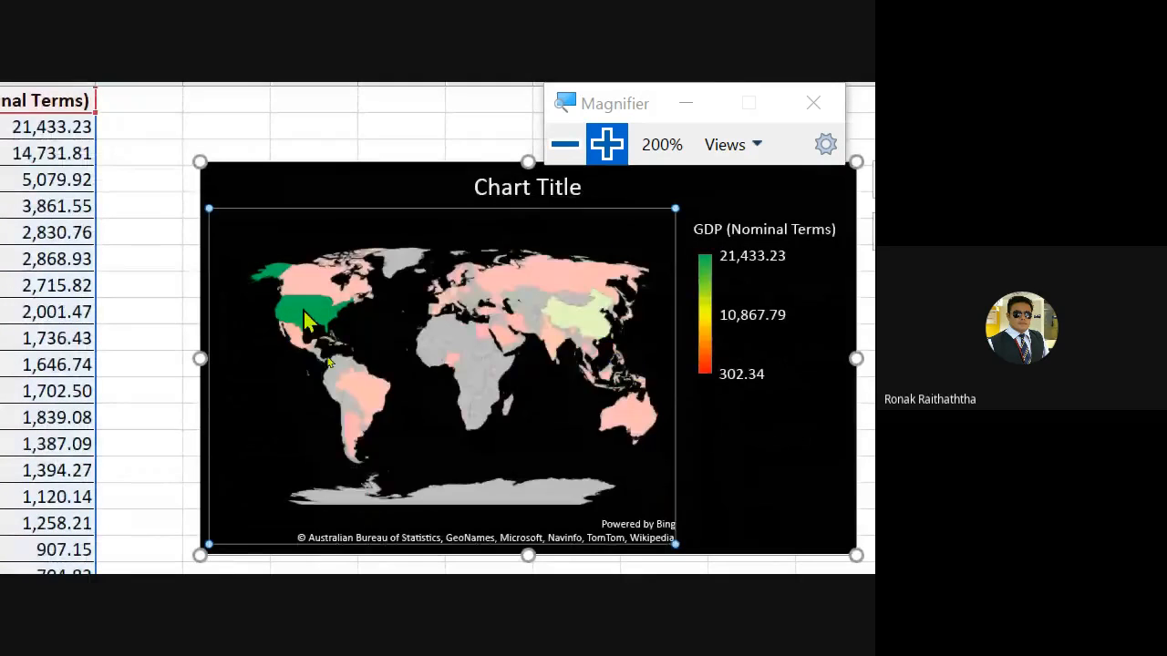
pyautogui.click(301, 312)
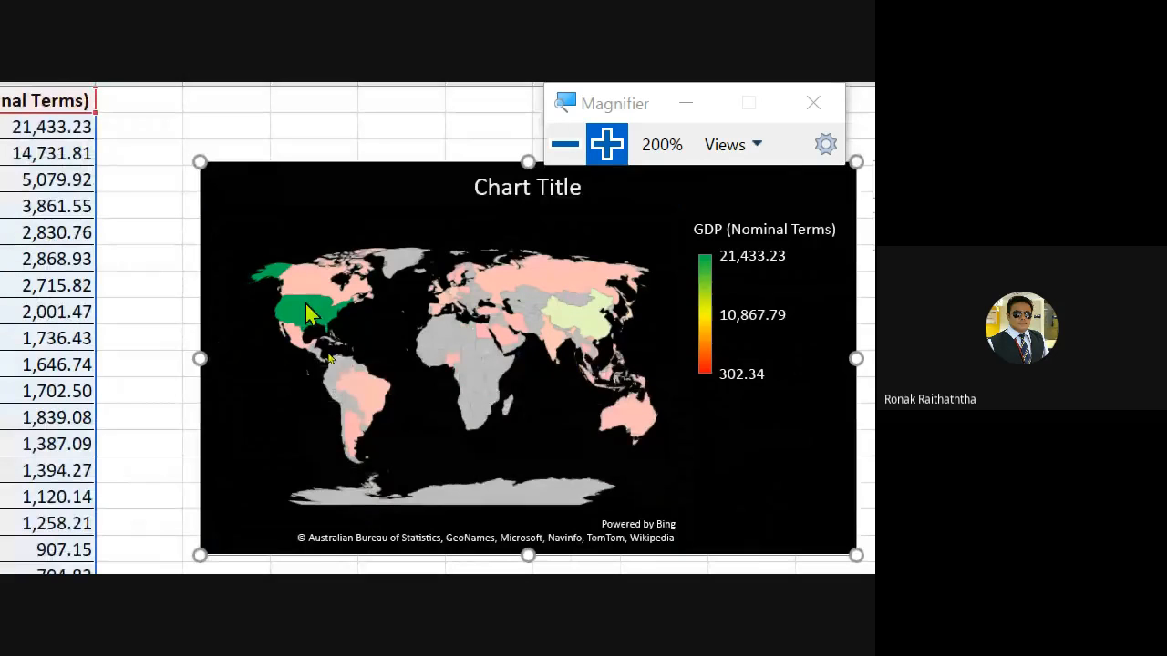
pyautogui.moveTo(305, 313)
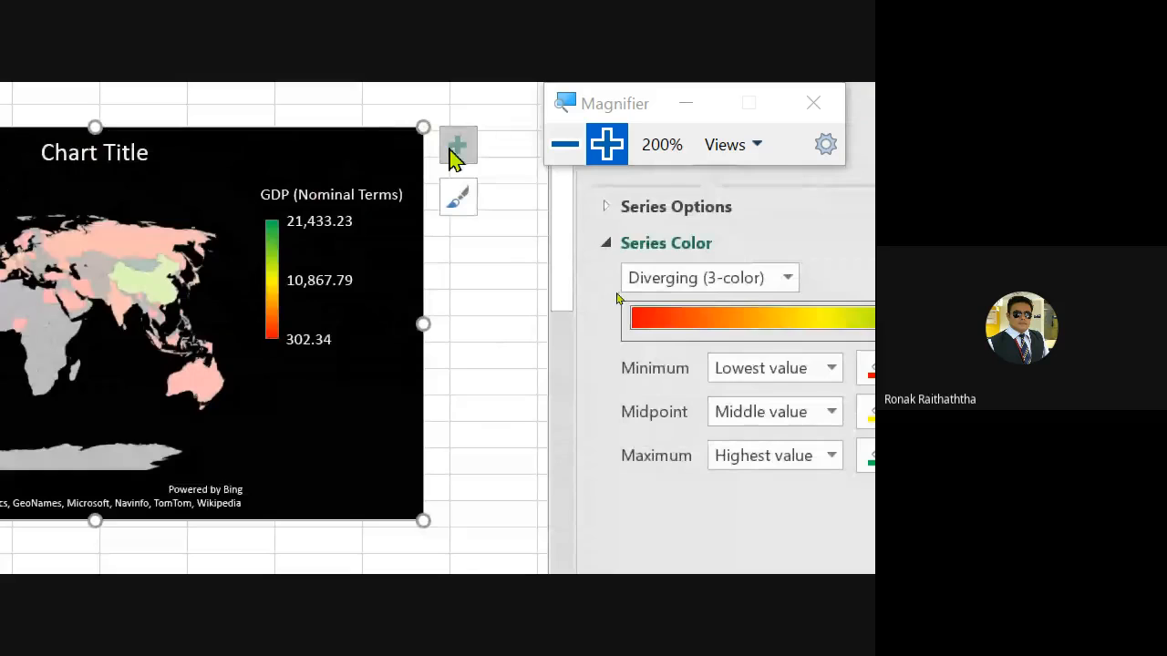
pyautogui.click(456, 151)
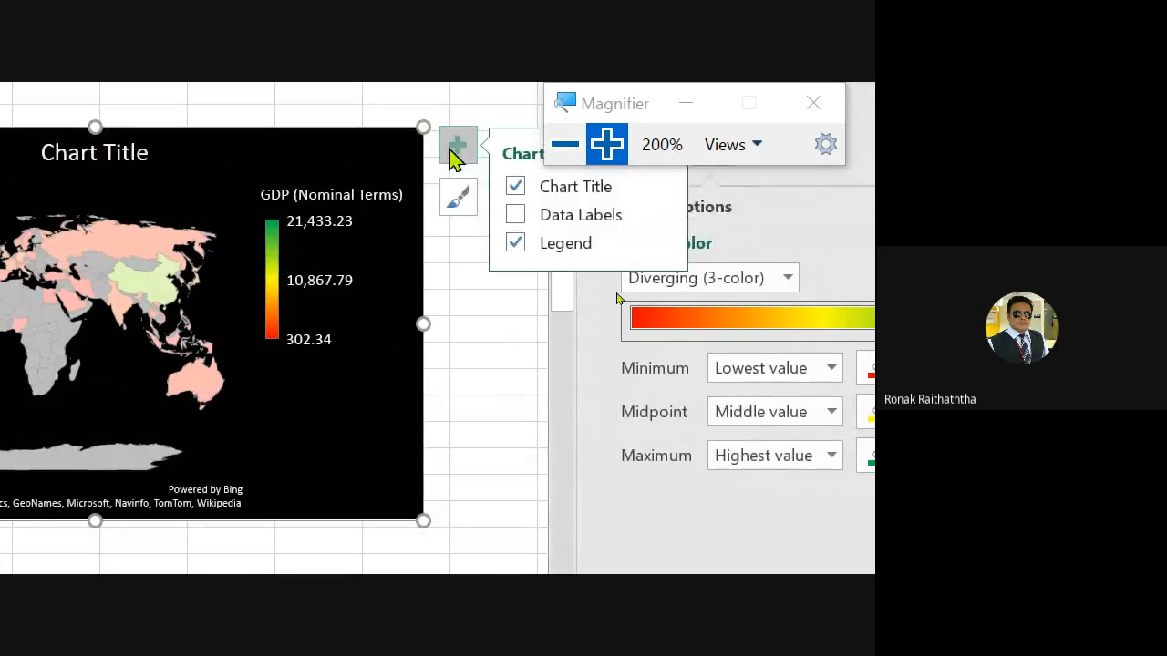
pyautogui.click(663, 216)
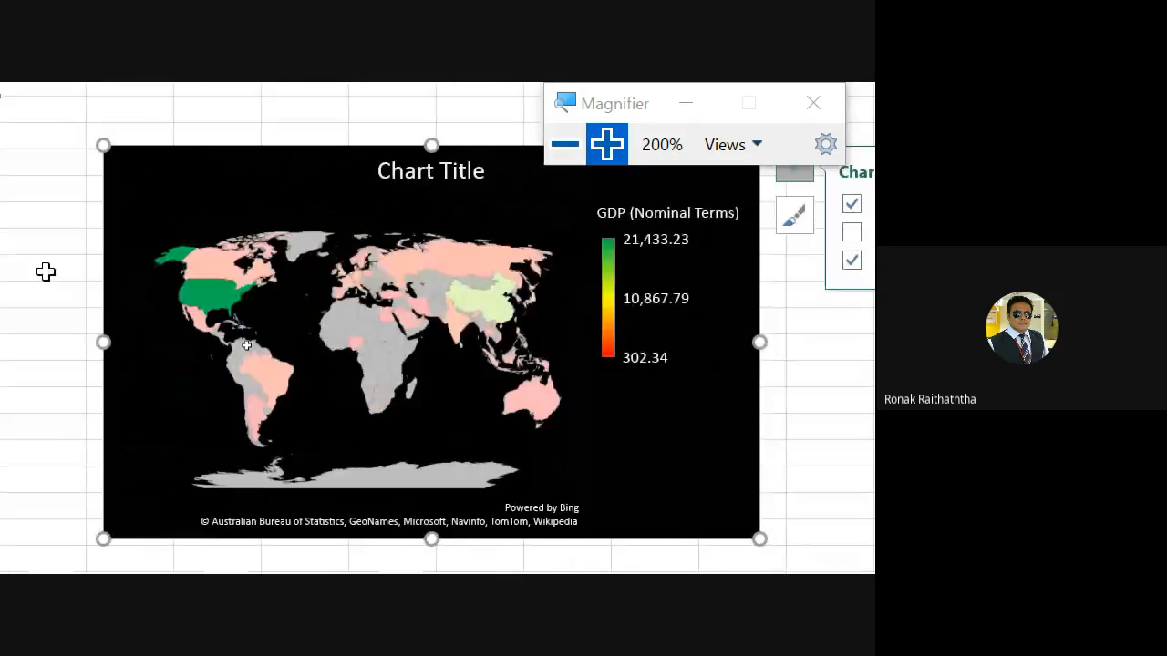
# - Reopen the GDP series formatting and set the Map projection to Robinson
pyautogui.rightClick(397, 273)
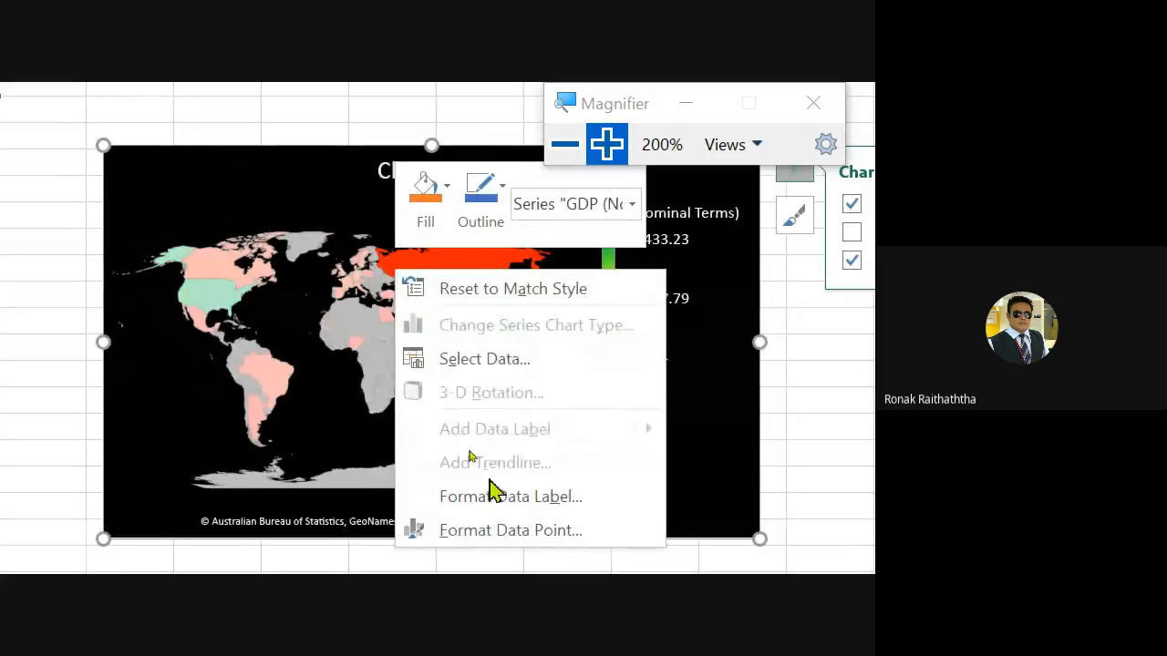
pyautogui.click(536, 537)
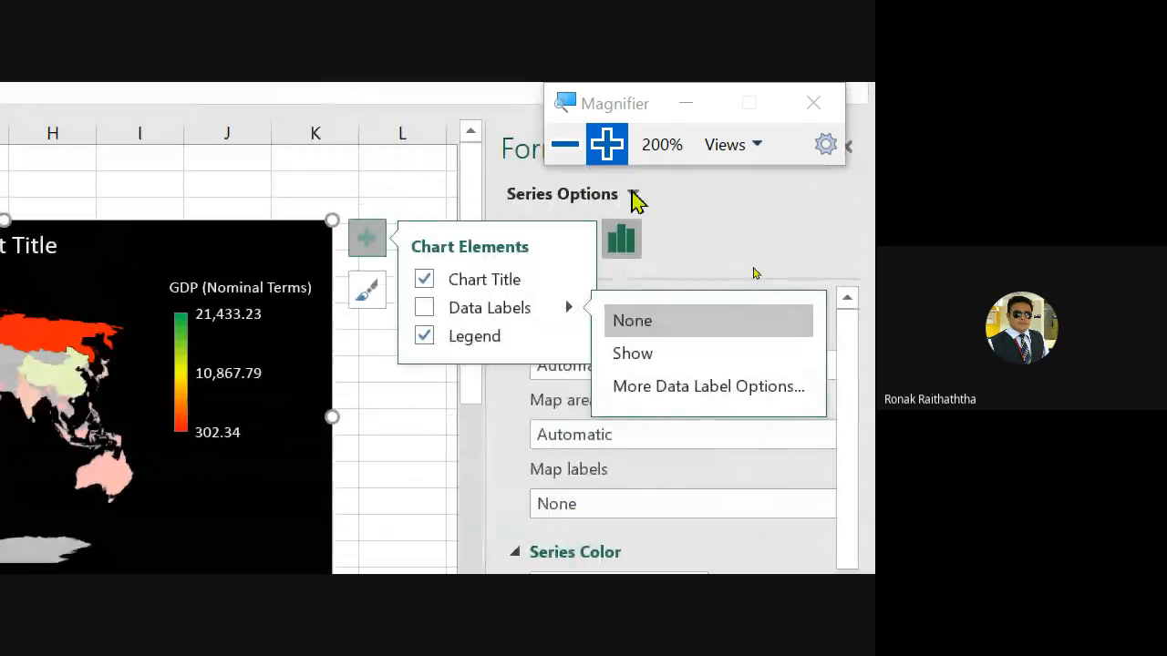
pyautogui.click(633, 194)
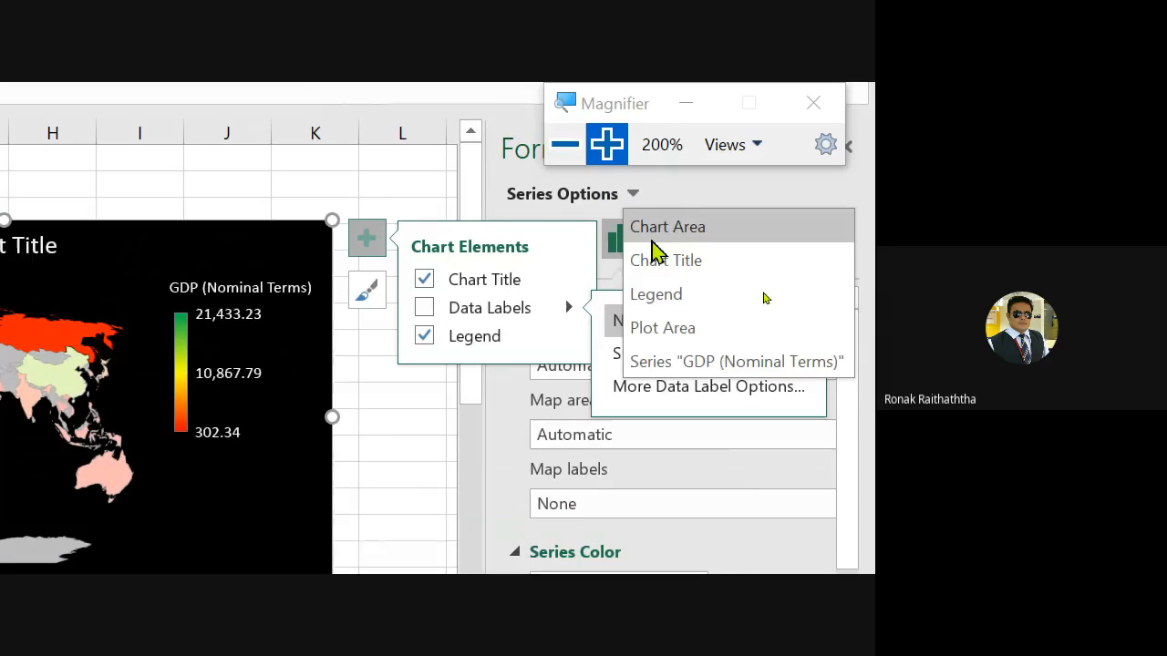
pyautogui.click(666, 361)
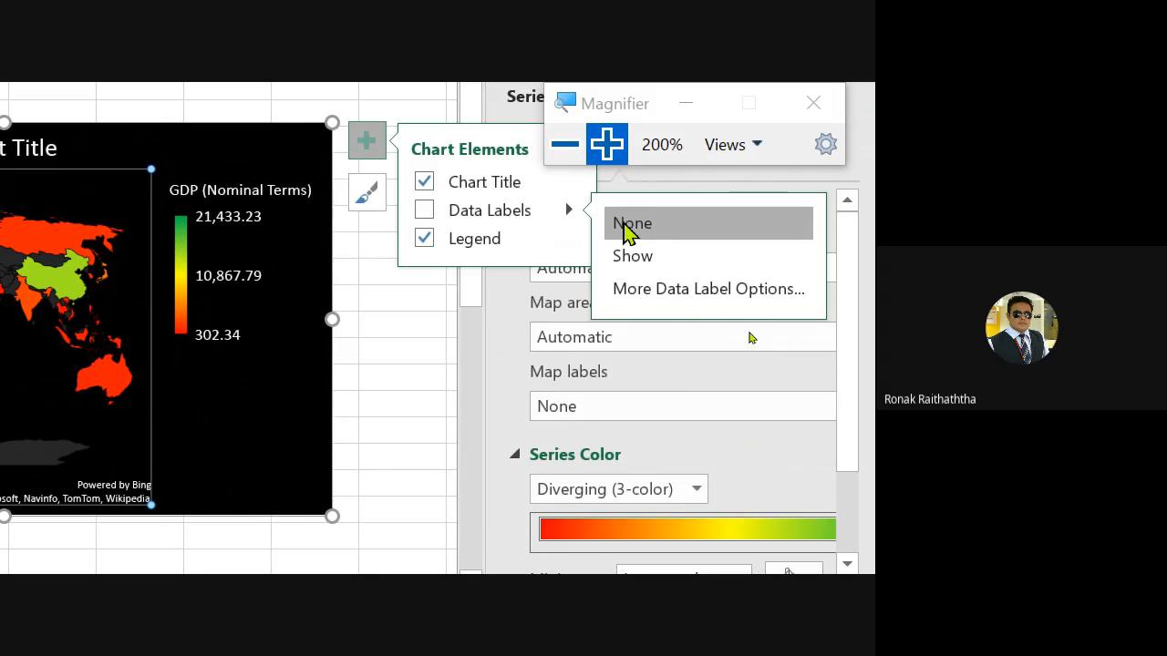
pyautogui.click(361, 138)
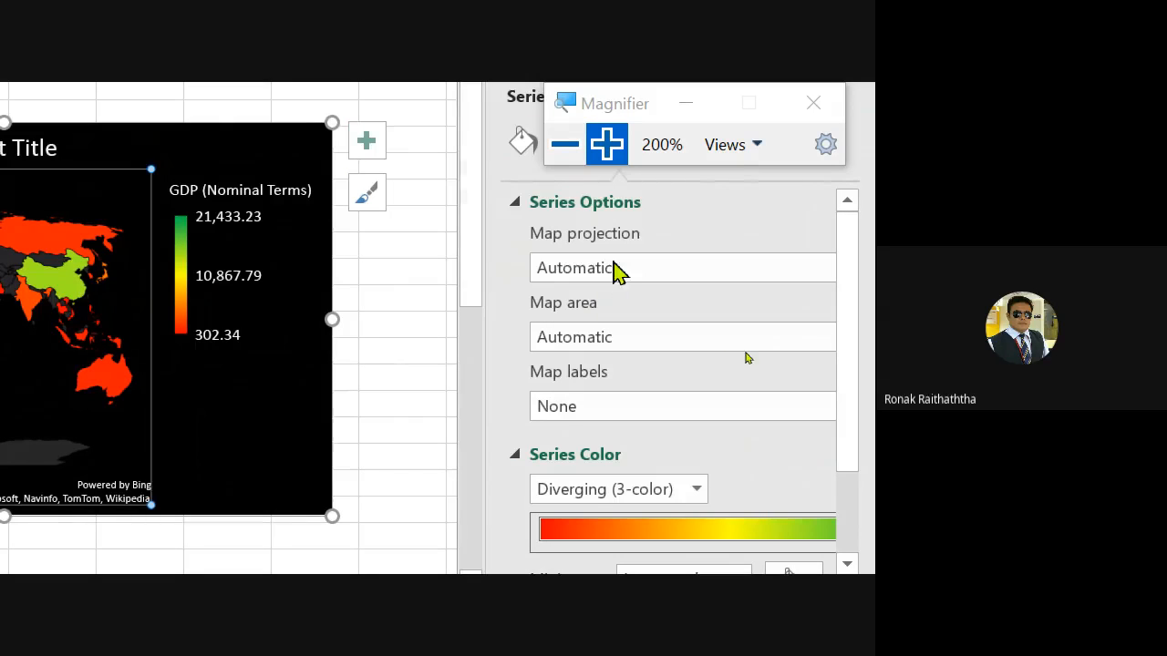
pyautogui.click(620, 272)
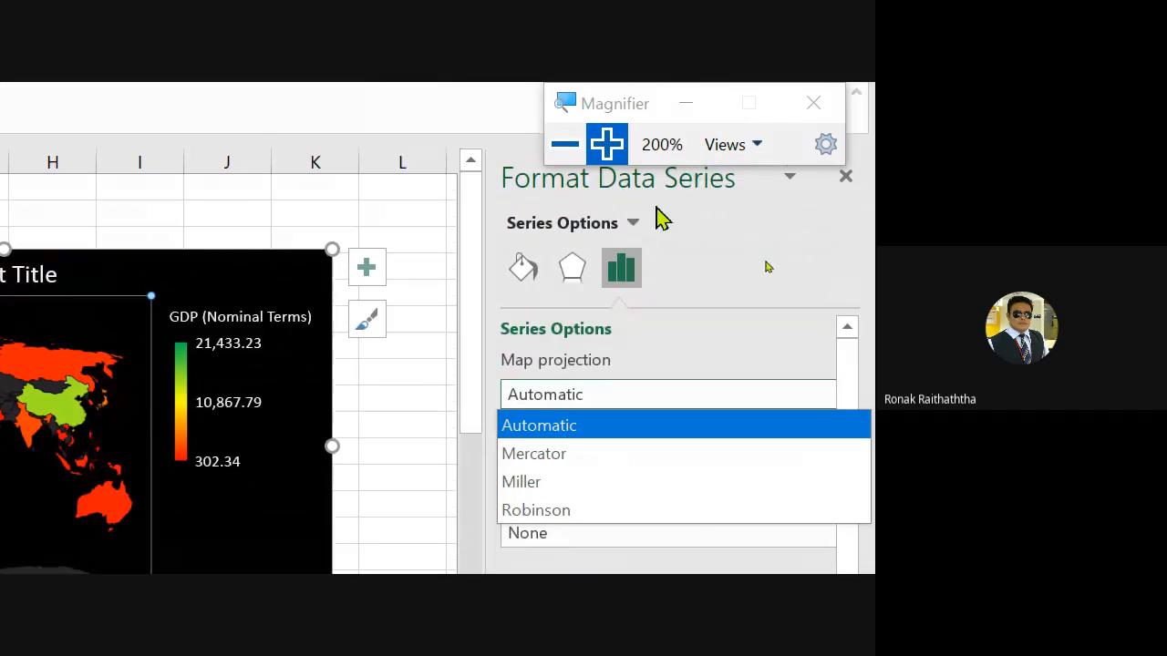
pyautogui.click(552, 483)
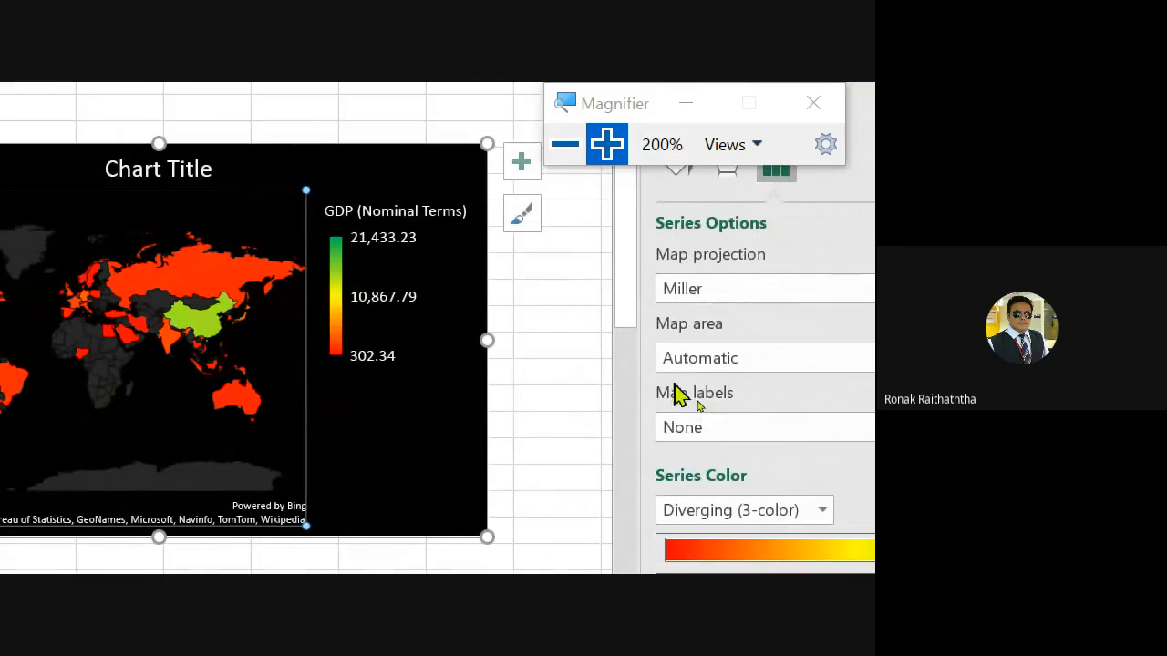
pyautogui.click(702, 290)
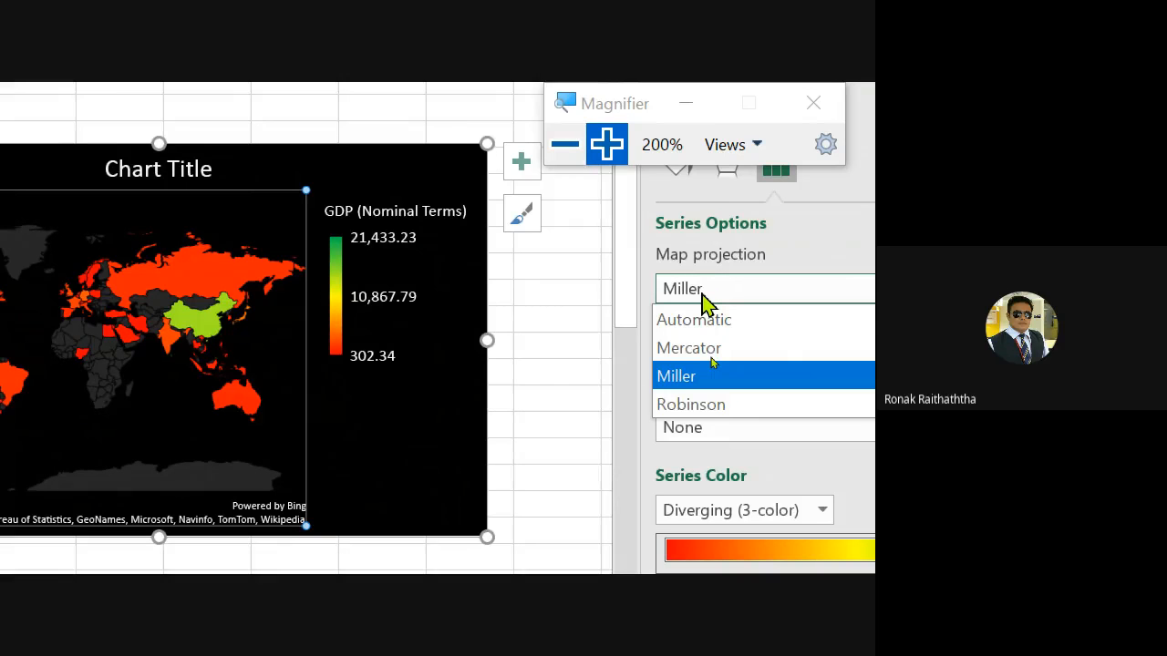
pyautogui.click(709, 410)
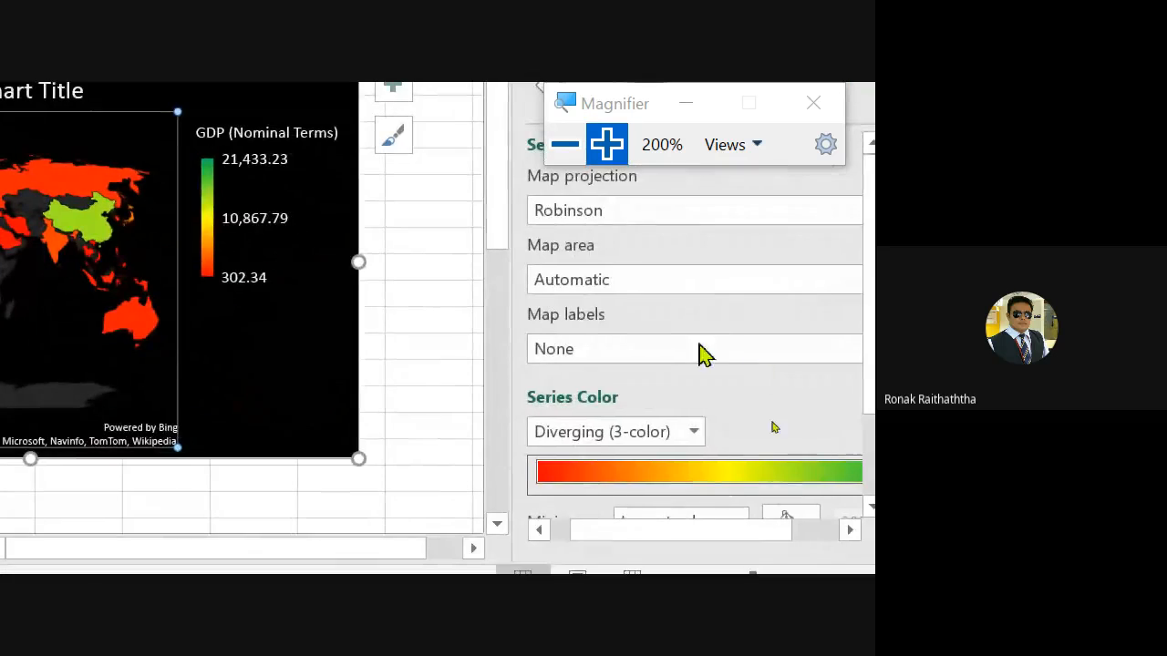
# - Set the map area to Only regions with data
pyautogui.click(644, 284)
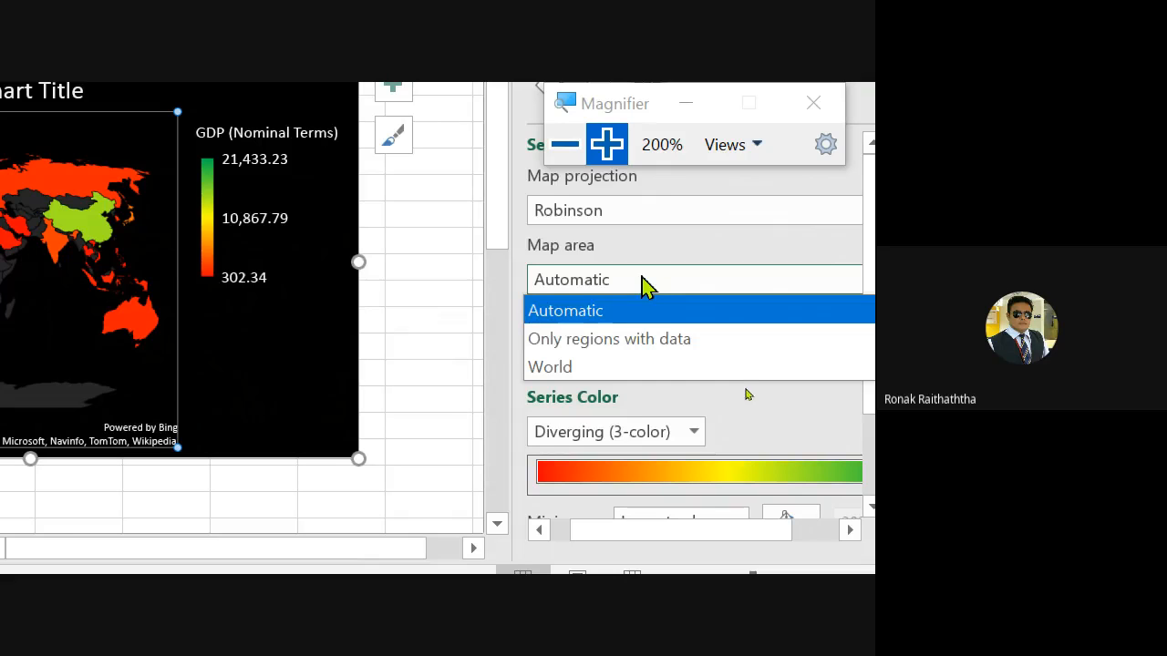
pyautogui.click(670, 339)
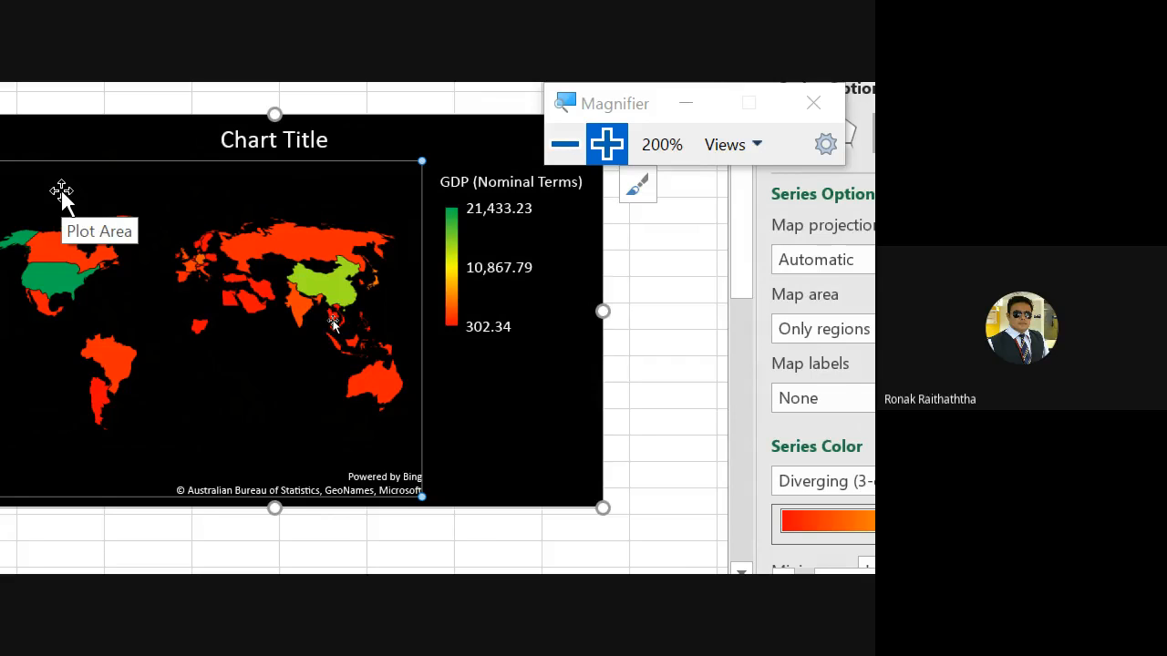
pyautogui.click(764, 321)
pyautogui.click(613, 401)
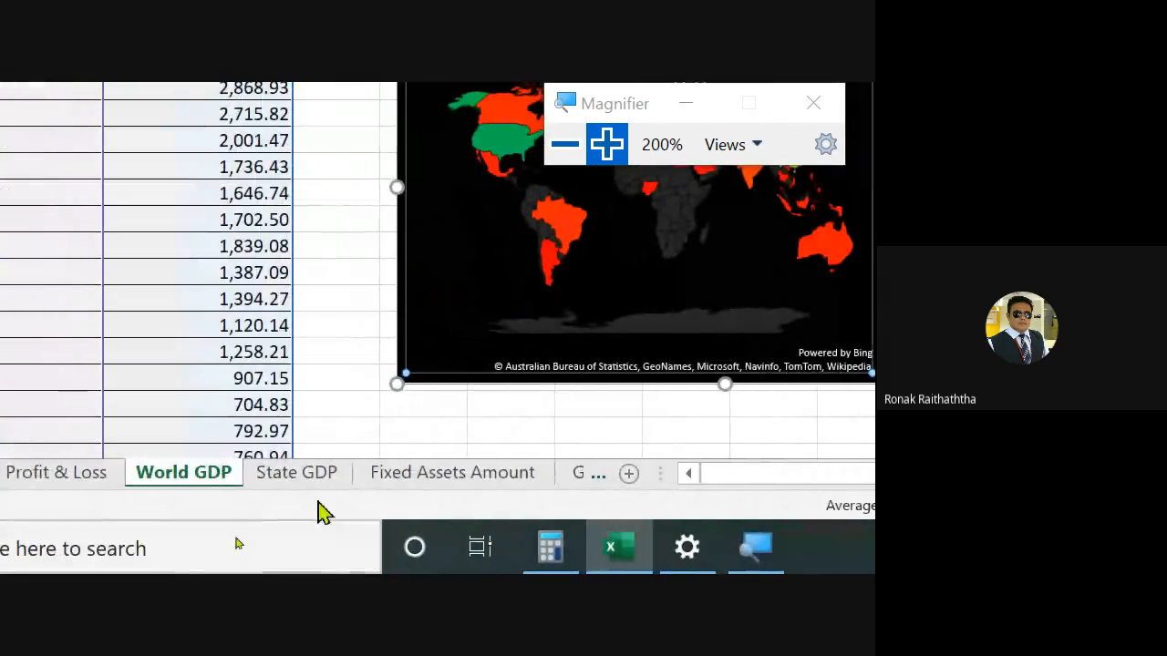
# - Switch to the State GDP sheet
pyautogui.click(297, 487)
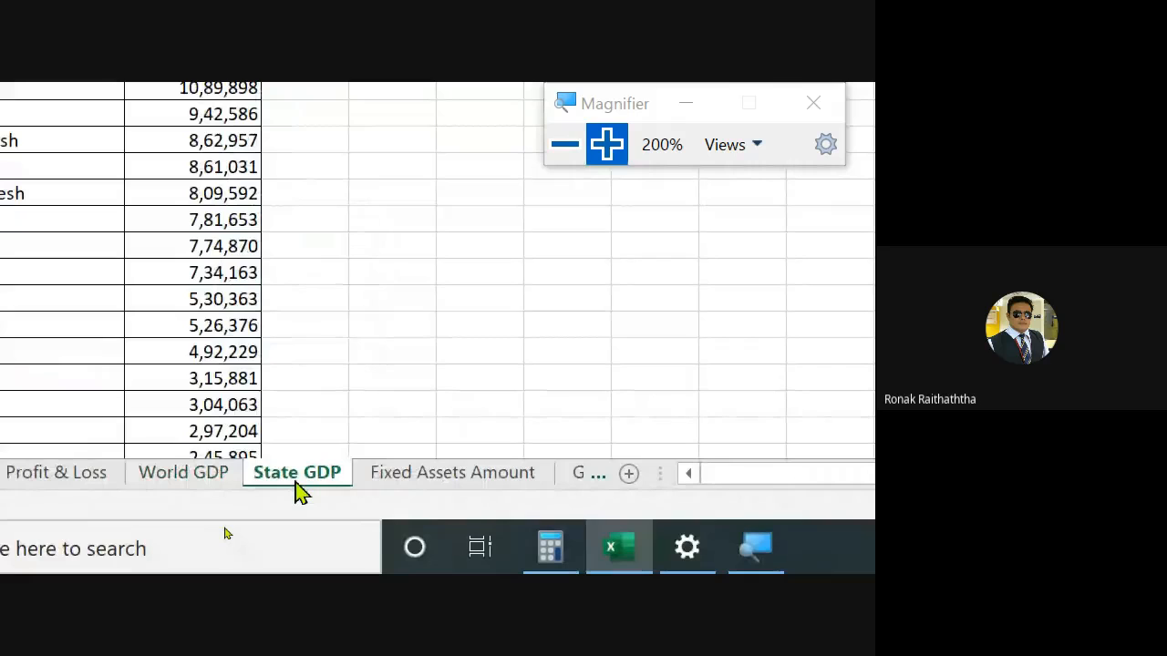
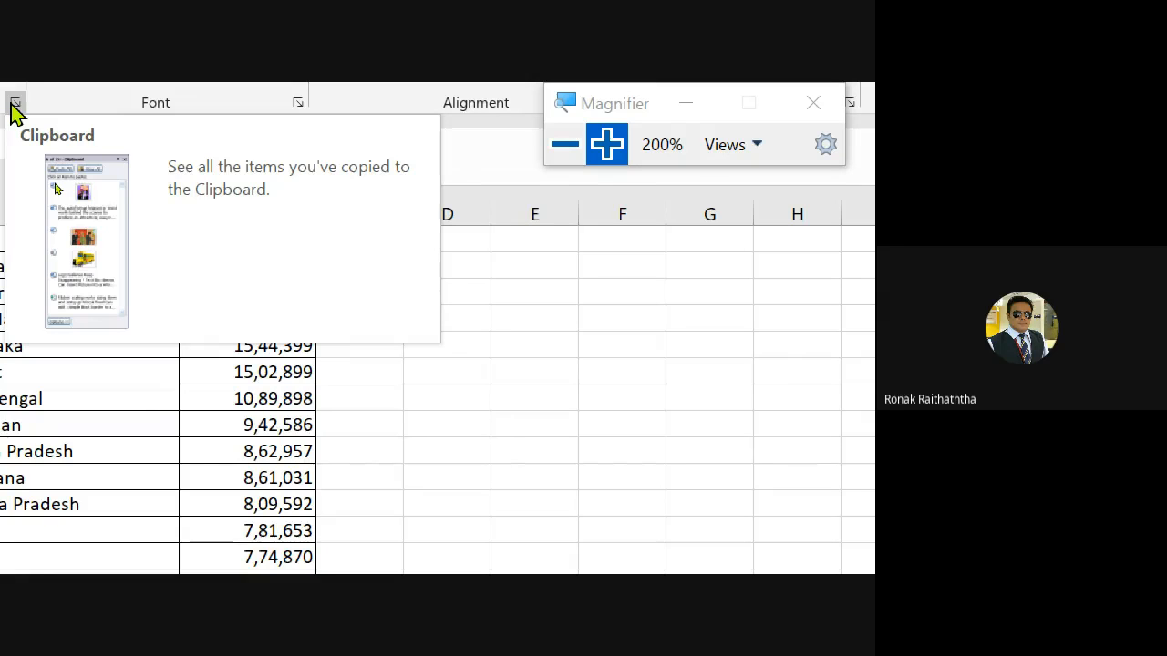
# - Switch to the TCS Profit & Loss sheet
pyautogui.click(12, 105)
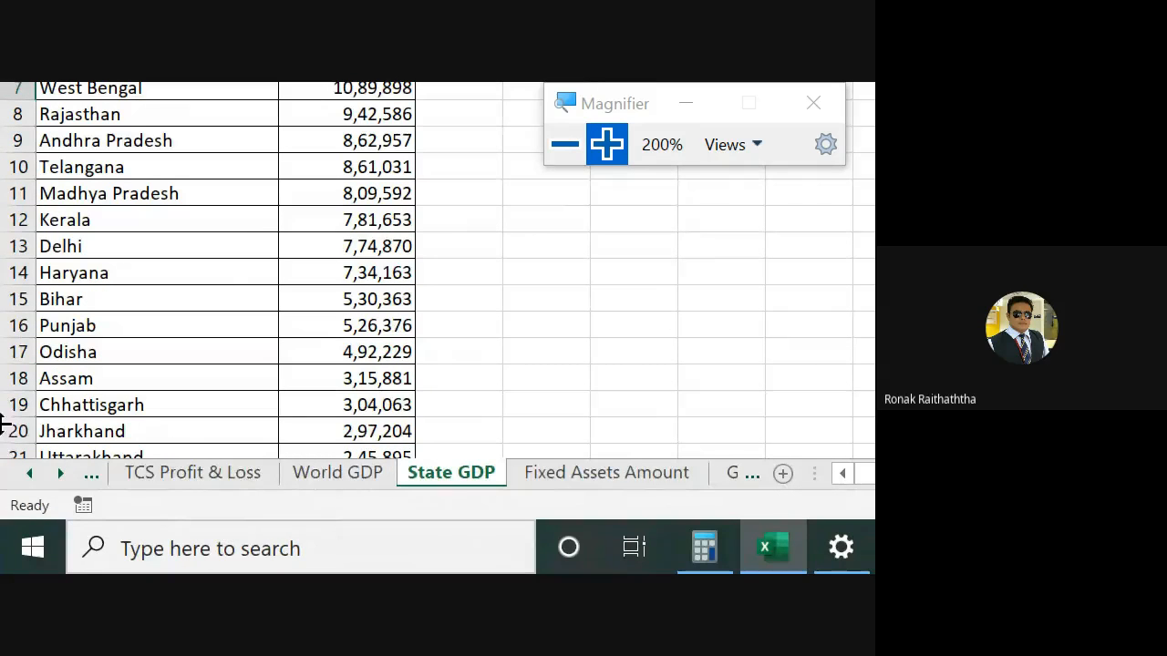
pyautogui.click(178, 479)
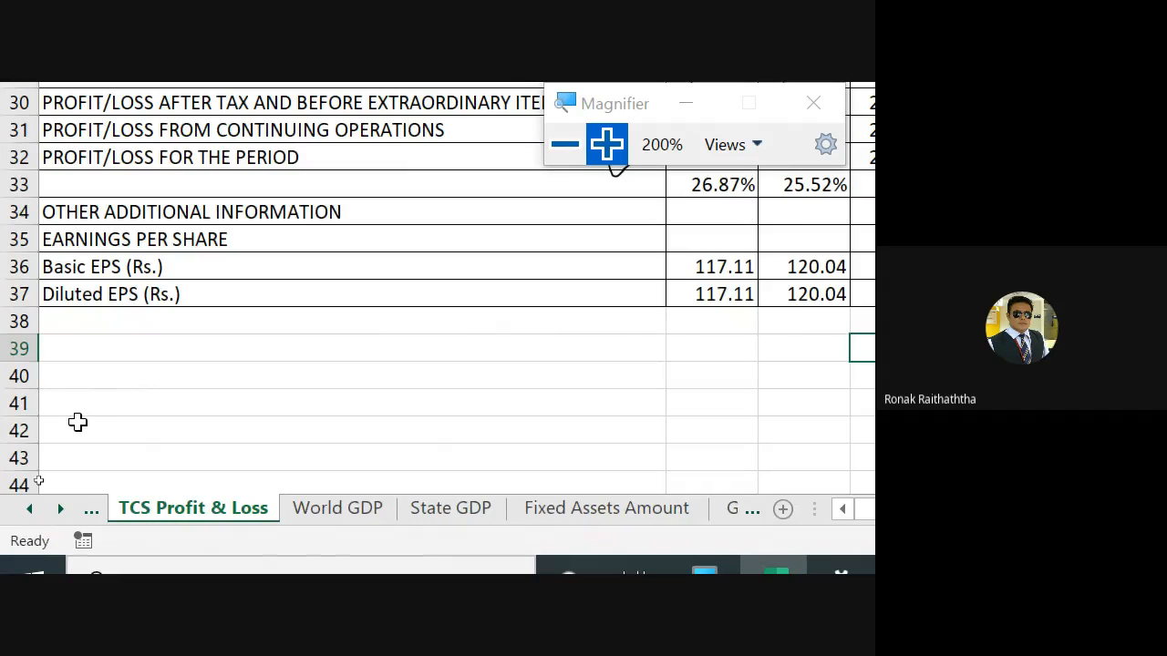
# - Insert a Column sparkline in cell G5 using the data range B5:F5
pyautogui.click(291, 299)
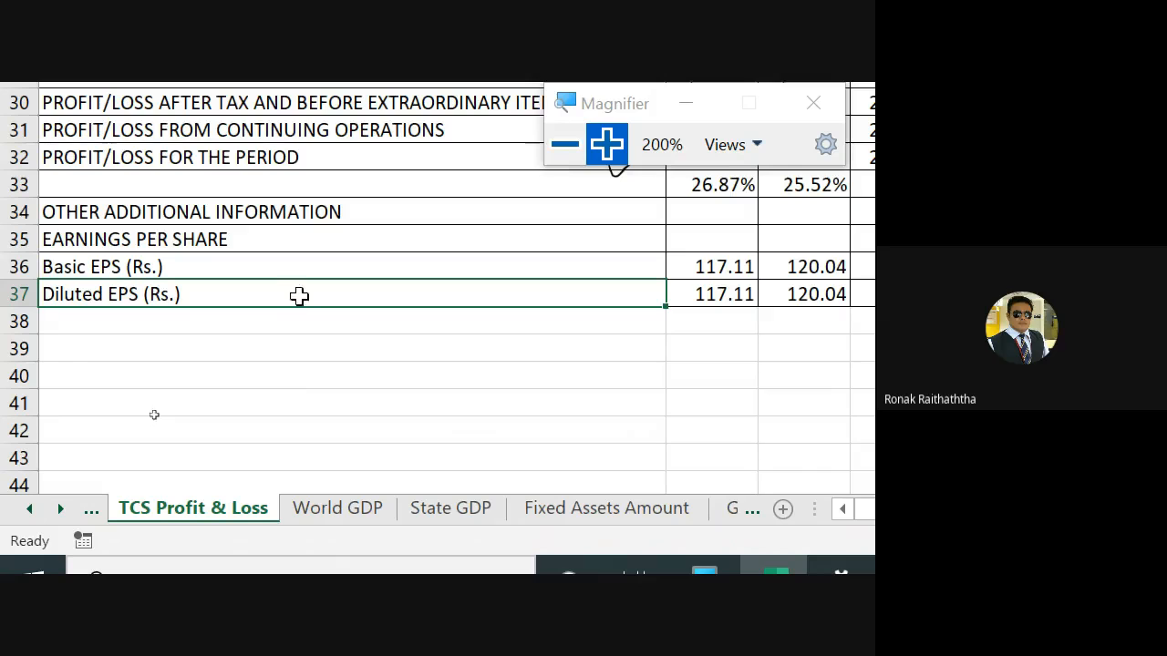
pyautogui.click(565, 144)
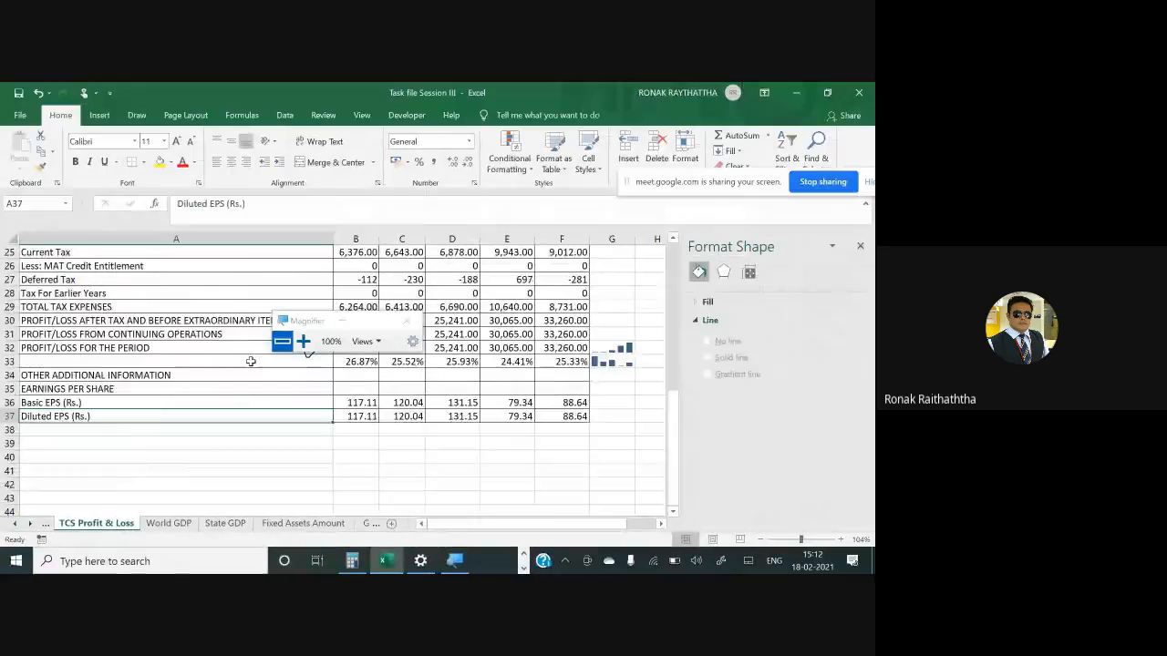
pyautogui.scroll(8, 251, 362)
pyautogui.click(344, 277)
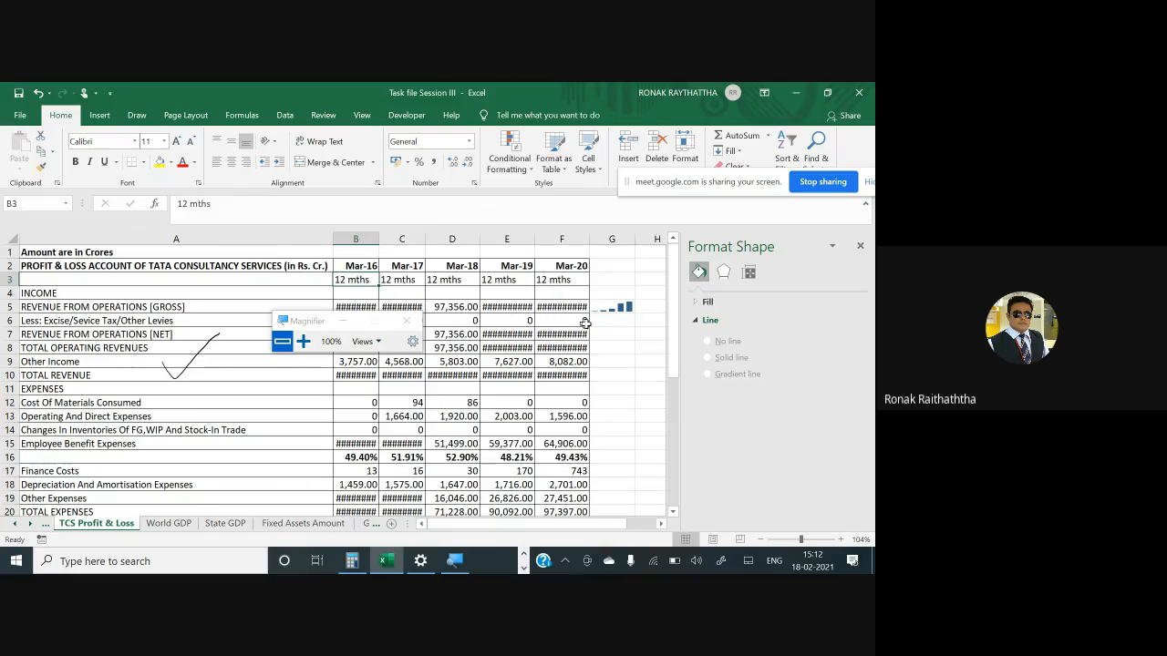
pyautogui.click(608, 306)
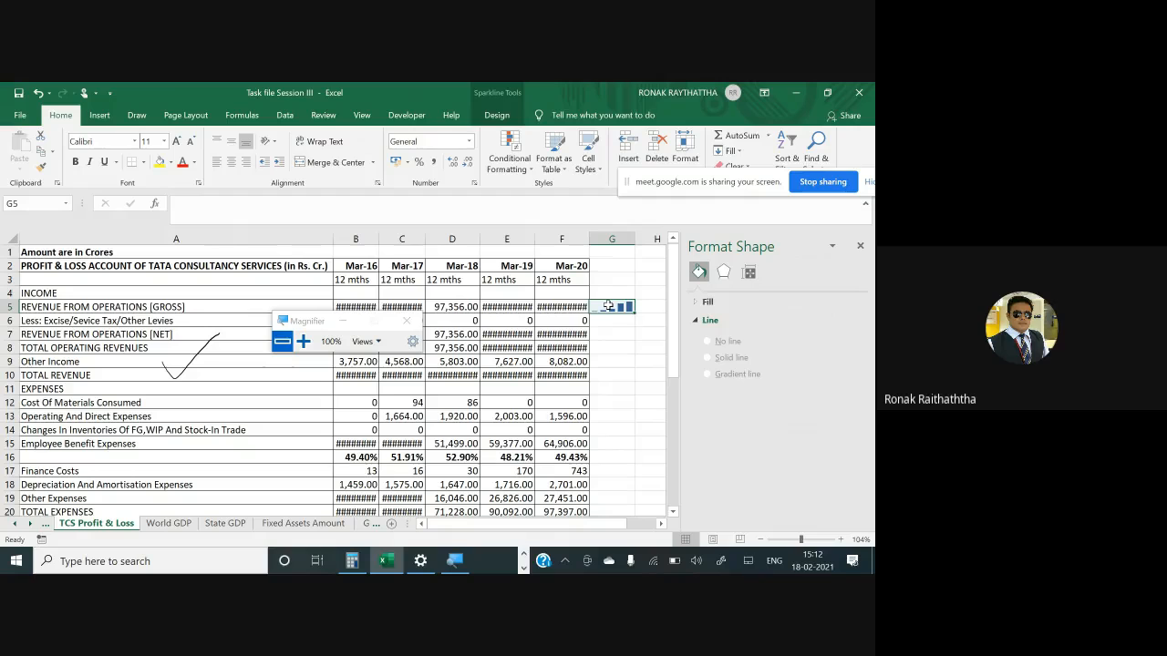
pyautogui.click(99, 115)
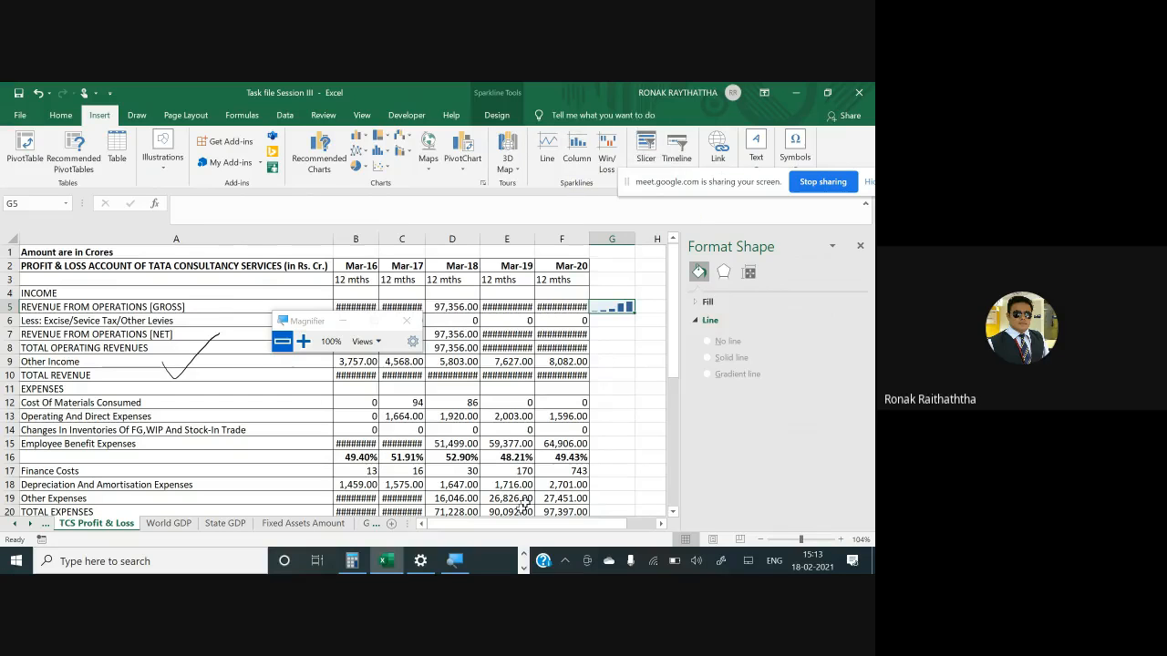
pyautogui.click(453, 566)
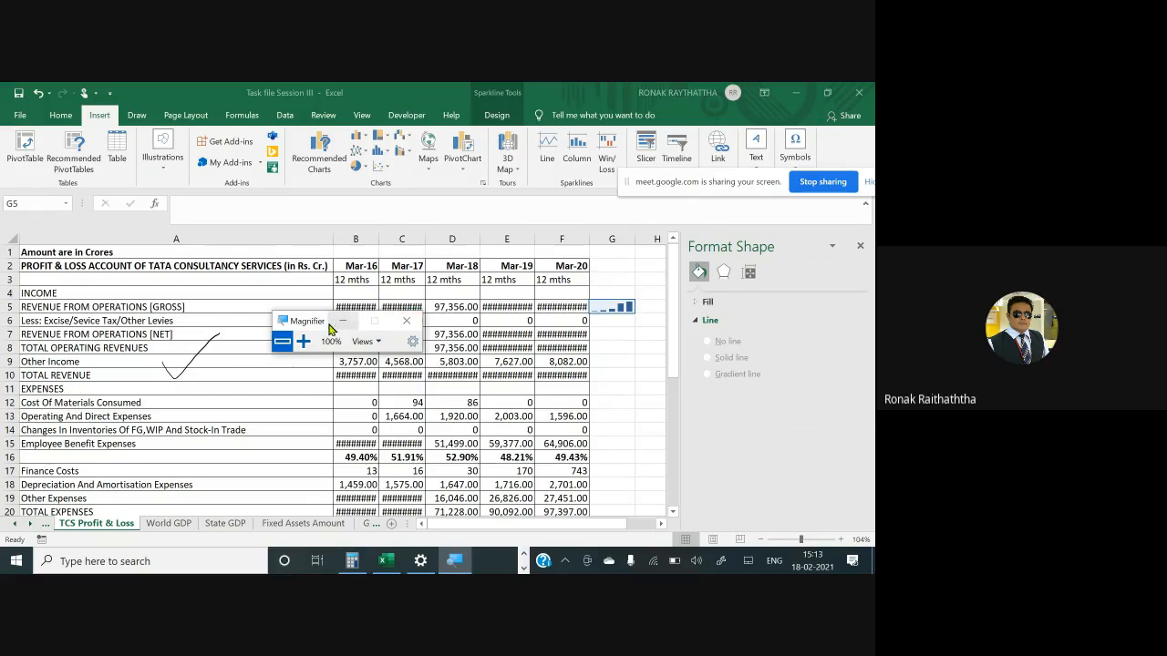
pyautogui.click(303, 342)
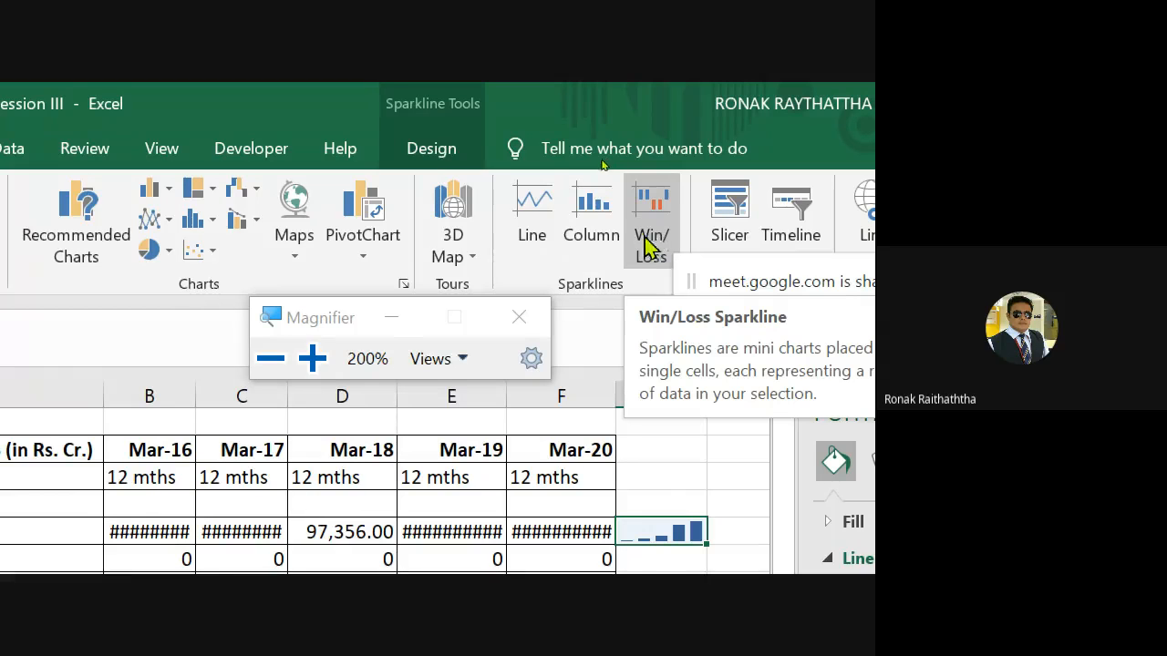
pyautogui.click(582, 210)
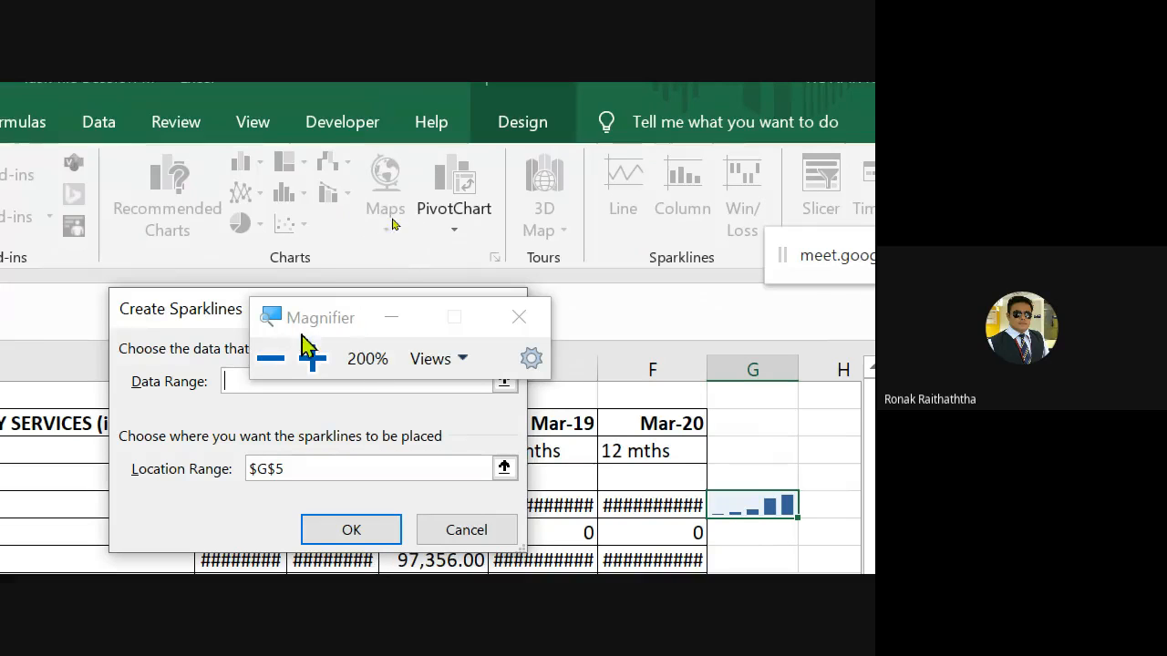
pyautogui.moveTo(326, 319); pyautogui.dragTo(551, 76)
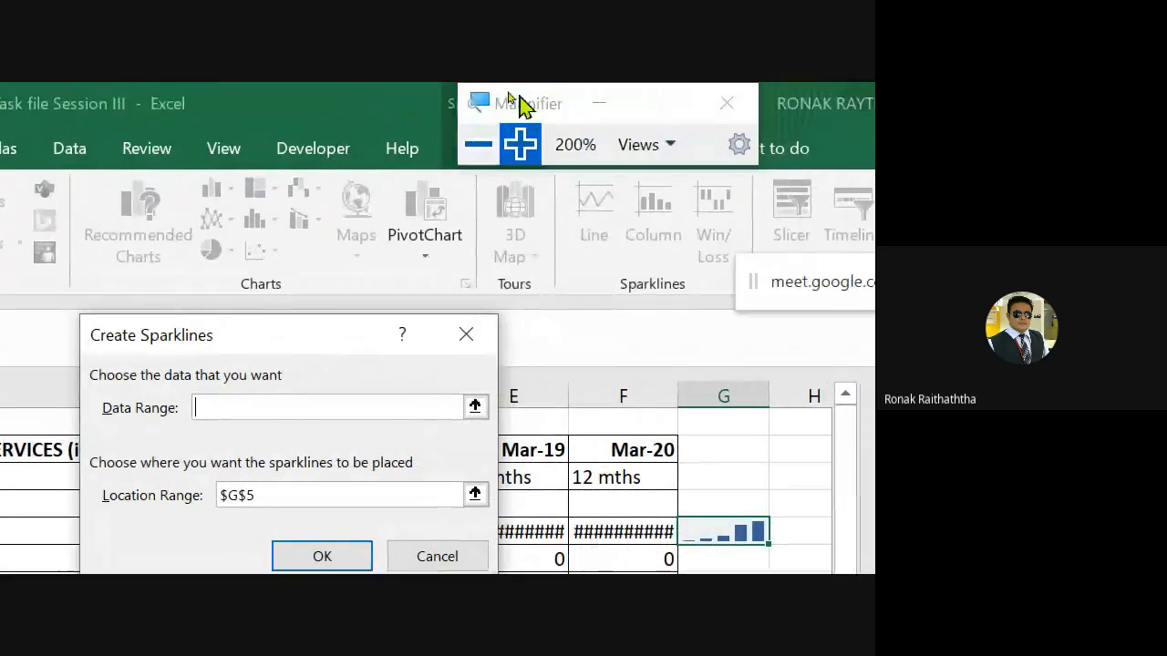
pyautogui.click(475, 407)
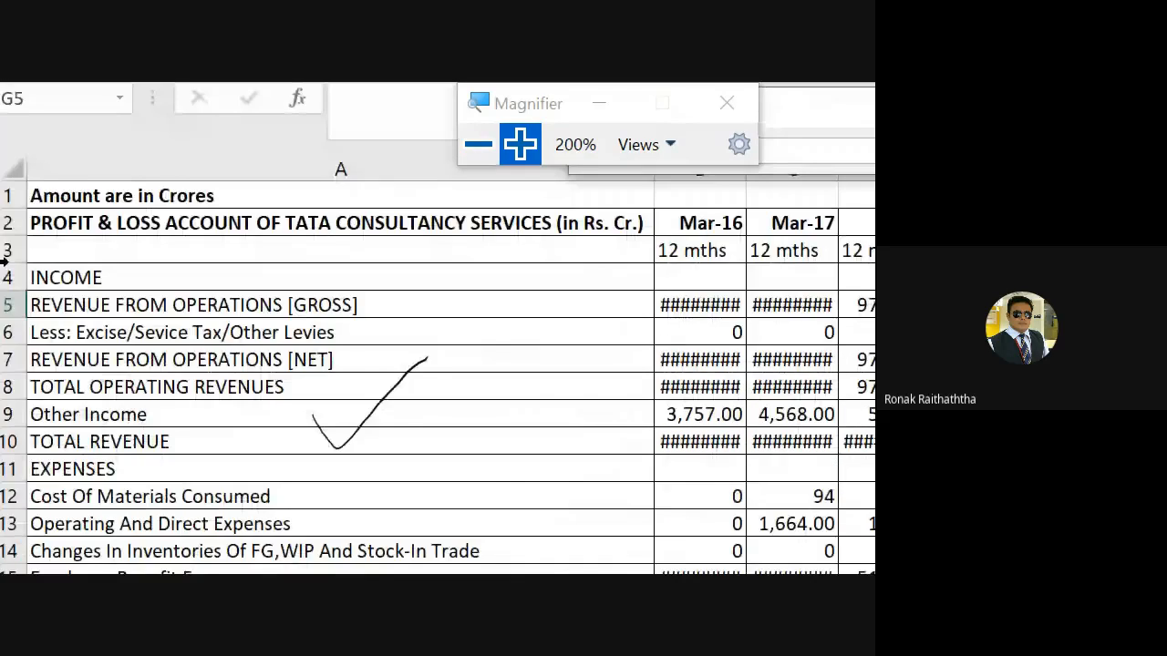
pyautogui.click(252, 336)
pyautogui.write(':F5')
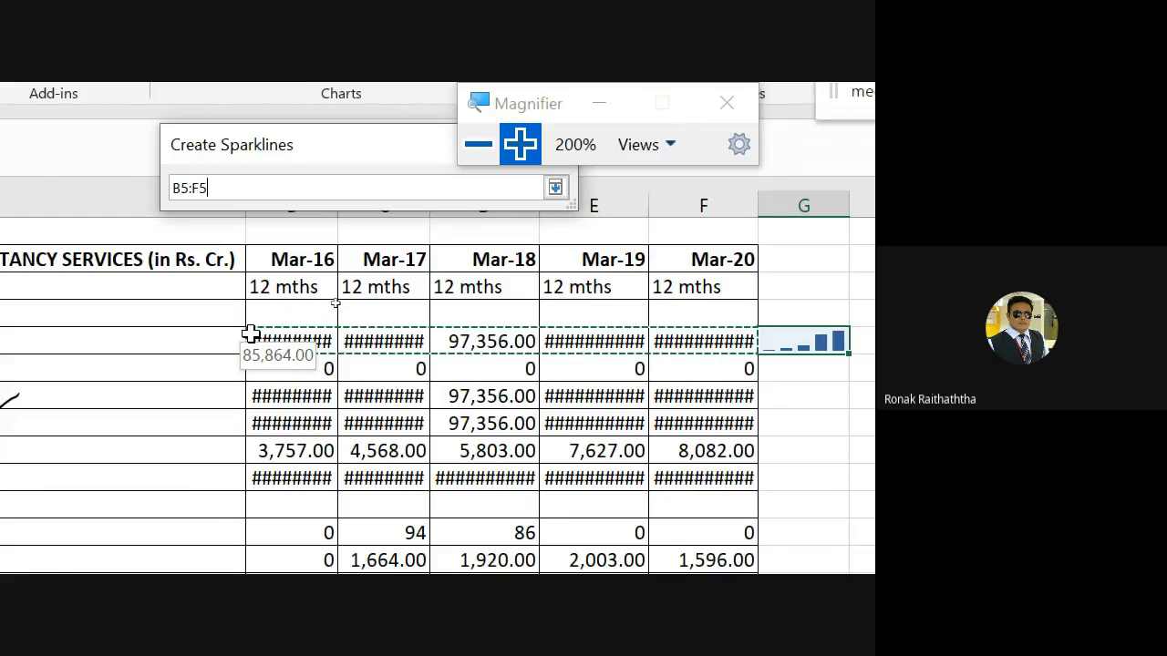
pyautogui.press('Return')
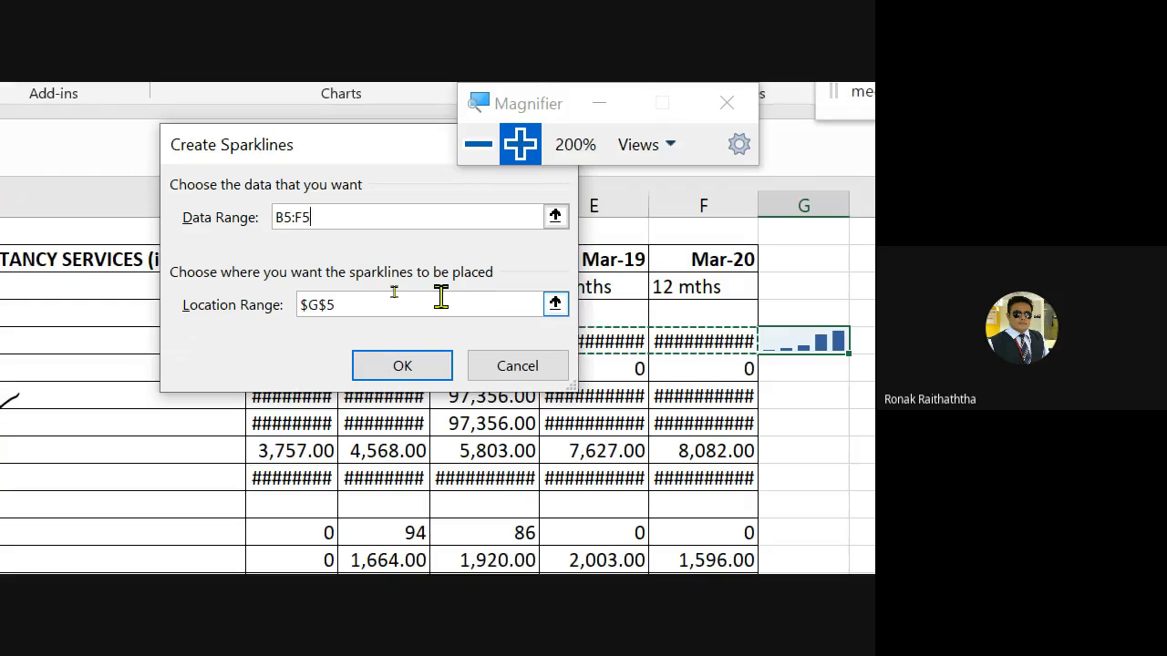
pyautogui.click(555, 305)
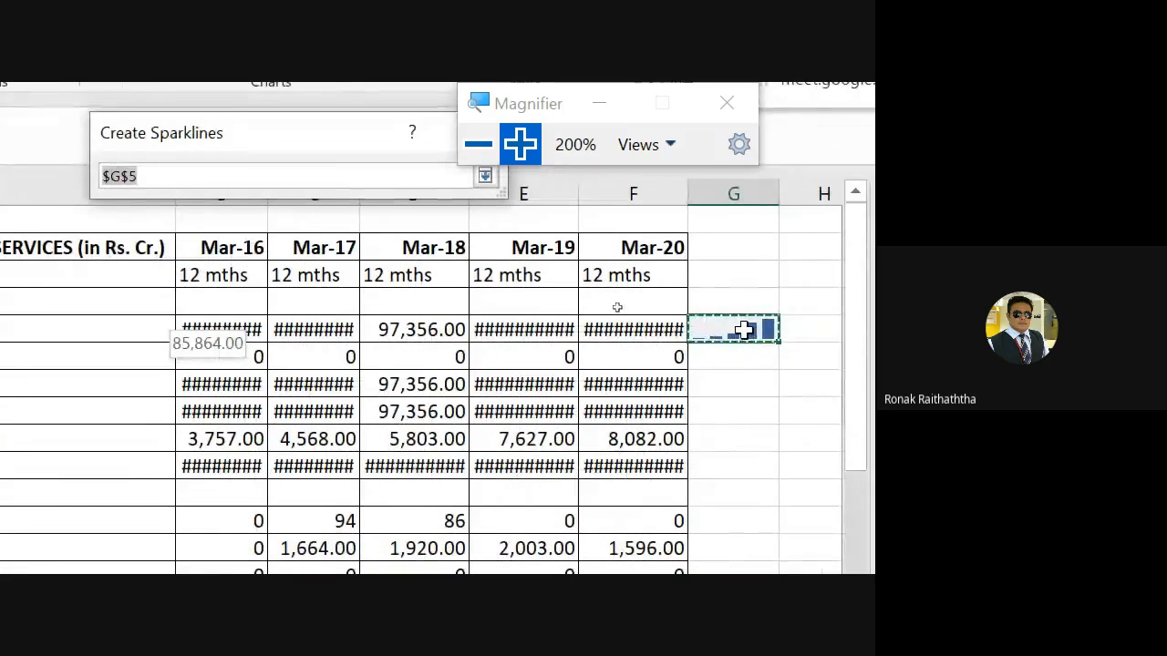
pyautogui.click(744, 330)
pyautogui.press('Return')
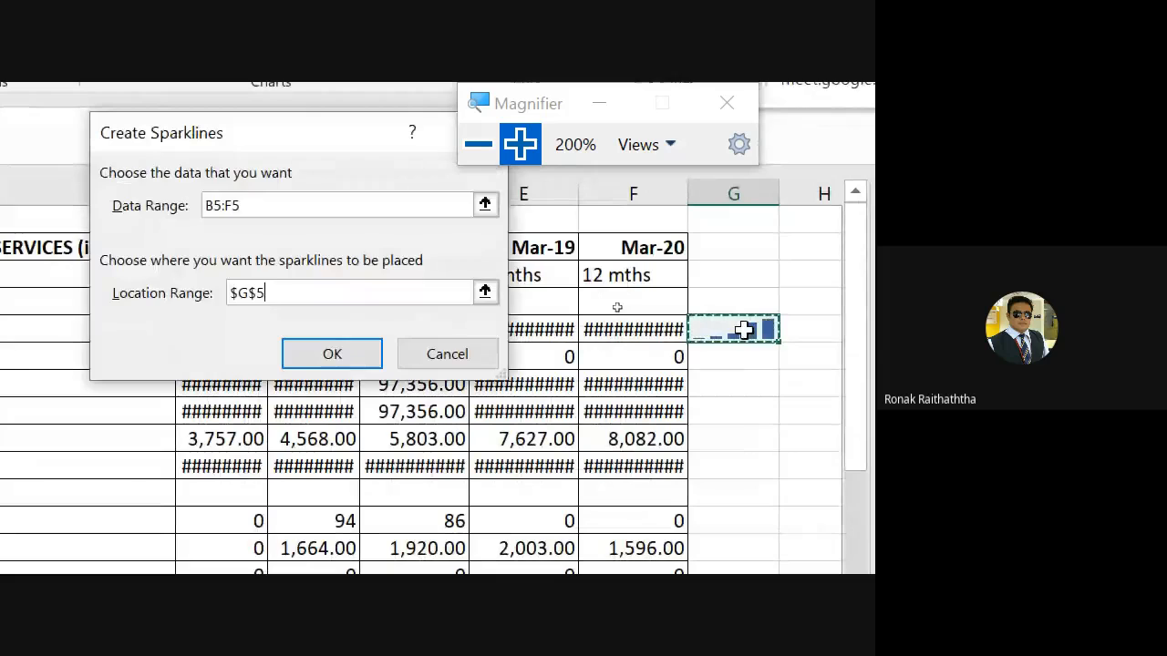
pyautogui.press('Return')
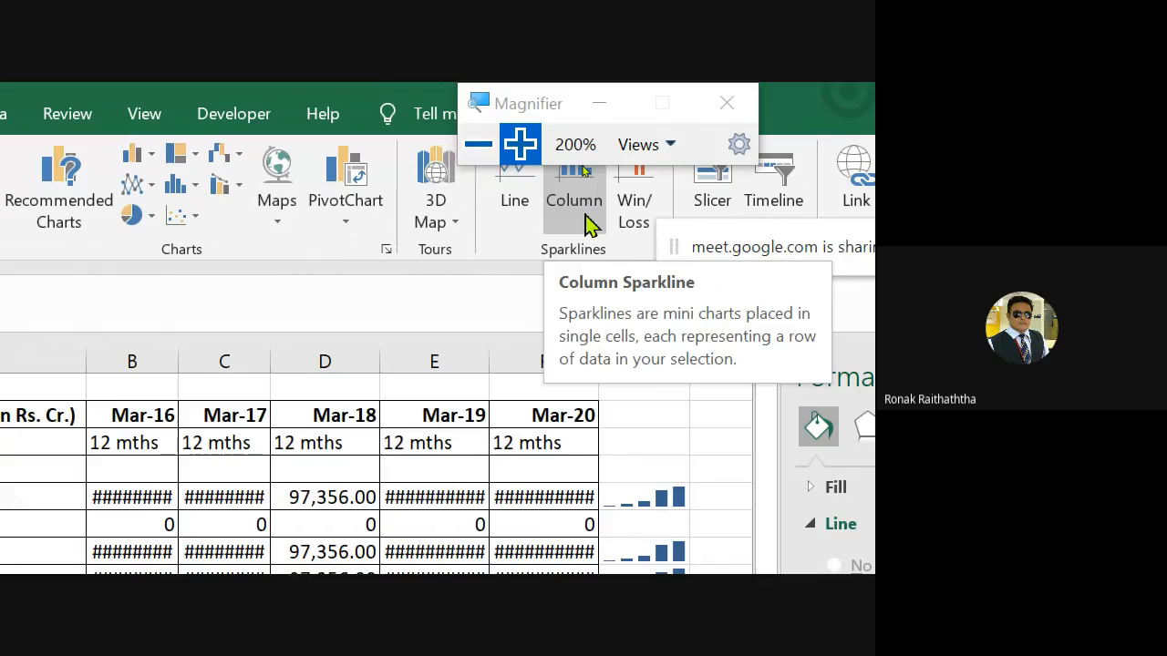
# - Insert a Column sparkline in cell G9 using the Other Income data range B9:F9
pyautogui.click(515, 222)
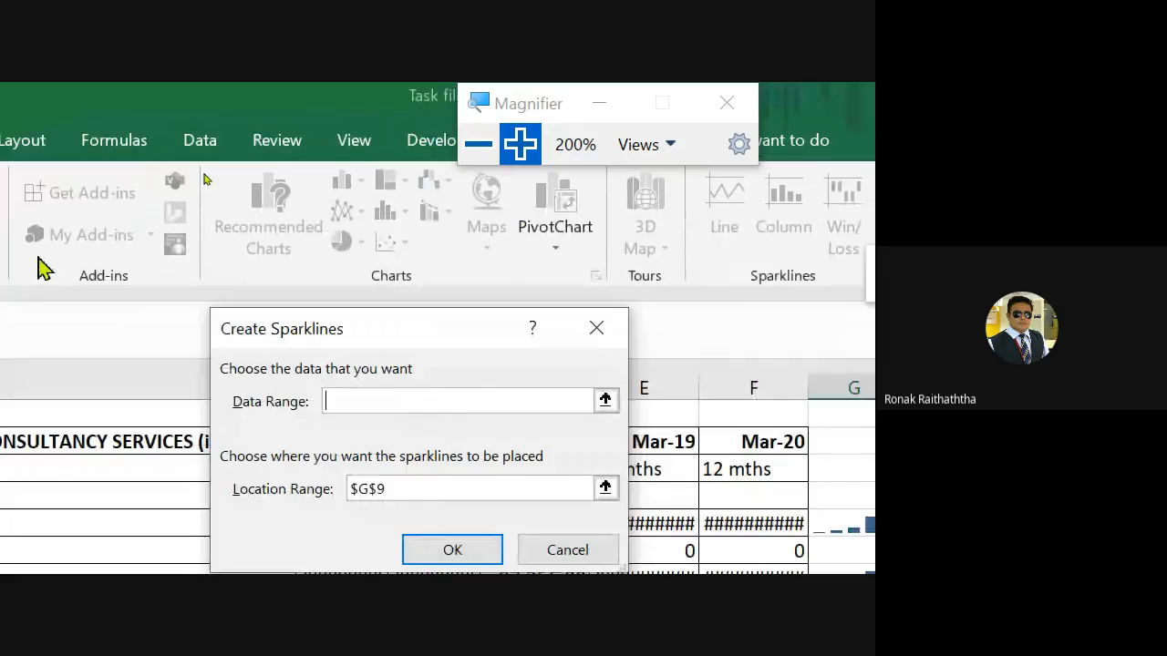
pyautogui.click(605, 399)
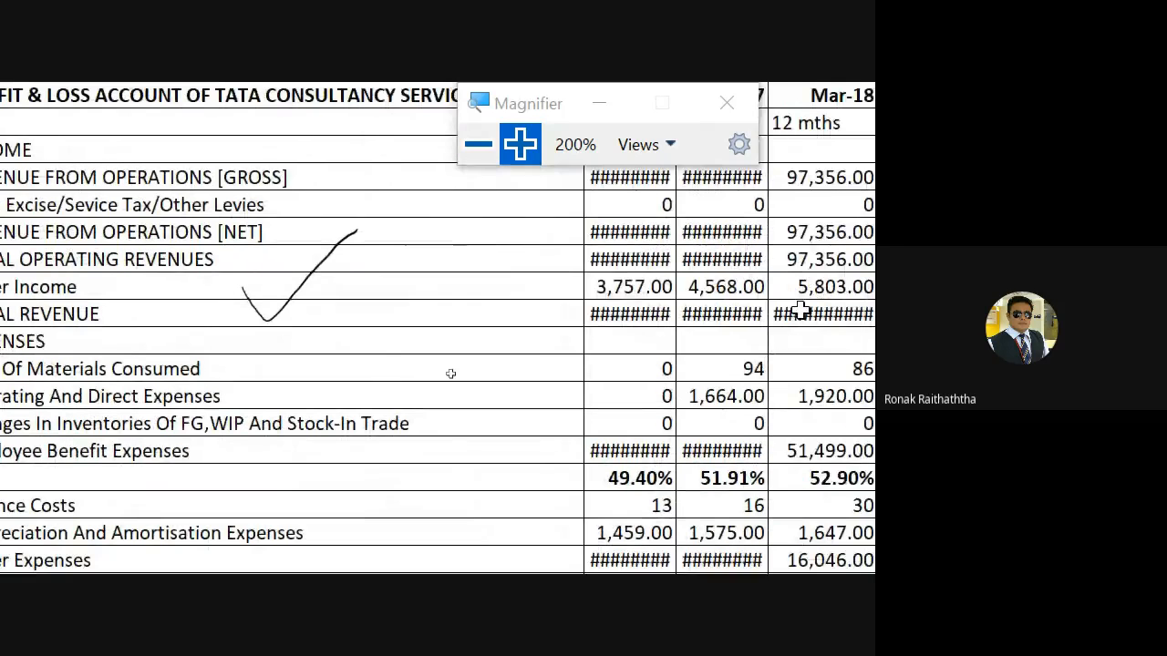
pyautogui.click(611, 286)
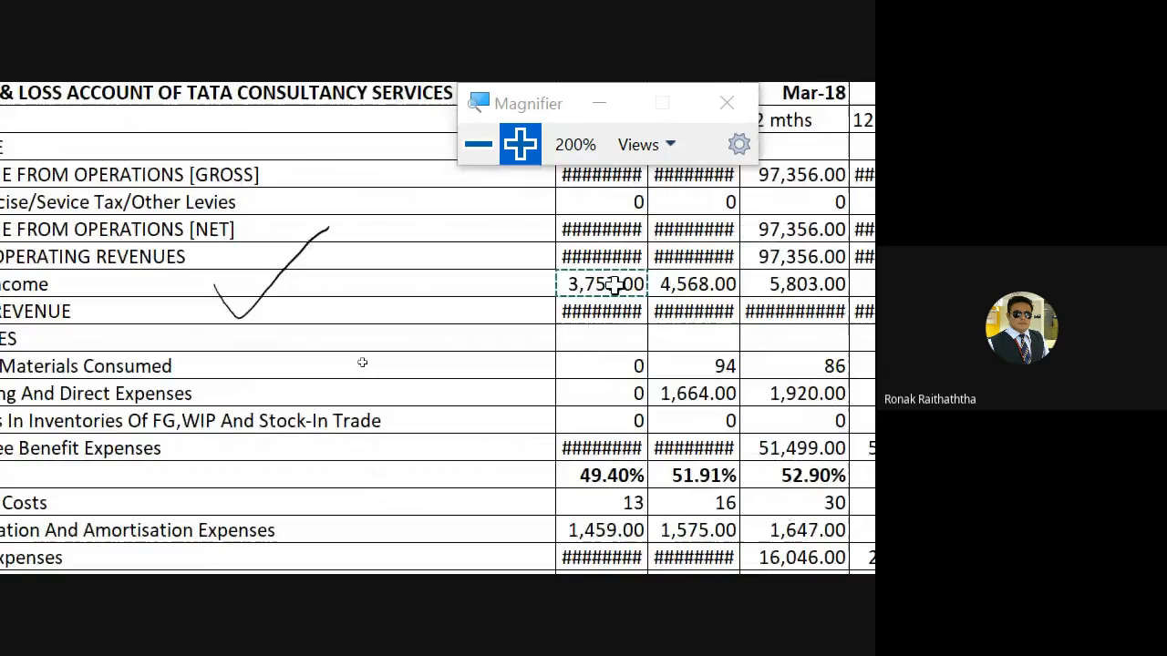
pyautogui.hotkey('shift', 'Right')
pyautogui.hotkey('shift', 'Right')
pyautogui.hotkey('shift', 'Right')
pyautogui.hotkey('shift', 'Right')
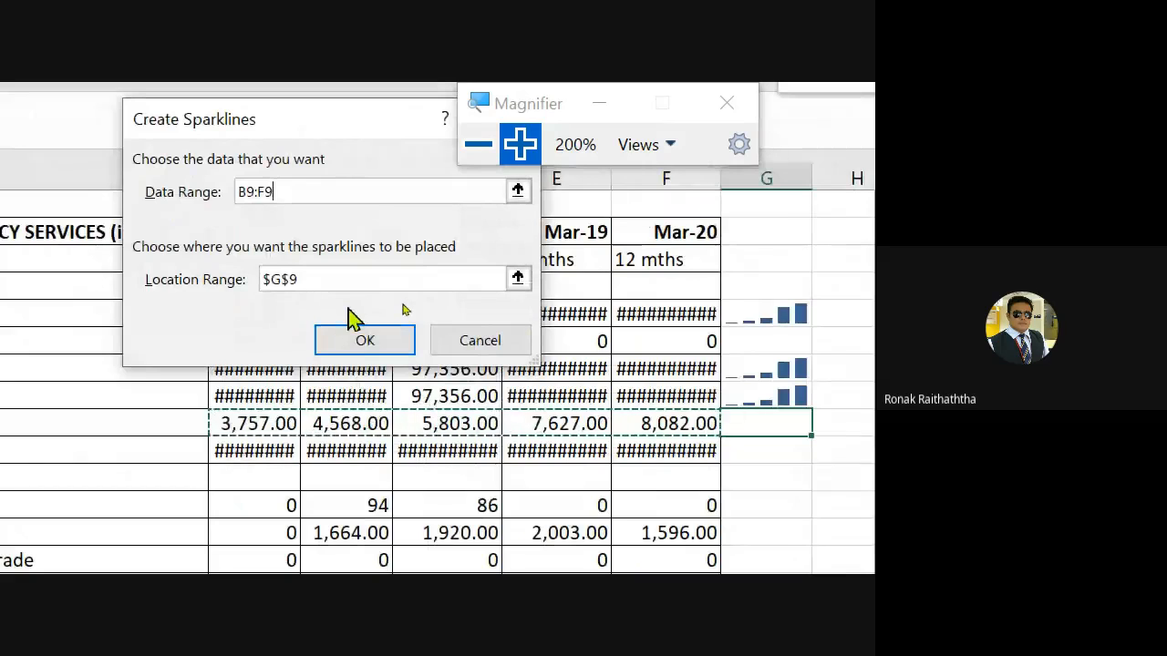
pyautogui.click(517, 279)
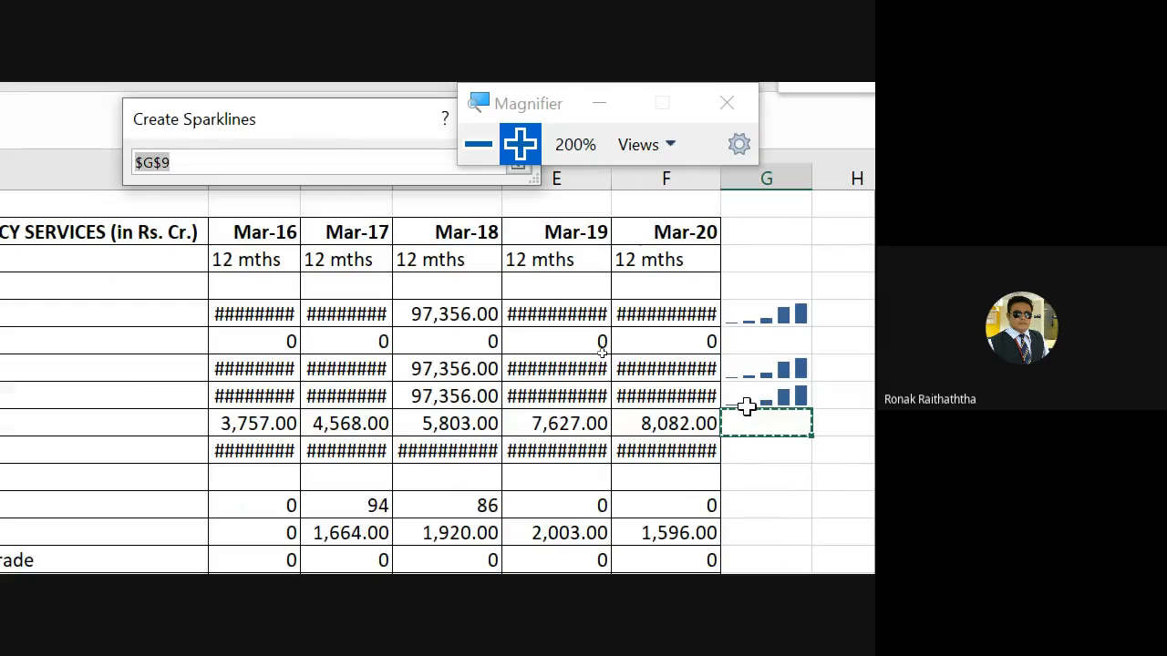
pyautogui.press('Return')
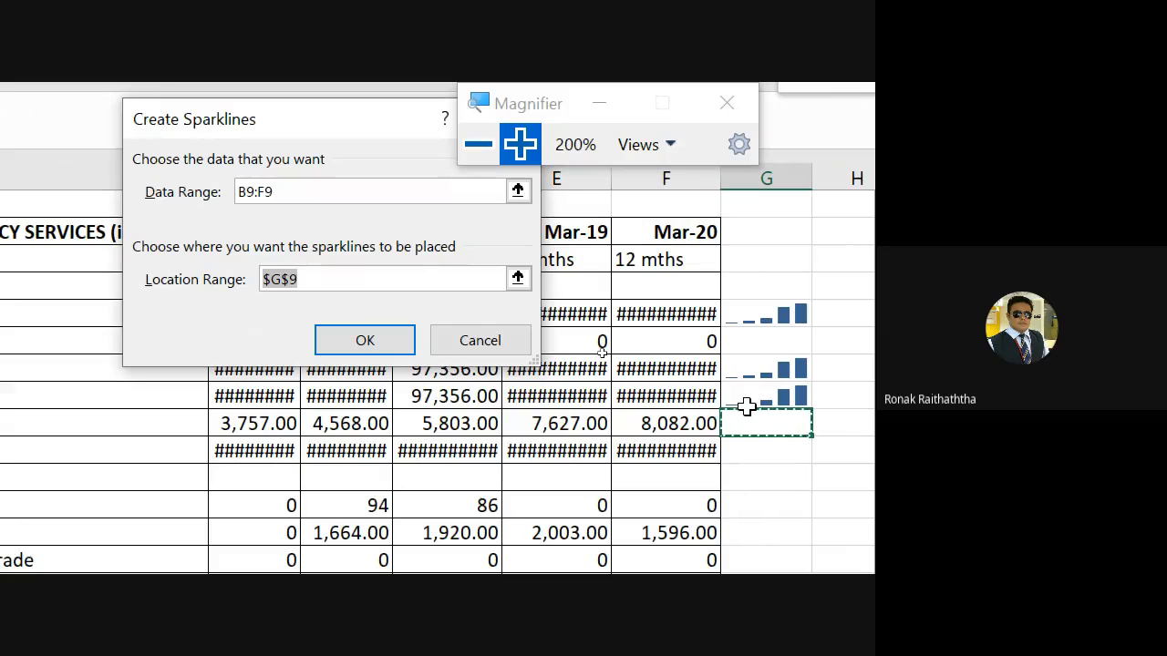
pyautogui.press('Return')
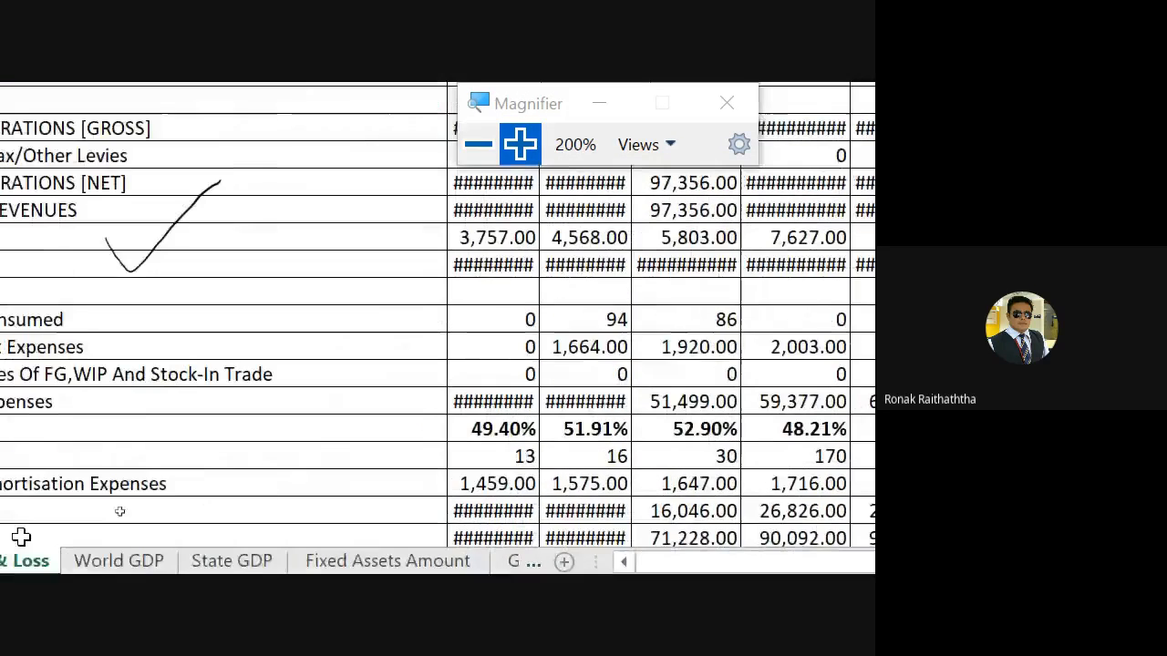
pyautogui.click(123, 561)
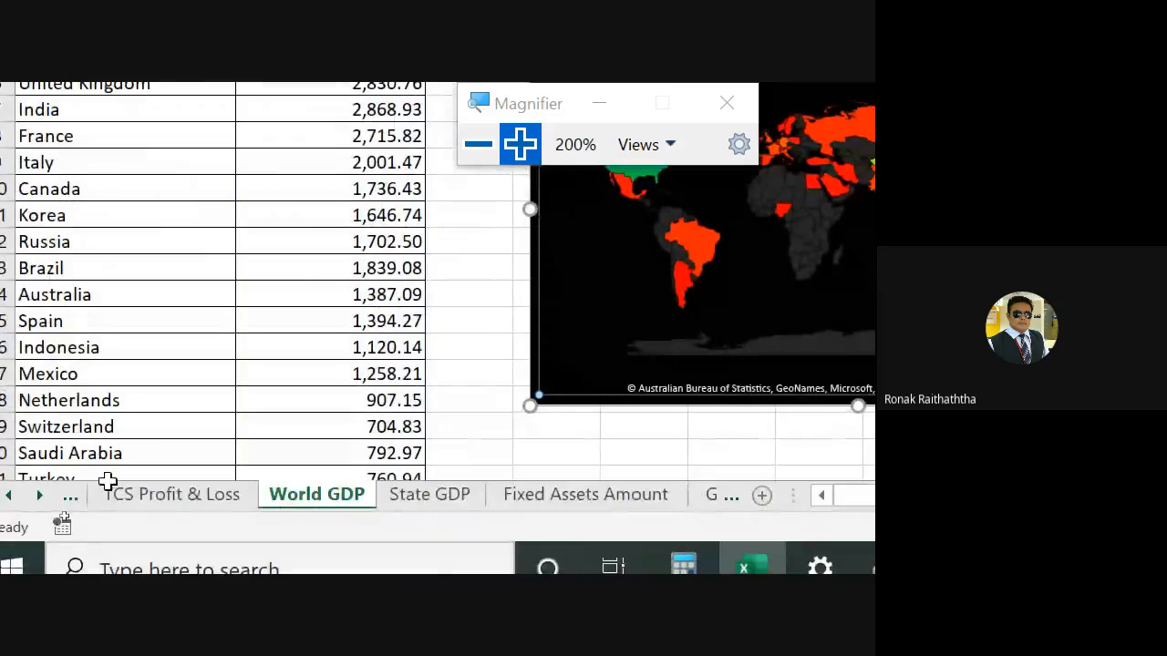
pyautogui.click(70, 495)
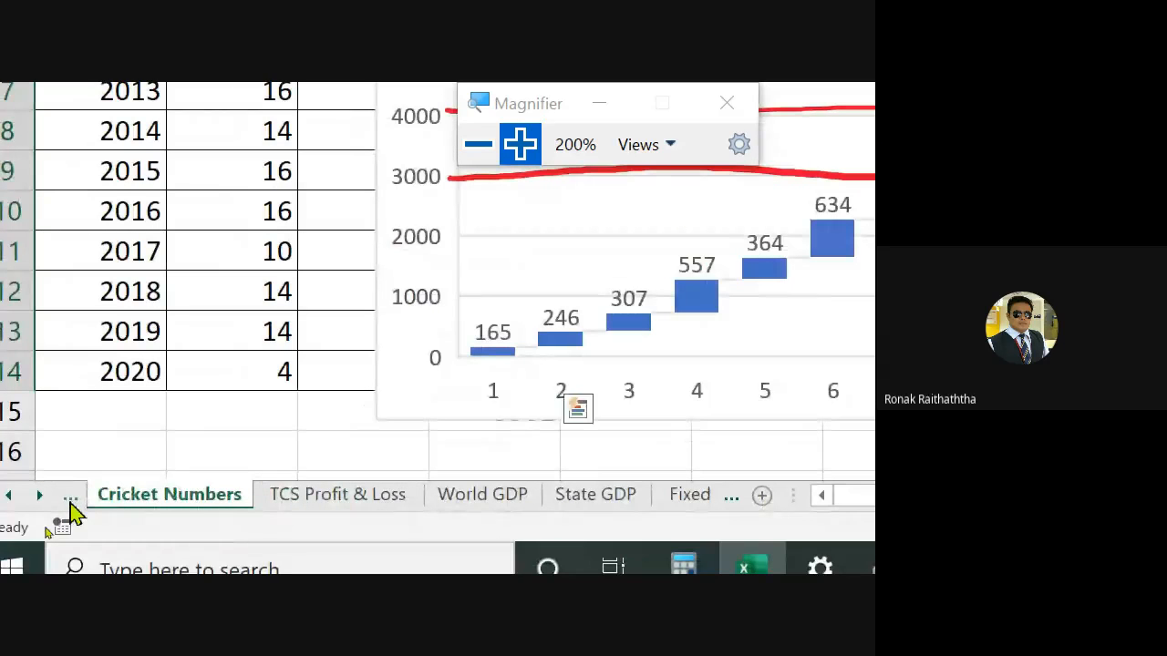
pyautogui.click(326, 495)
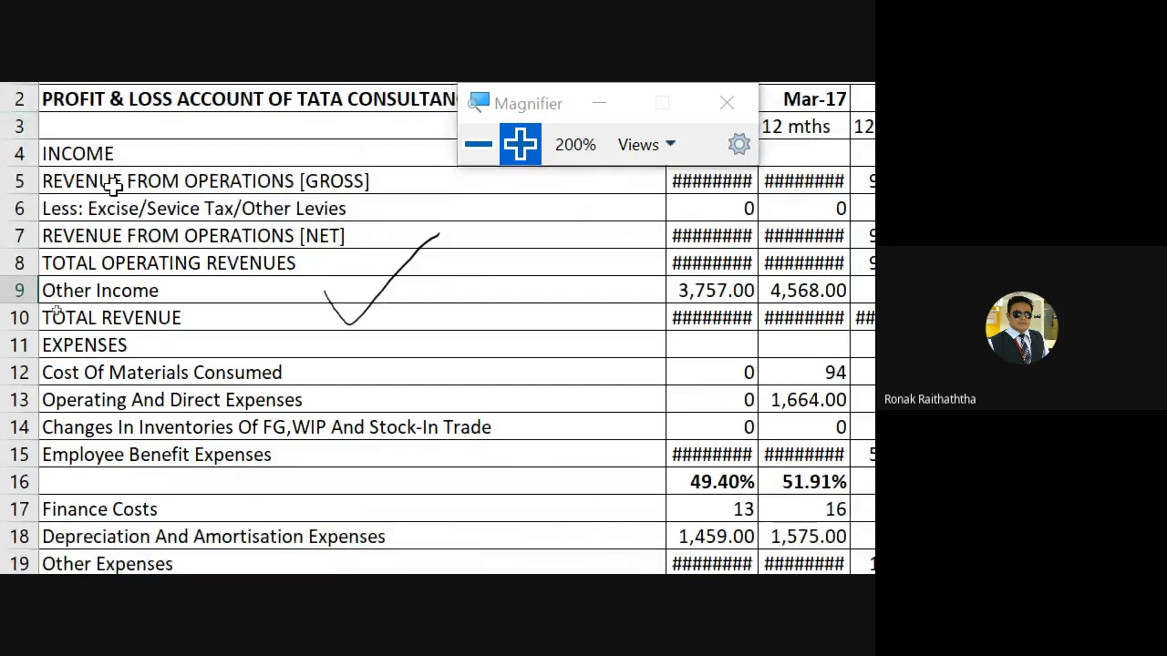
# - Autofit the widths of columns B and C so the profit figures display in full
pyautogui.scroll(-5, 326, 421)
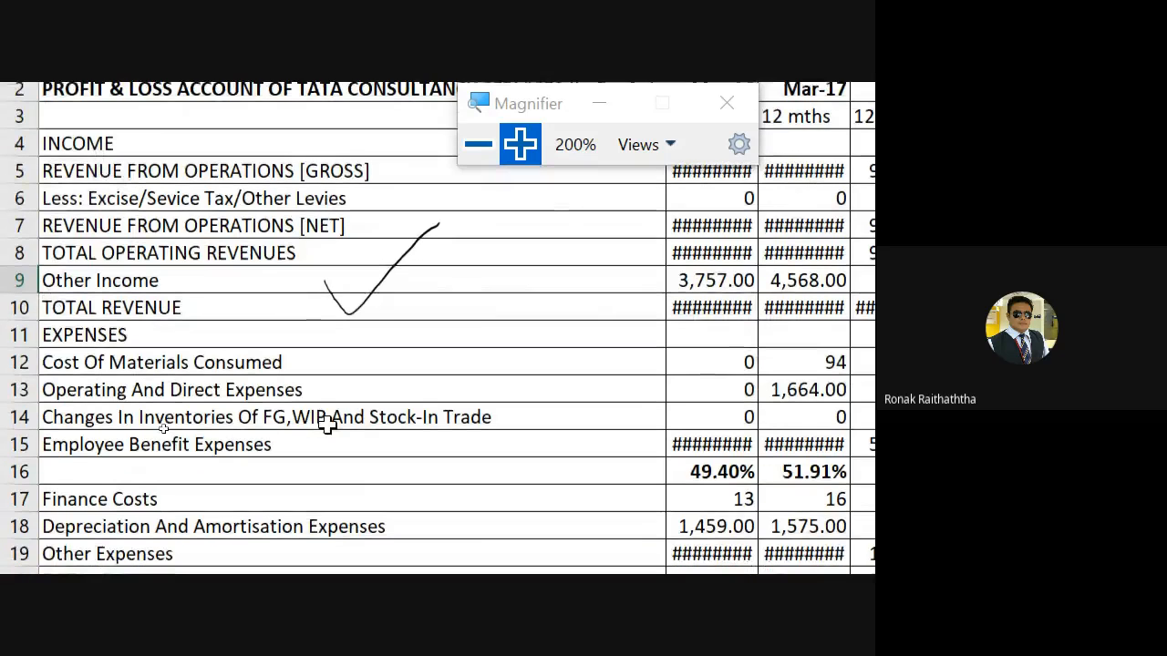
pyautogui.scroll(-2, 326, 424)
pyautogui.click(210, 345)
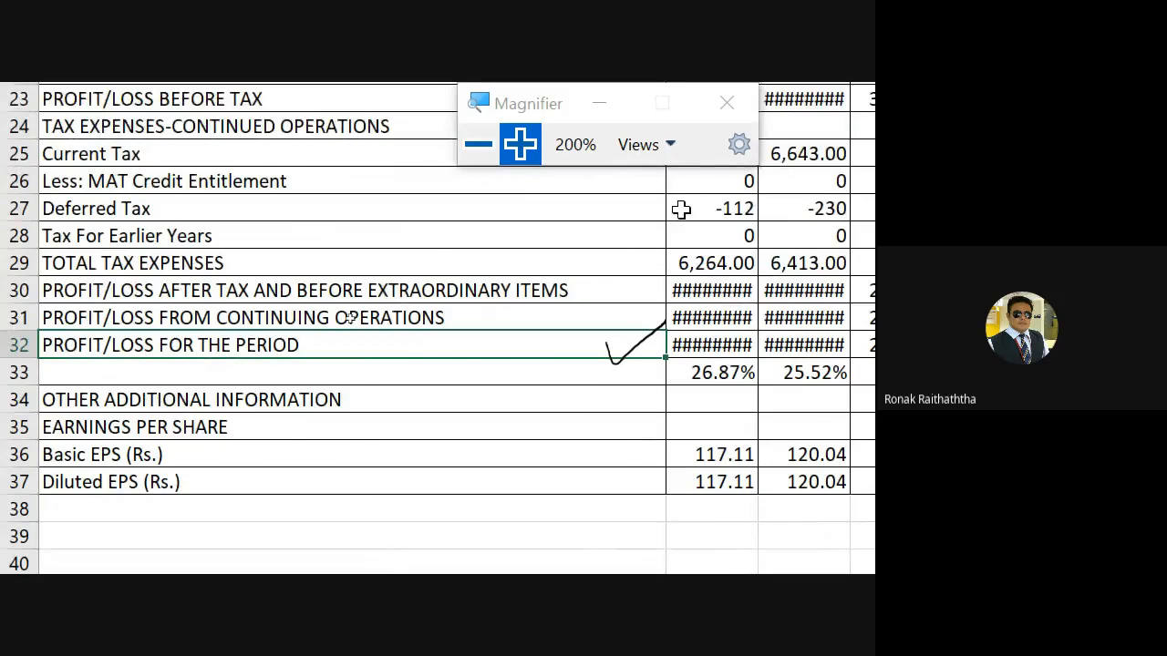
pyautogui.doubleClick(670, 174)
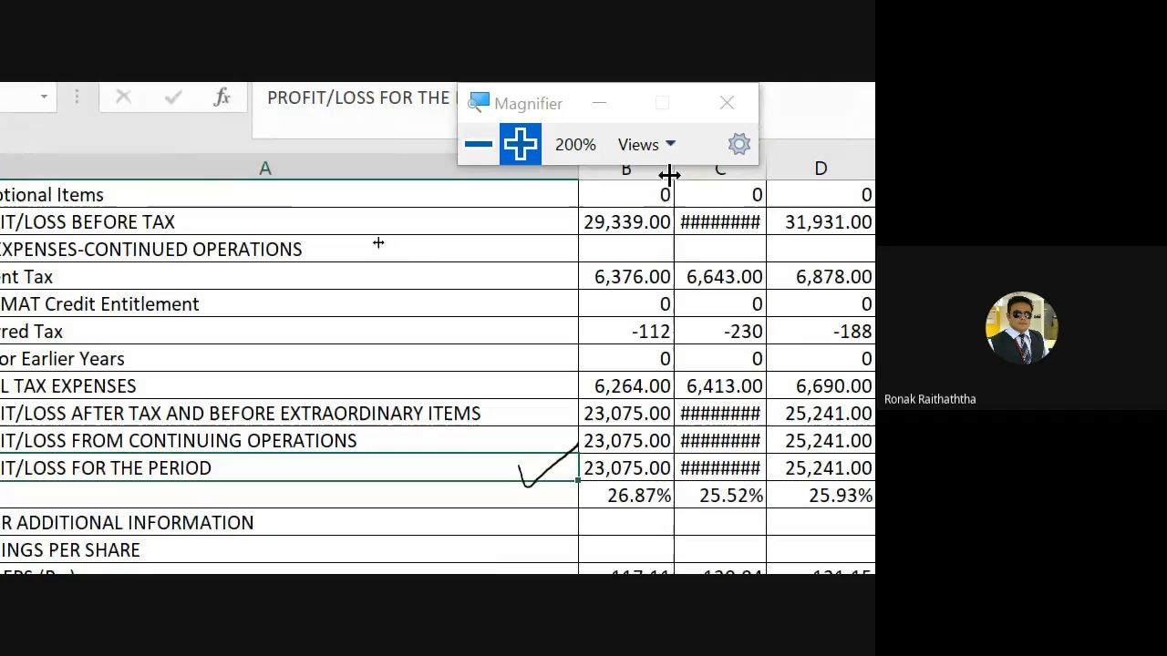
pyautogui.doubleClick(768, 168)
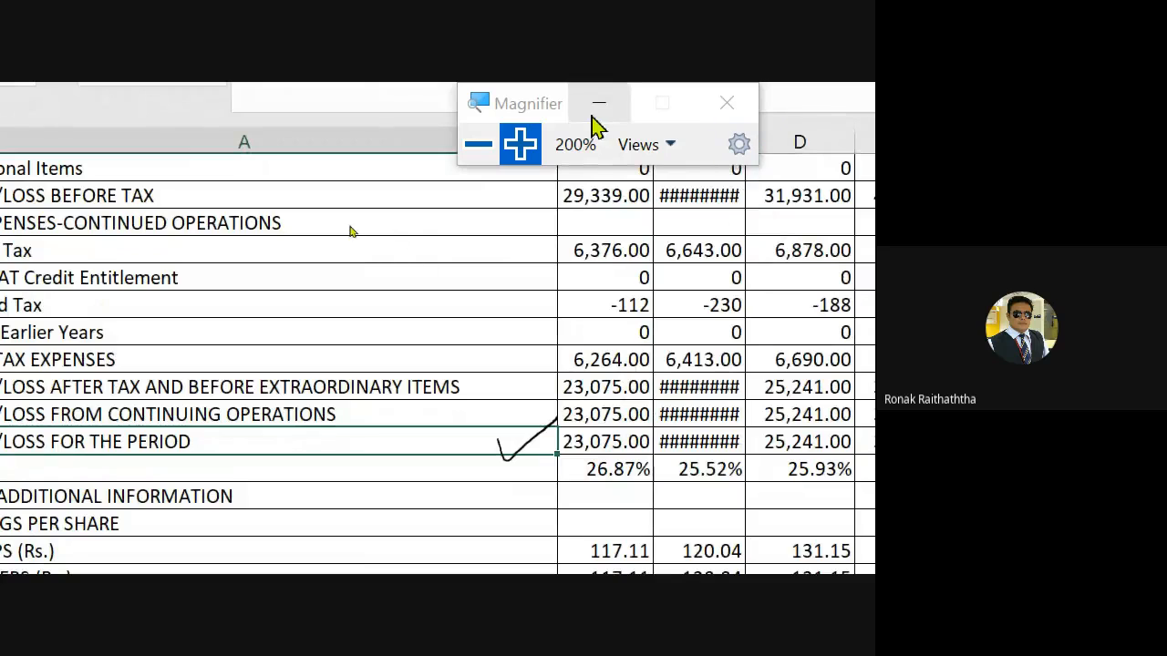
pyautogui.click(485, 144)
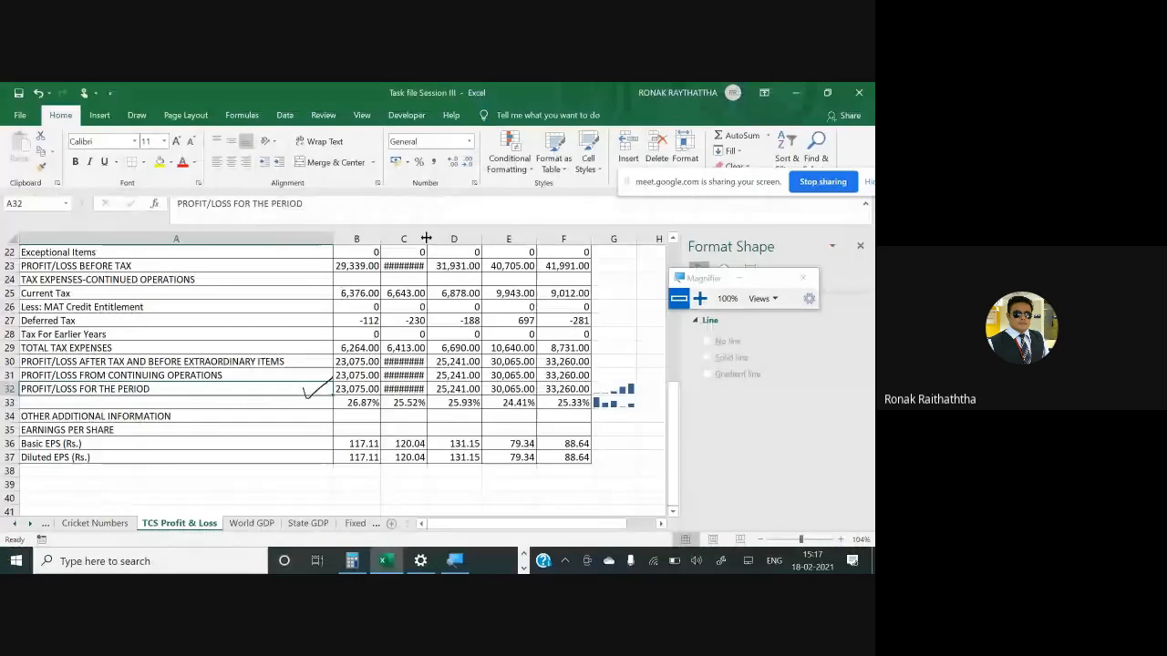
pyautogui.doubleClick(426, 238)
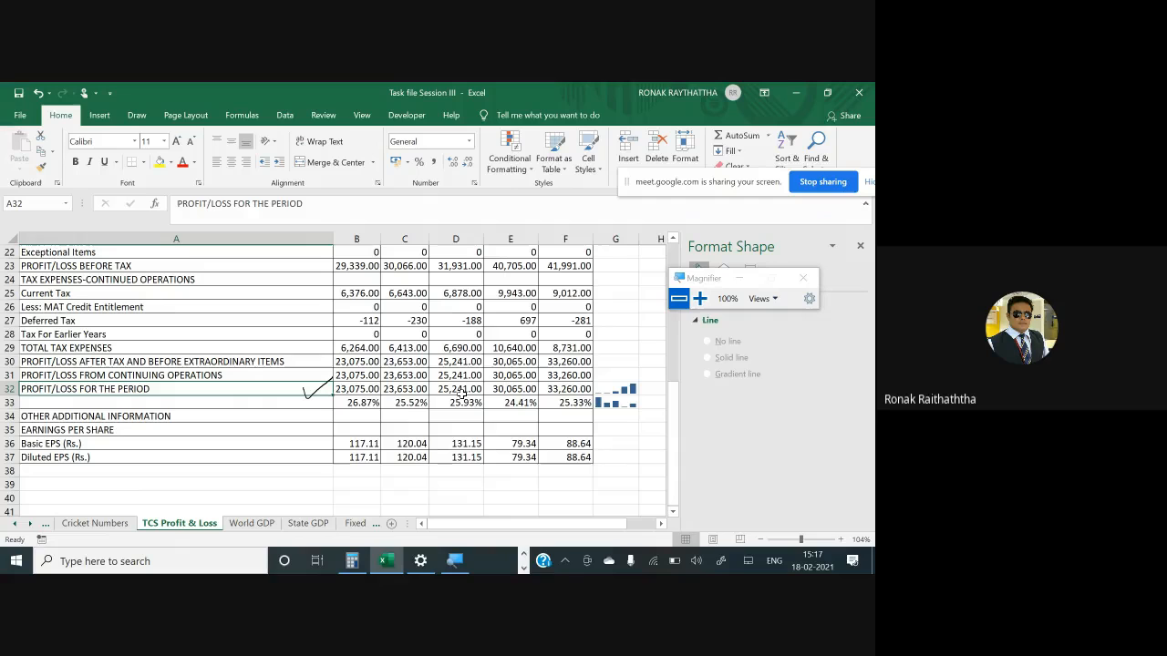
# - Enter the formula =B32/B5 in B33 and copy it across C33:F33 to show profit as a share of revenue
pyautogui.press('Right')
pyautogui.press('Down')
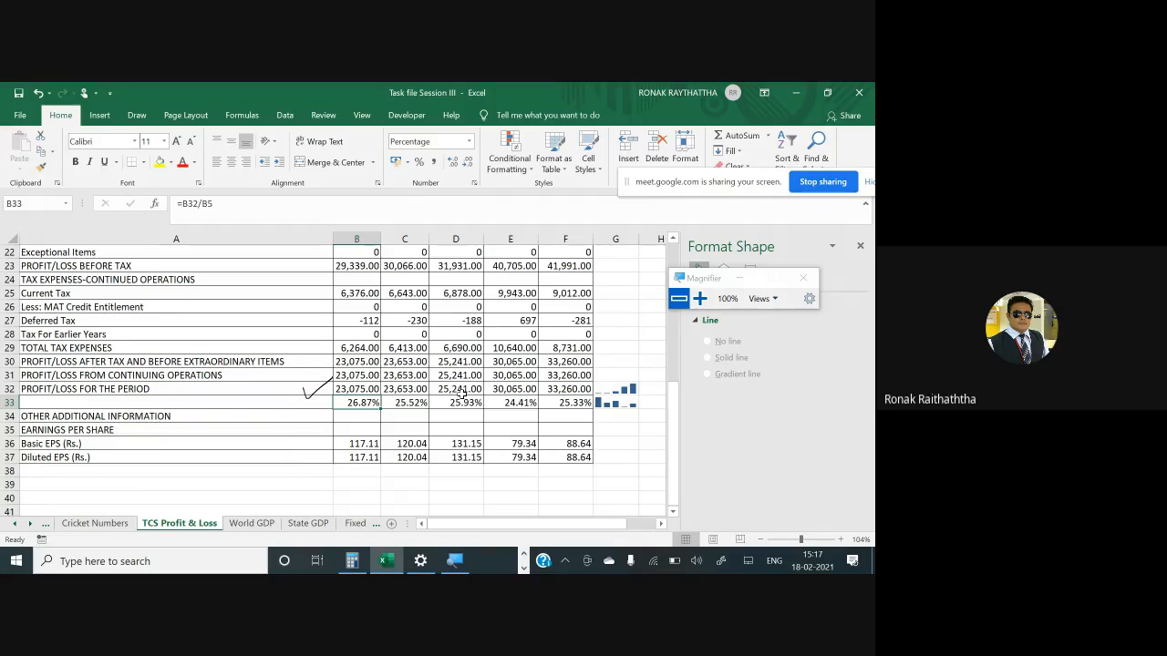
pyautogui.press('F2')
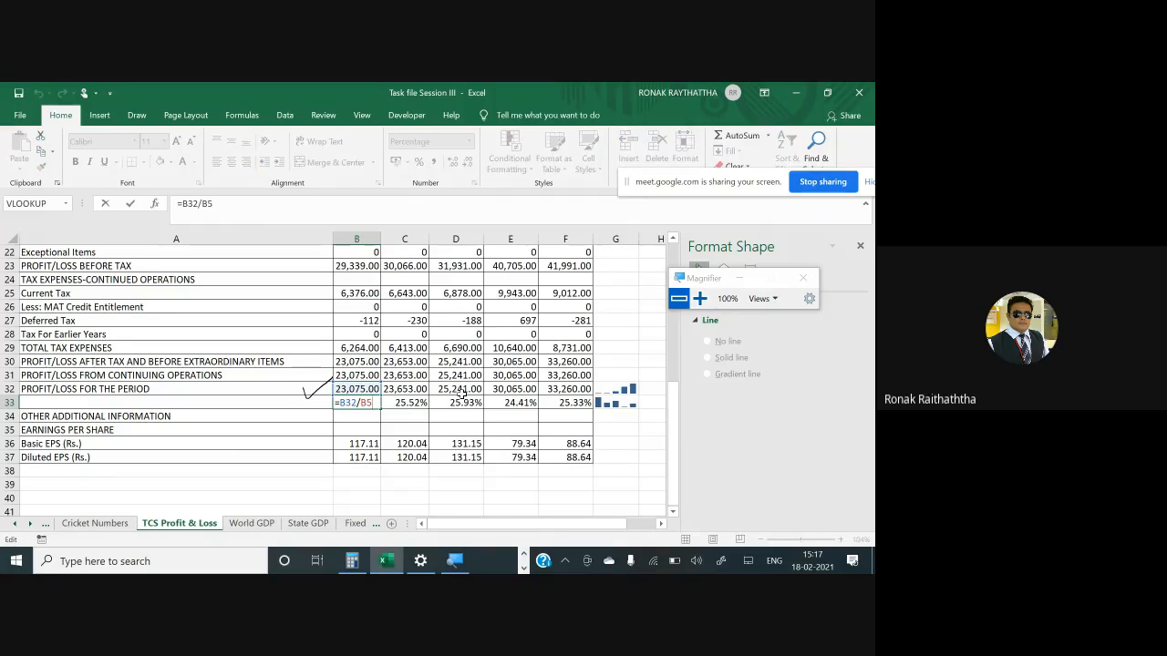
pyautogui.press('Escape')
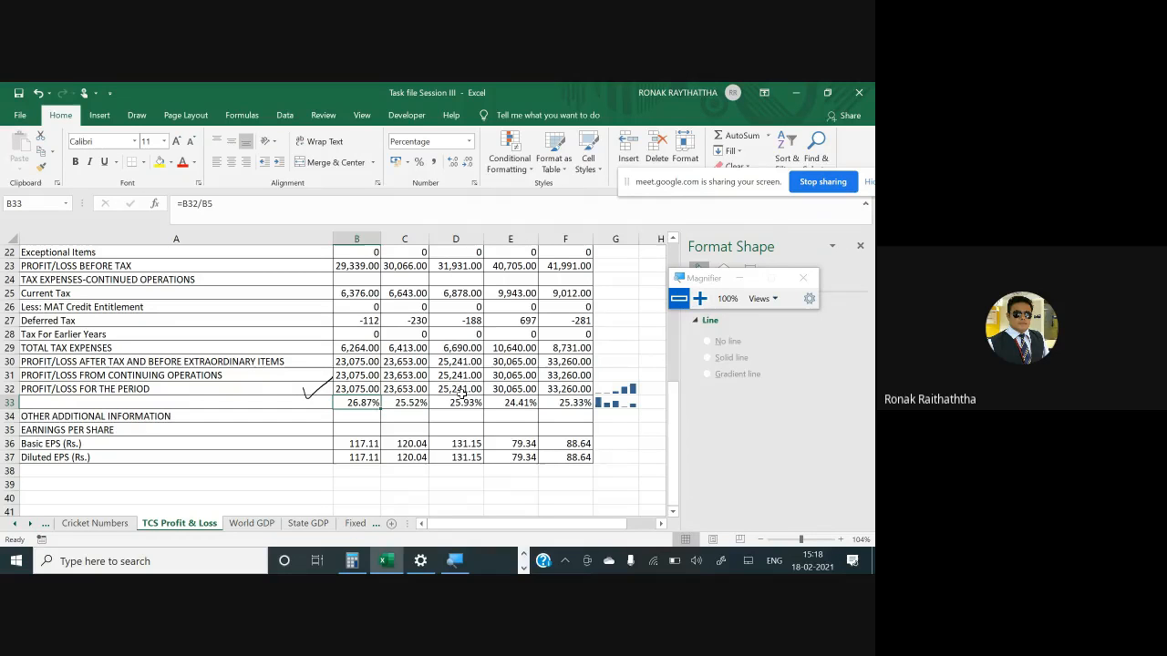
pyautogui.write('=')
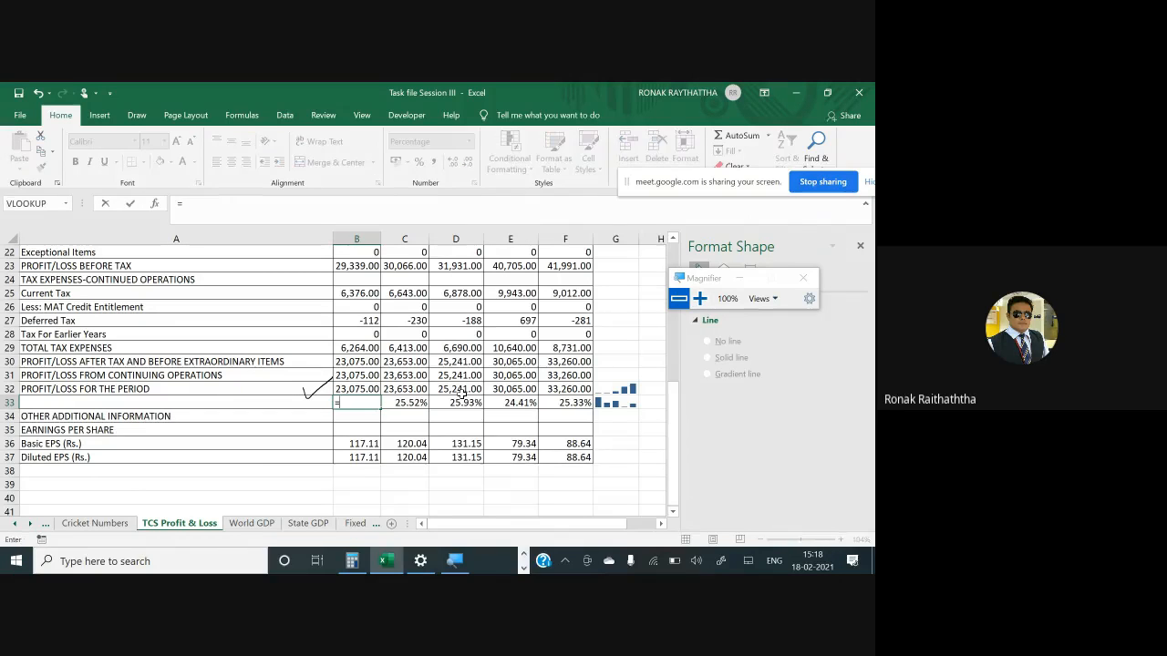
pyautogui.click(368, 390)
pyautogui.write('/')
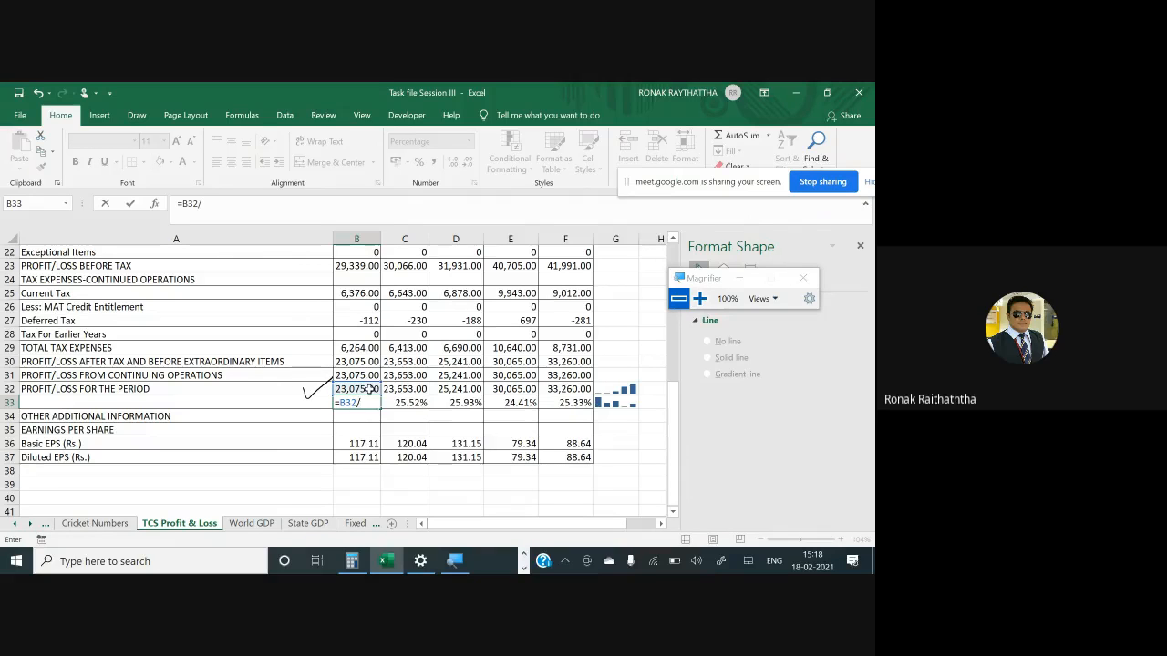
pyautogui.scroll(1, 339, 394)
pyautogui.scroll(7, 346, 308)
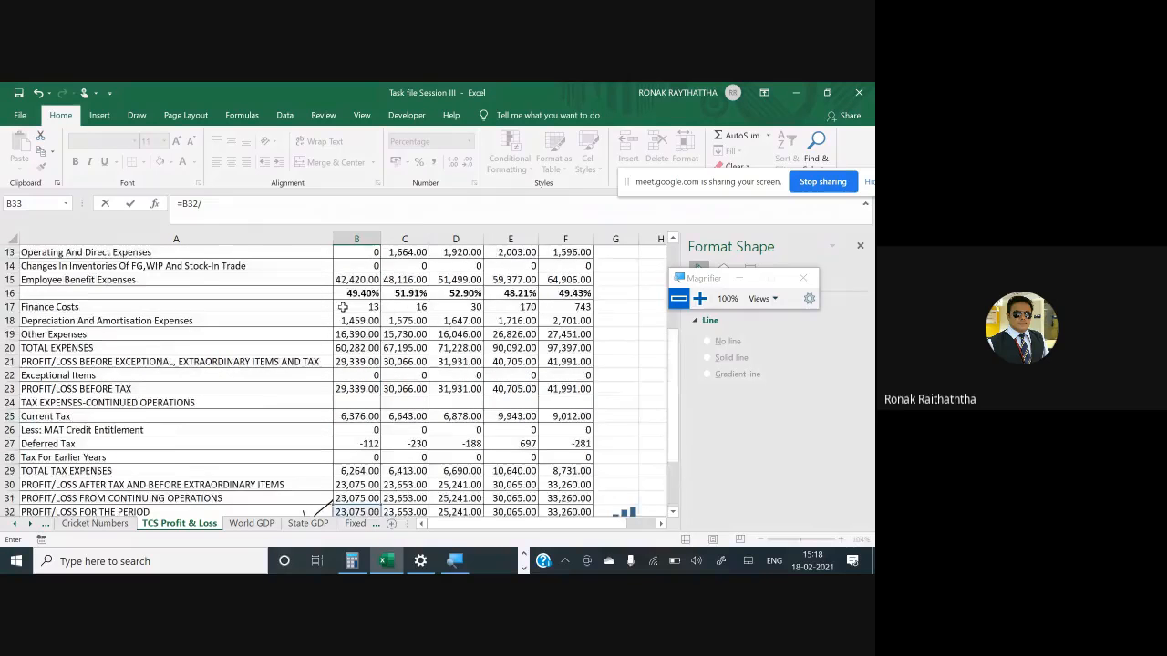
pyautogui.click(351, 307)
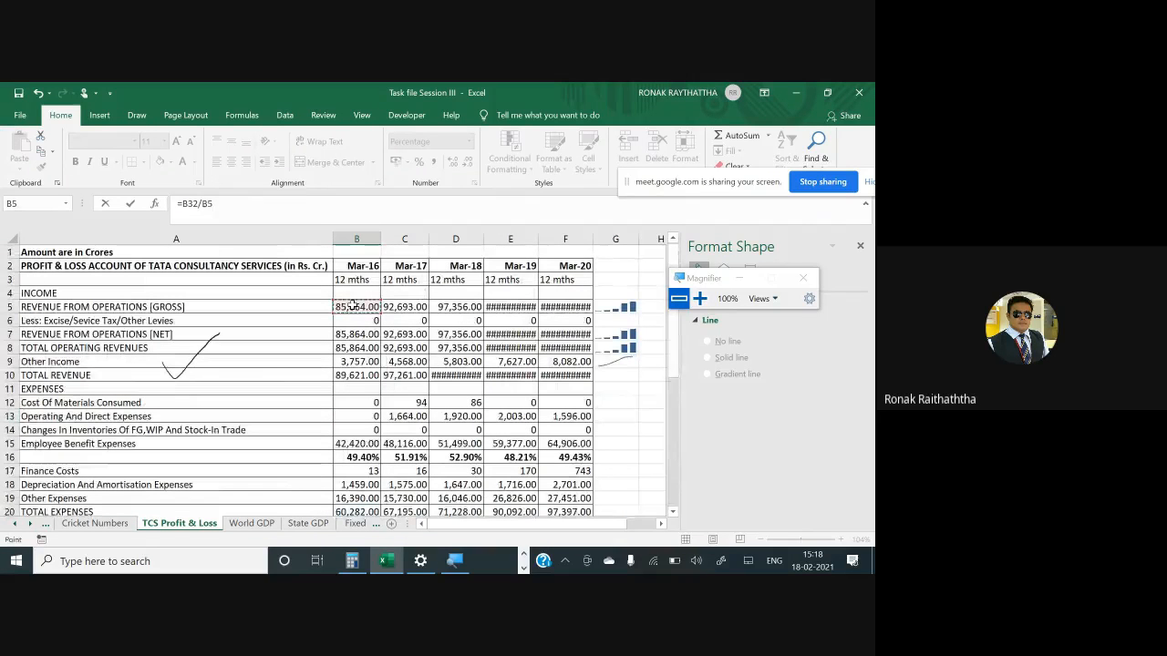
pyautogui.hotkey('ctrl', 'Return')
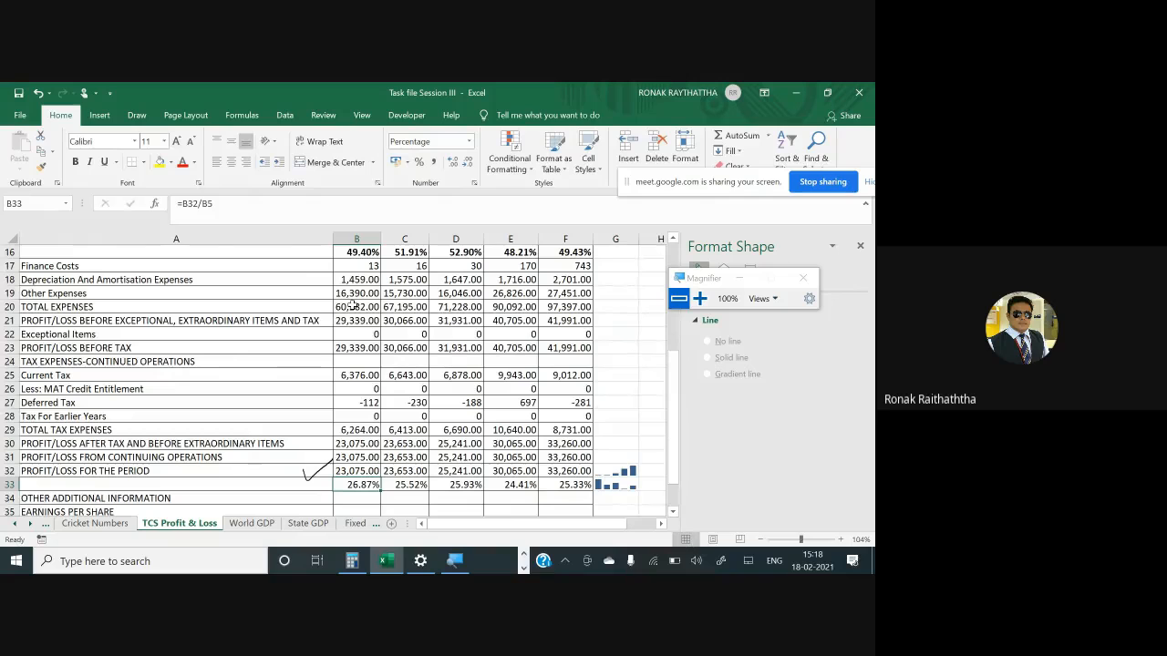
pyautogui.hotkey('ctrl', 'c')
pyautogui.moveTo(405, 484); pyautogui.dragTo(565, 484)
pyautogui.press('Return')
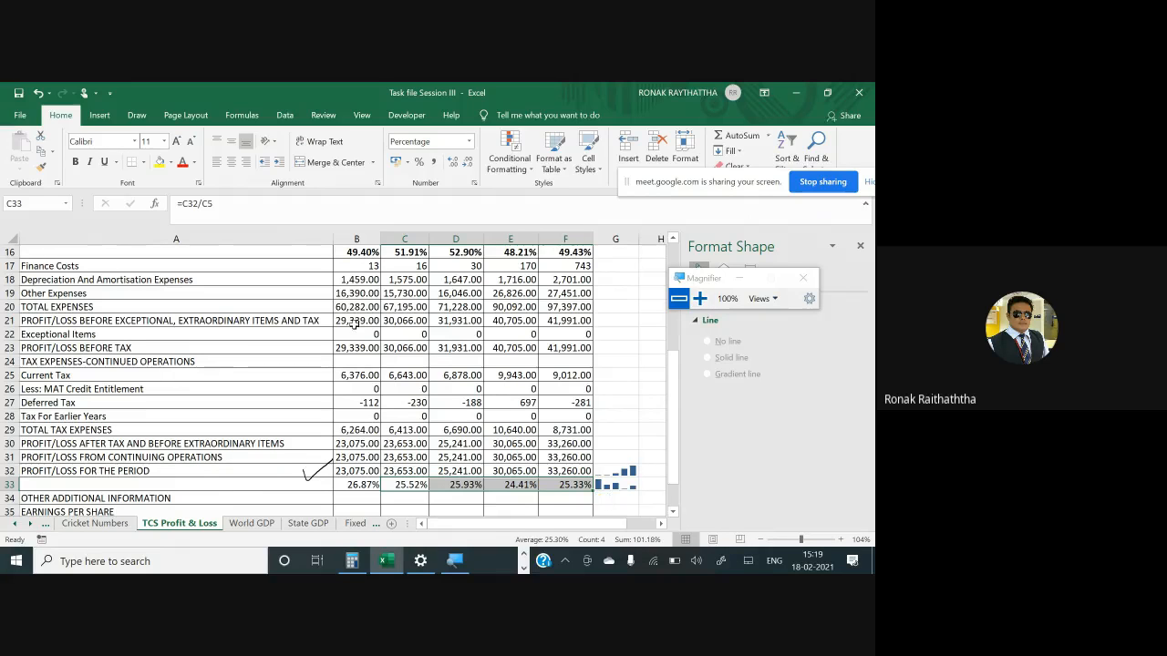
# - Insert a blank row above the Total Revenue row, below Other Income
pyautogui.scroll(-1, 354, 323)
pyautogui.scroll(5, 357, 332)
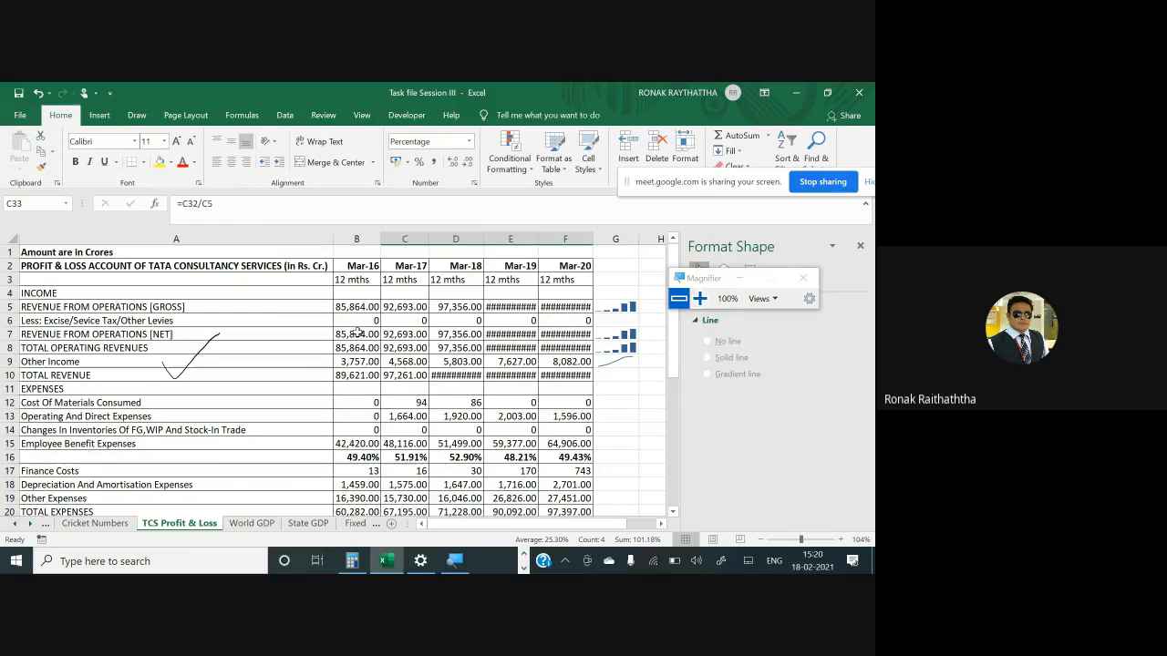
pyautogui.scroll(-5, 357, 333)
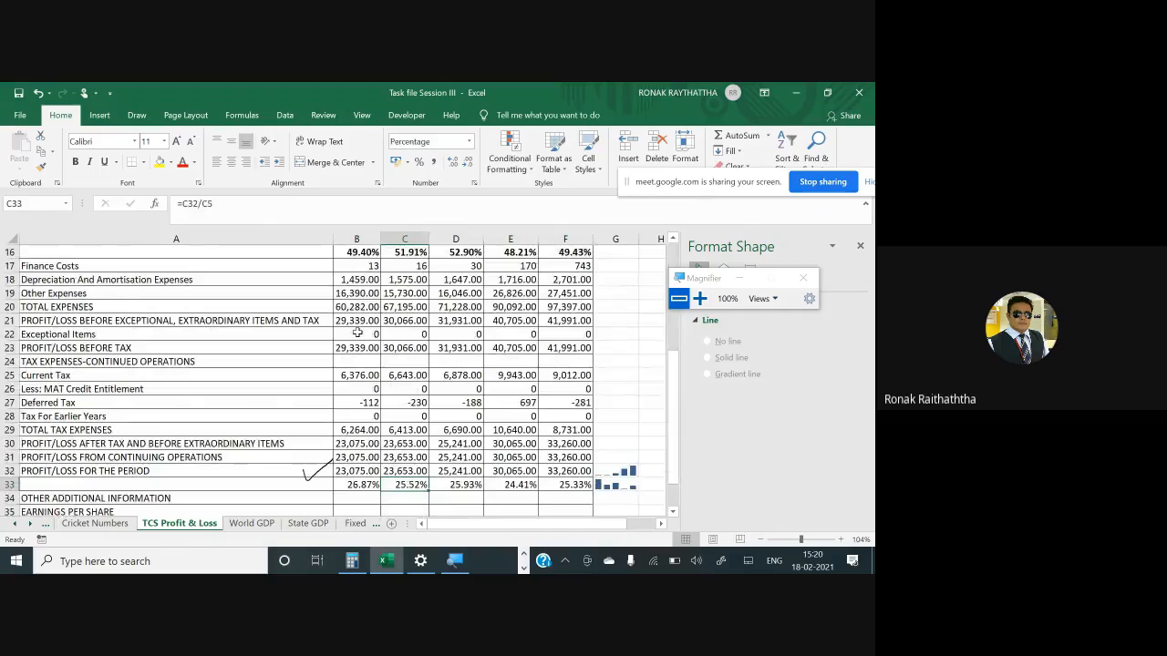
pyautogui.click(111, 339)
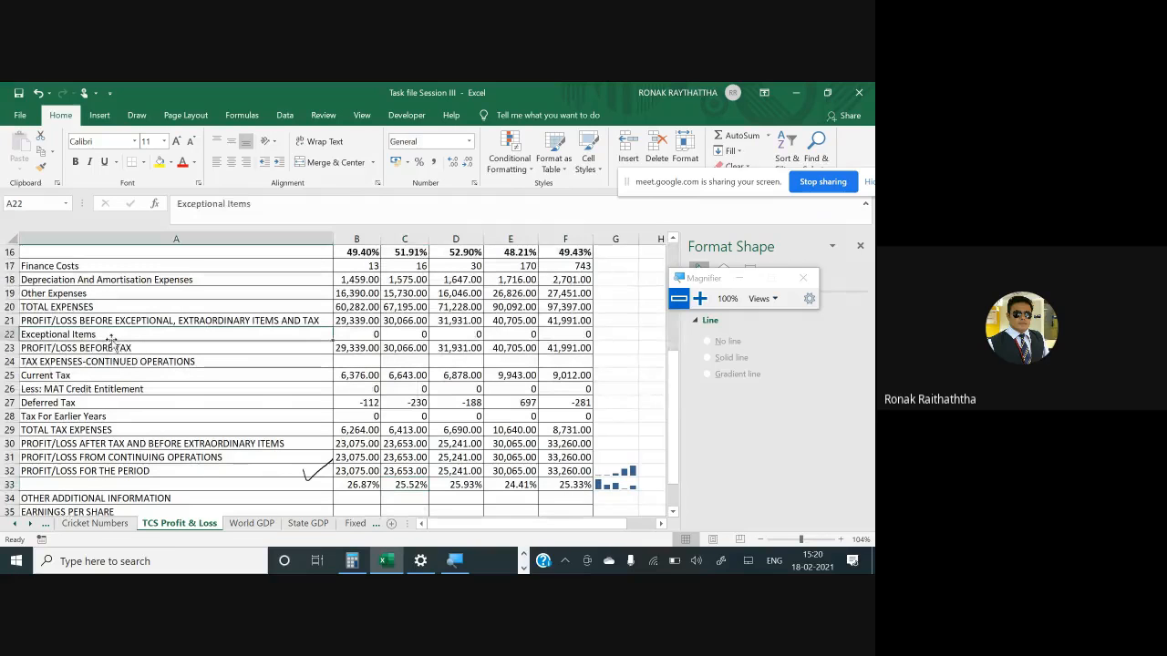
pyautogui.press('Down')
pyautogui.press('Up')
pyautogui.press('Up')
pyautogui.press('Up')
pyautogui.press('Down')
pyautogui.press('Down')
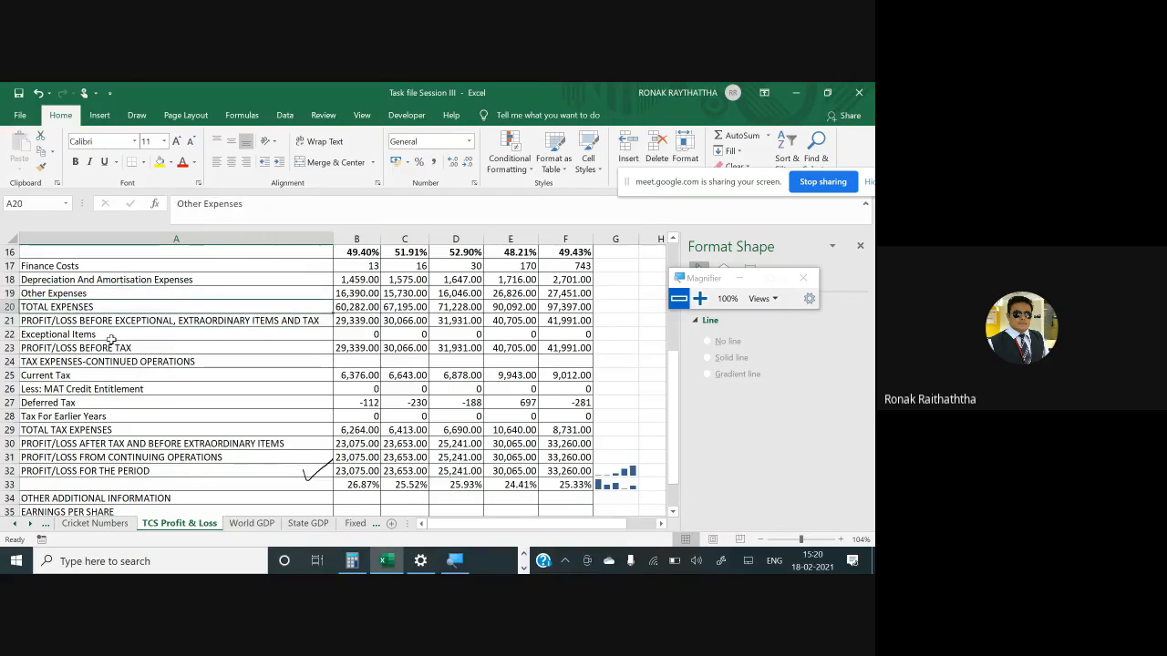
pyautogui.press('Up')
pyautogui.press('Up')
pyautogui.press('Up')
pyautogui.press('Up')
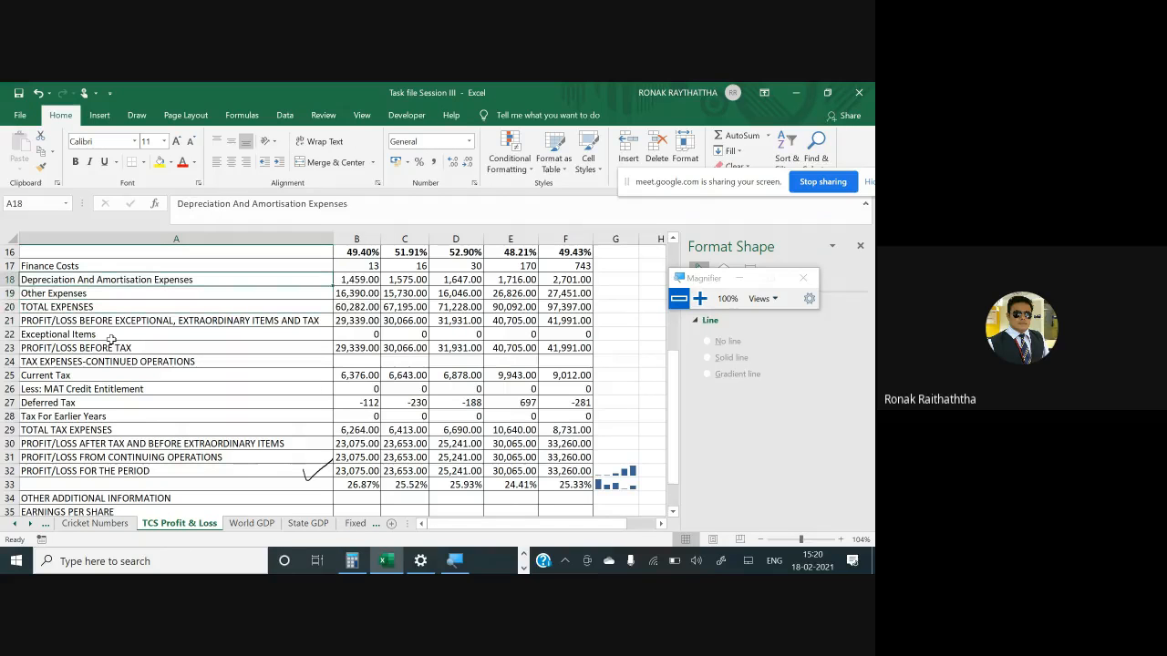
pyautogui.press('Up')
pyautogui.press('Up')
pyautogui.press('Up')
pyautogui.press('Up')
pyautogui.press('Up')
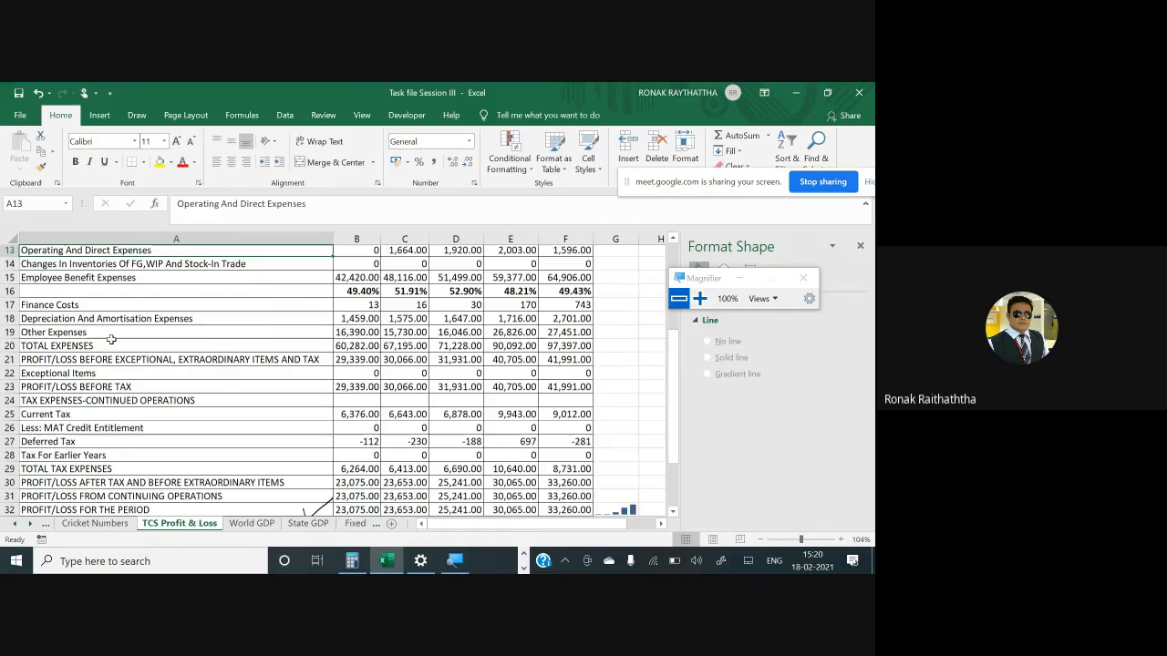
pyautogui.press('Up')
pyautogui.press('Up')
pyautogui.press('Up')
pyautogui.press('Up')
pyautogui.press('Up')
pyautogui.press('Up')
pyautogui.press('Up')
pyautogui.press('Up')
pyautogui.press('Down')
pyautogui.press('Down')
pyautogui.press('Down')
pyautogui.press('Down')
pyautogui.press('Down')
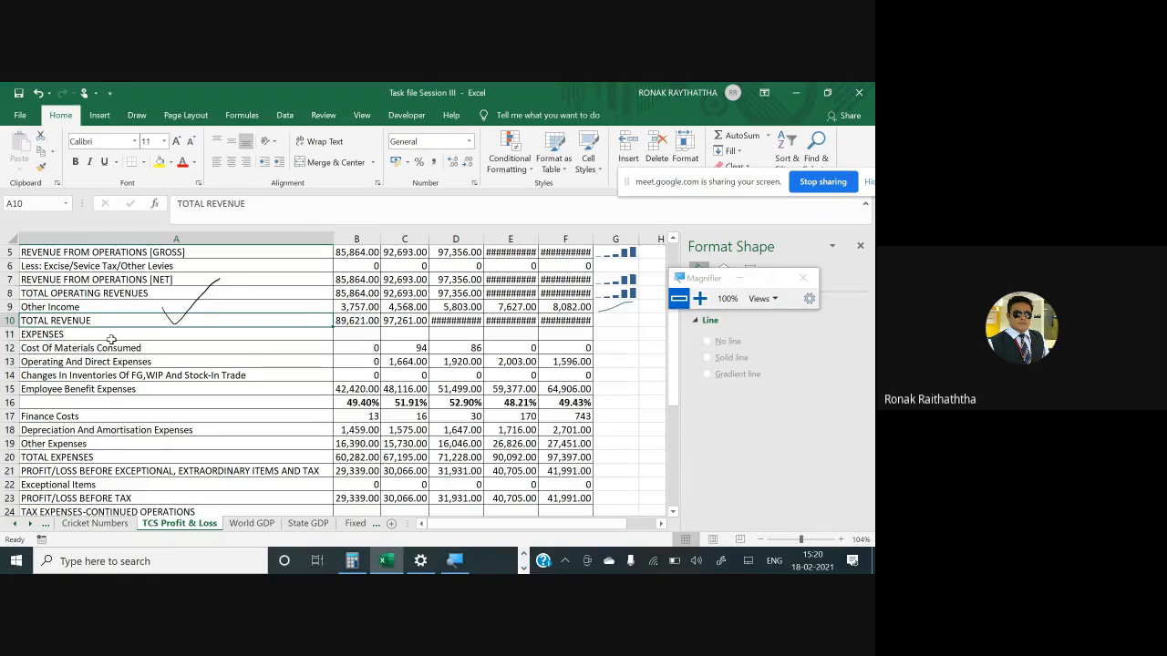
pyautogui.hotkey('shift', 'space')
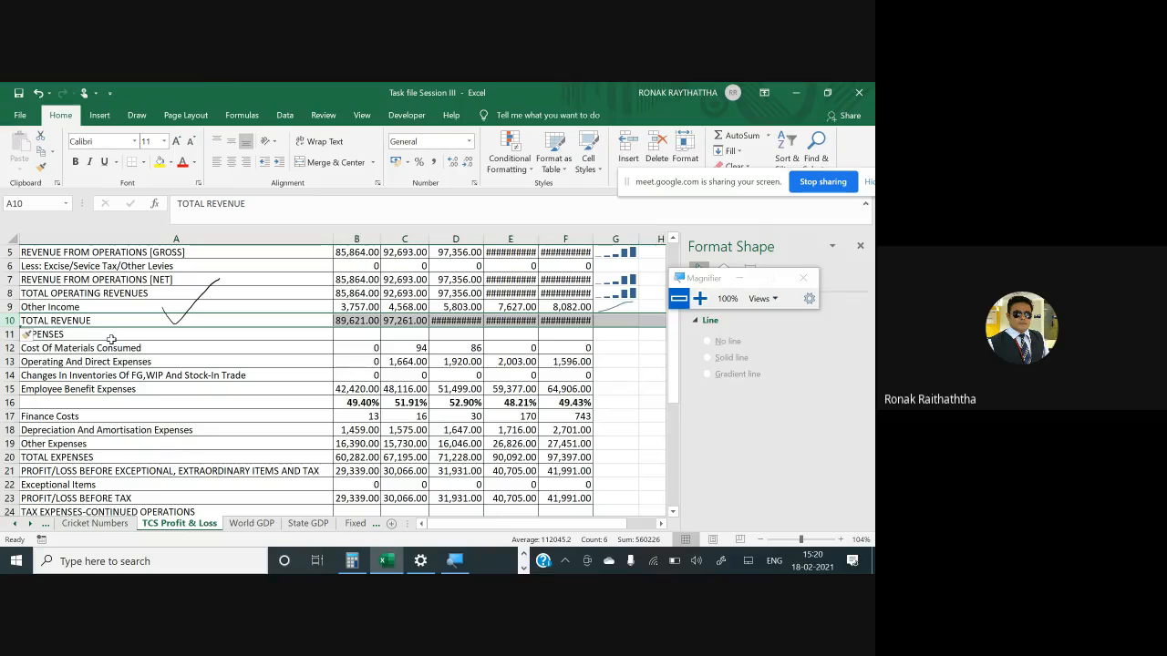
pyautogui.hotkey('ctrl', '+')
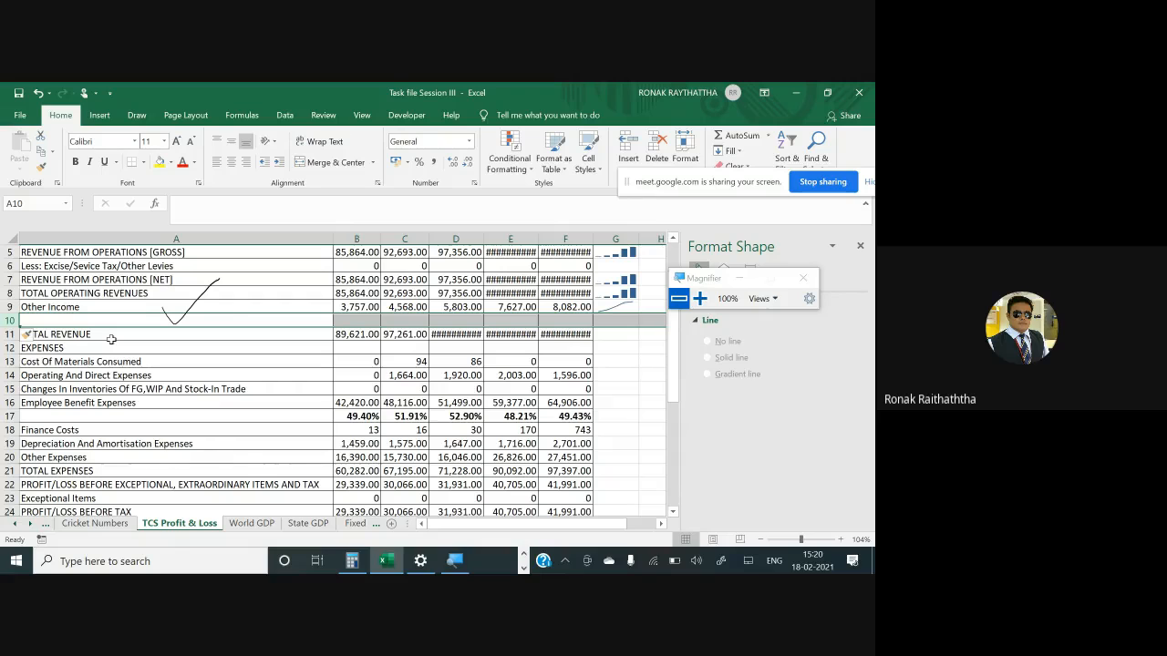
# - Enter the formula =B9/B5 in B10 and copy it across C10:F10
pyautogui.press('Right')
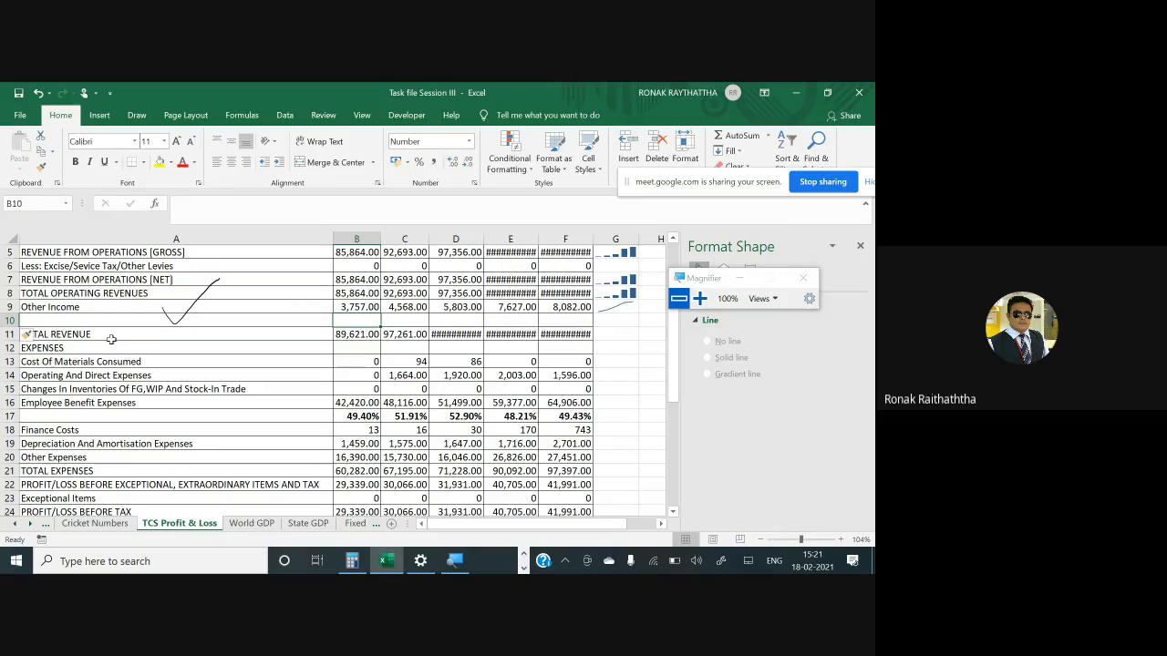
pyautogui.write('=')
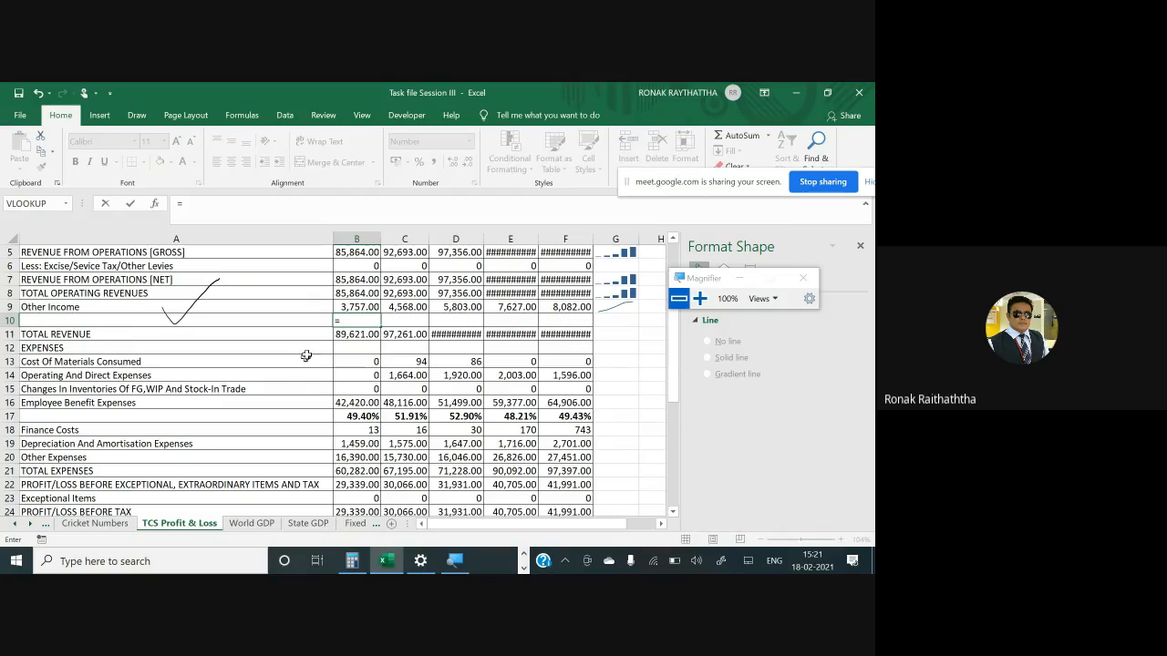
pyautogui.click(357, 307)
pyautogui.write('/')
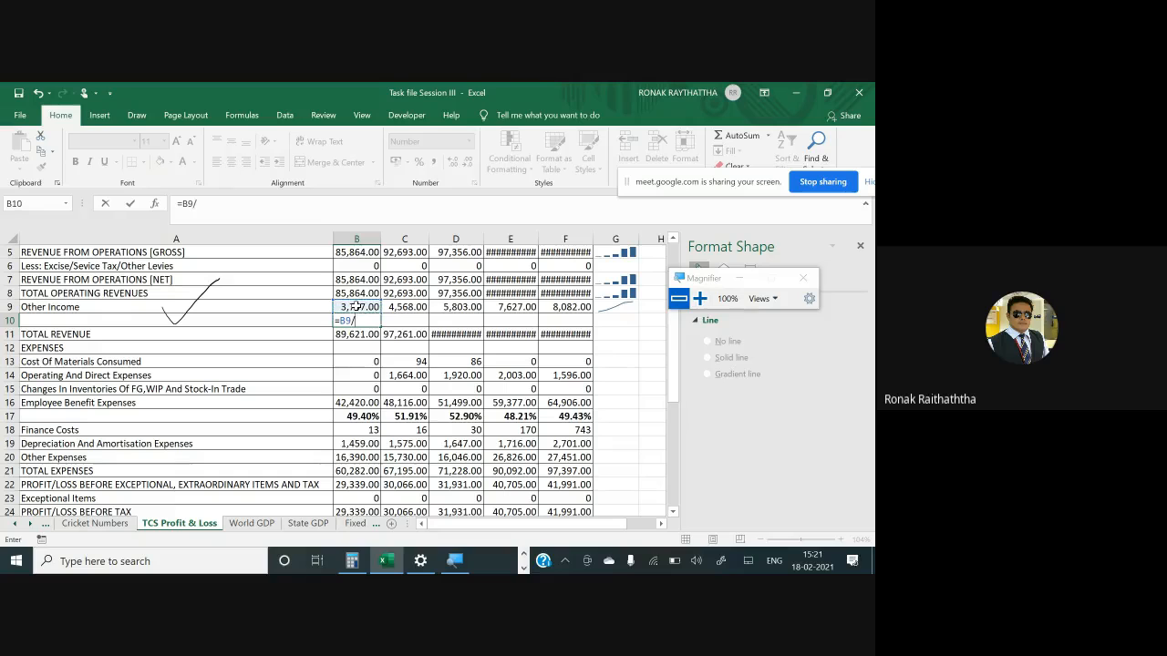
pyautogui.scroll(2, 354, 307)
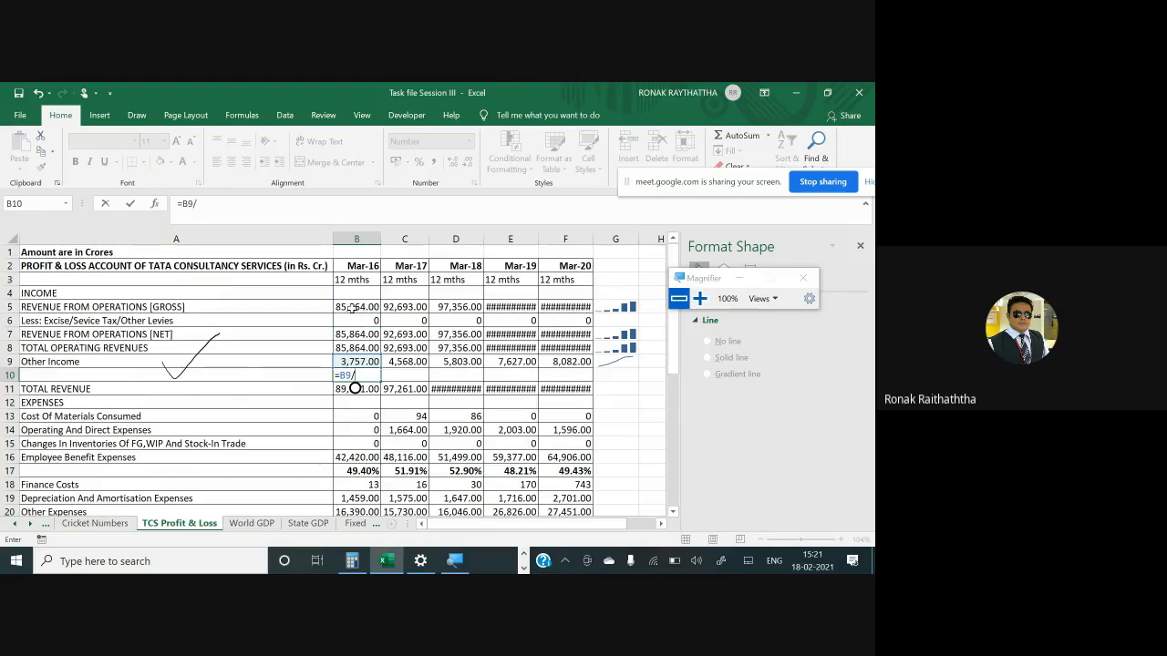
pyautogui.click(351, 308)
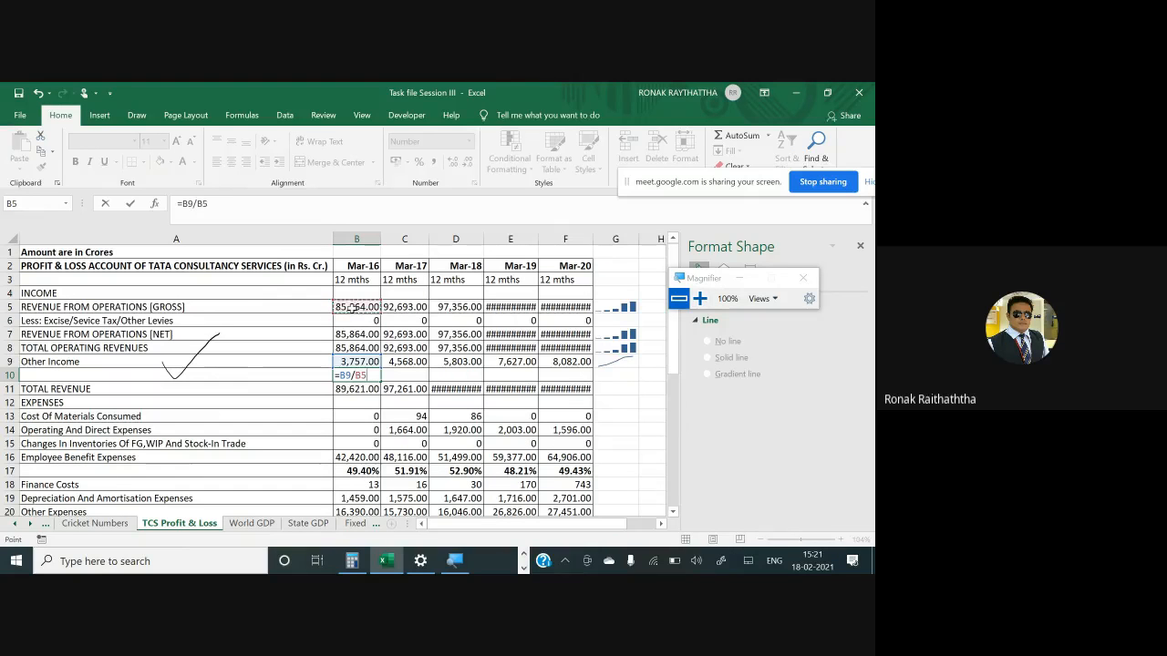
pyautogui.hotkey('ctrl', 'Return')
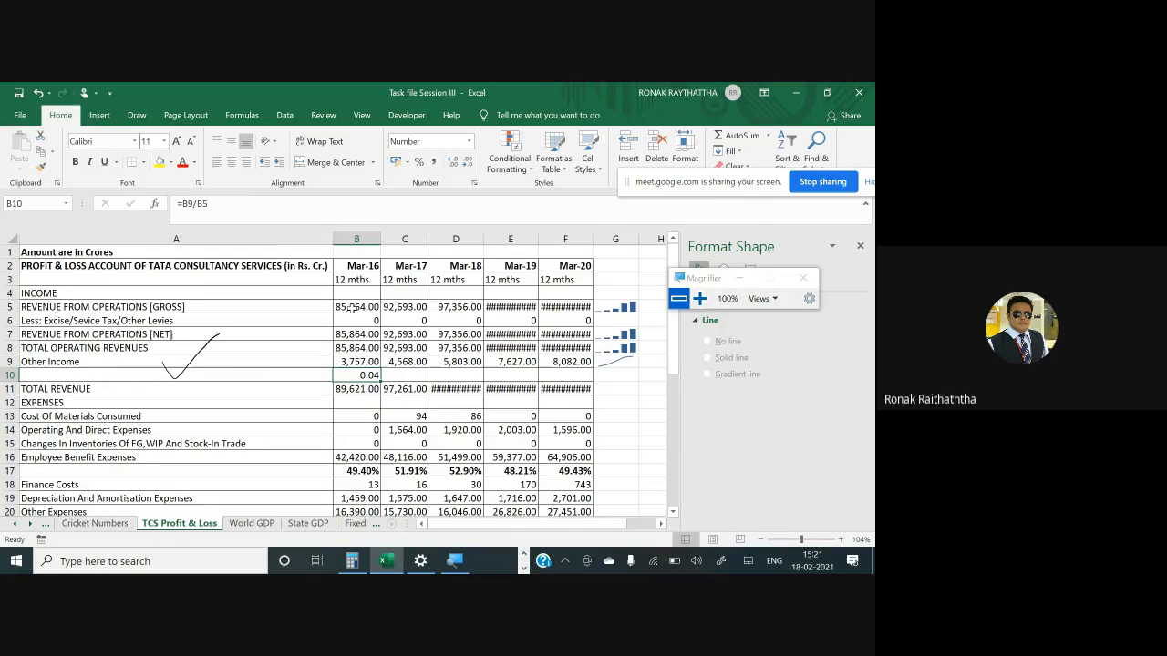
pyautogui.hotkey('ctrl', 'c')
pyautogui.press('Right')
pyautogui.hotkey('shift', 'Right')
pyautogui.hotkey('shift', 'Right')
pyautogui.hotkey('shift', 'Right')
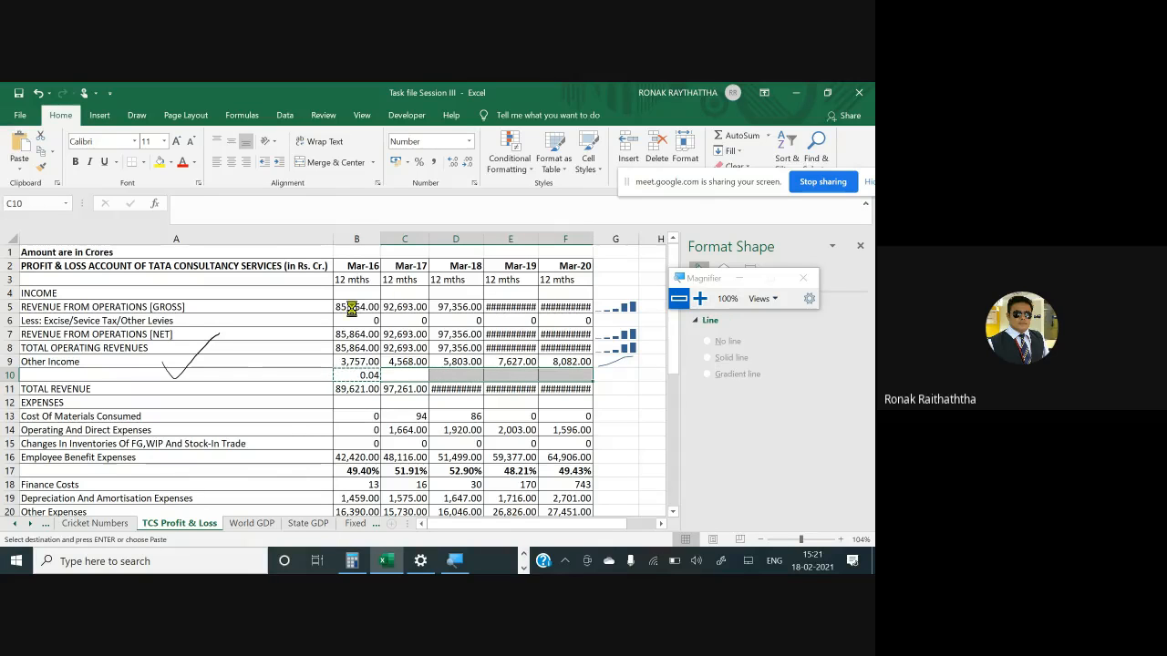
pyautogui.press('Return')
pyautogui.press('Left')
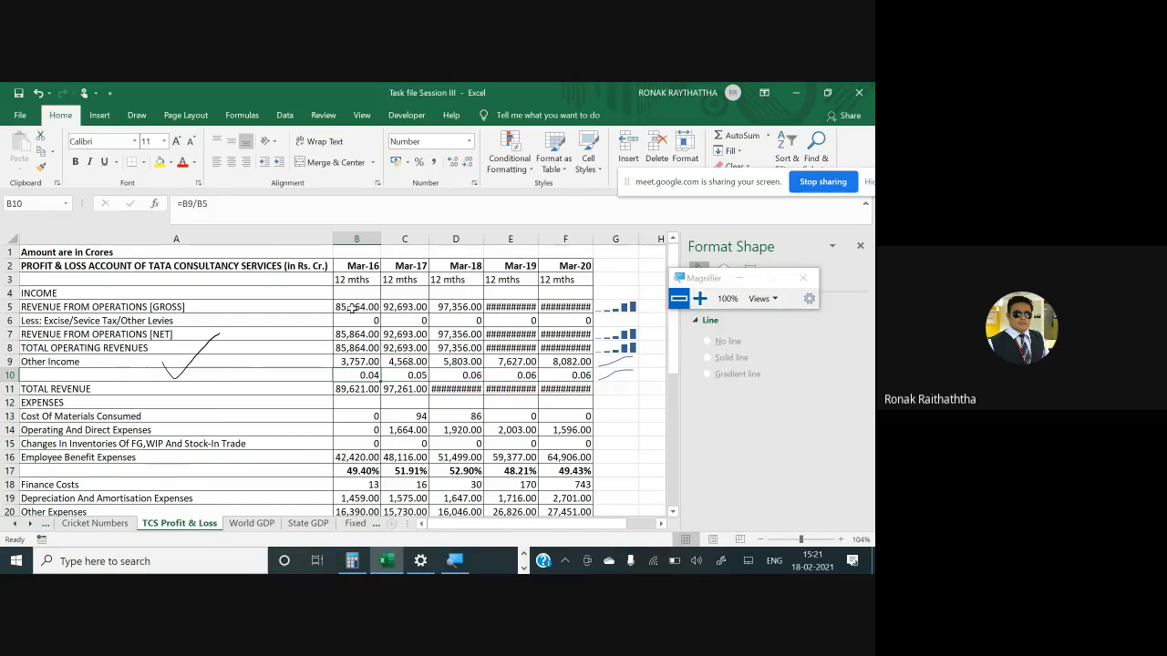
# - Format B10:F10 as percentages with one decimal place
pyautogui.hotkey('shift', 'Right')
pyautogui.hotkey('shift', 'Right')
pyautogui.hotkey('shift', 'Right')
pyautogui.hotkey('shift', 'Right')
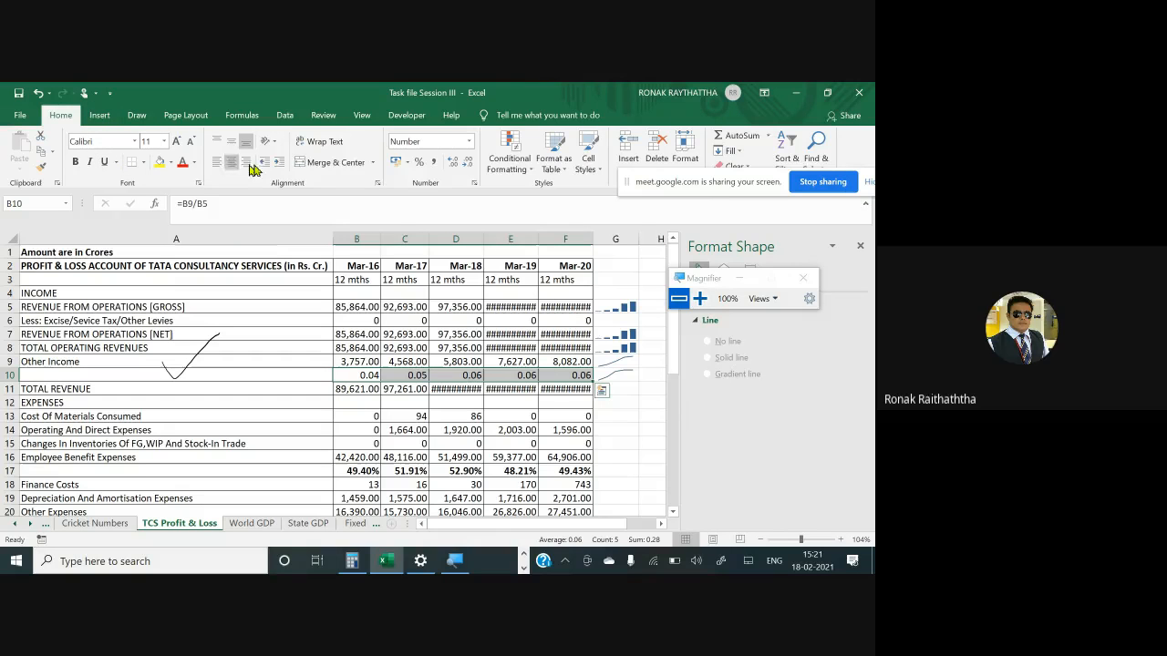
pyautogui.click(420, 164)
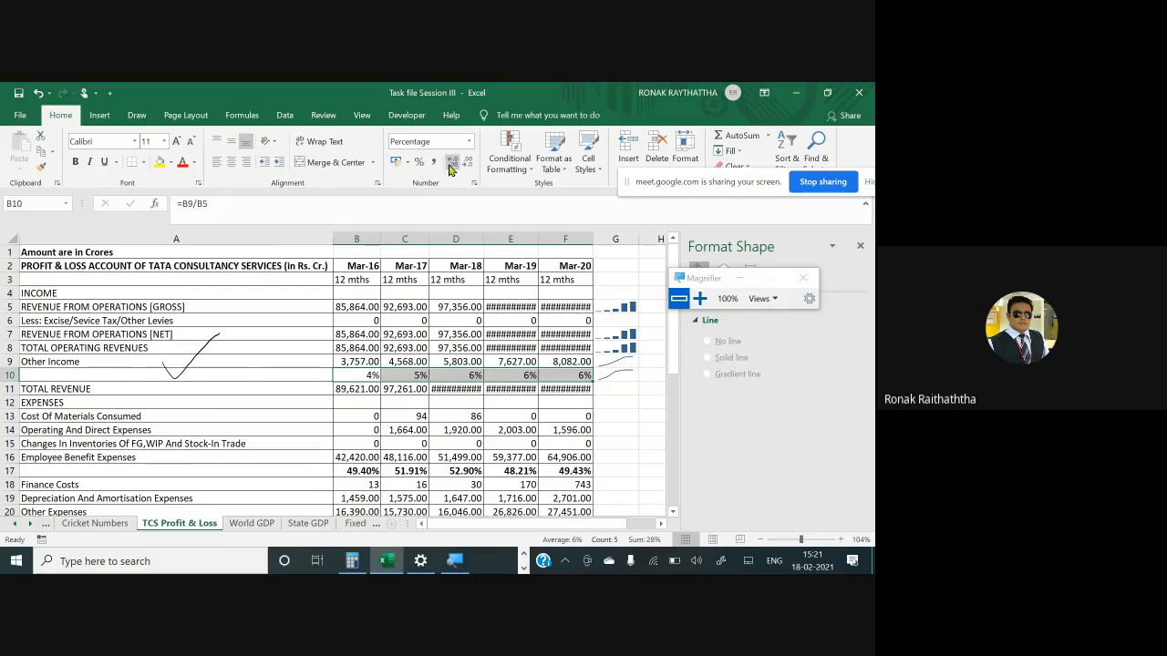
pyautogui.click(451, 164)
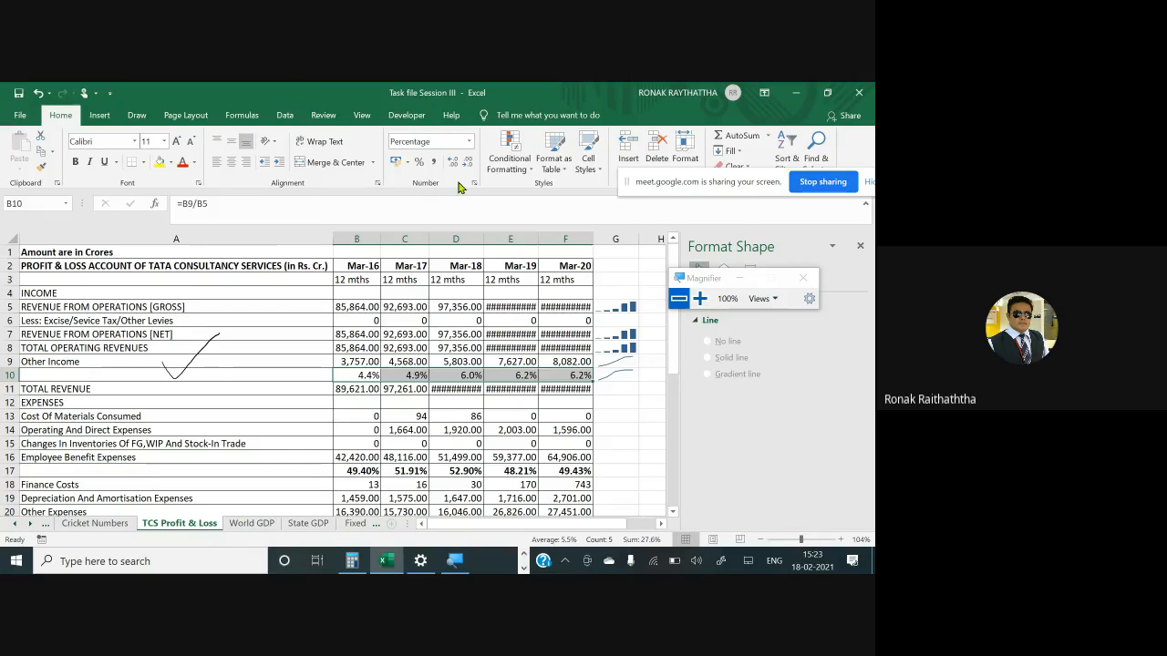
# - Check the Google Meet chat and return to the workbook
pyautogui.hotkey('alt', 'Tab')
pyautogui.hotkey('alt', 'Tab')
pyautogui.hotkey('alt', 'Tab')
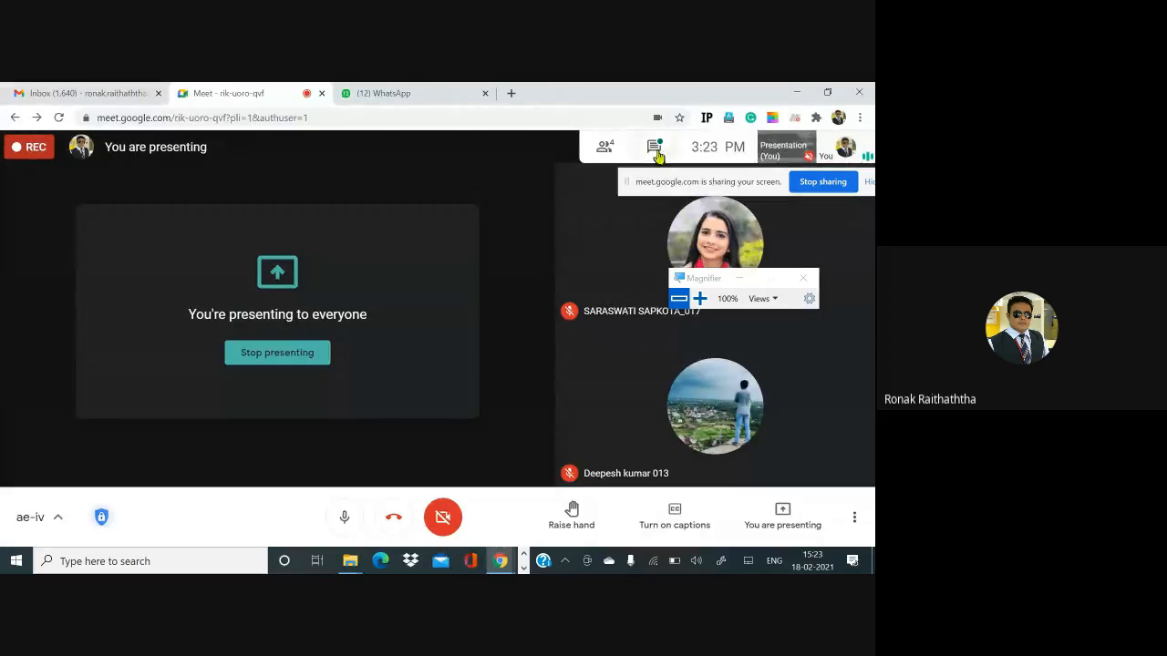
pyautogui.click(656, 151)
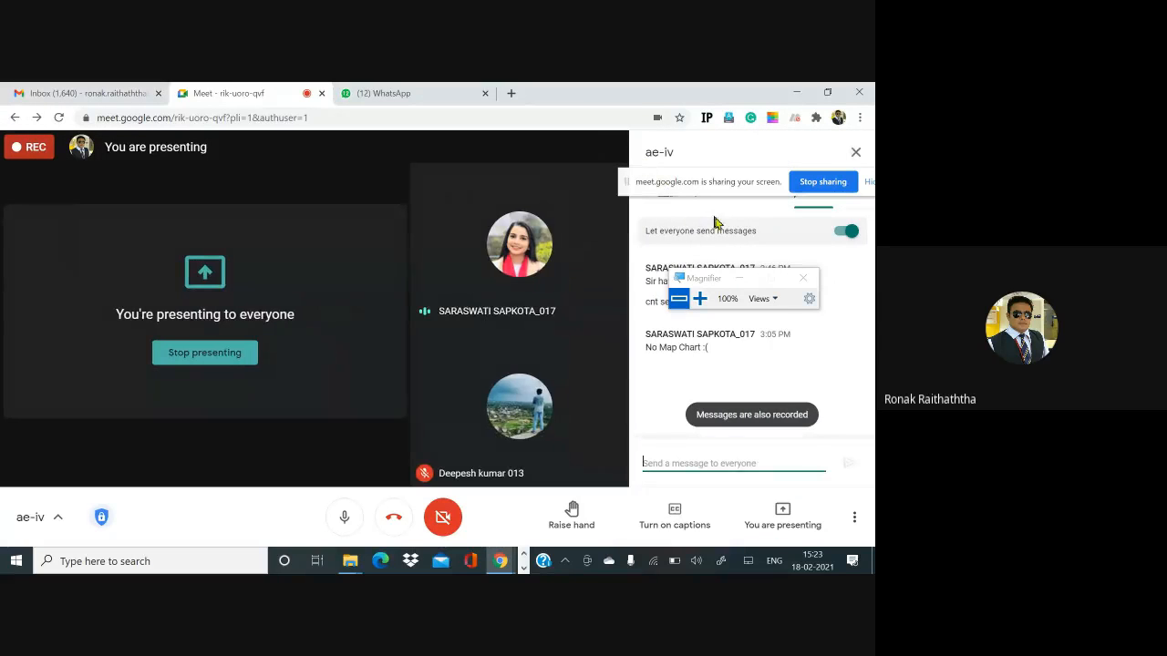
pyautogui.moveTo(702, 281); pyautogui.dragTo(727, 219)
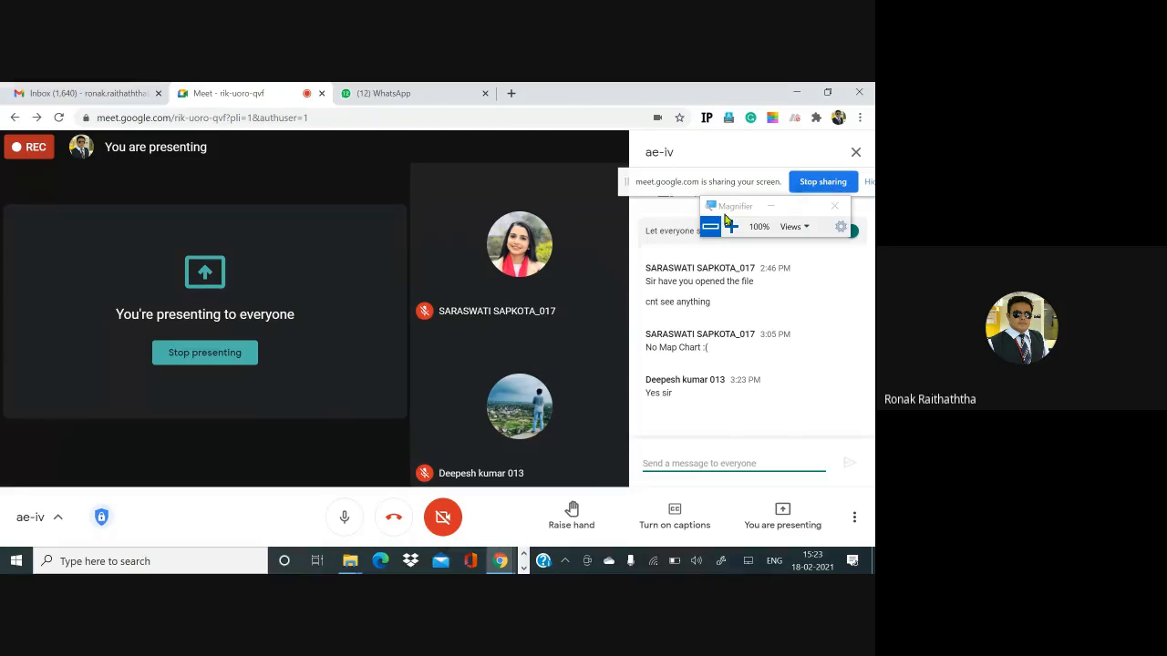
pyautogui.hotkey('alt', 'Tab')
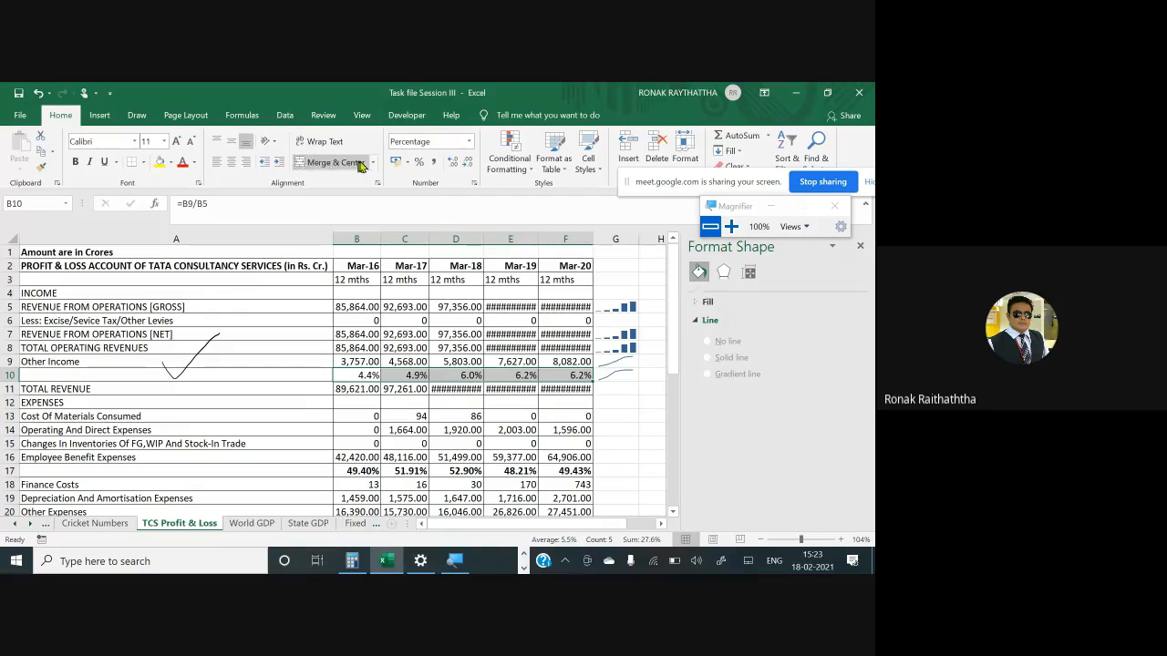
# - Increase the decimals of row 10's percentages to three places and switch to the Cricket Numbers sheet
pyautogui.click(449, 162)
pyautogui.click(449, 162)
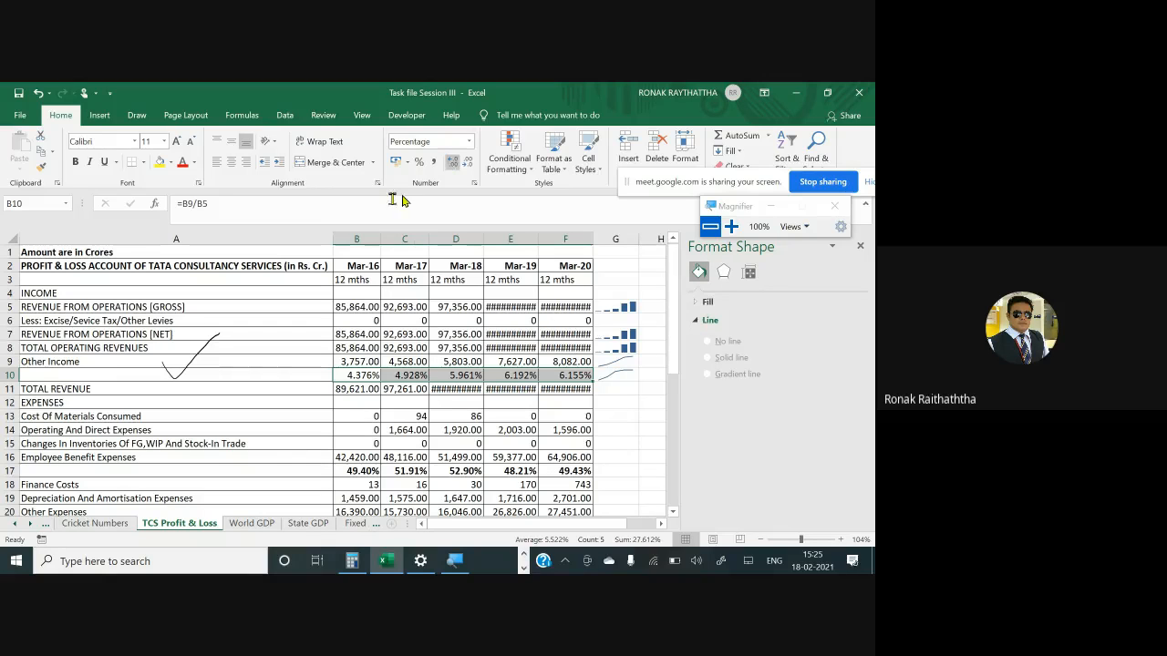
pyautogui.click(94, 523)
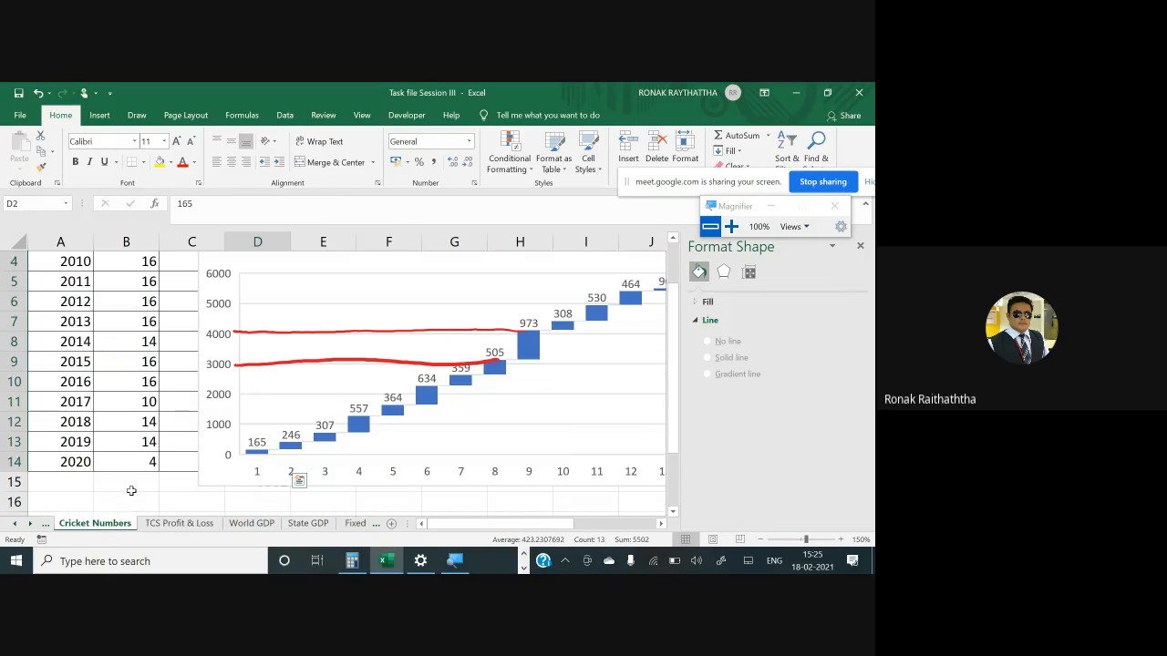
# - Browse through the workbook's other sheets and their charts
pyautogui.scroll(-3, 131, 490)
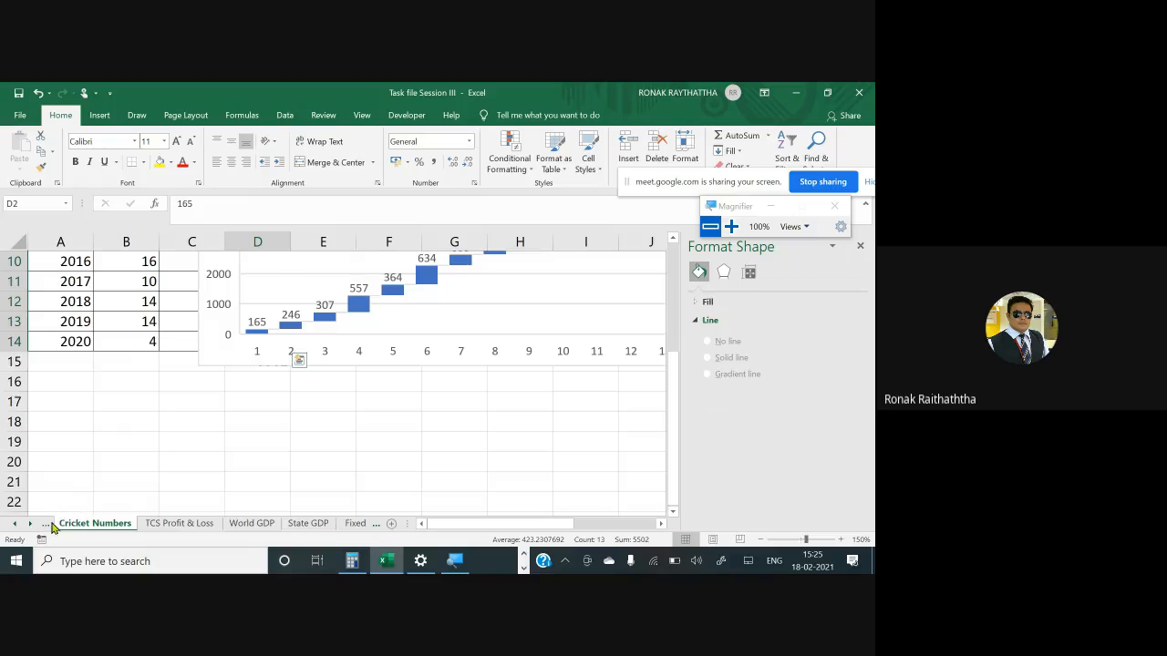
pyautogui.click(45, 524)
pyautogui.click(46, 524)
pyautogui.click(71, 525)
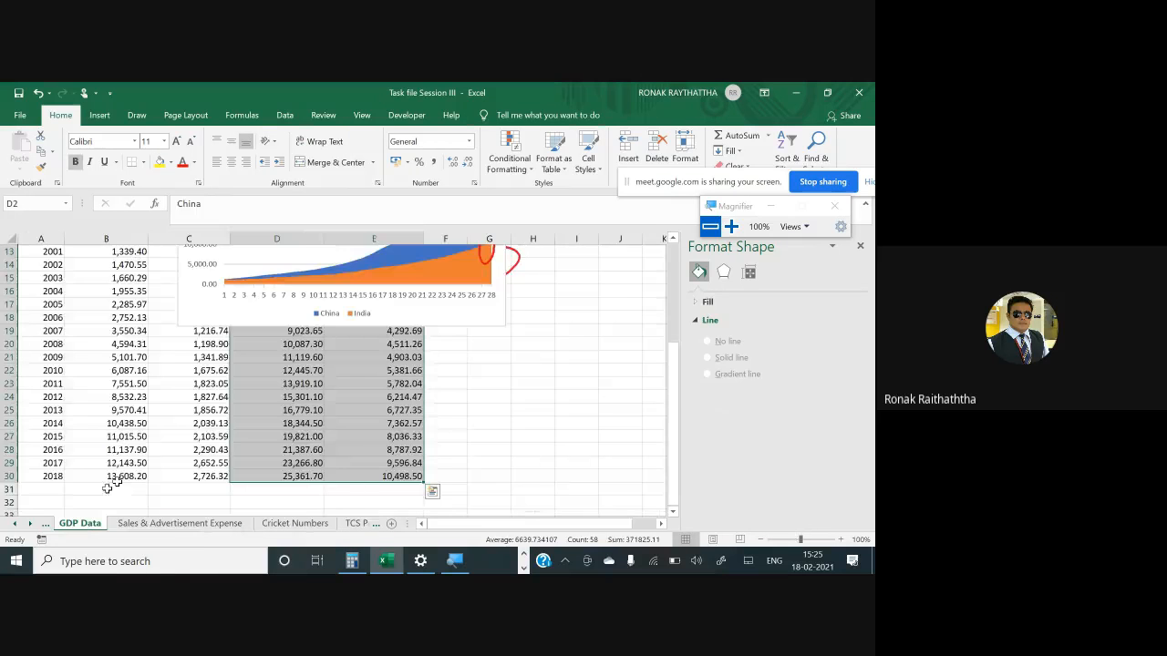
pyautogui.scroll(-3, 173, 436)
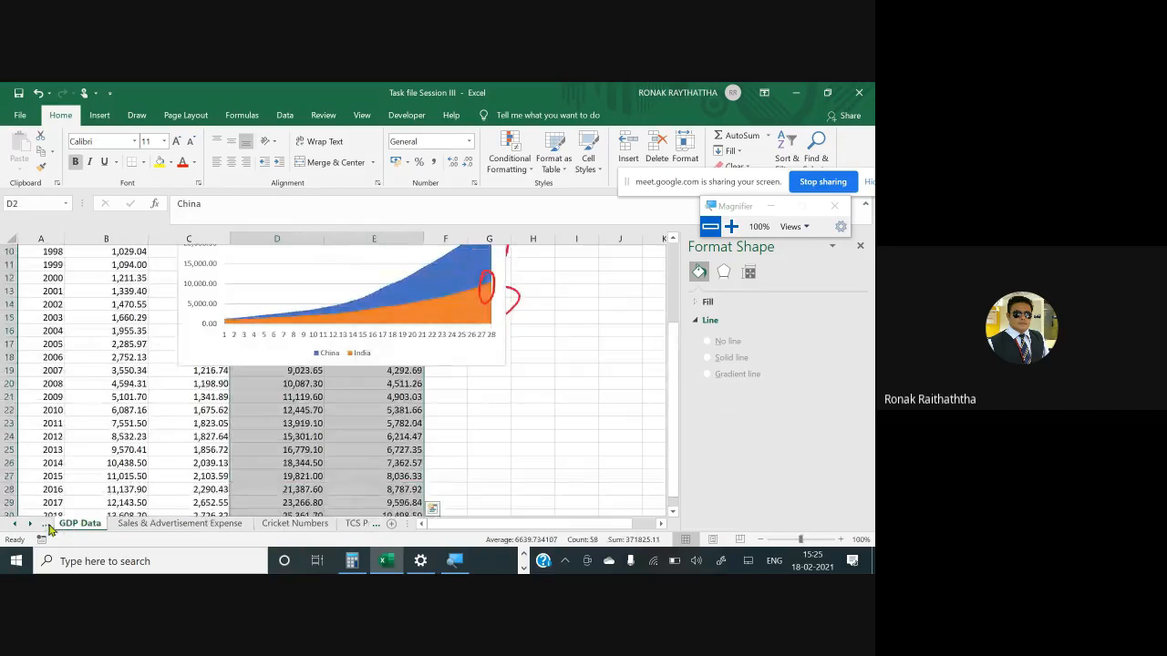
pyautogui.click(45, 524)
pyautogui.click(55, 525)
pyautogui.scroll(2, 104, 481)
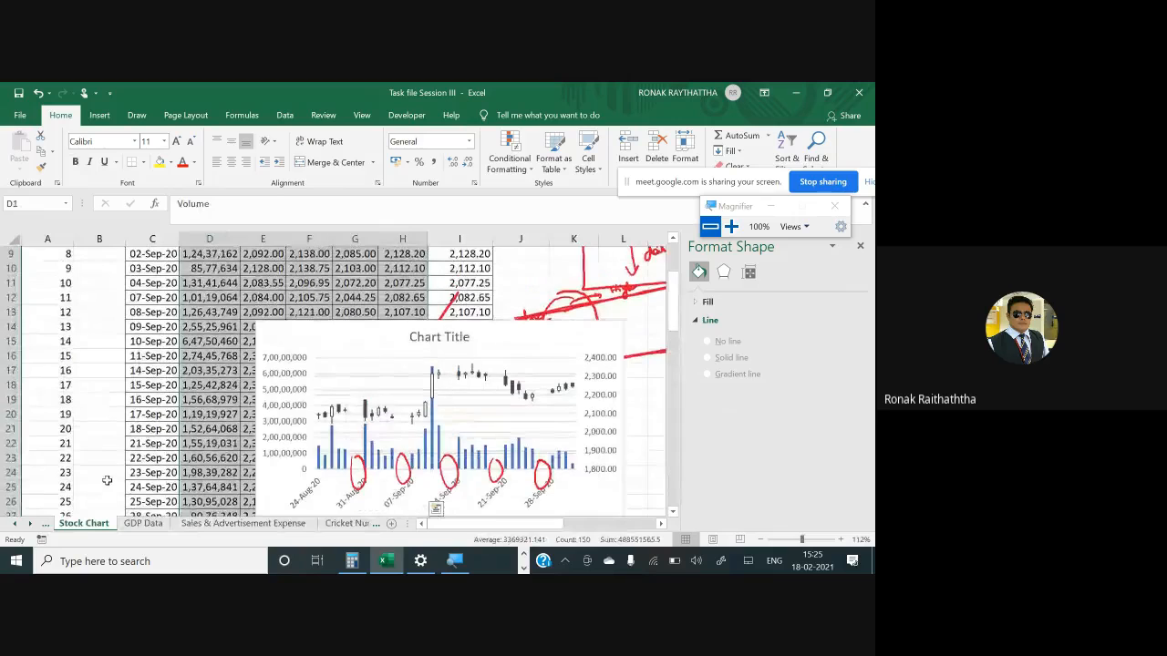
pyautogui.scroll(-4, 106, 480)
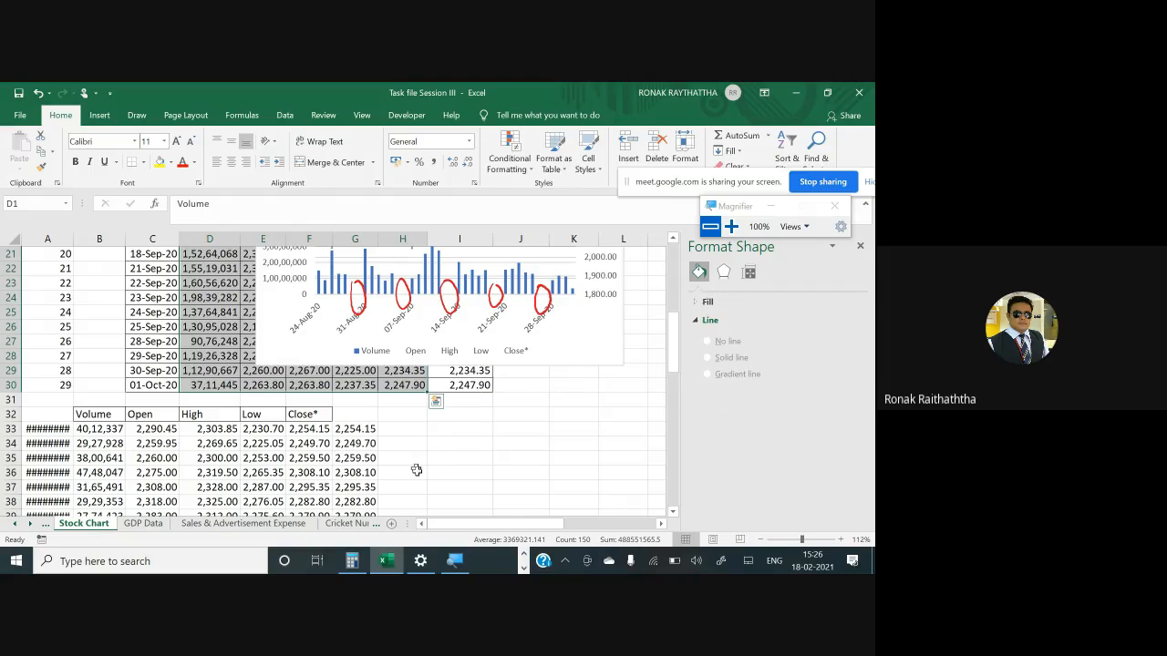
# - Open the MBA BA SEM I (2020-2022)- Attendance sheet workbook from the Excel training of Students folder
pyautogui.click(524, 553)
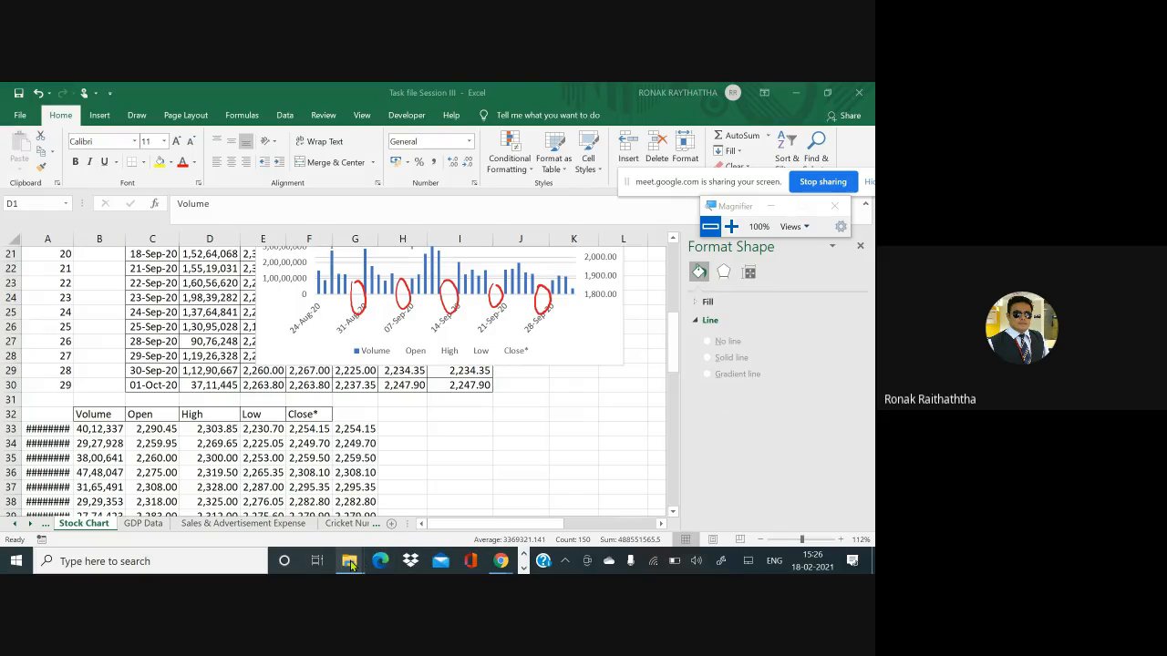
pyautogui.moveTo(351, 565)
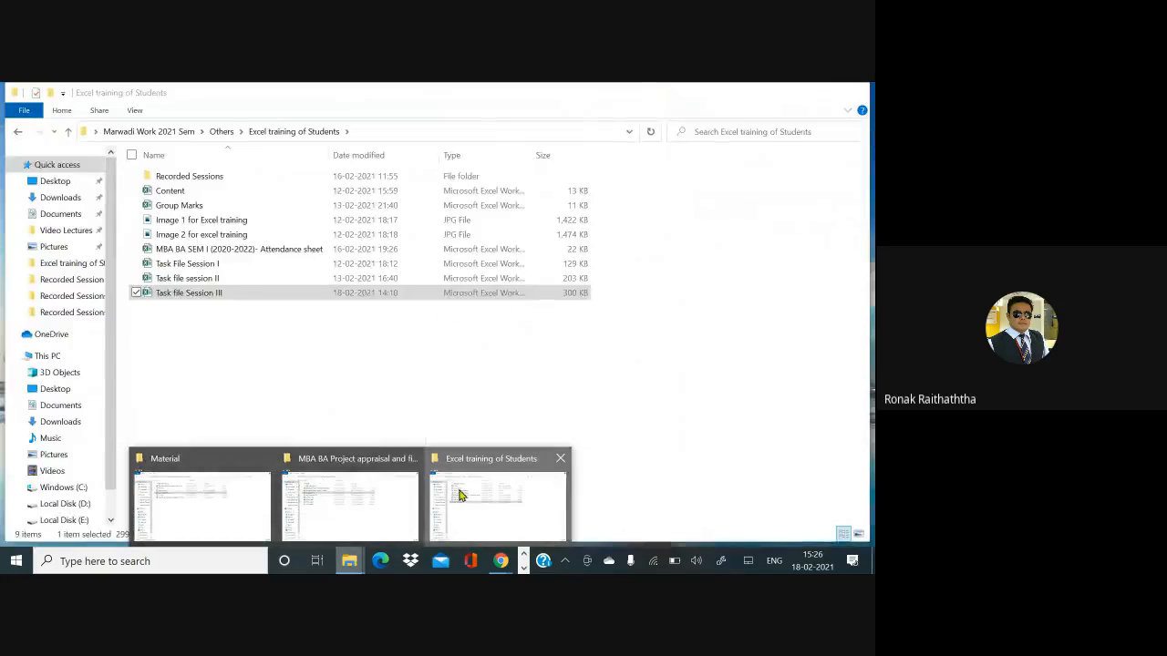
pyautogui.click(461, 495)
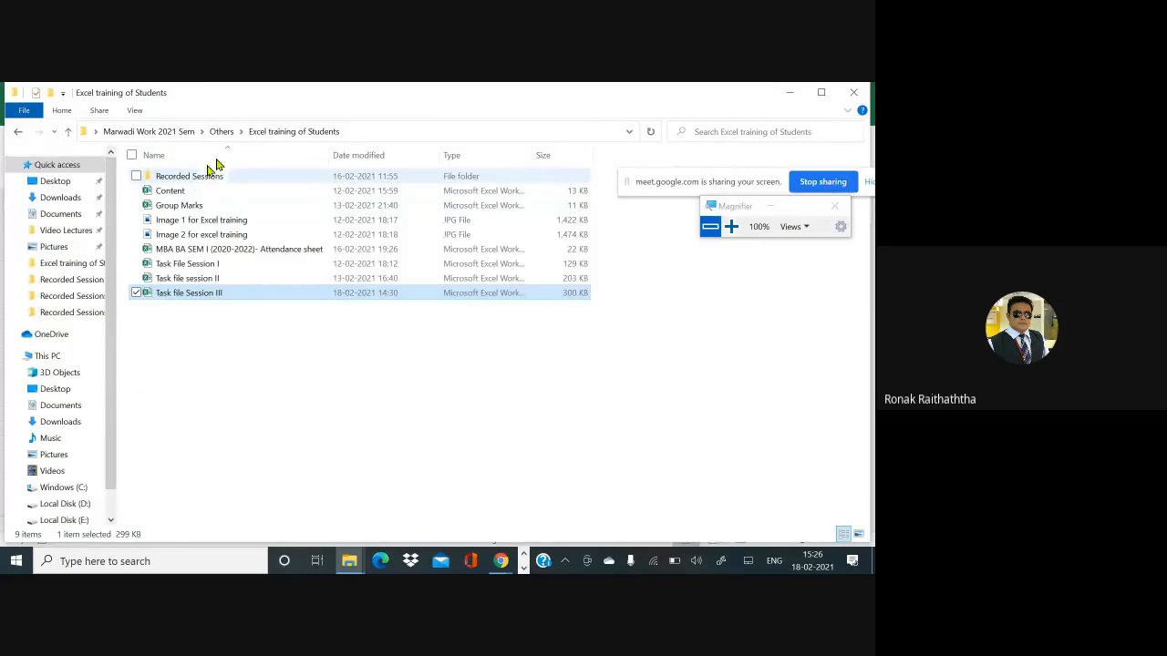
pyautogui.click(223, 131)
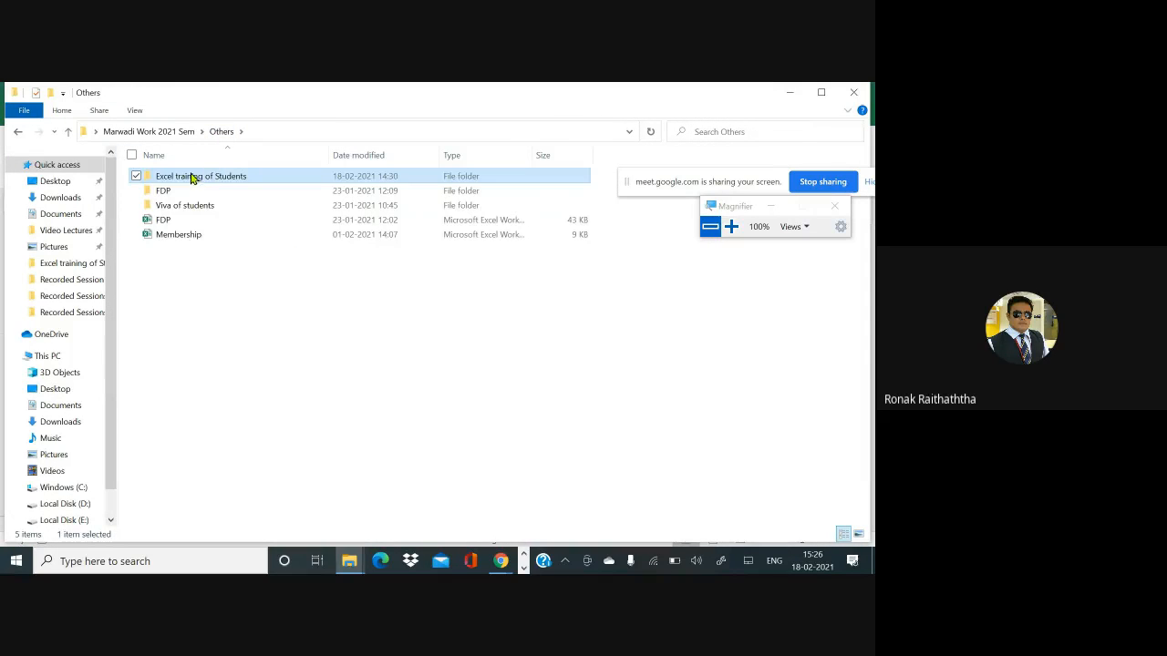
pyautogui.doubleClick(193, 177)
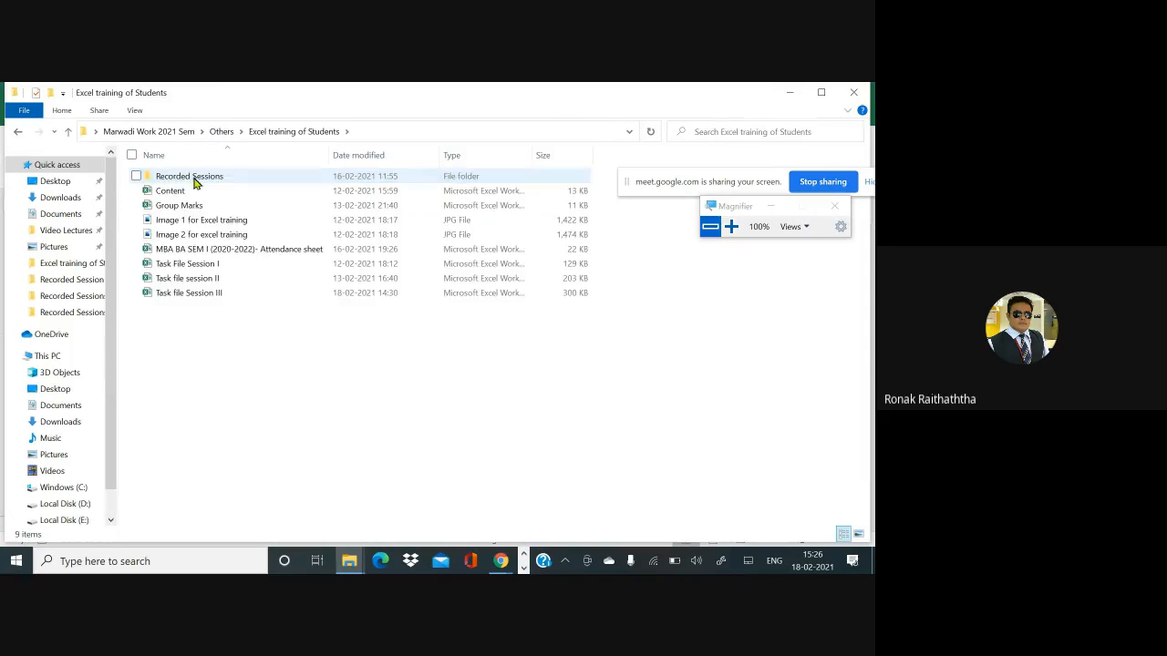
pyautogui.doubleClick(208, 255)
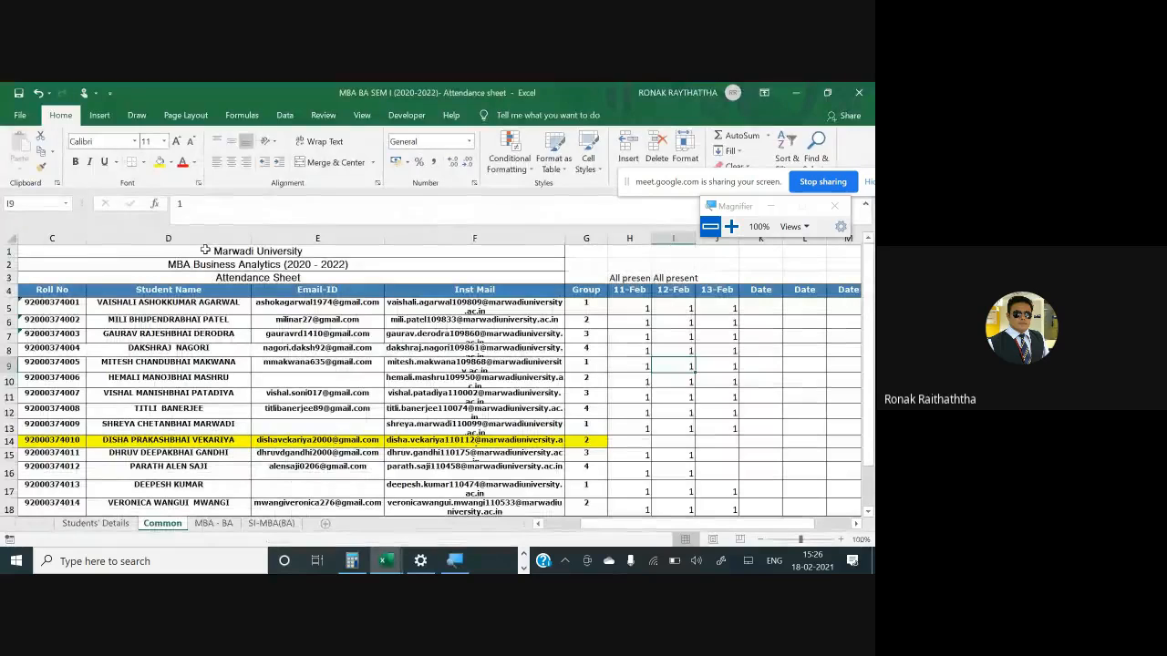
# - Select and copy the student names from D5 down to the last student in the list
pyautogui.click(185, 302)
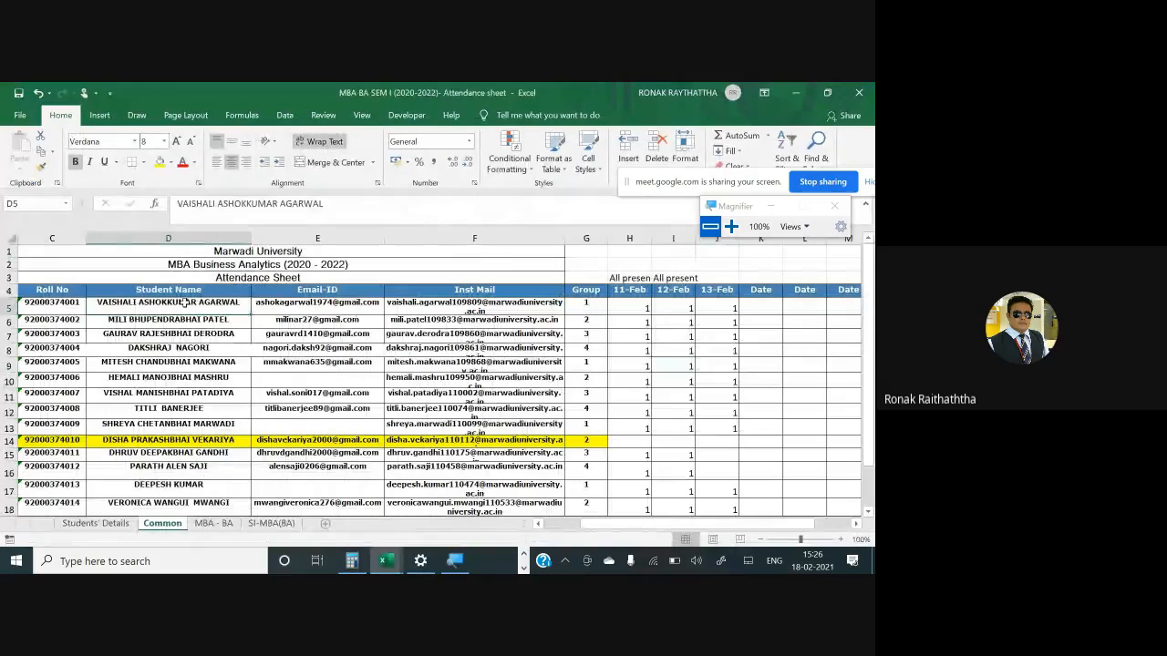
pyautogui.hotkey('ctrl', 'shift', 'Down')
pyautogui.hotkey('ctrl', 'c')
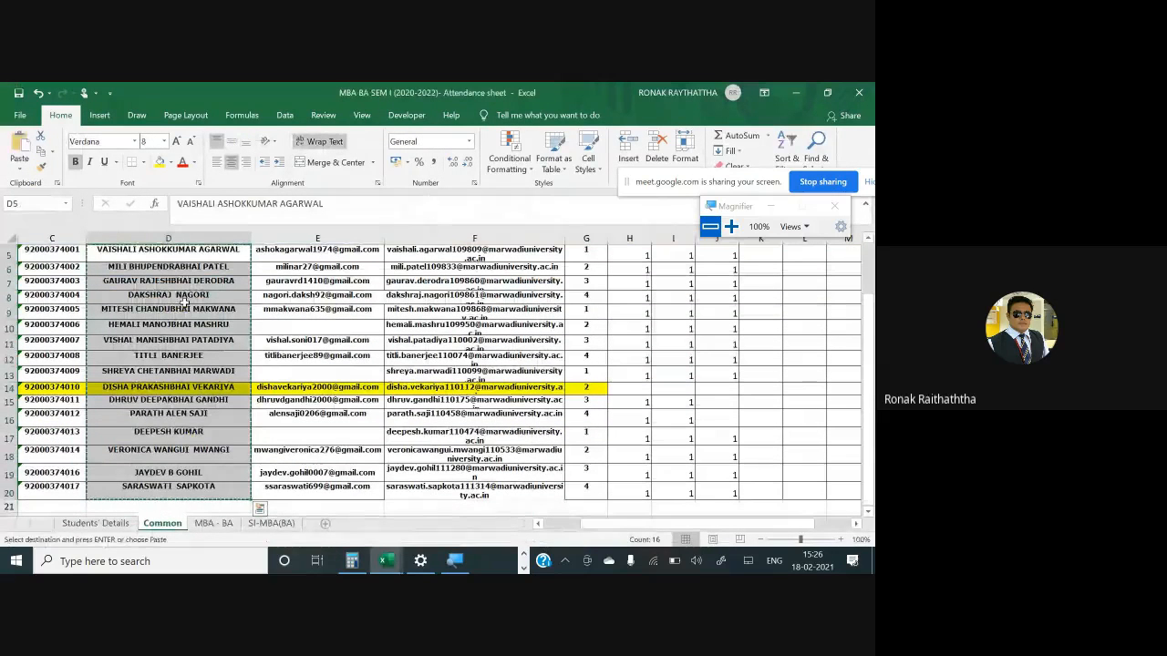
# - Paste the copied student names as values into A1 of the blank sheet in Task file Session III
pyautogui.hotkey('alt', 'Tab')
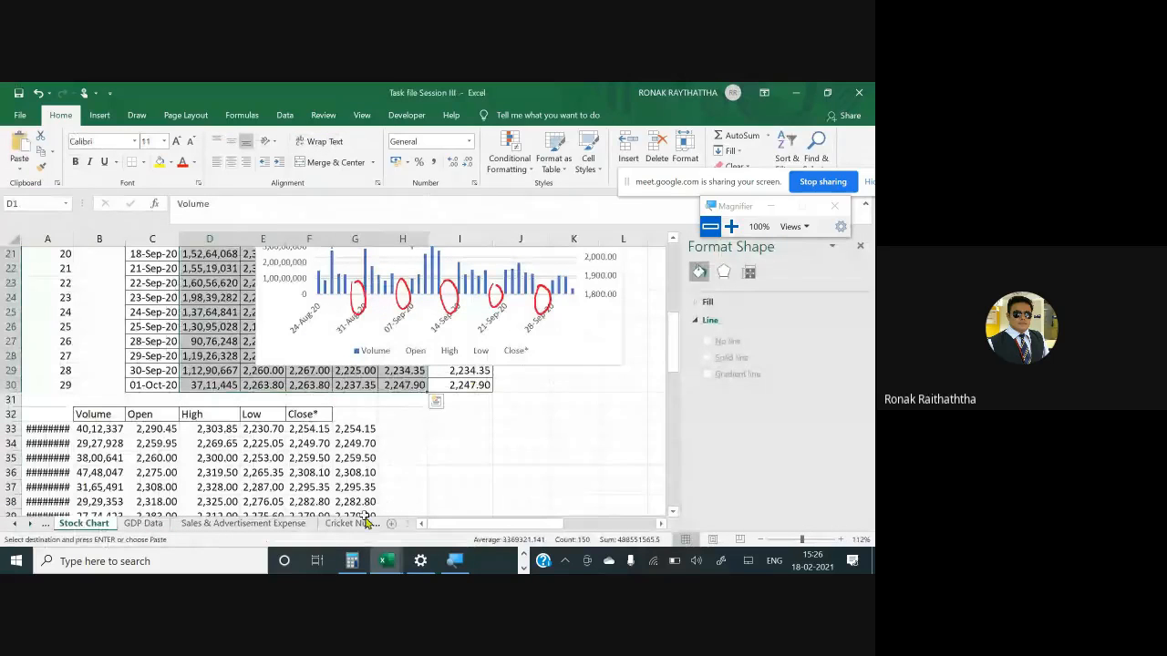
pyautogui.click(365, 525)
pyautogui.click(358, 525)
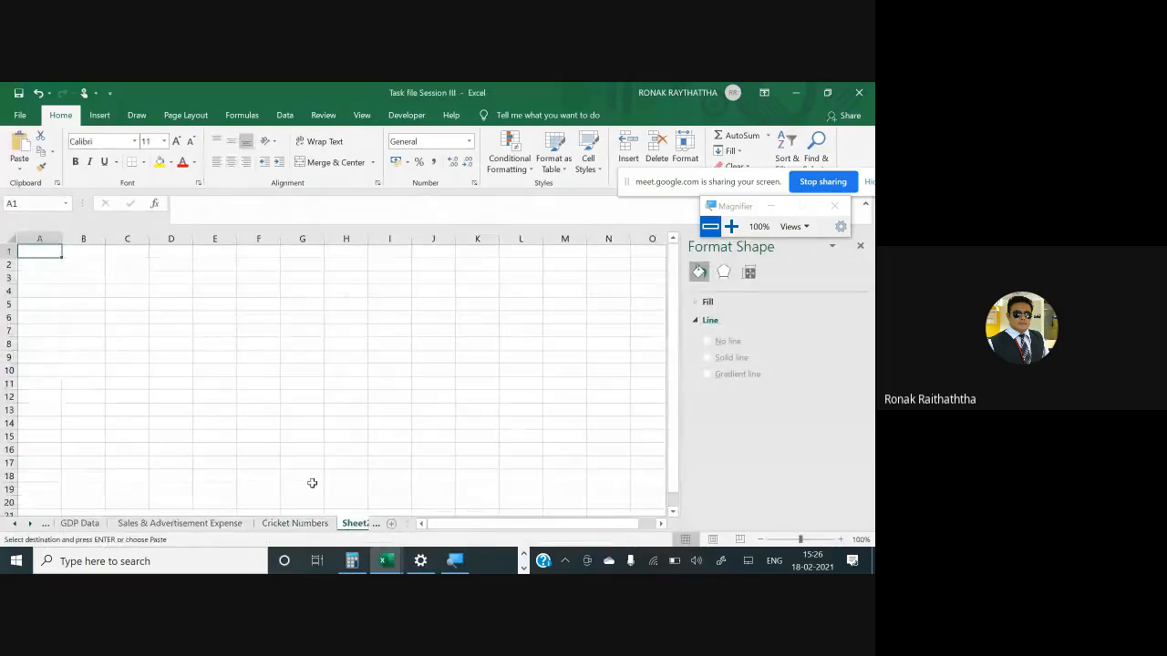
pyautogui.hotkey('ctrl', 'alt', 'v')
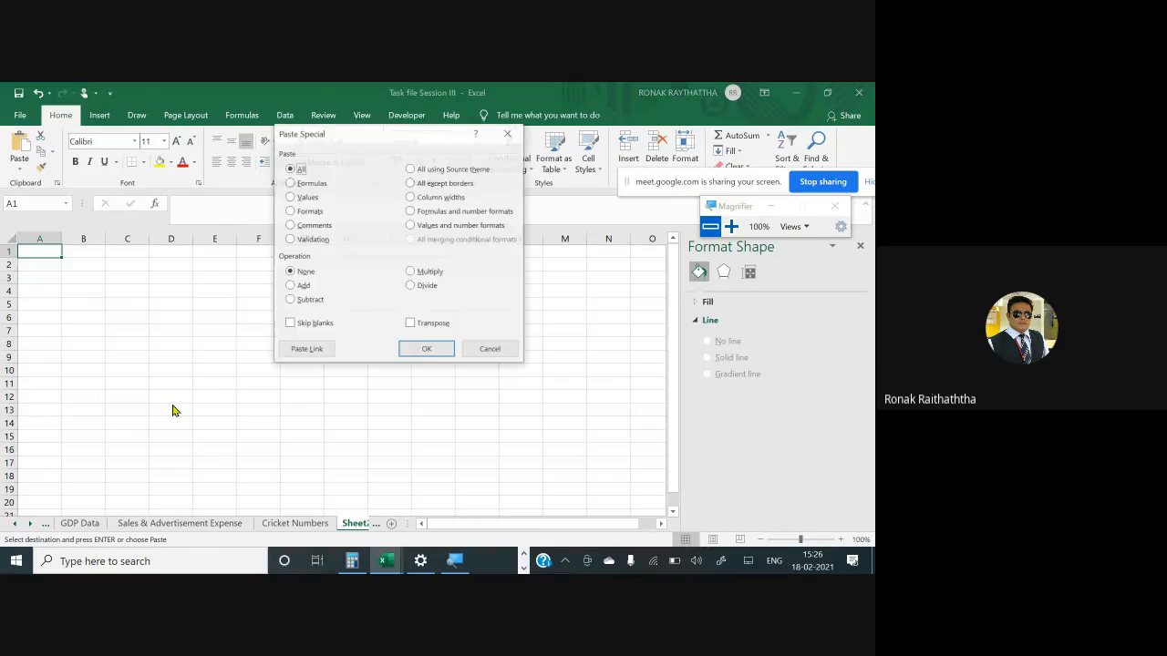
pyautogui.press('Down')
pyautogui.press('Down')
pyautogui.press('Return')
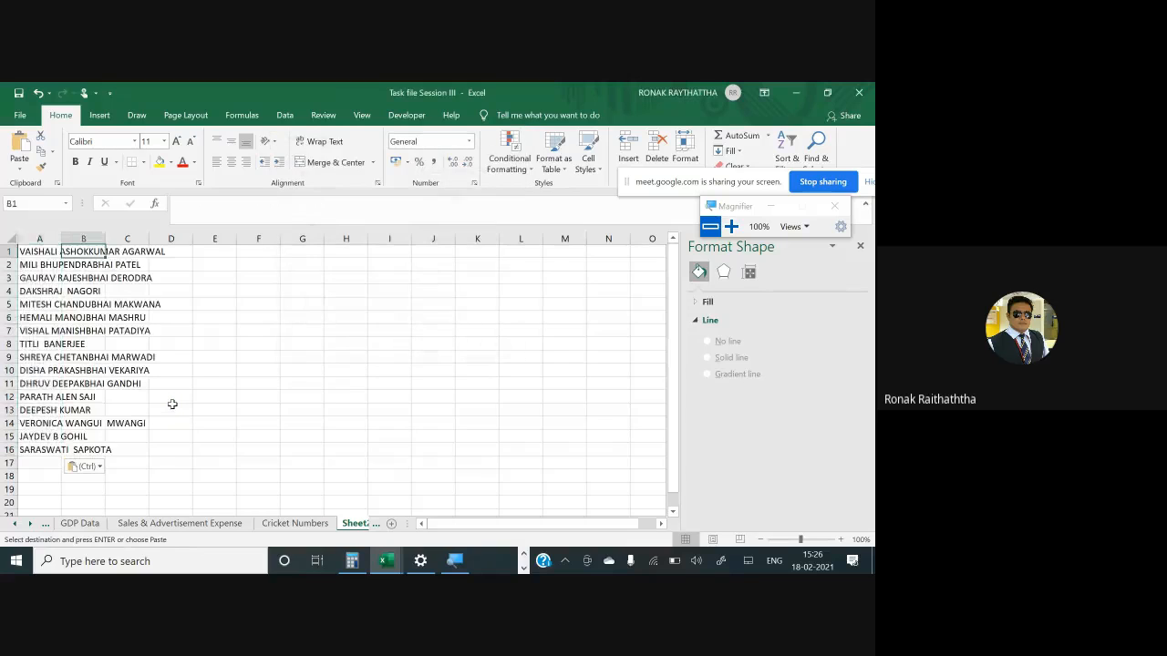
# - Autofit column A to the names and insert a blank row above the first name
pyautogui.hotkey('alt', 'h')
pyautogui.press('o')
pyautogui.press('i')
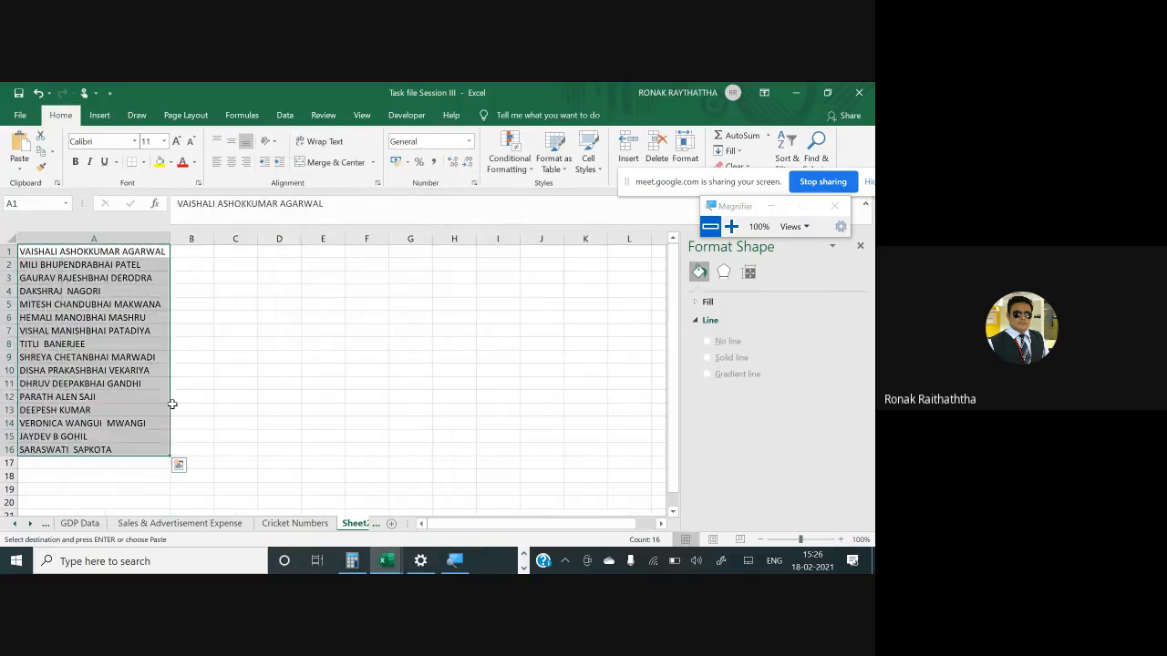
pyautogui.press('Right')
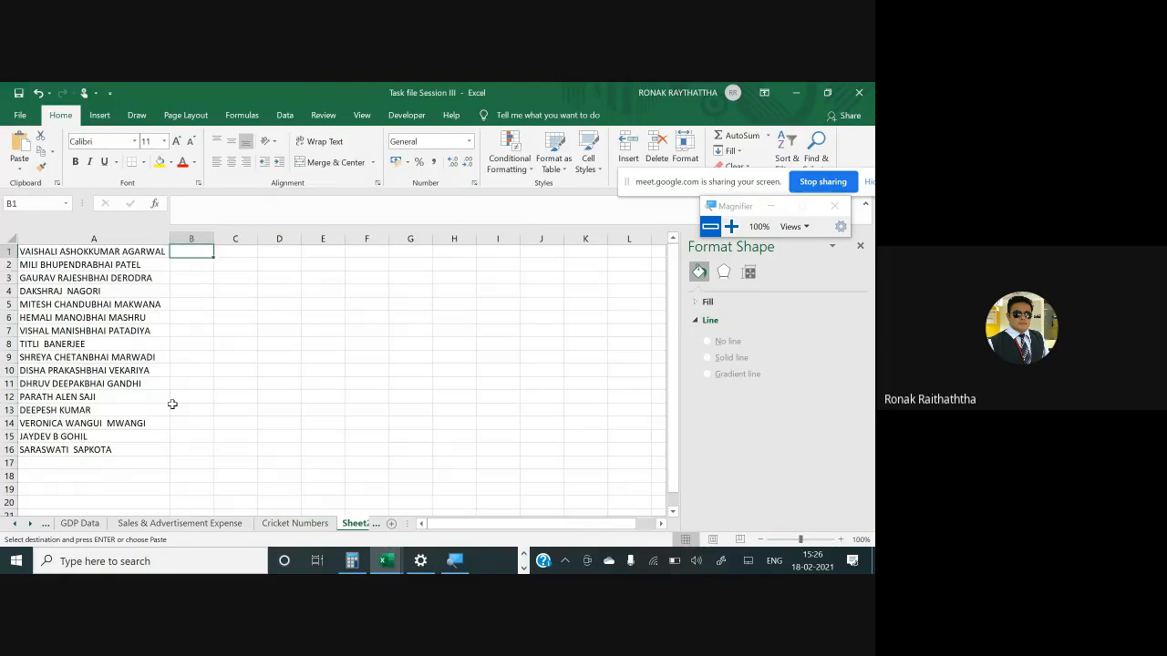
pyautogui.hotkey('shift', 'space')
pyautogui.hotkey('ctrl', 'shift', '+')
pyautogui.press('Down')
pyautogui.press('Down')
pyautogui.press('Up')
# - Switch to the browser and search Google in a new tab for top 10 listed companies in india
pyautogui.hotkey('alt', 'Tab')
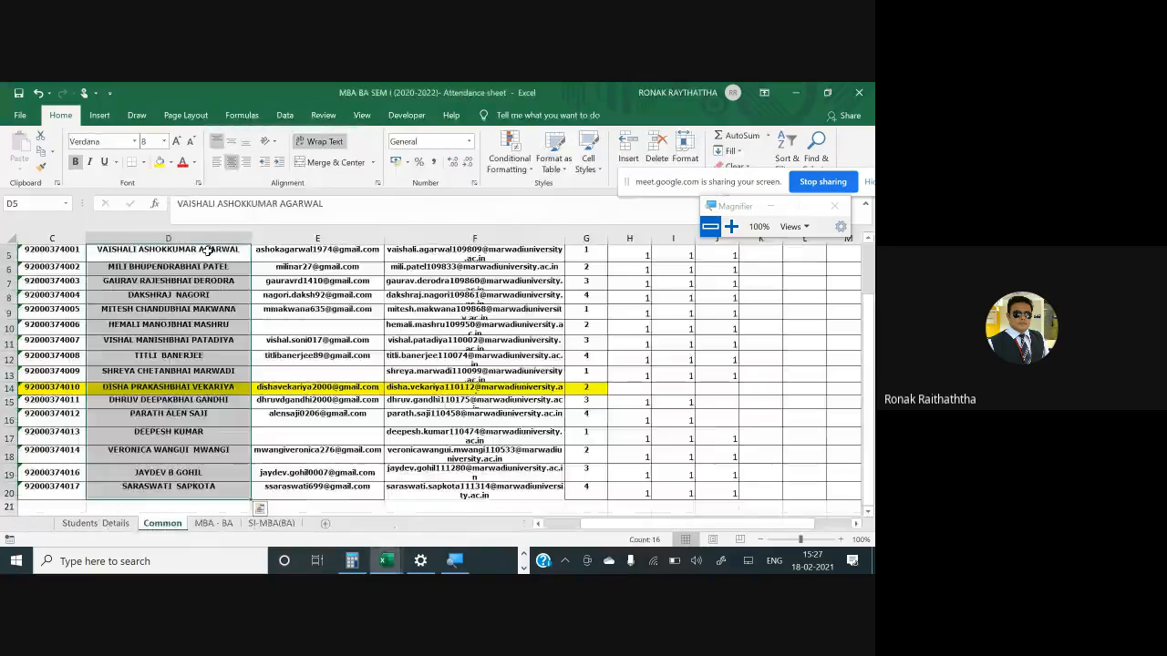
pyautogui.hotkey('alt', 'Tab')
pyautogui.hotkey('alt', 'Tab')
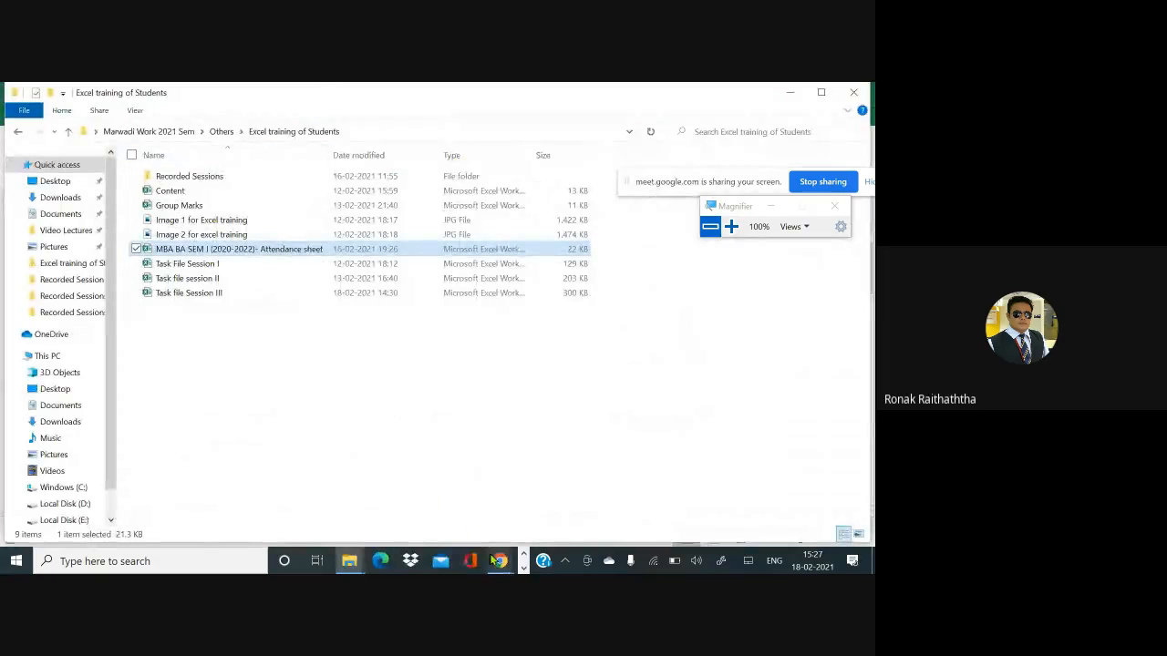
pyautogui.moveTo(501, 561)
pyautogui.click(450, 504)
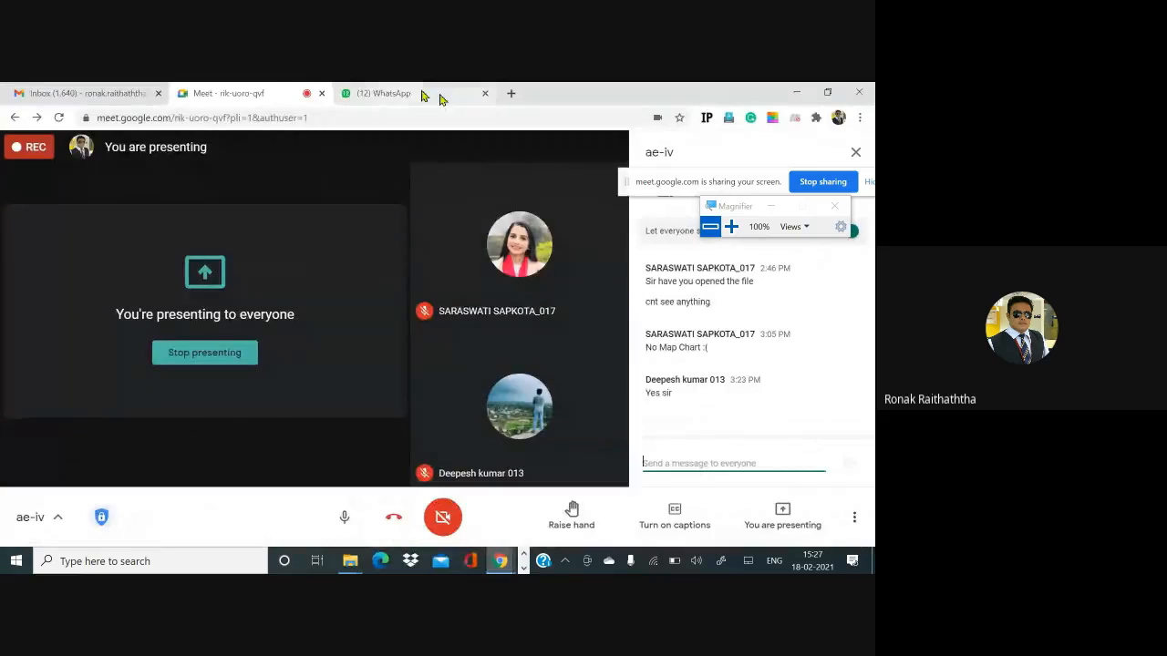
pyautogui.click(511, 95)
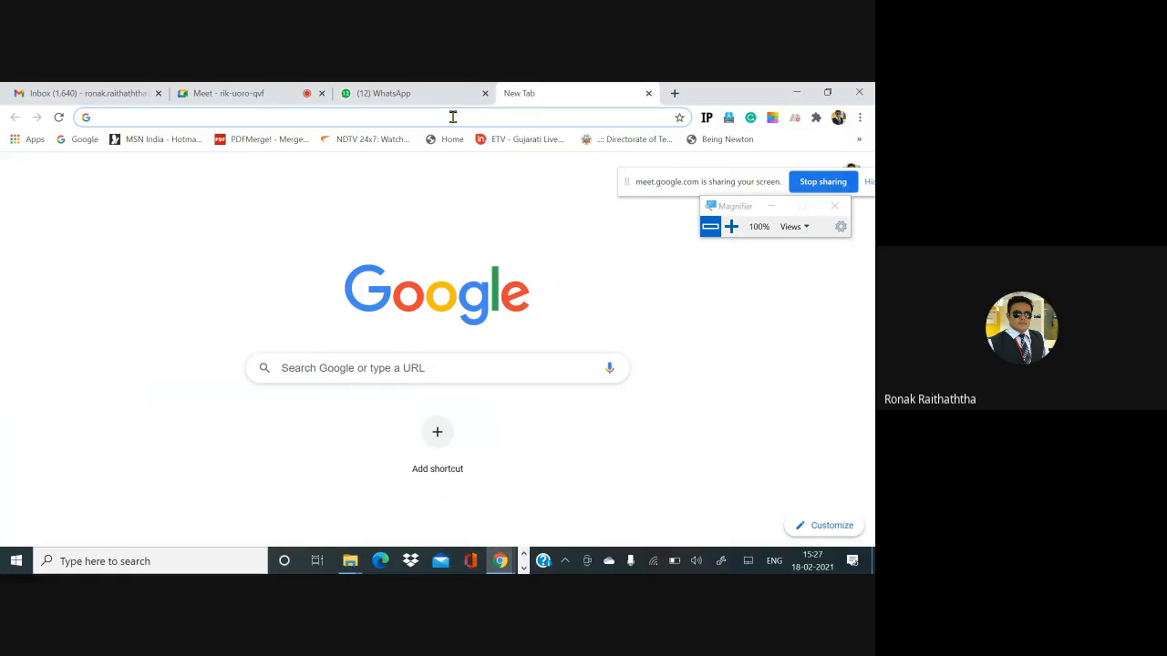
pyautogui.write('top 1-')
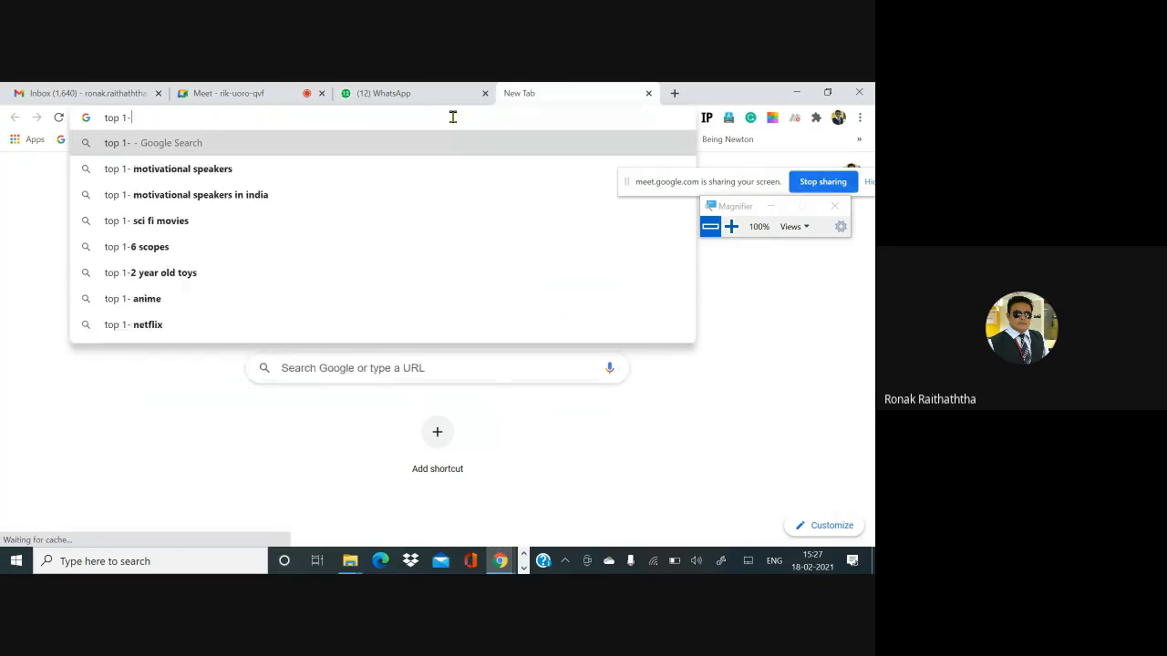
pyautogui.press('BackSpace')
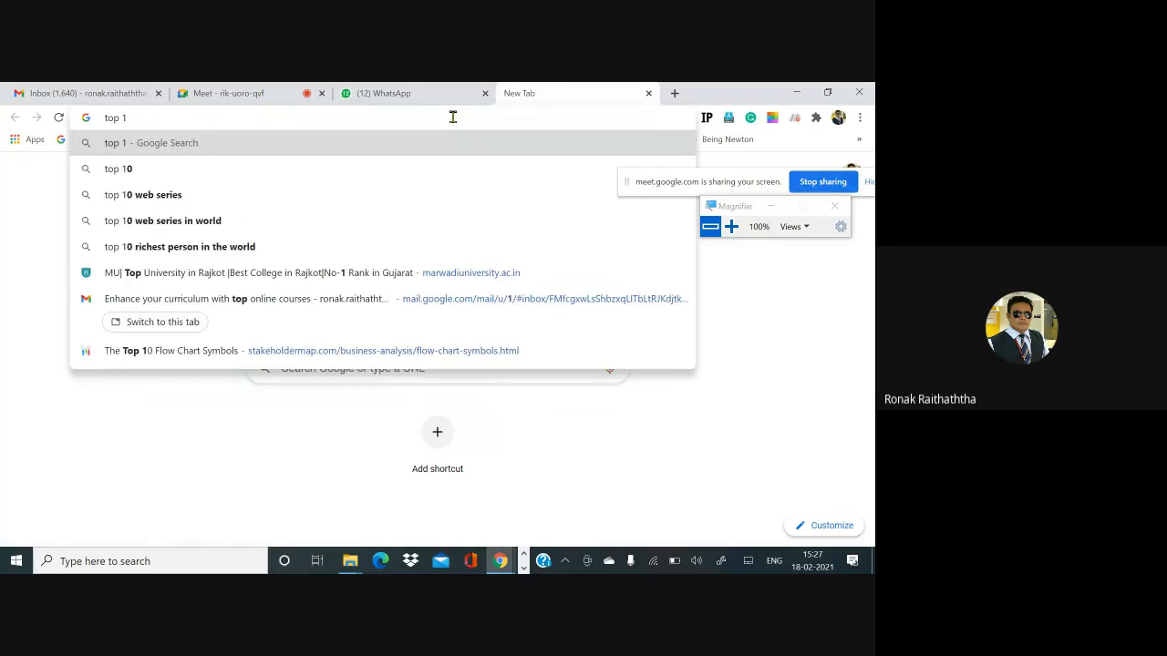
pyautogui.write('0 listed com')
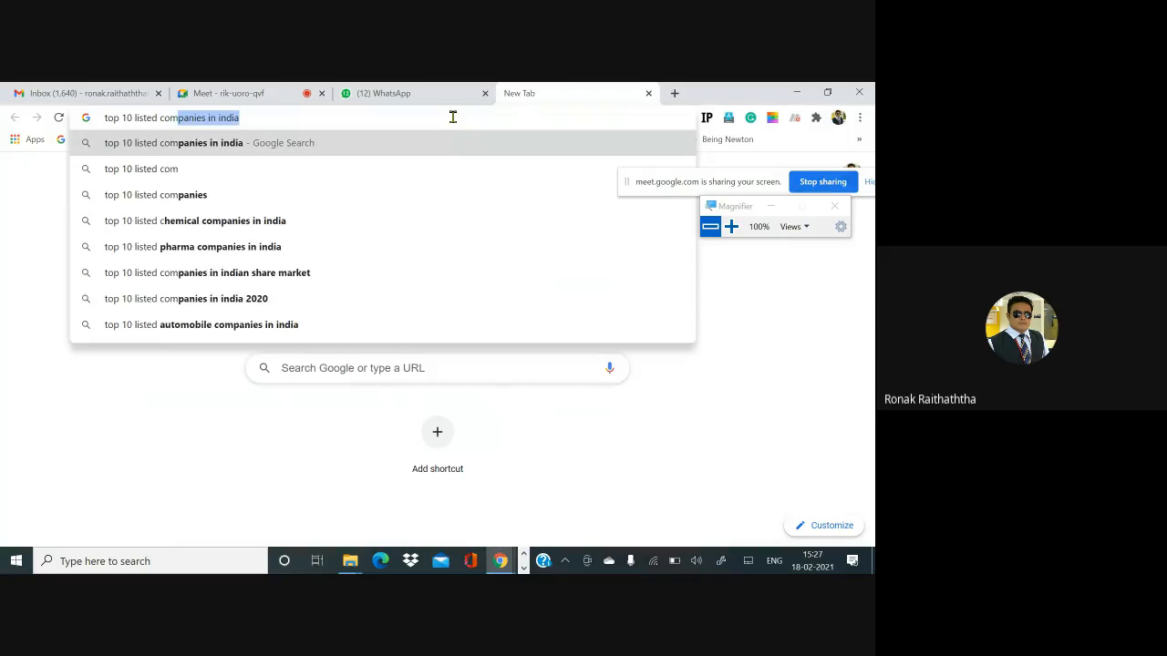
pyautogui.press('Return')
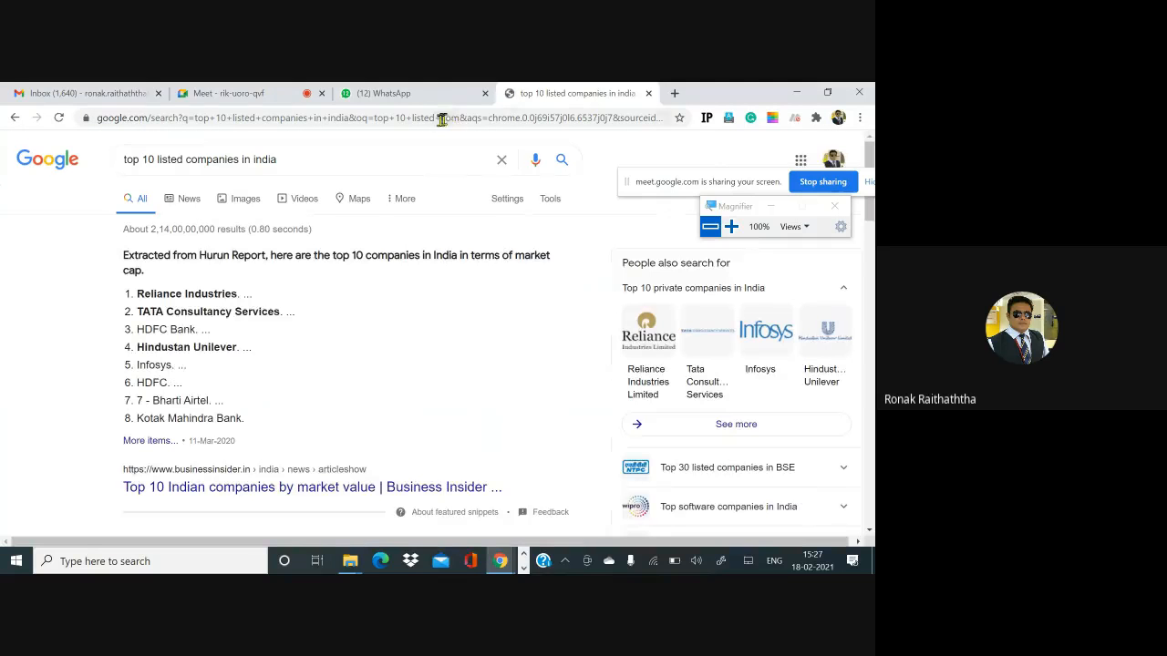
# - Change the search to top 20 listed companies in india
pyautogui.scroll(-2, 204, 351)
pyautogui.scroll(-1, 203, 351)
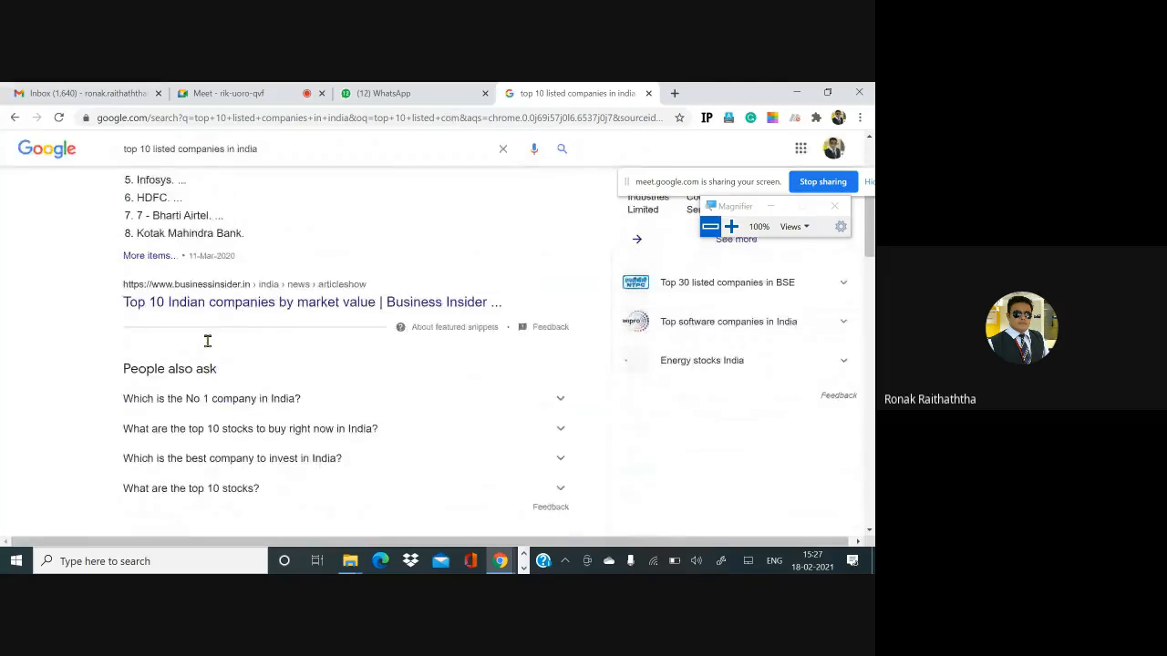
pyautogui.scroll(3, 173, 274)
pyautogui.click(157, 166)
pyautogui.press('BackSpace')
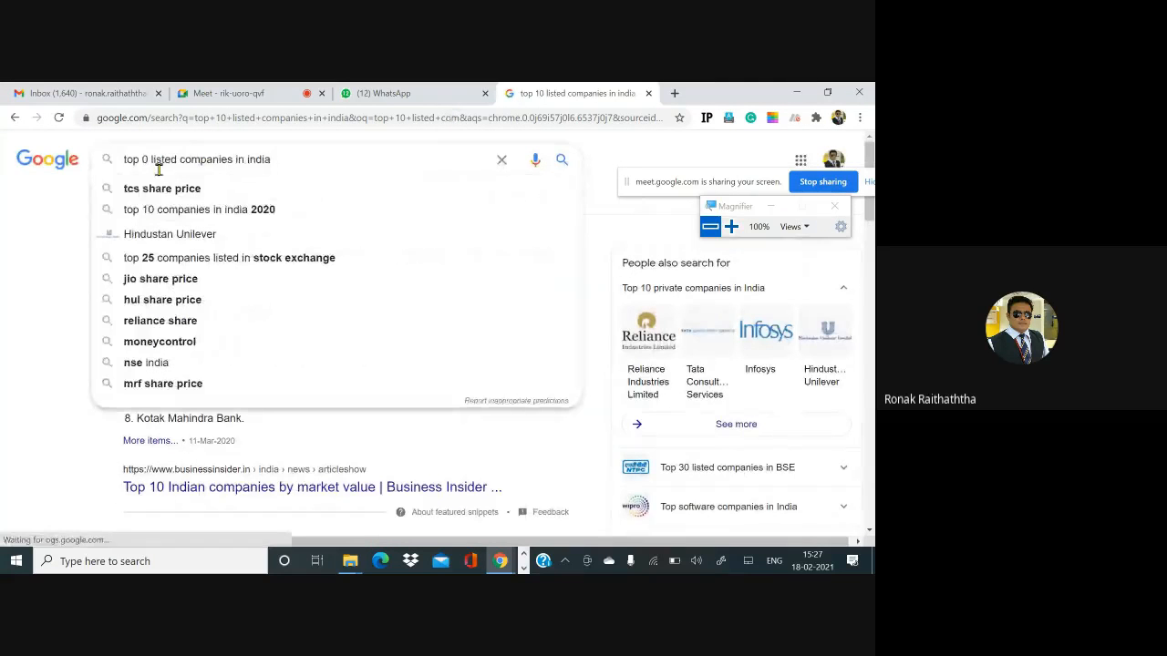
pyautogui.write('2')
pyautogui.press('Return')
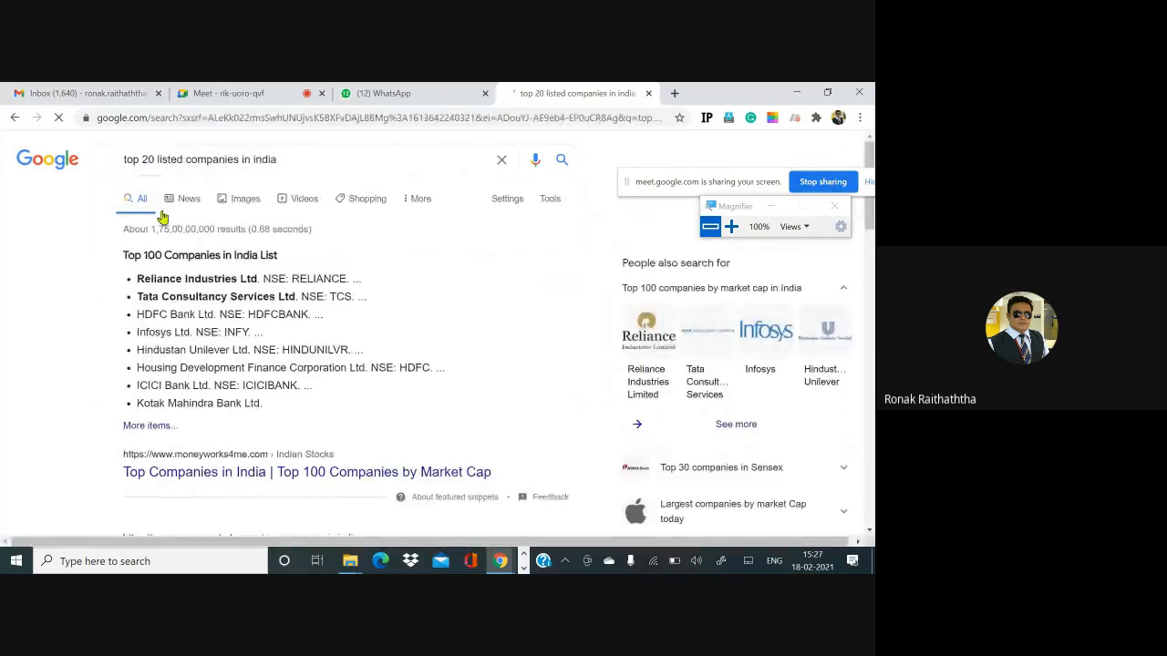
# - Open the moneycontrol result Top Companies in India by Market Capitalization - BSE in a new tab and switch to it
pyautogui.scroll(-4, 182, 264)
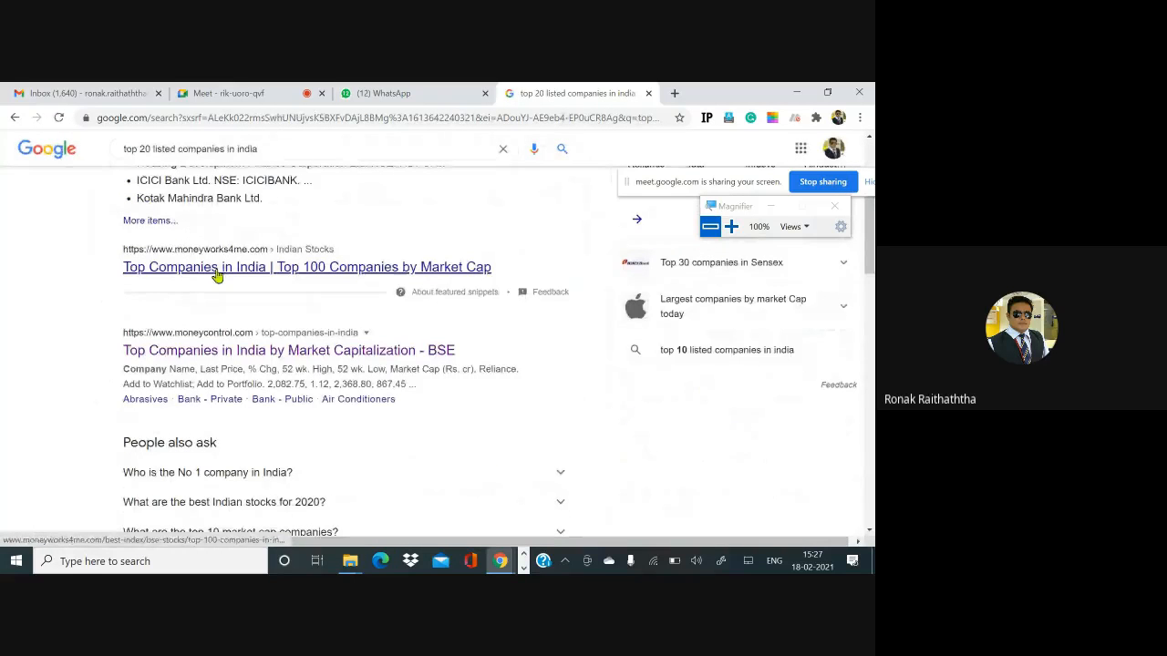
pyautogui.scroll(-3, 217, 275)
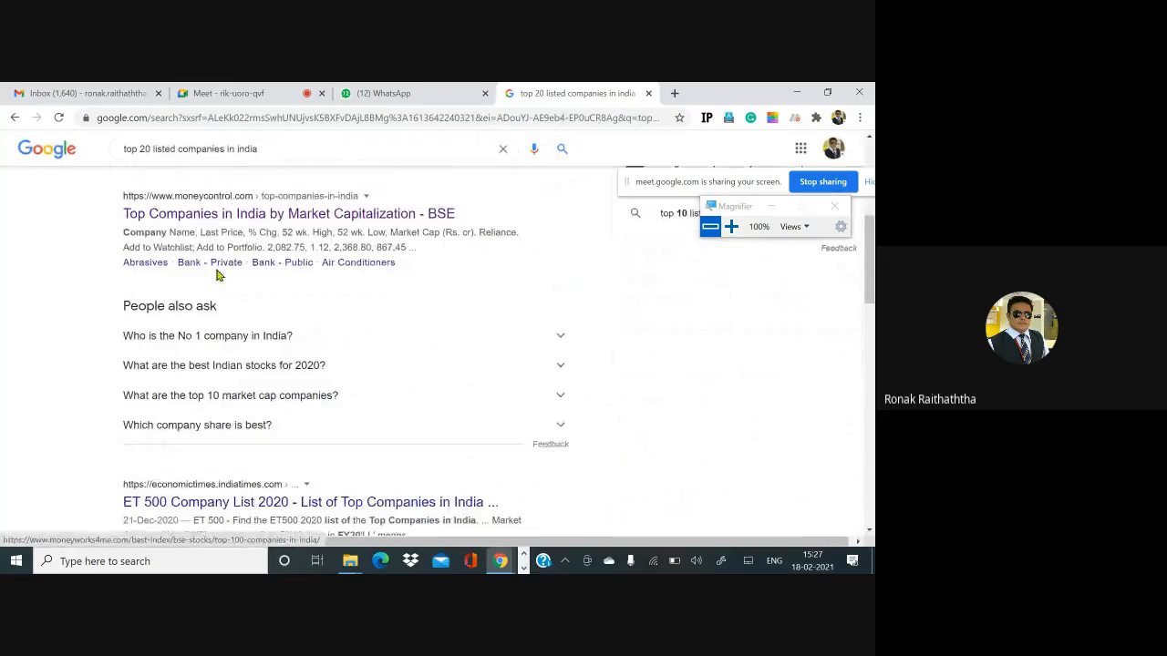
pyautogui.rightClick(290, 224)
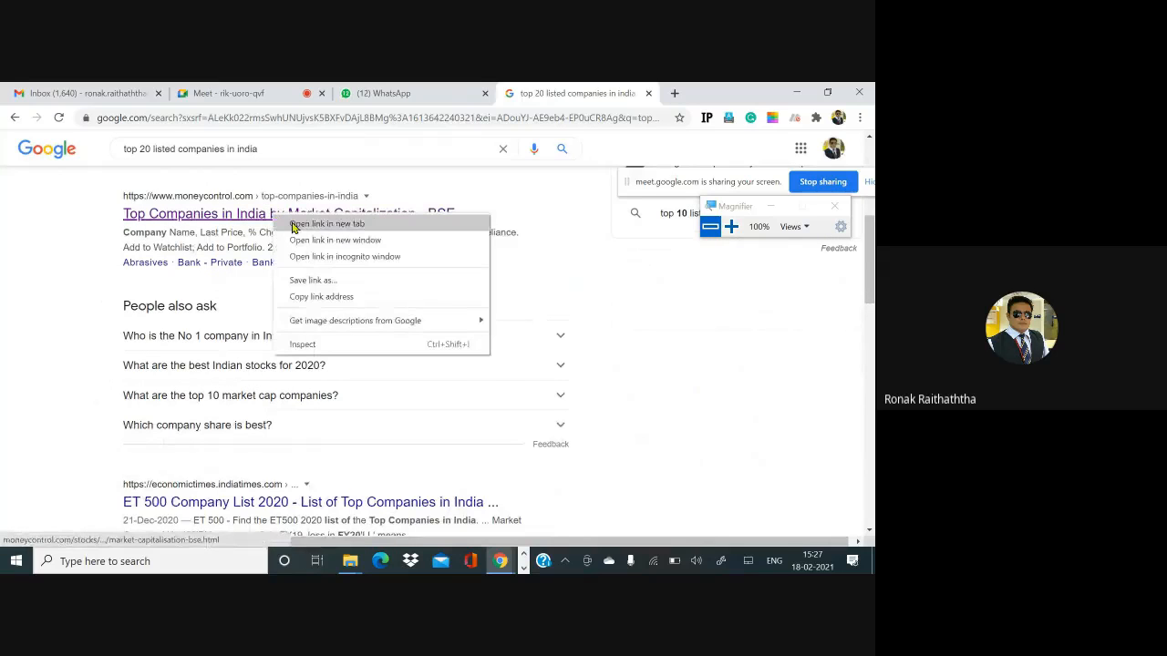
pyautogui.click(295, 231)
pyautogui.click(645, 91)
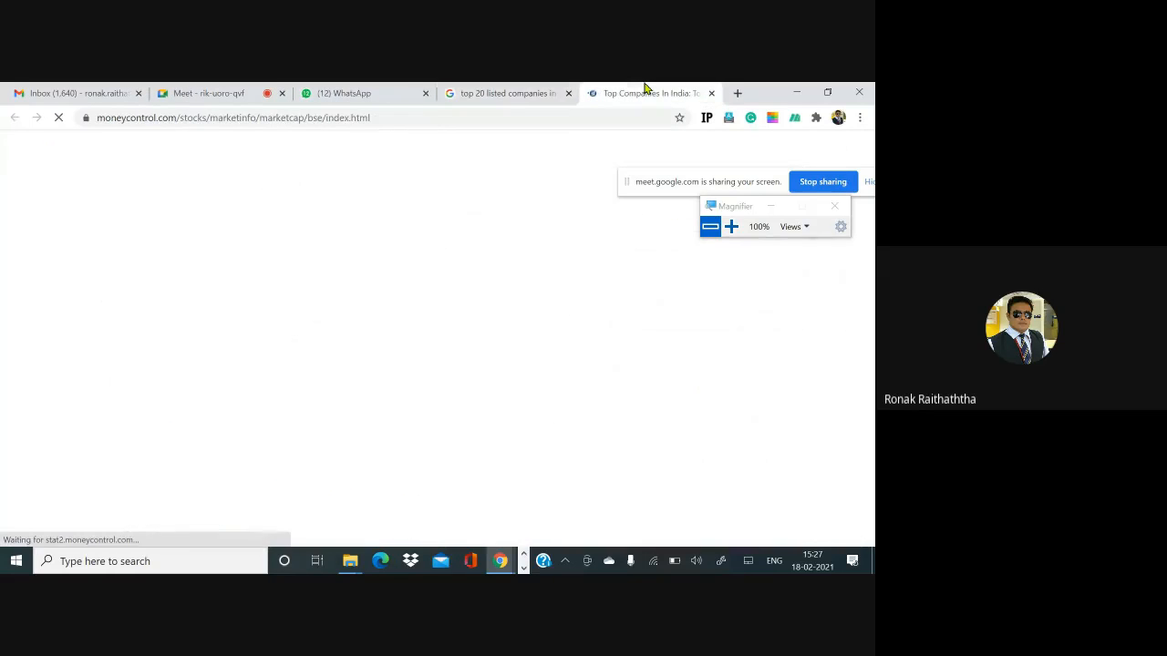
# - Close the WhatsApp tab and scroll through the Top 100 companies list on moneycontrol
pyautogui.click(425, 93)
pyautogui.scroll(-3, 274, 385)
pyautogui.scroll(-2, 273, 384)
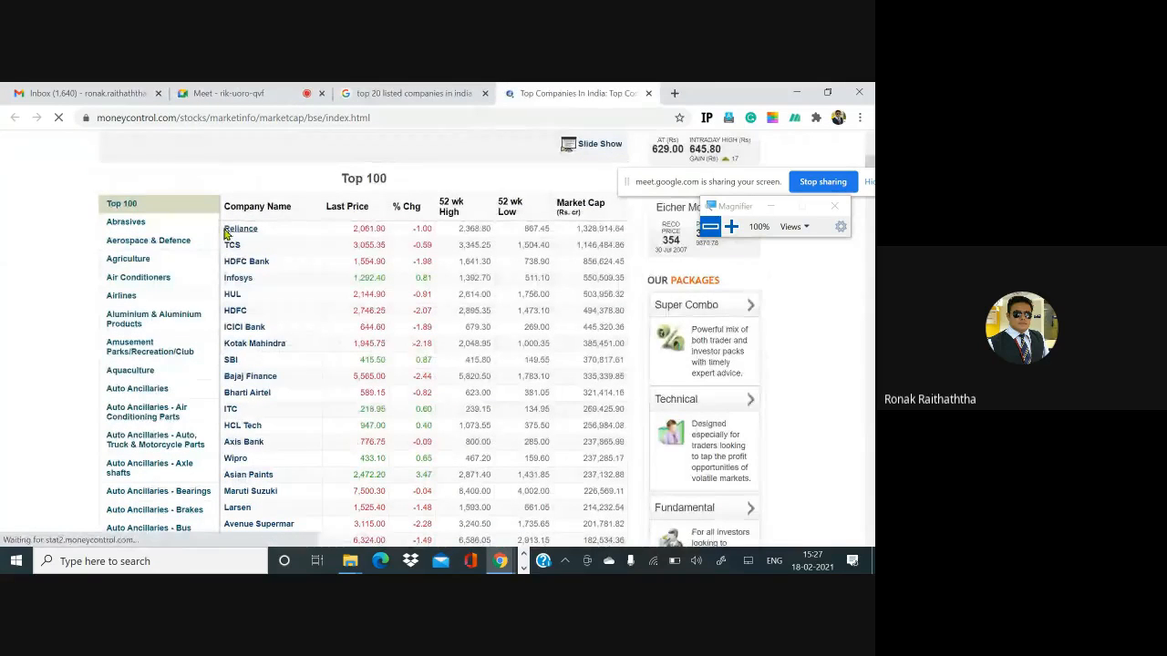
# - Copy the top companies rows from the moneycontrol table and paste them as Unicode Text into B2 beside the student names
pyautogui.moveTo(225, 229); pyautogui.dragTo(246, 262)
pyautogui.moveTo(269, 323); pyautogui.dragTo(627, 543)
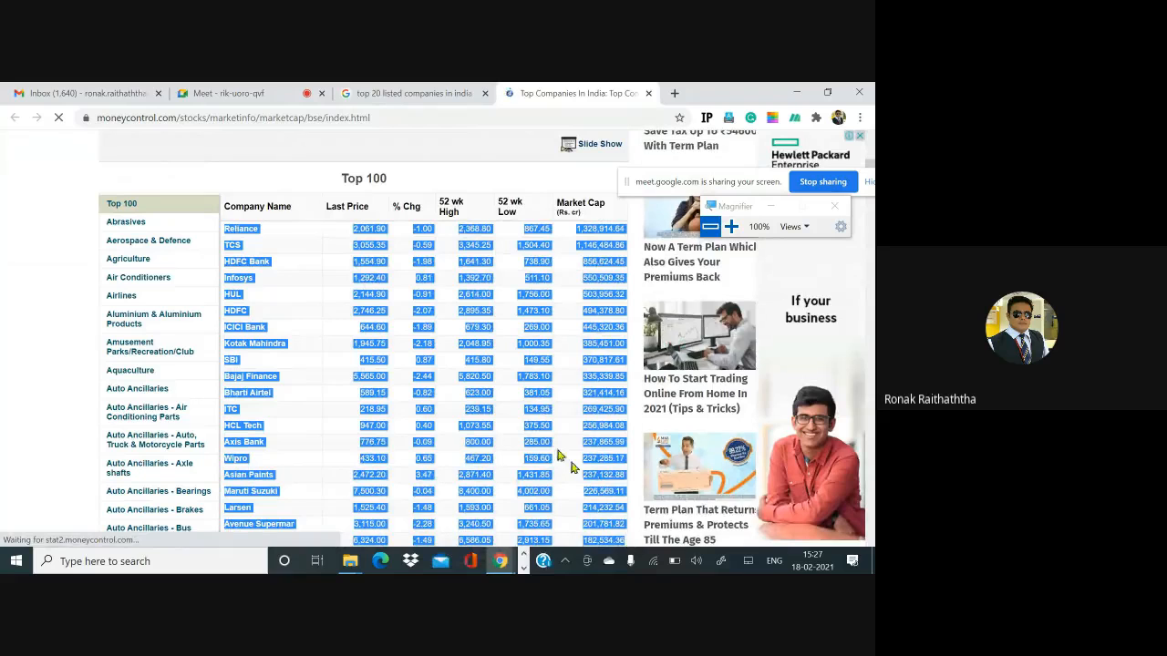
pyautogui.hotkey('alt', 'Tab')
pyautogui.hotkey('alt', 'Tab')
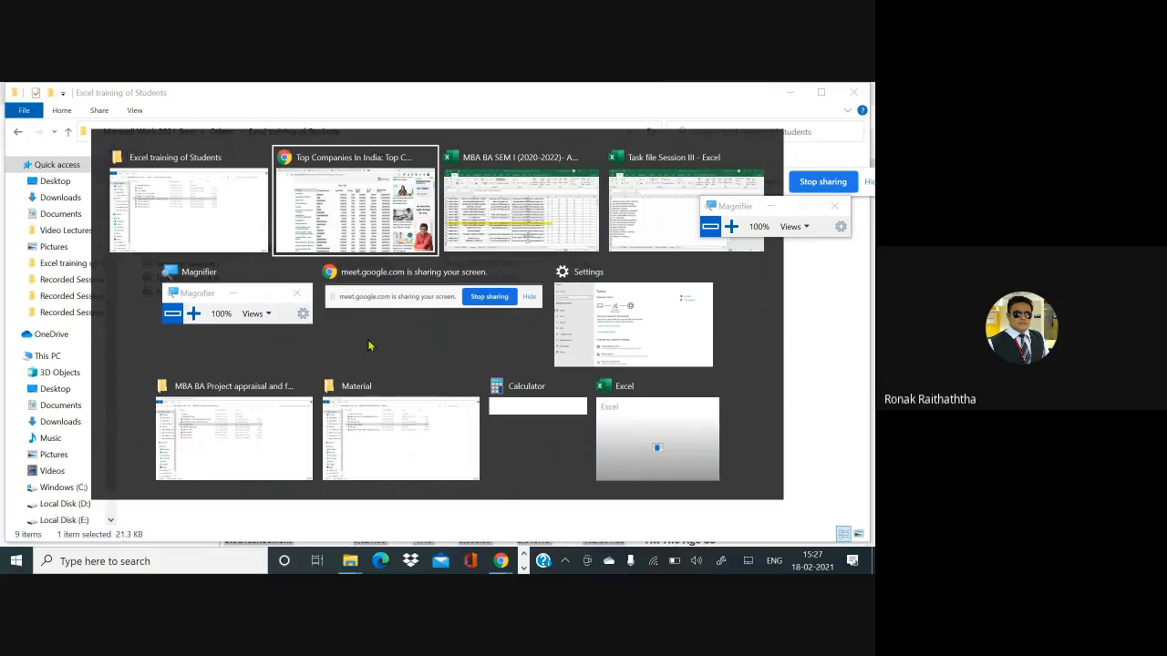
pyautogui.hotkey('alt', 'Tab')
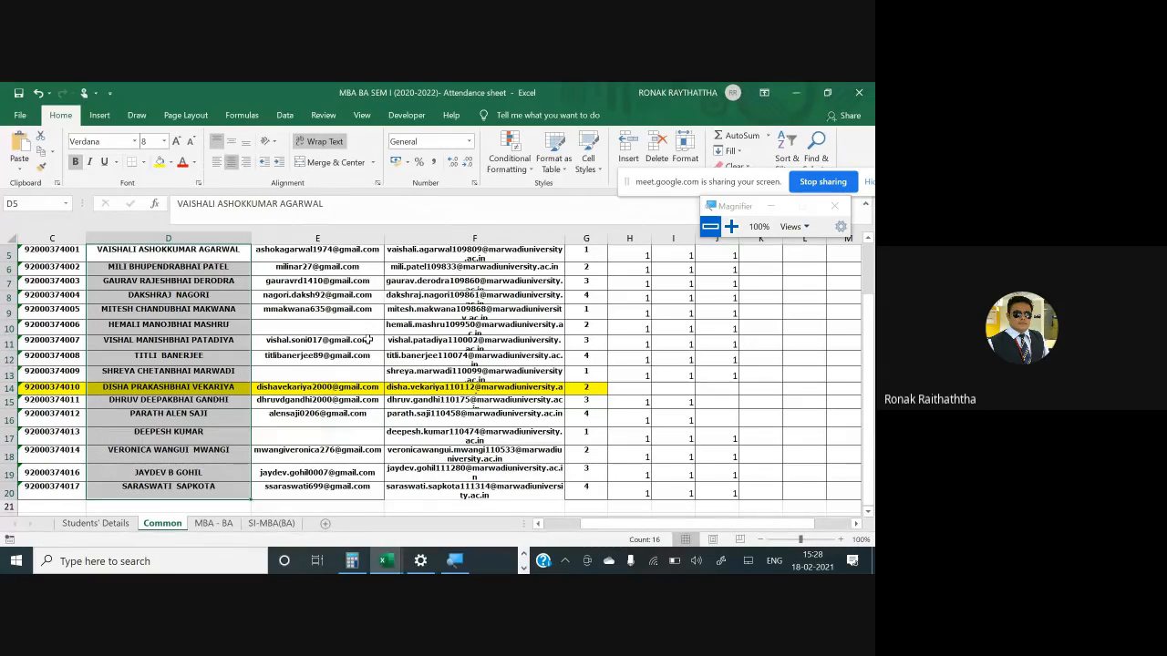
pyautogui.hotkey('alt', 'Tab')
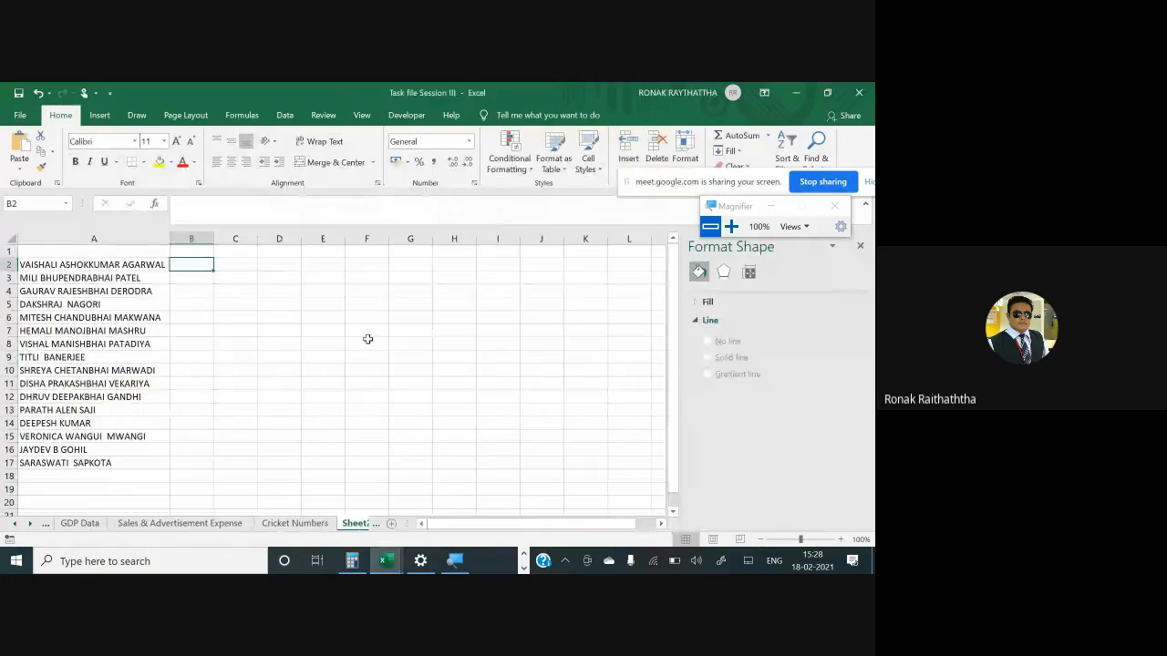
pyautogui.hotkey('ctrl', 'alt', 'v')
pyautogui.press('Down')
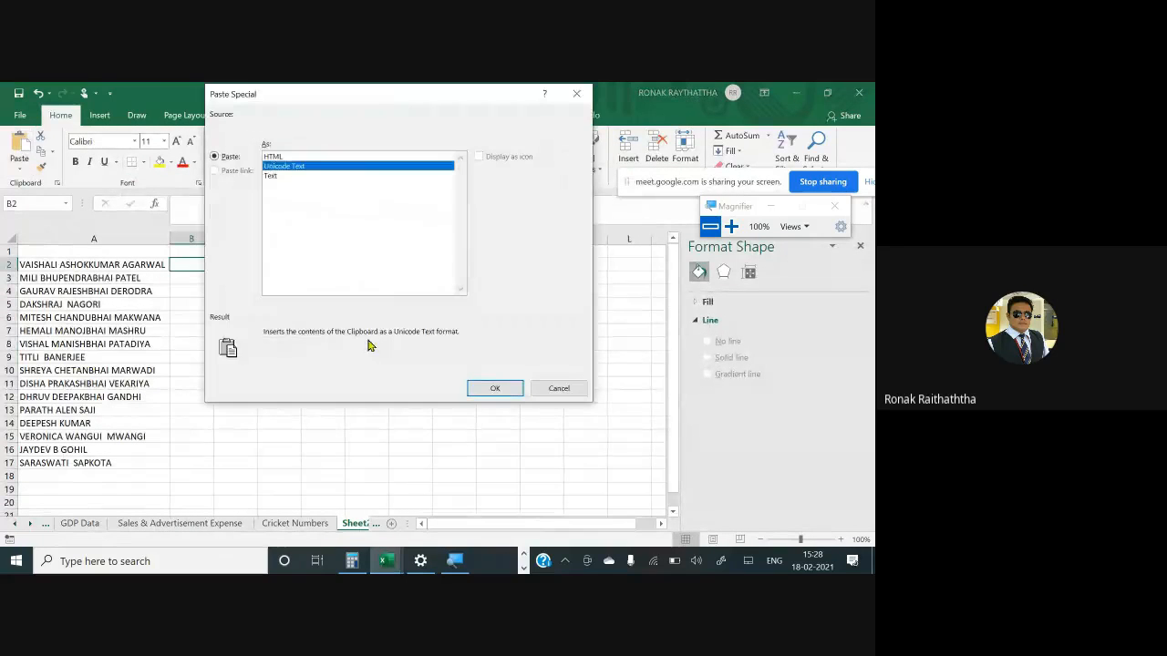
pyautogui.press('Return')
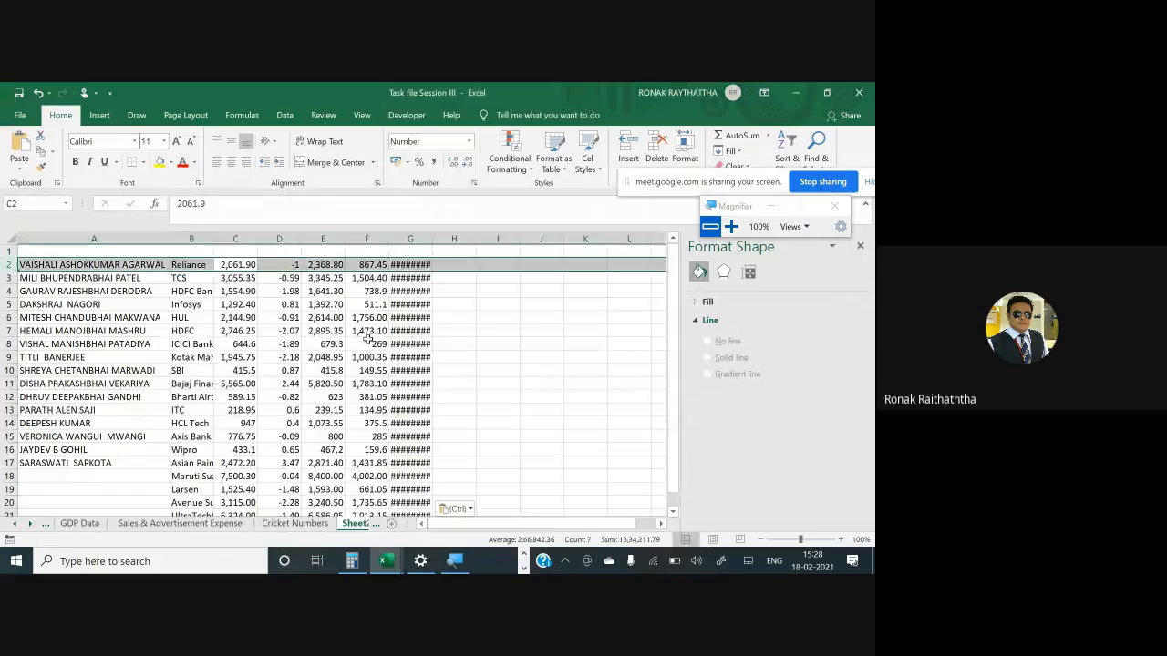
# - Delete the pasted price columns C through F, keeping only the company names
pyautogui.press('Down')
pyautogui.hotkey('ctrl', 'space')
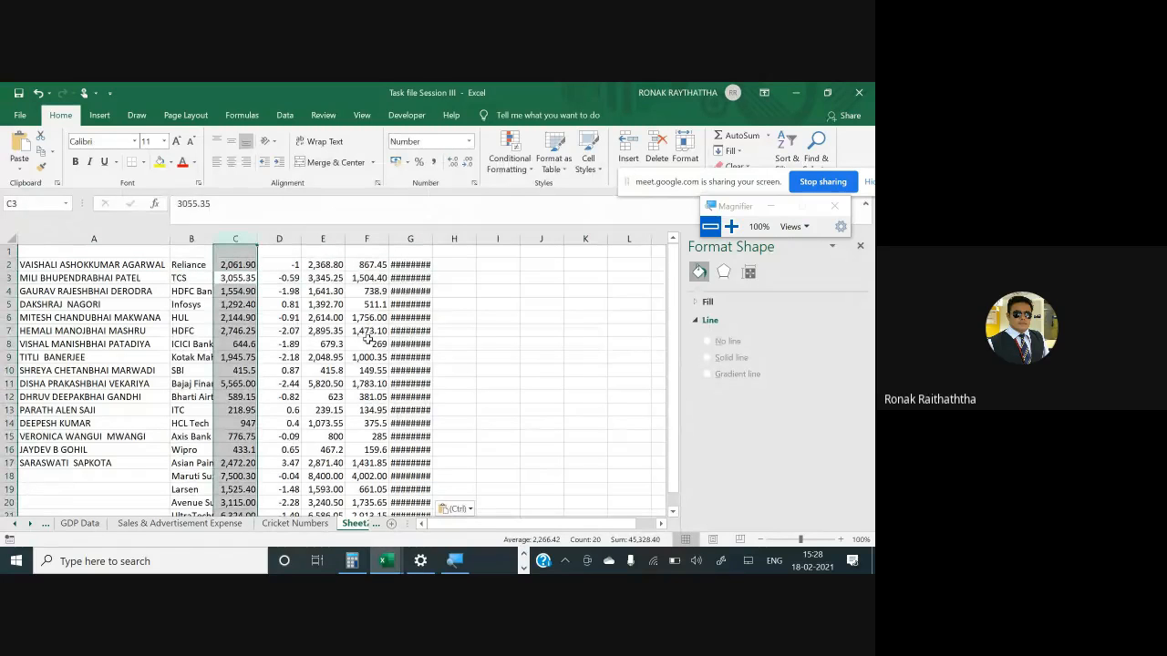
pyautogui.hotkey('shift', 'Right')
pyautogui.hotkey('shift', 'Right')
pyautogui.hotkey('shift', 'Right')
pyautogui.hotkey('shift', 'Right')
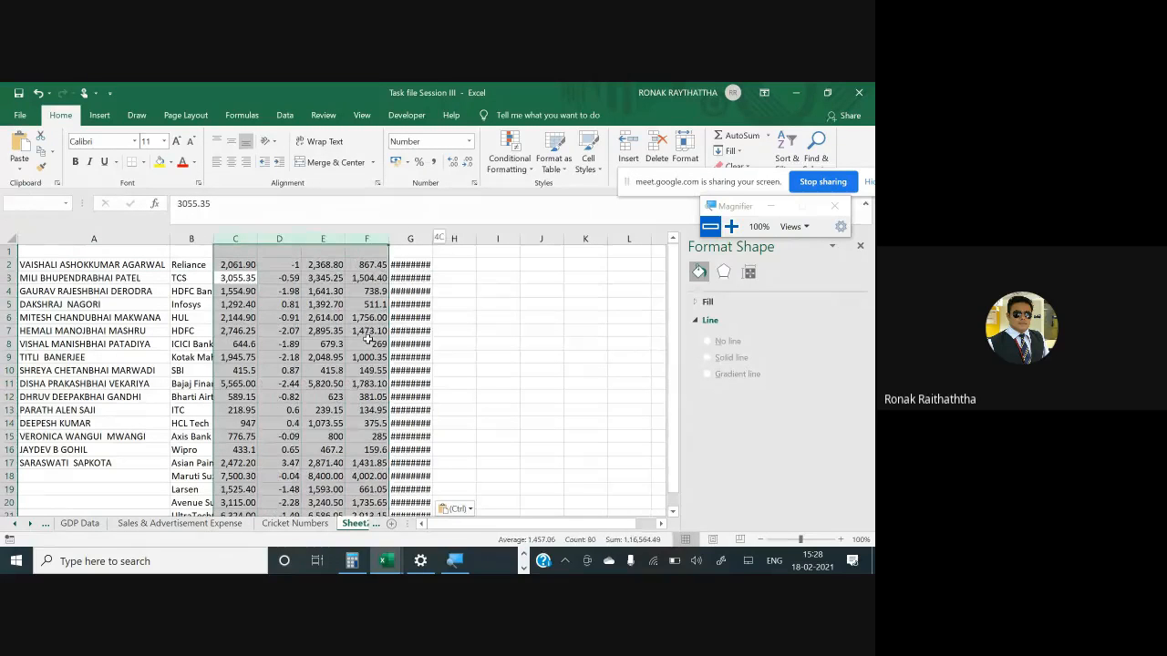
pyautogui.press('Delete')
pyautogui.press('Left')
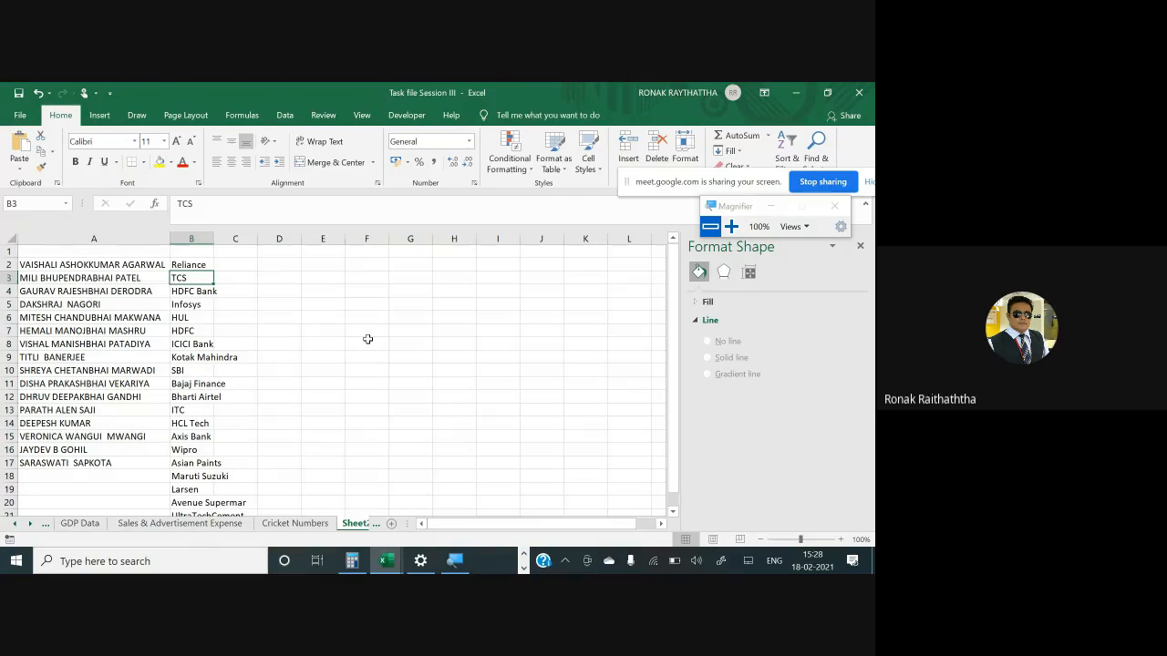
# - Clear the extra company names in rows 18 to 21 below the last student
pyautogui.press('Down')
pyautogui.press('Down')
pyautogui.press('Down')
pyautogui.press('Down')
pyautogui.press('Down')
pyautogui.press('Down')
pyautogui.press('Down')
pyautogui.press('Down')
pyautogui.press('Down')
pyautogui.press('Down')
pyautogui.press('Down')
pyautogui.press('Down')
pyautogui.press('Down')
pyautogui.press('Down')
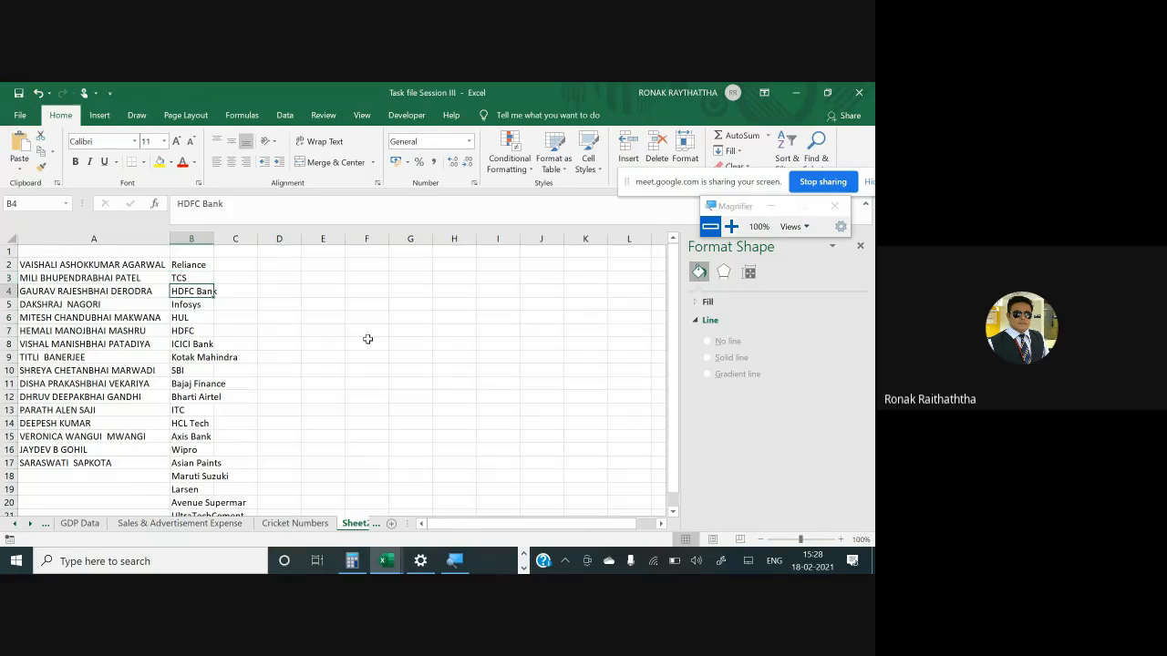
pyautogui.press('Down')
pyautogui.hotkey('shift', 'space')
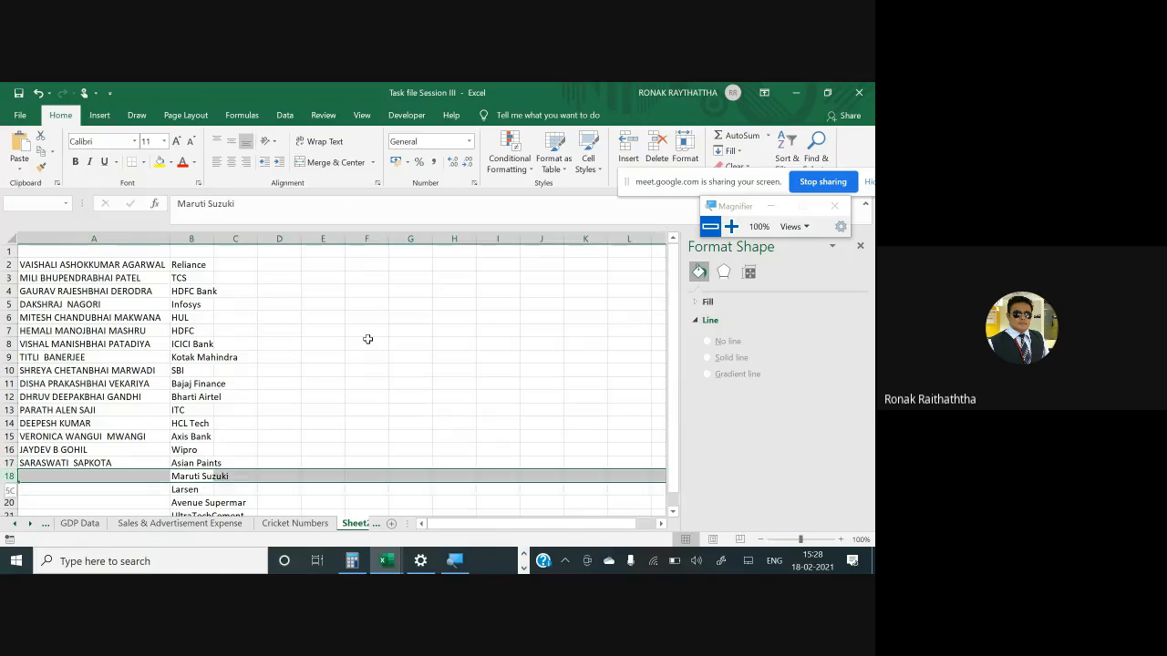
pyautogui.hotkey('shift', 'Down')
pyautogui.hotkey('shift', 'Down')
pyautogui.hotkey('shift', 'Down')
pyautogui.hotkey('shift', 'Down')
pyautogui.hotkey('shift', 'Down')
pyautogui.hotkey('shift', 'Down')
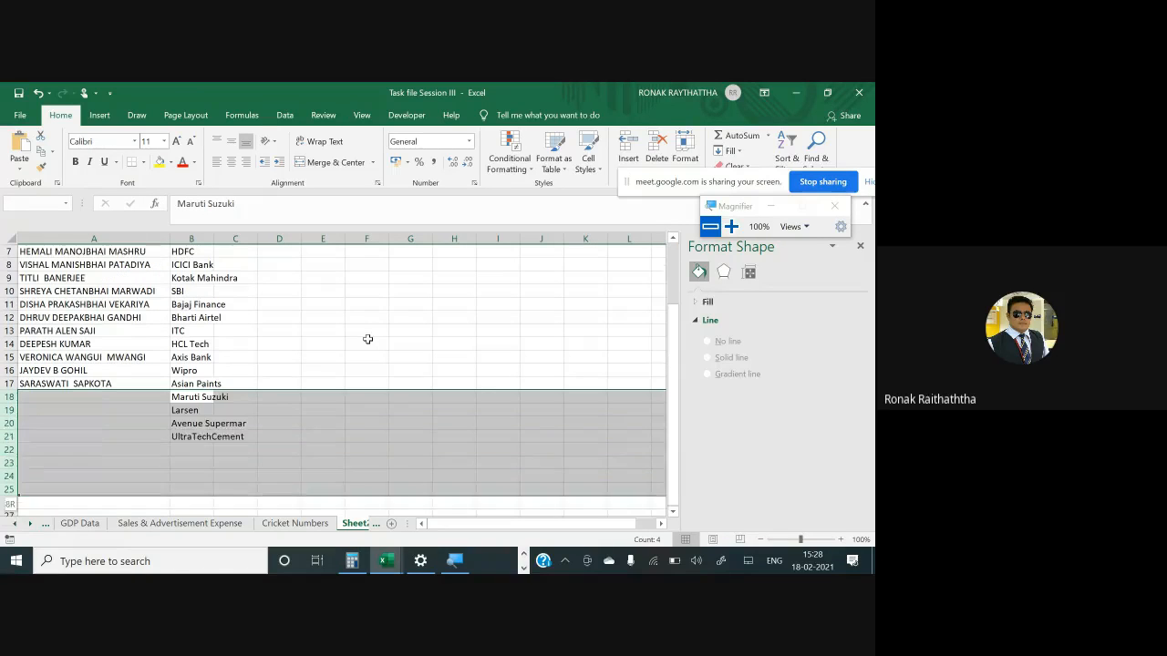
pyautogui.hotkey('shift', 'Up')
pyautogui.hotkey('shift', 'Up')
pyautogui.hotkey('shift', 'Up')
pyautogui.press('Delete')
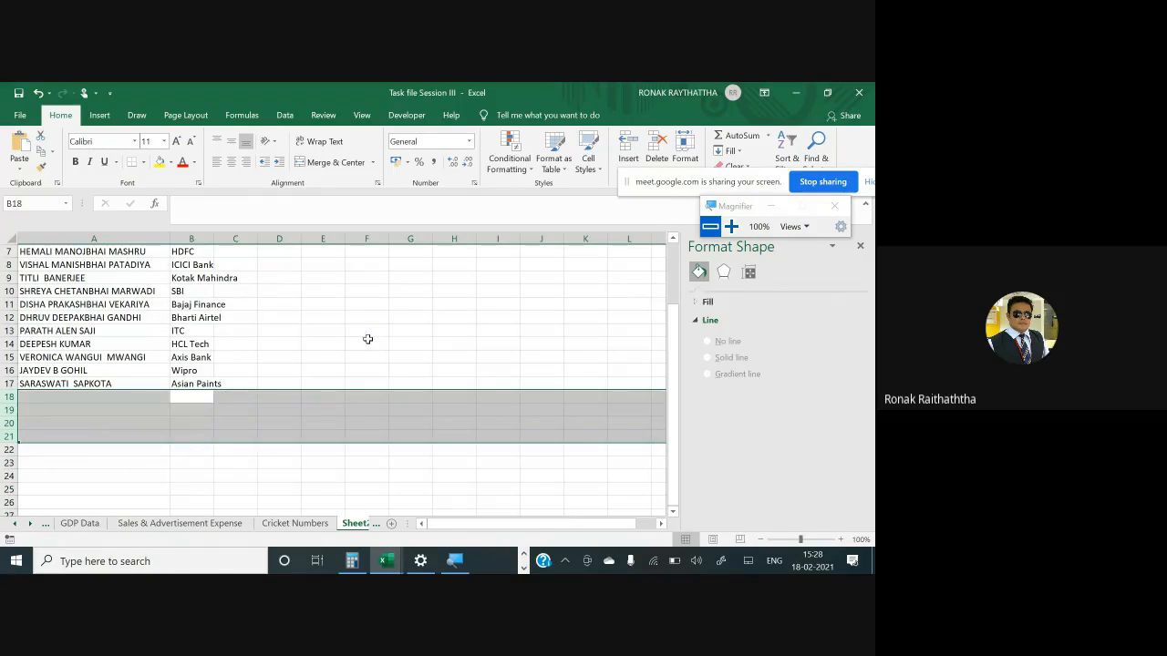
# - Autofit column B's width to the company names in B2:B17
pyautogui.press('Up')
pyautogui.press('Up')
pyautogui.hotkey('ctrl', 'Up')
pyautogui.hotkey('ctrl', 'shift', 'Down')
pyautogui.hotkey('alt', 'h')
pyautogui.press('o')
pyautogui.press('i')
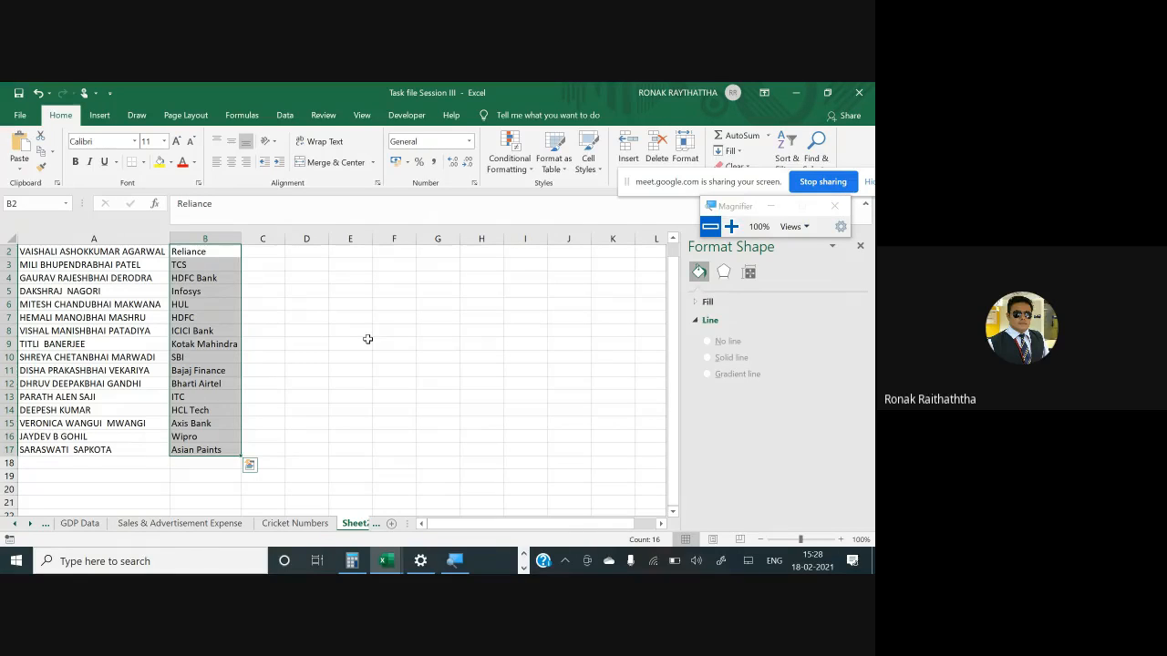
pyautogui.press('Up')
pyautogui.press('Down')
pyautogui.press('Down')
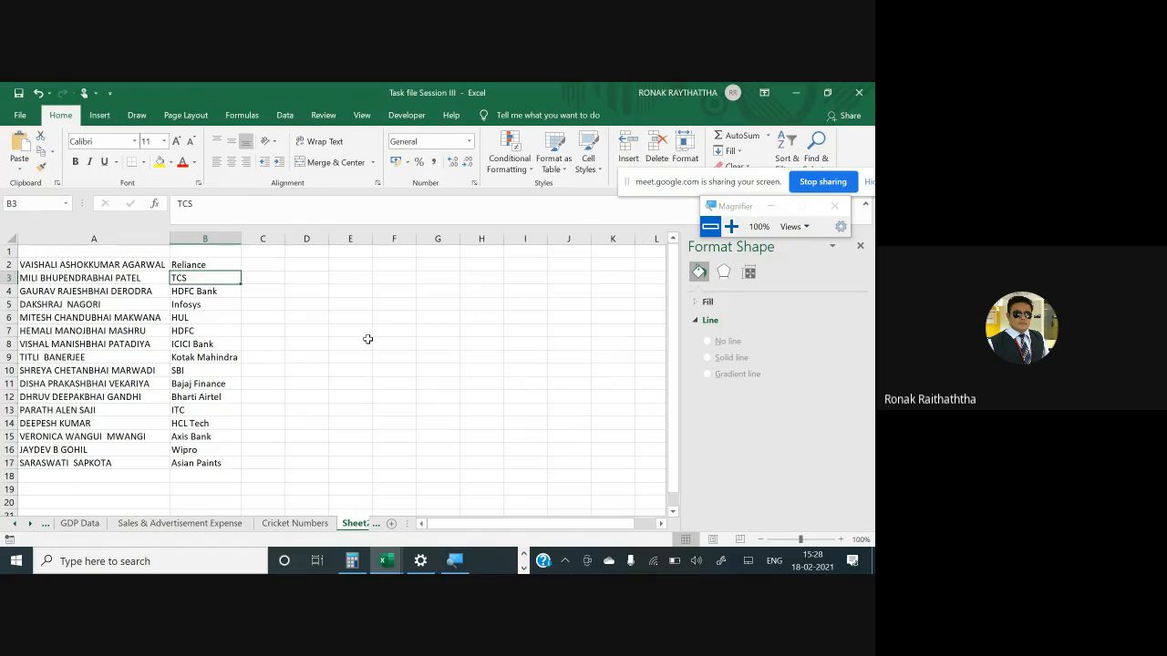
# - Switch back to the browser and search Google for reliance yahoo finance historical price
pyautogui.hotkey('alt', 'Tab')
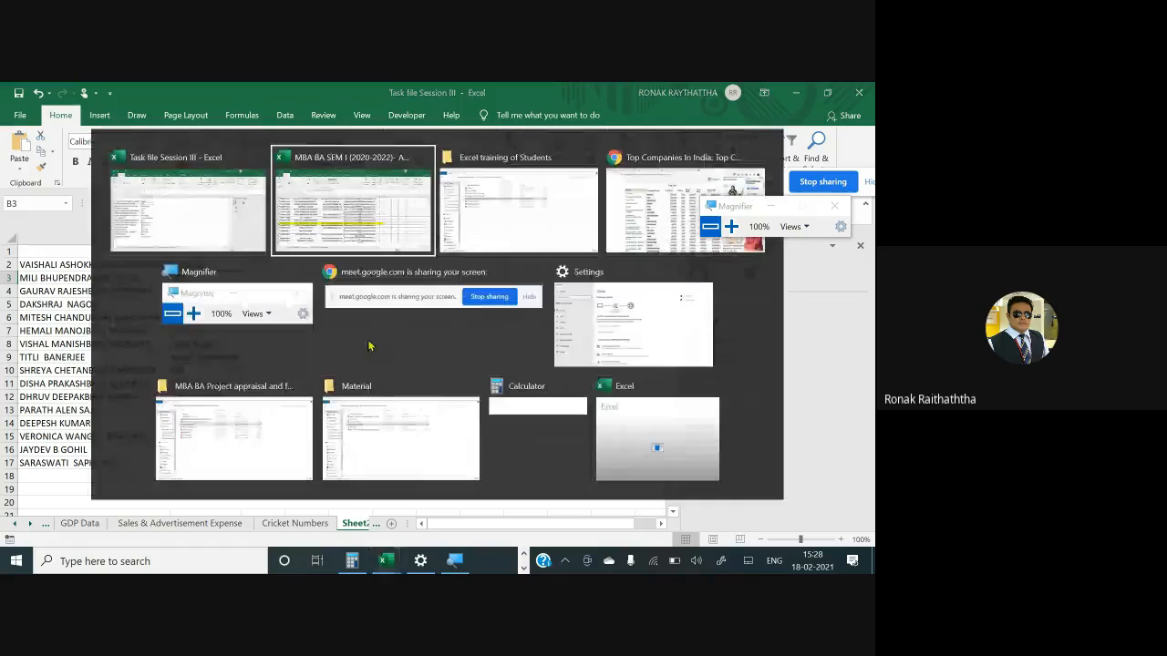
pyautogui.hotkey('alt', 'Tab')
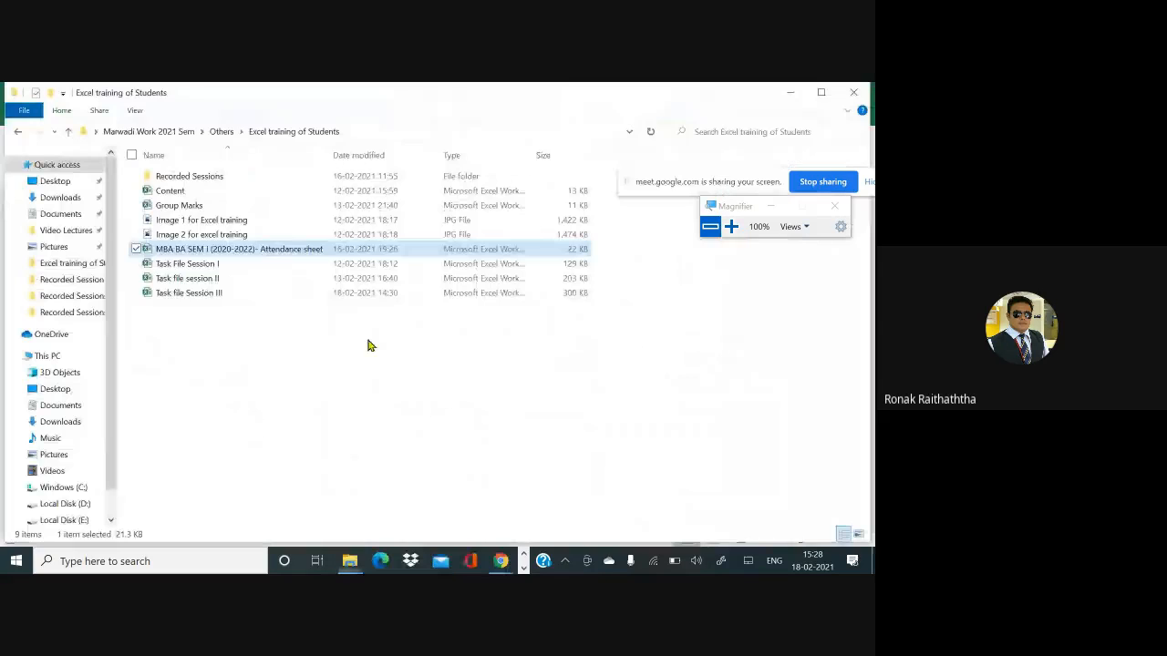
pyautogui.hotkey('alt', 'Tab')
pyautogui.hotkey('alt', 'Tab')
pyautogui.hotkey('alt', 'Tab')
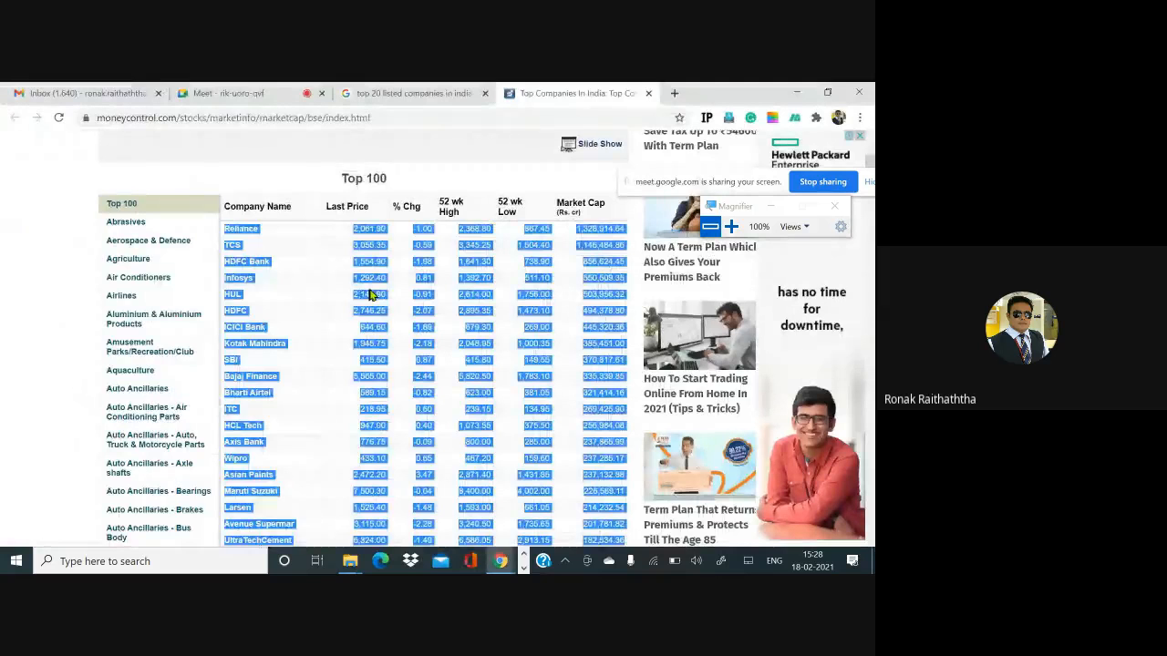
pyautogui.click(413, 93)
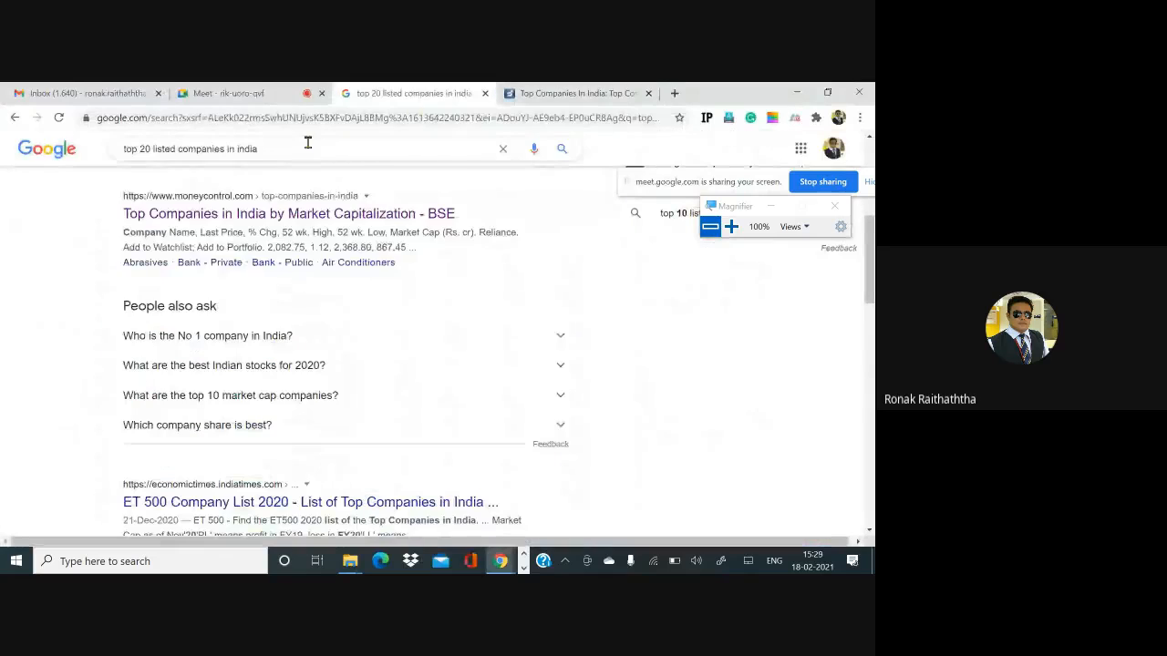
pyautogui.tripleClick(308, 143)
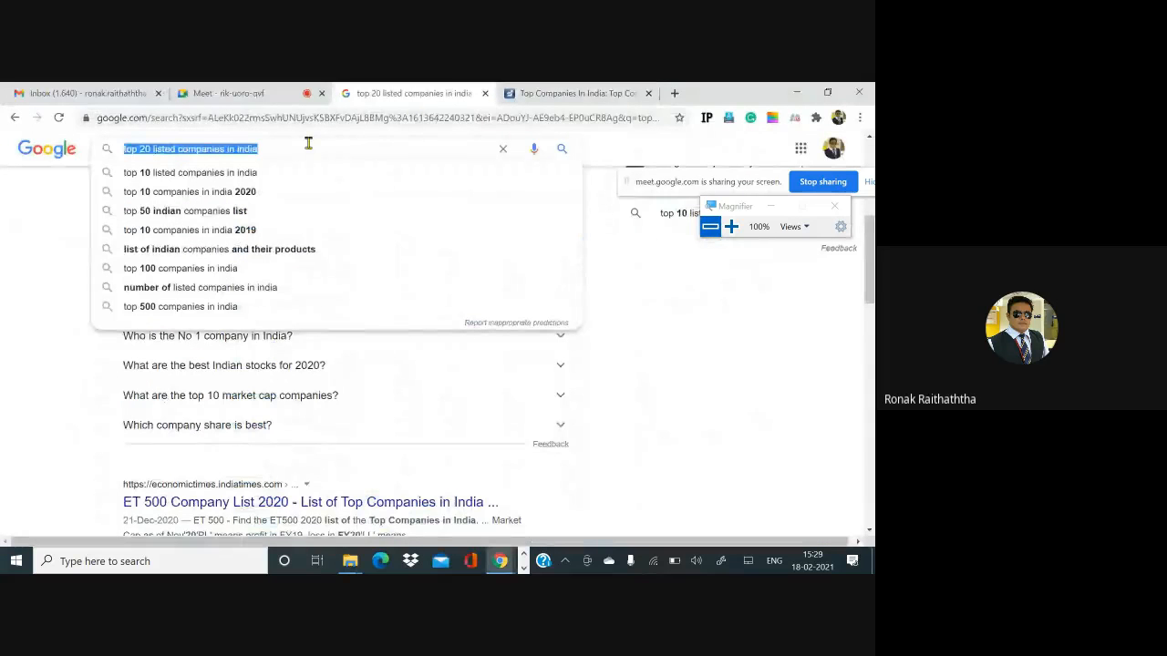
pyautogui.write('reliance yahoo')
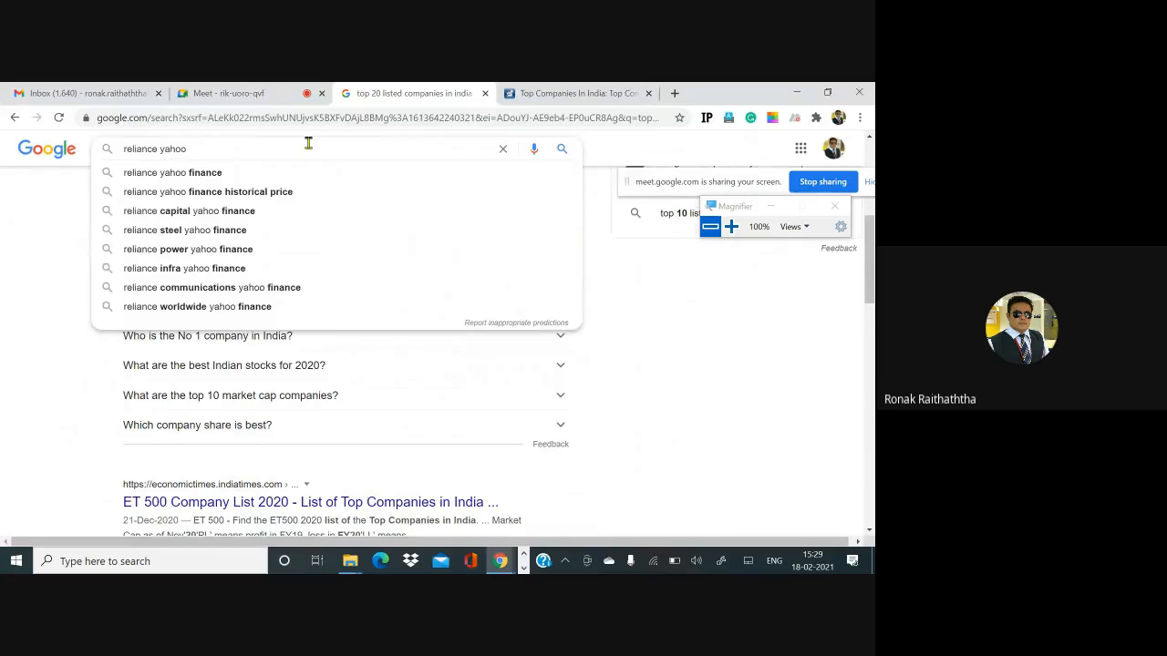
pyautogui.press('Down')
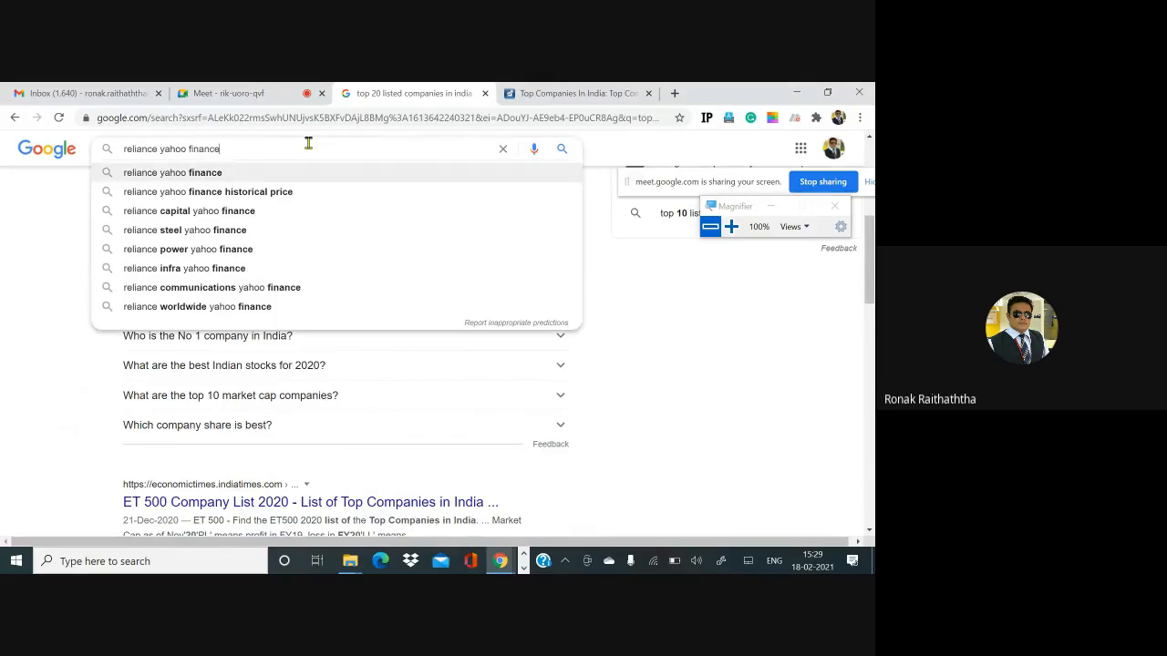
pyautogui.press('Down')
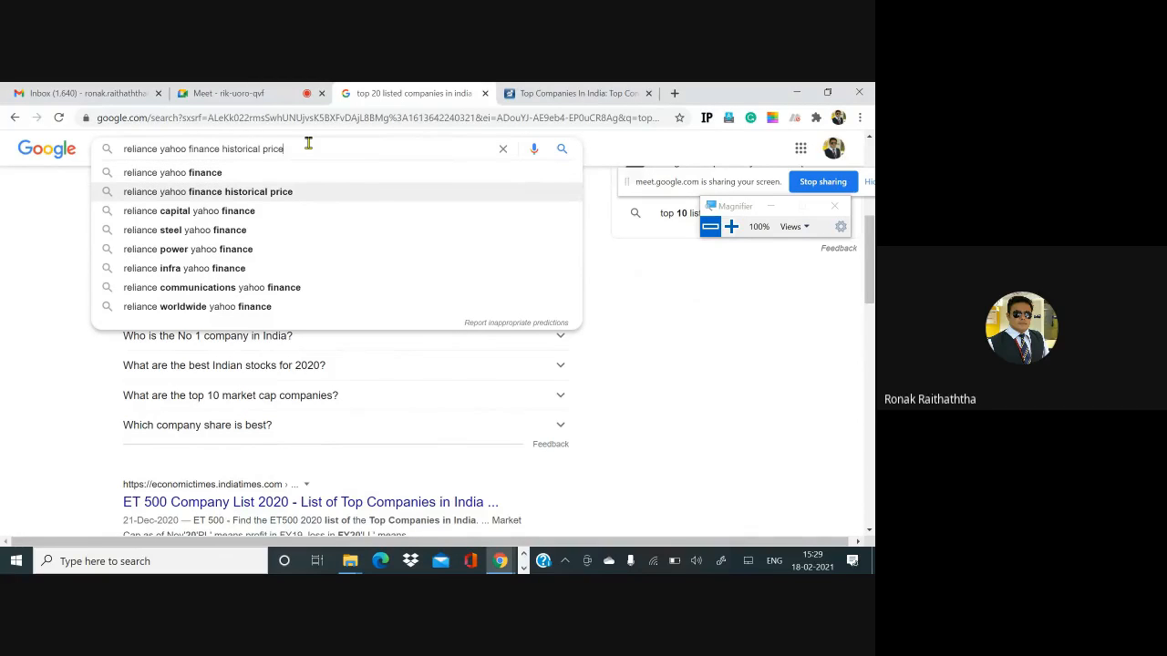
pyautogui.press('Return')
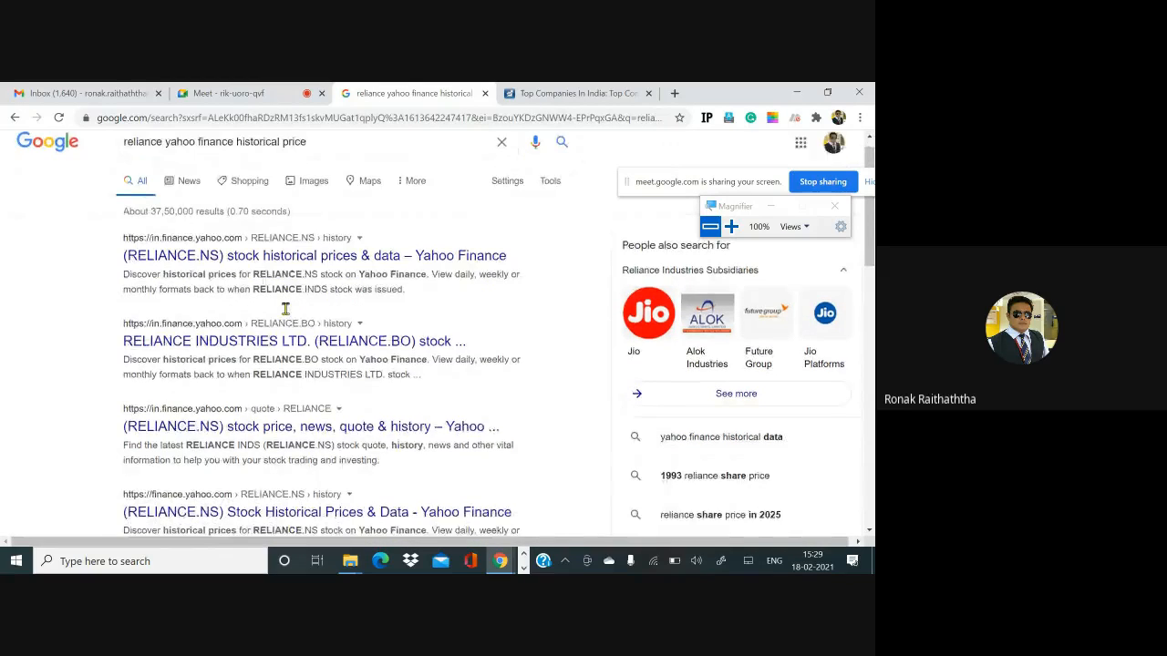
# - Open the Yahoo Finance RELIANCE INDUSTRIES LTD. (RELIANCE.BO) history result in a new tab and switch to it
pyautogui.scroll(-1, 285, 315)
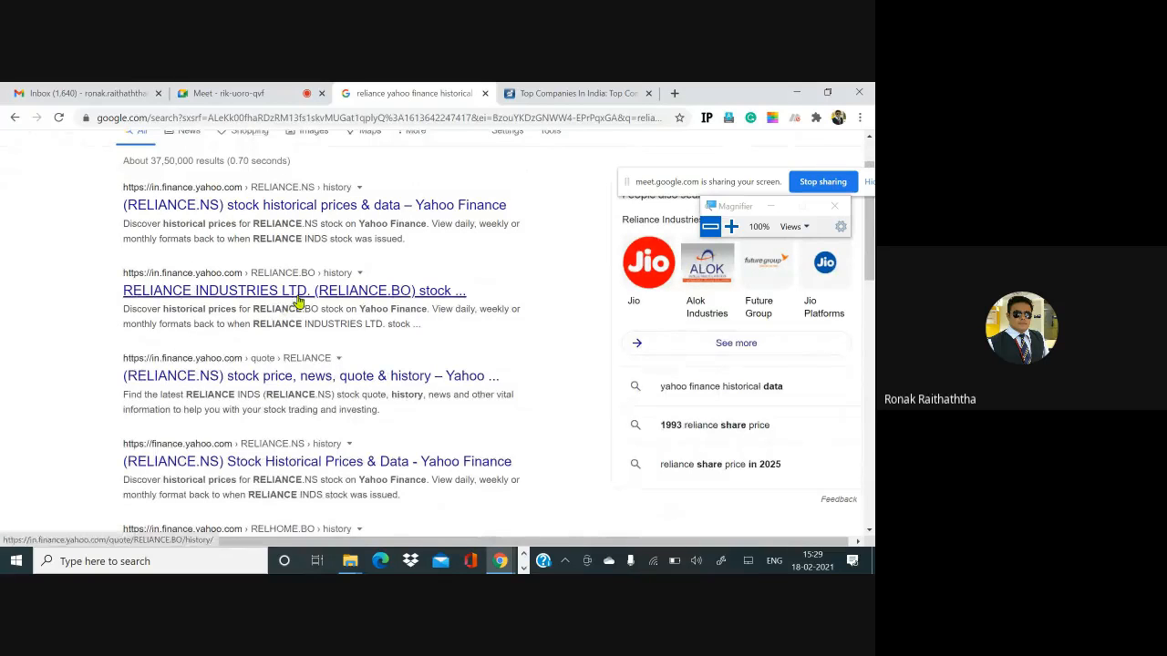
pyautogui.rightClick(310, 298)
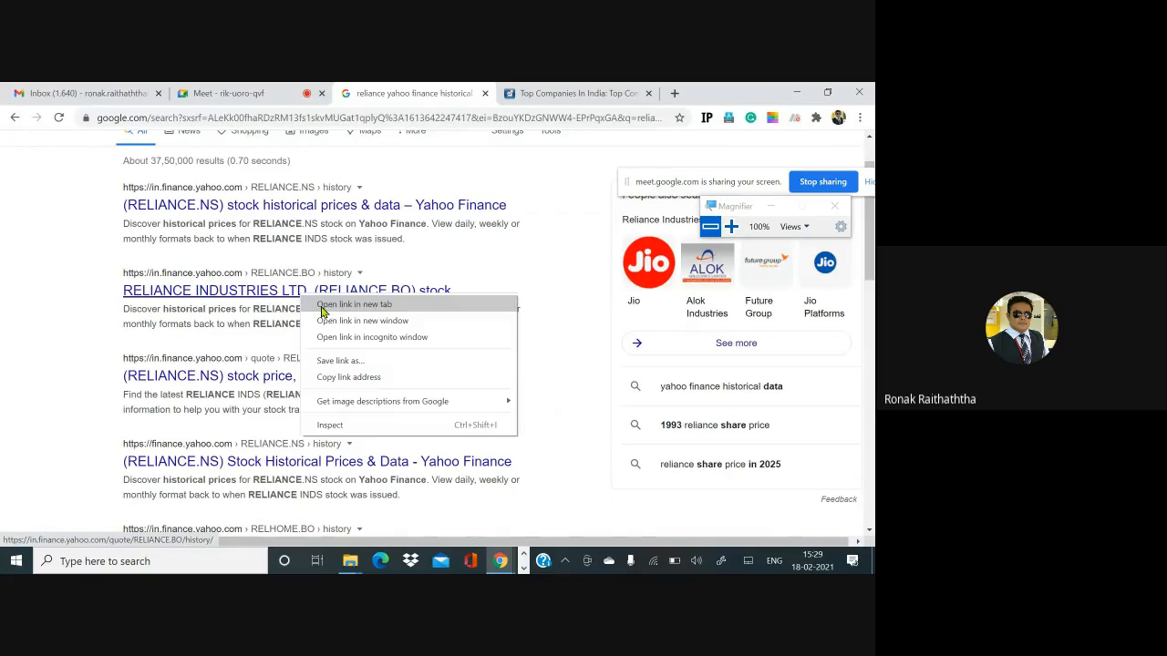
pyautogui.click(320, 306)
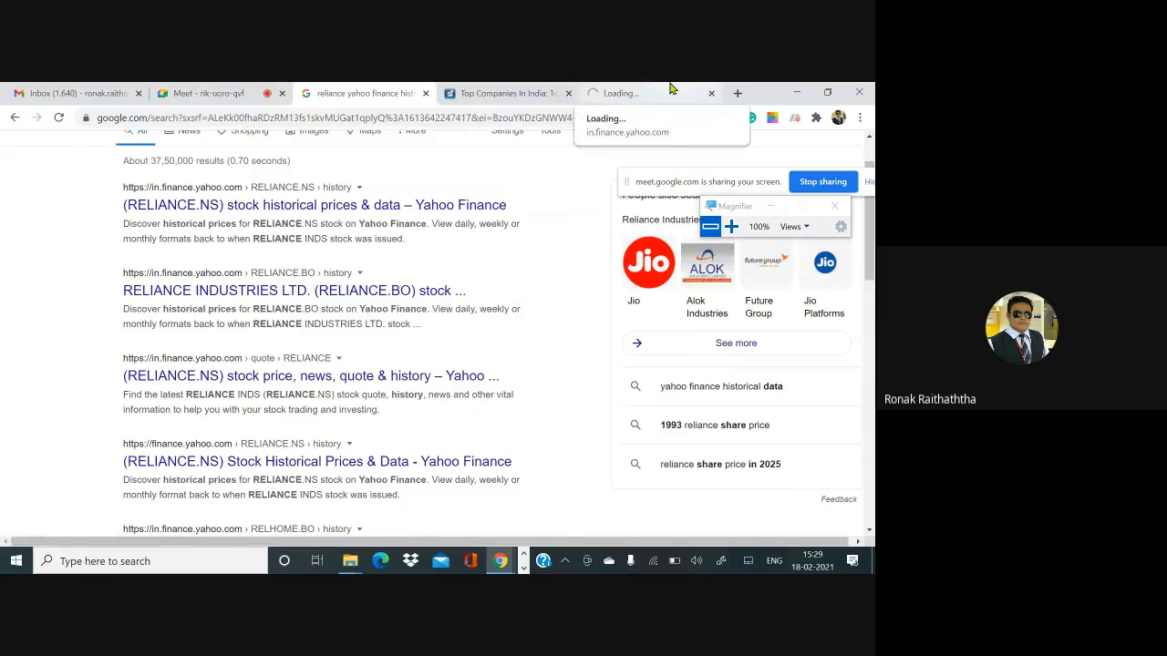
pyautogui.click(670, 89)
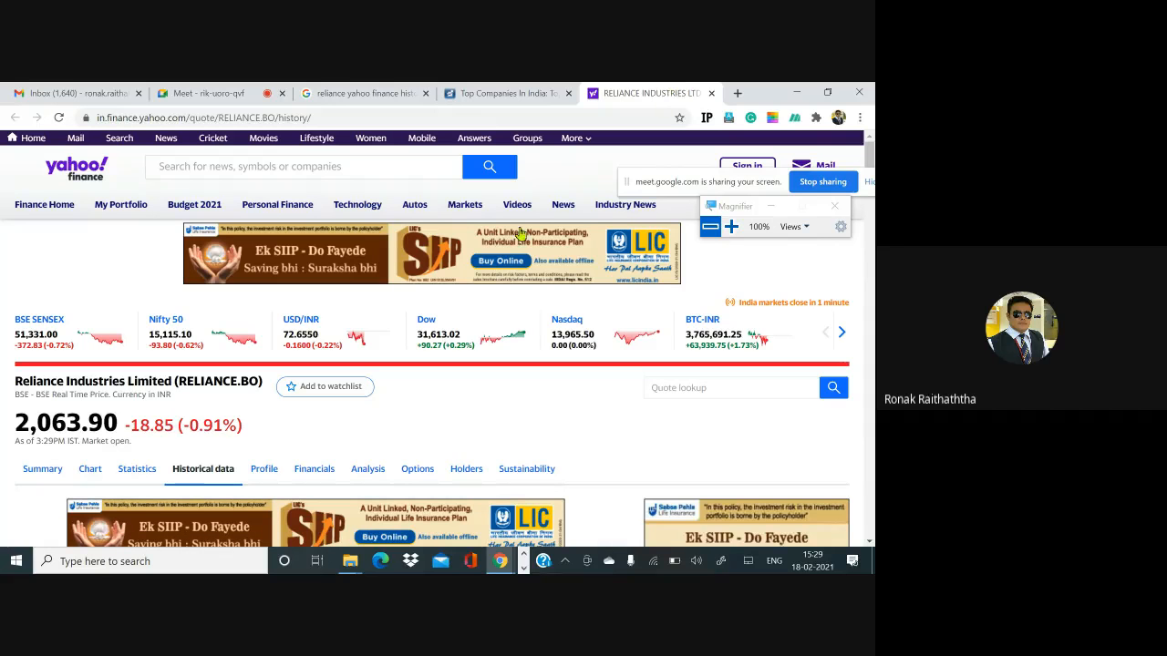
# - Scroll through Reliance's daily historical prices table on Yahoo Finance
pyautogui.scroll(-4, 250, 326)
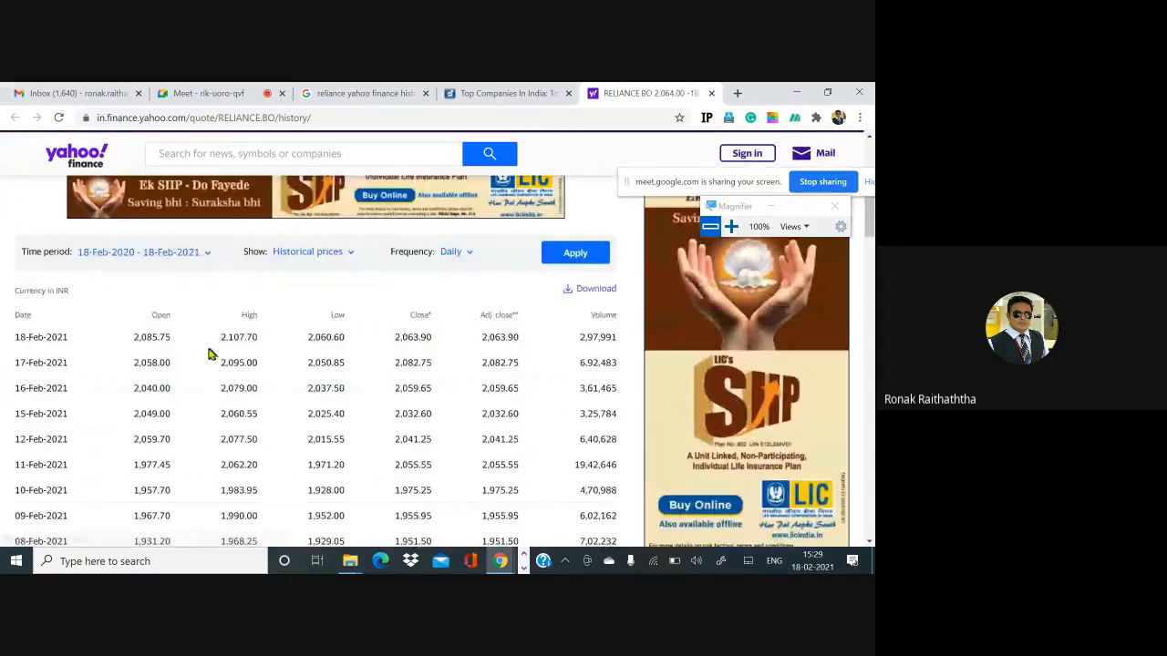
pyautogui.scroll(-1, 122, 373)
pyautogui.scroll(-1, 122, 375)
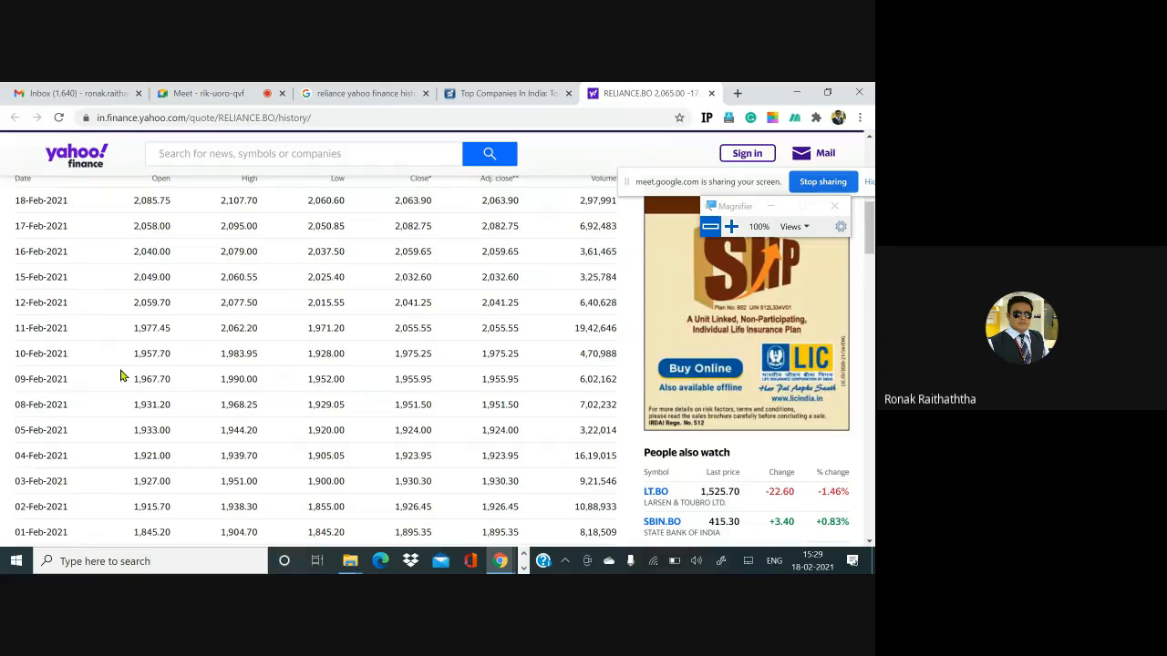
pyautogui.scroll(-3, 121, 375)
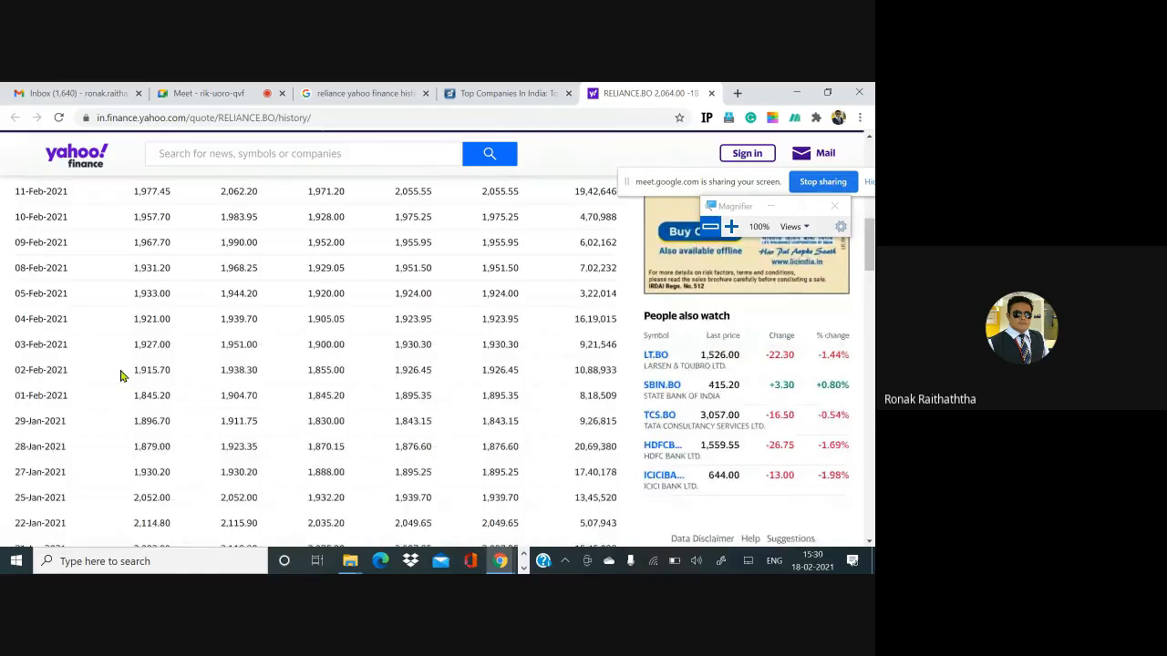
pyautogui.scroll(-5, 121, 375)
pyautogui.scroll(-2, 121, 376)
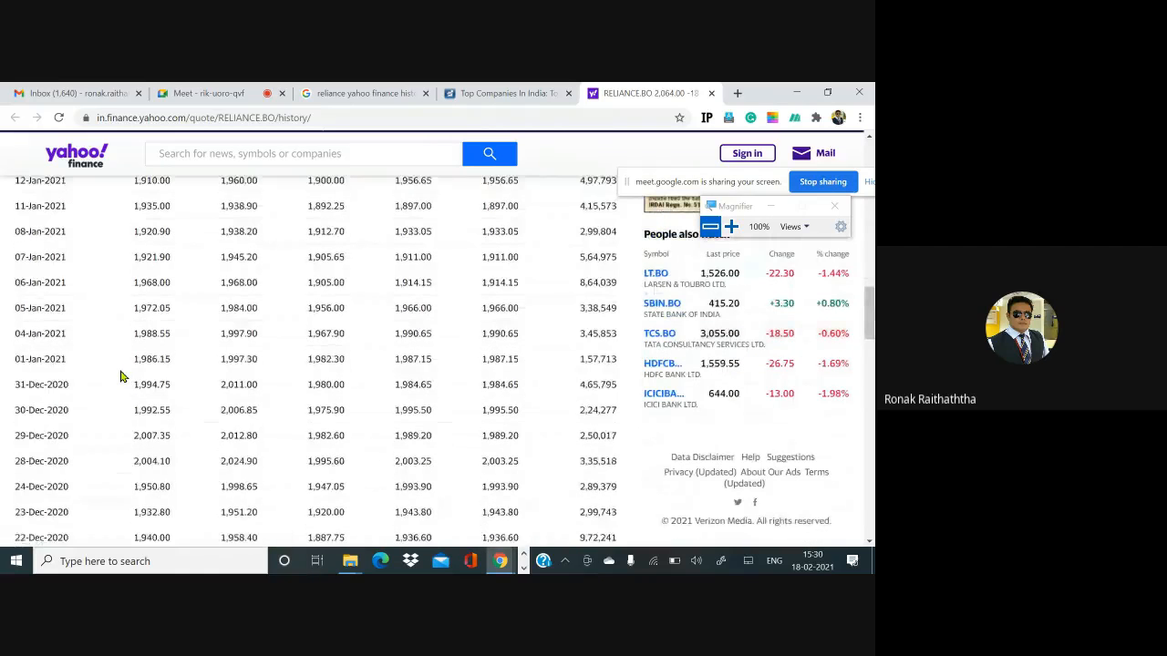
pyautogui.scroll(-2, 121, 376)
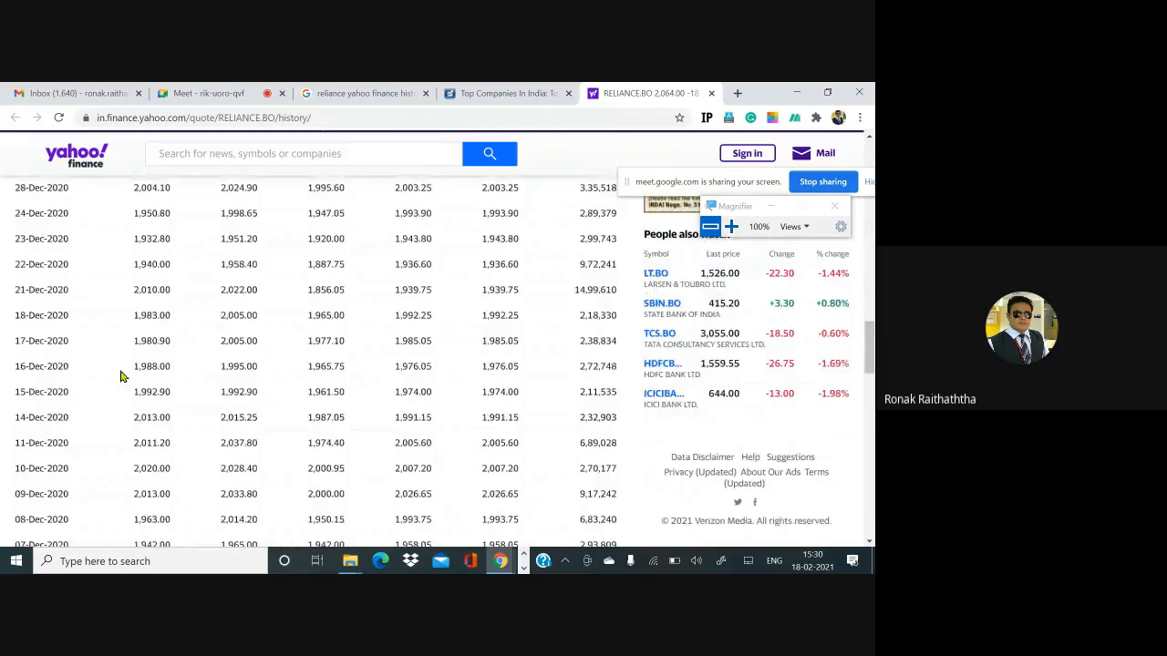
pyautogui.scroll(-7, 121, 376)
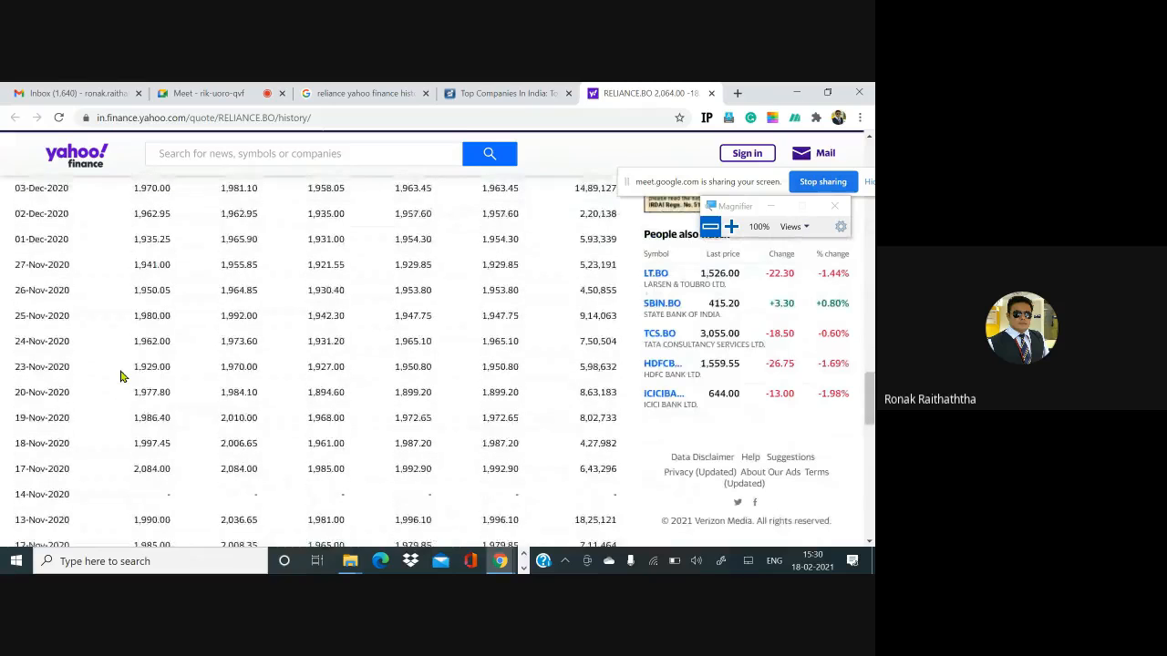
pyautogui.scroll(-1, 121, 376)
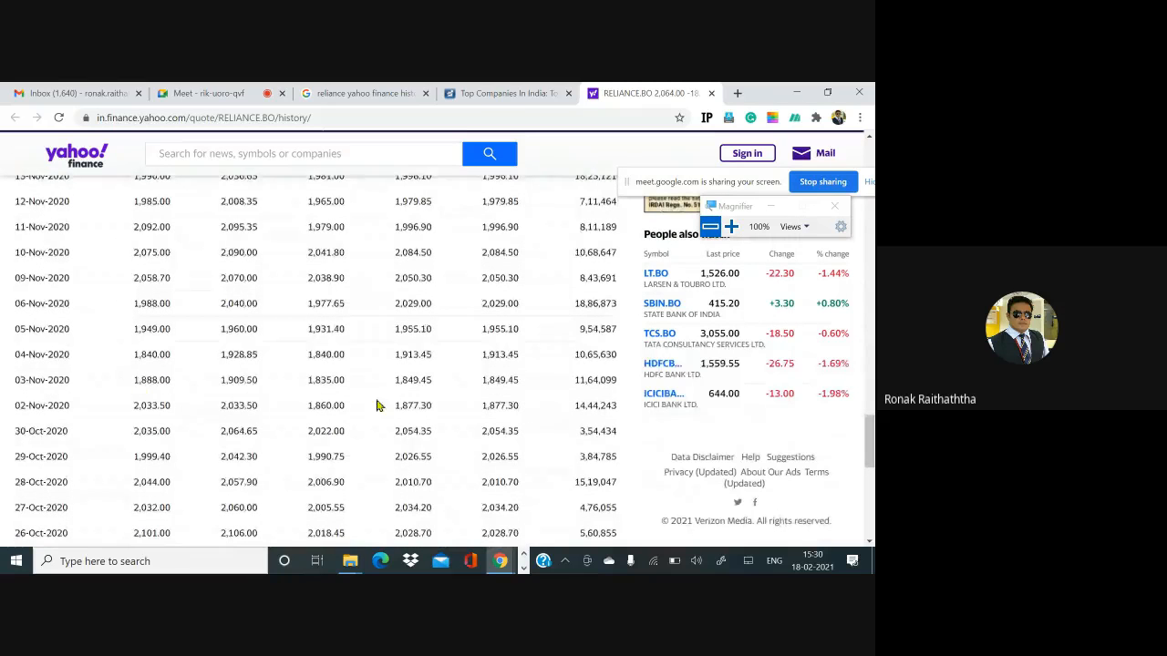
# - Select Reliance's daily price rows from 18-Feb-2021 down to 02-Nov-2020 in the Yahoo Finance history table
pyautogui.scroll(20, 108, 392)
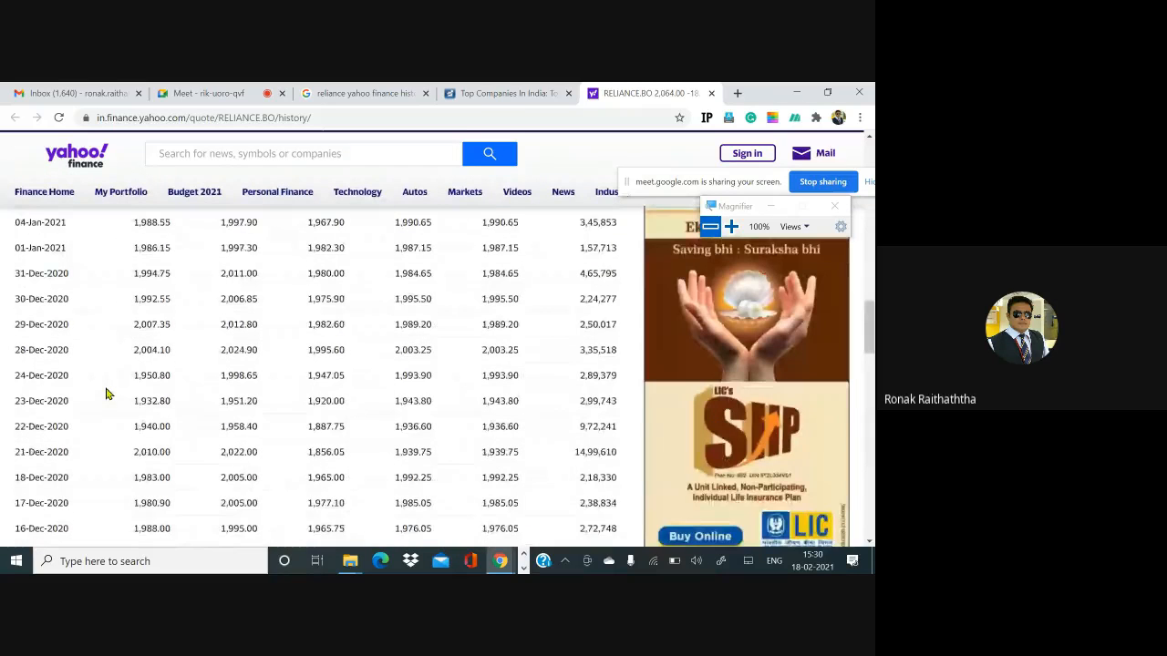
pyautogui.scroll(-3, 80, 393)
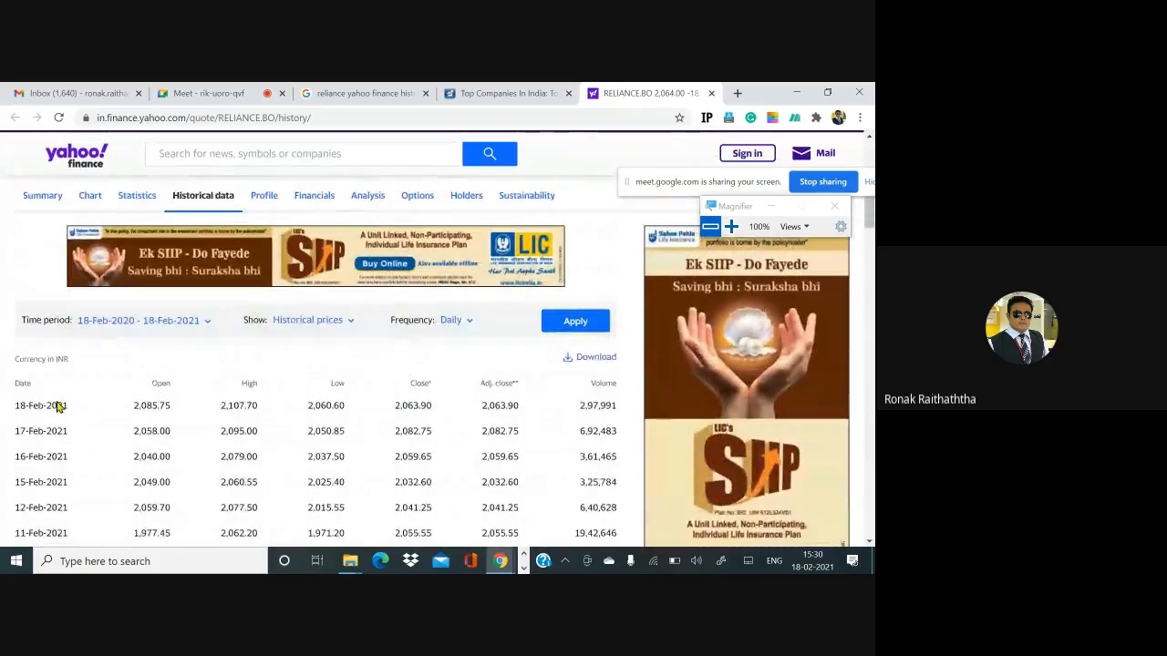
pyautogui.moveTo(18, 405); pyautogui.dragTo(616, 288)
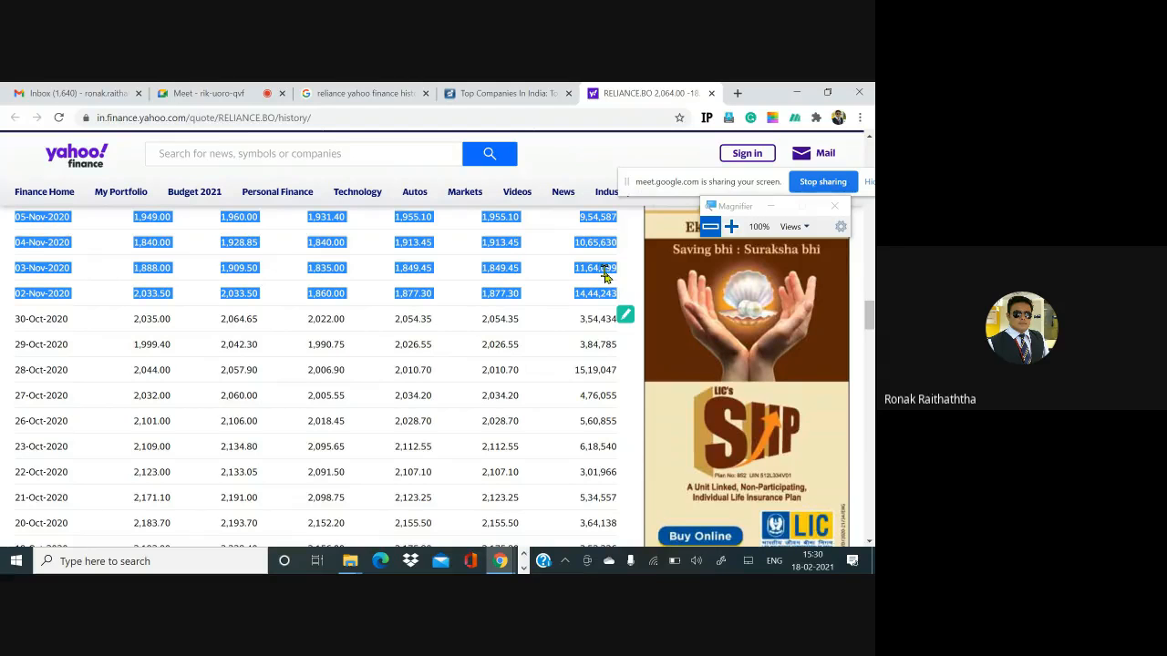
# - Switch to the Excel workbook and insert a new blank worksheet
pyautogui.hotkey('alt', 'Tab')
pyautogui.hotkey('alt', 'Tab')
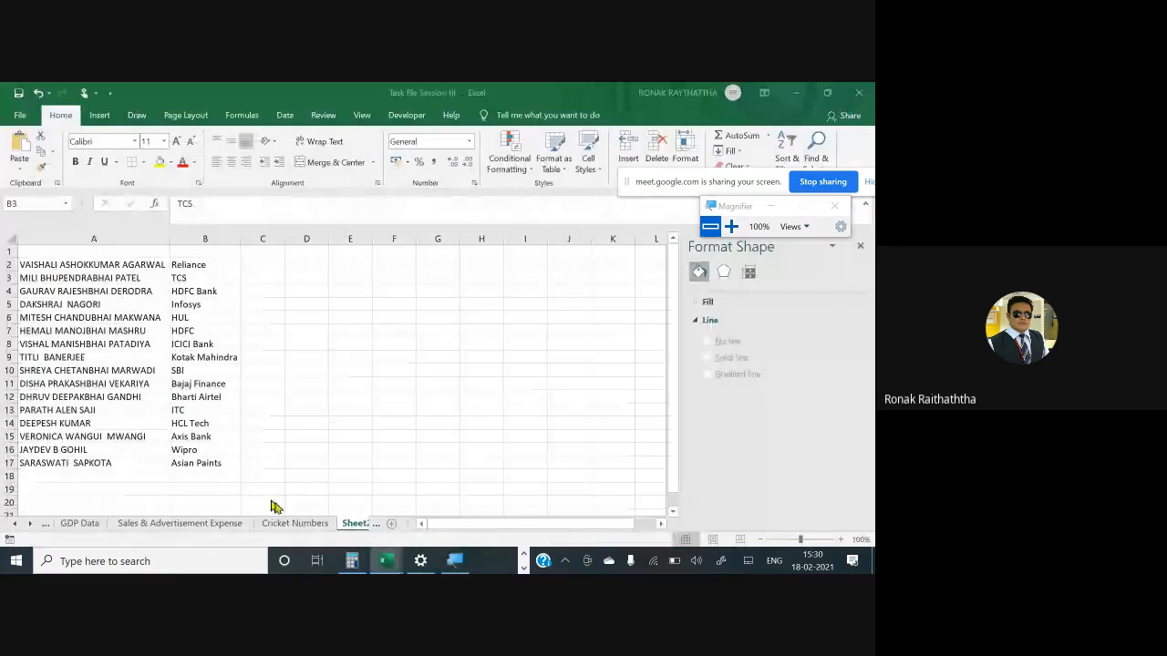
pyautogui.click(393, 526)
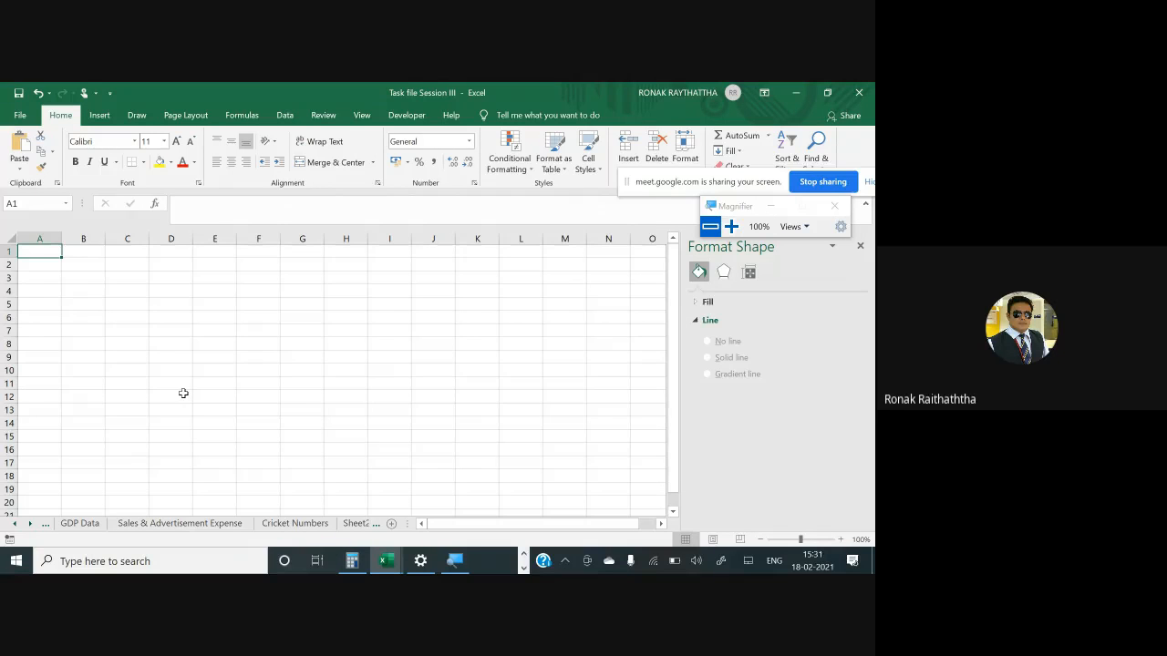
# - Paste Special the copied Reliance price rows into cell A1 as Unicode Text
pyautogui.press('alt')
pyautogui.press('h')
pyautogui.press('v')
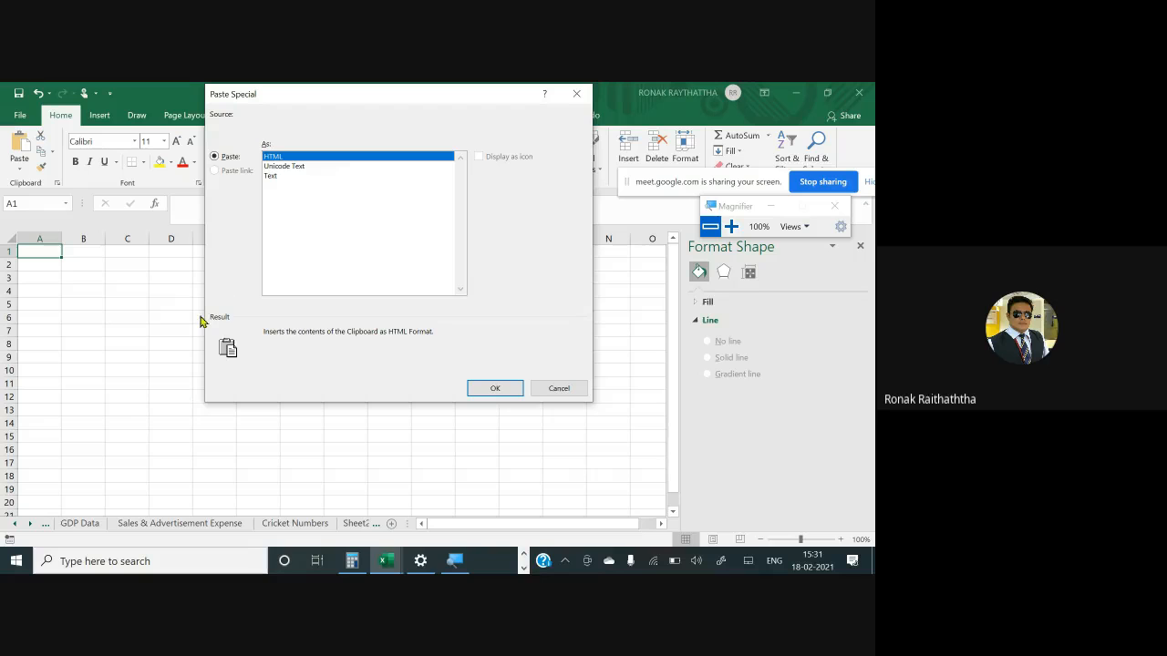
pyautogui.click(285, 168)
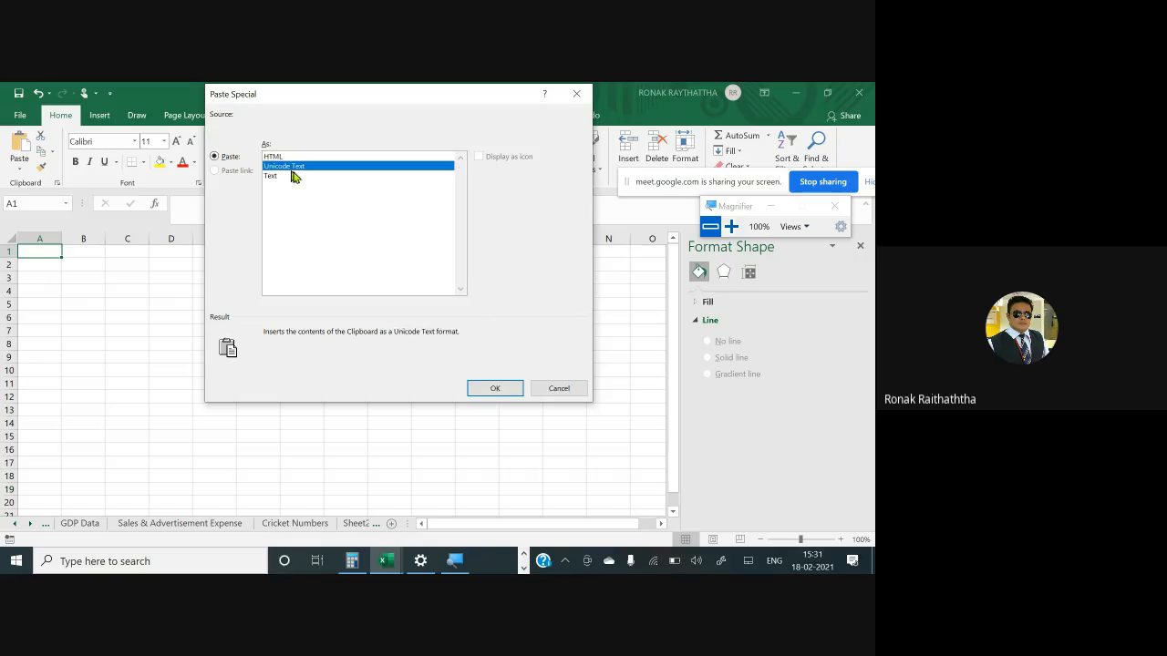
pyautogui.click(505, 386)
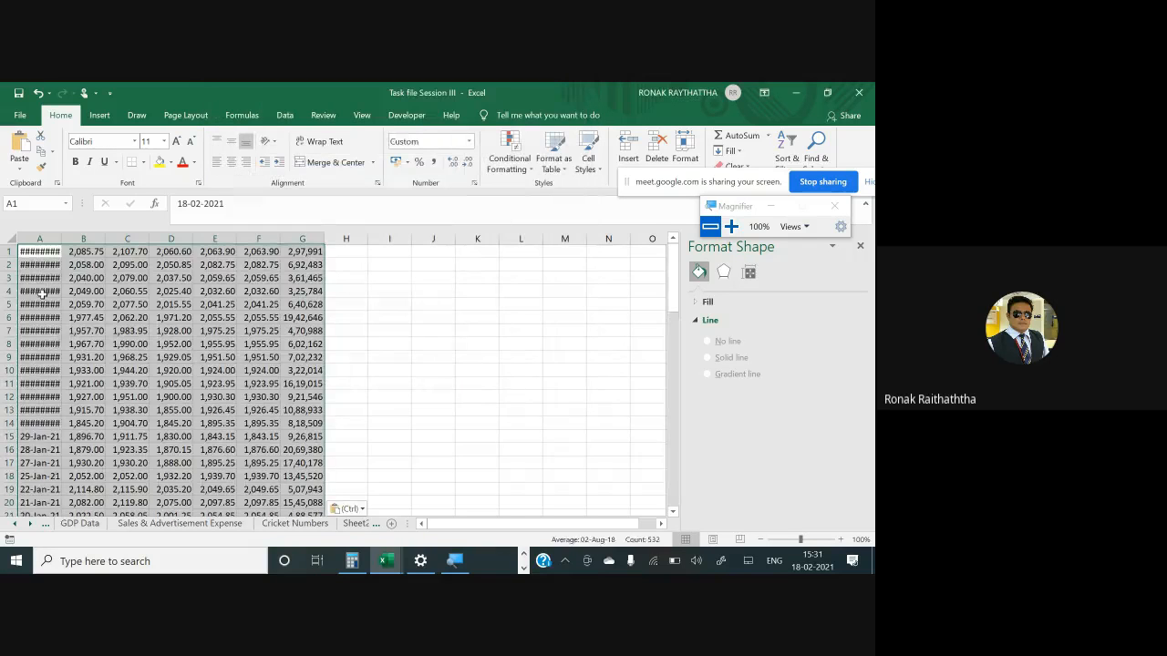
# - Autofit column A so the pasted dates display fully, returning to cell A1
pyautogui.click(42, 291)
pyautogui.doubleClick(61, 239)
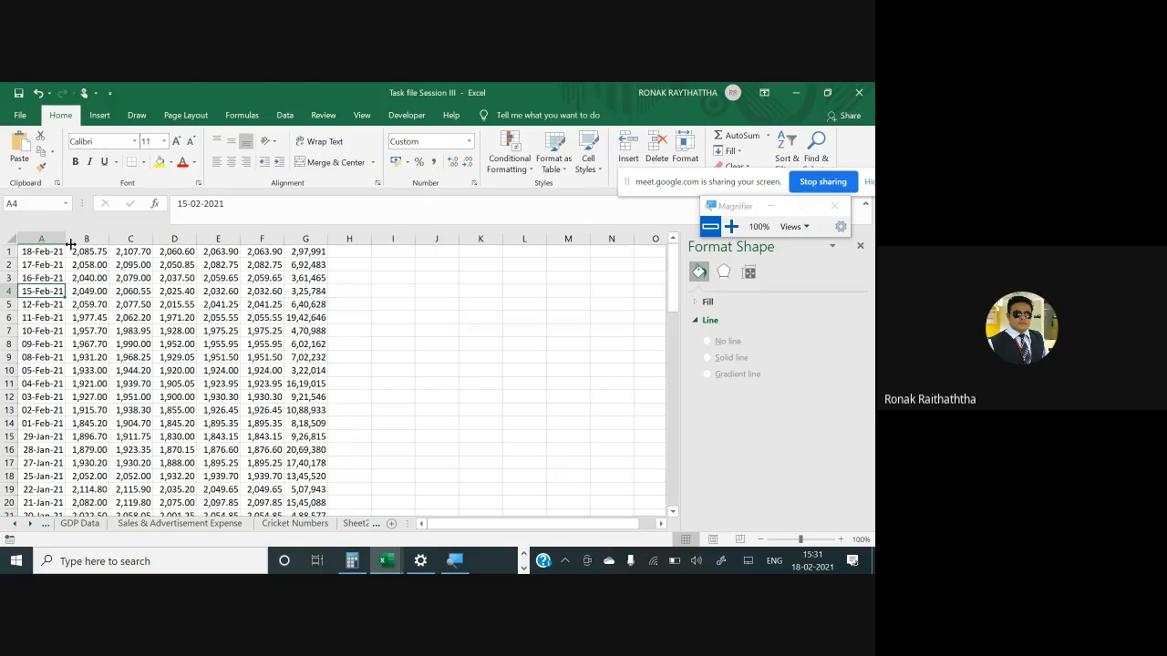
pyautogui.press('Up')
pyautogui.press('Up')
pyautogui.press('Up')
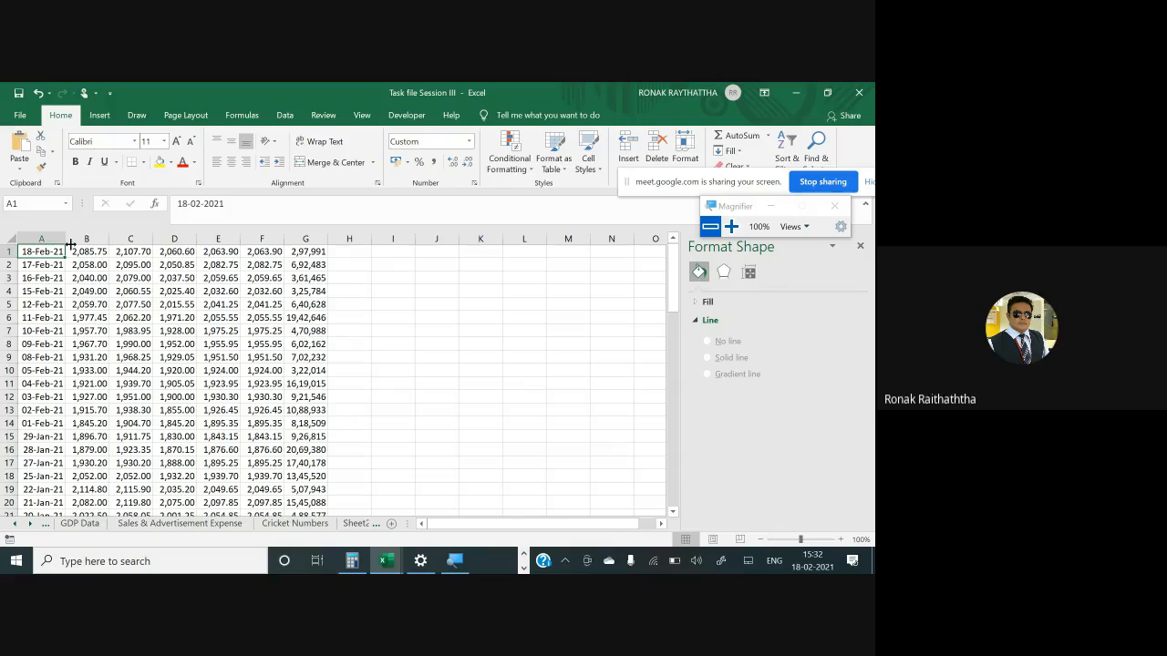
# - Select the pasted price data and custom sort it by column A from Oldest to Newest
pyautogui.hotkey('ctrl', 'shift', 'Right')
pyautogui.hotkey('ctrl', 'shift', 'Down')
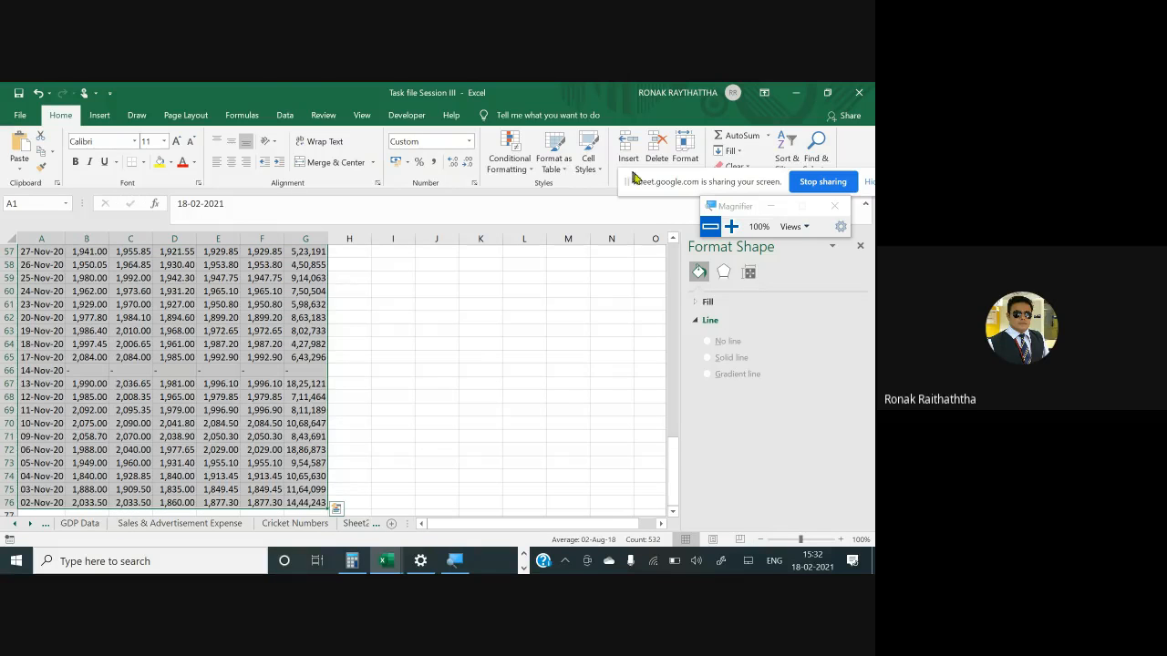
pyautogui.moveTo(663, 185); pyautogui.dragTo(739, 246)
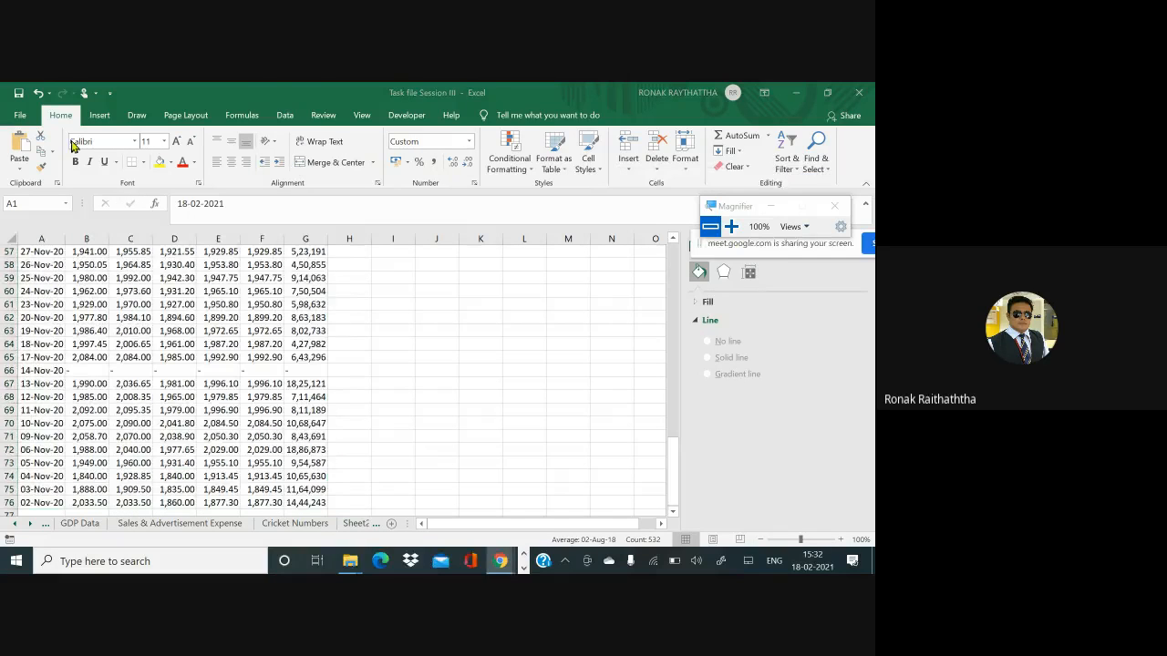
pyautogui.click(731, 228)
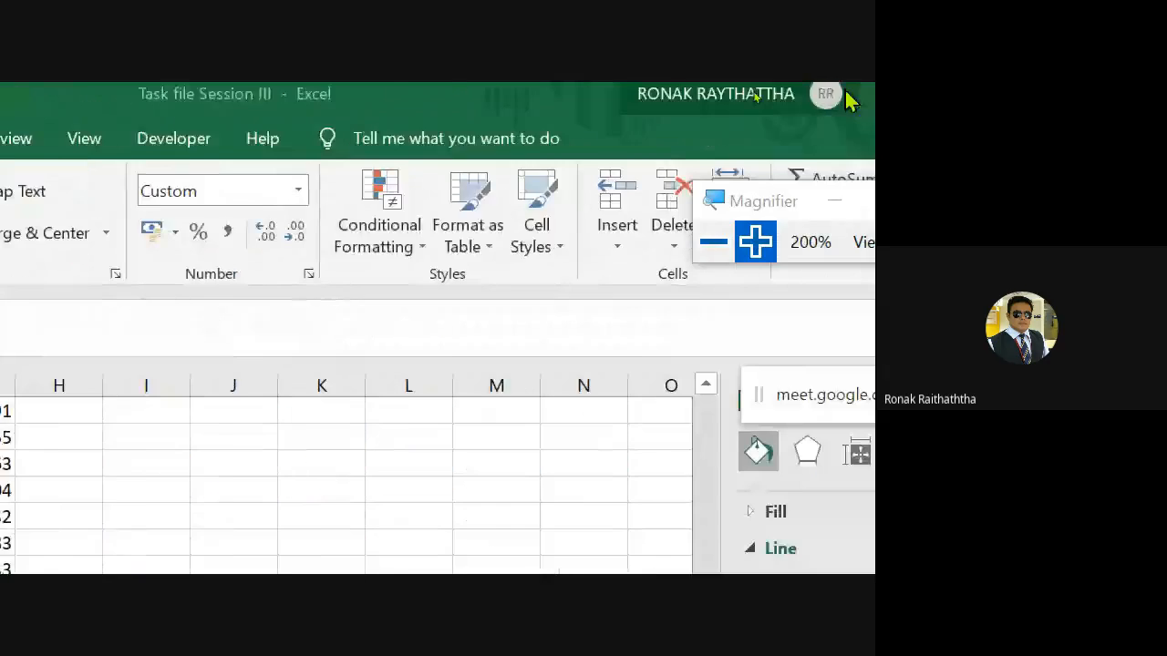
pyautogui.moveTo(774, 202); pyautogui.dragTo(850, 329)
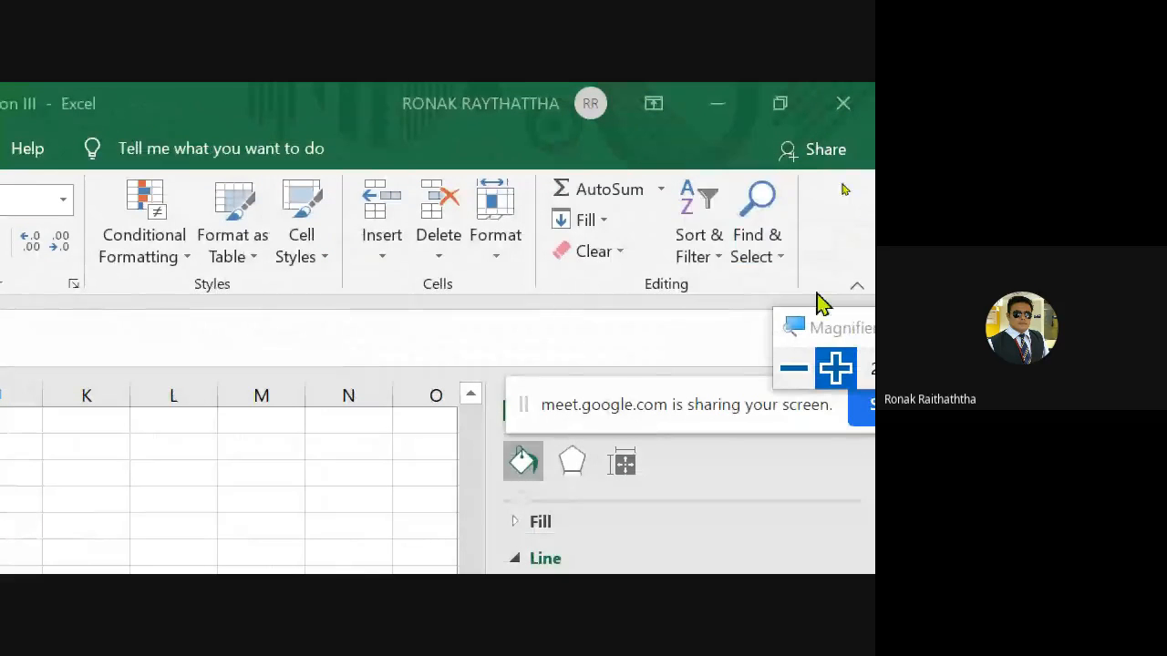
pyautogui.click(716, 260)
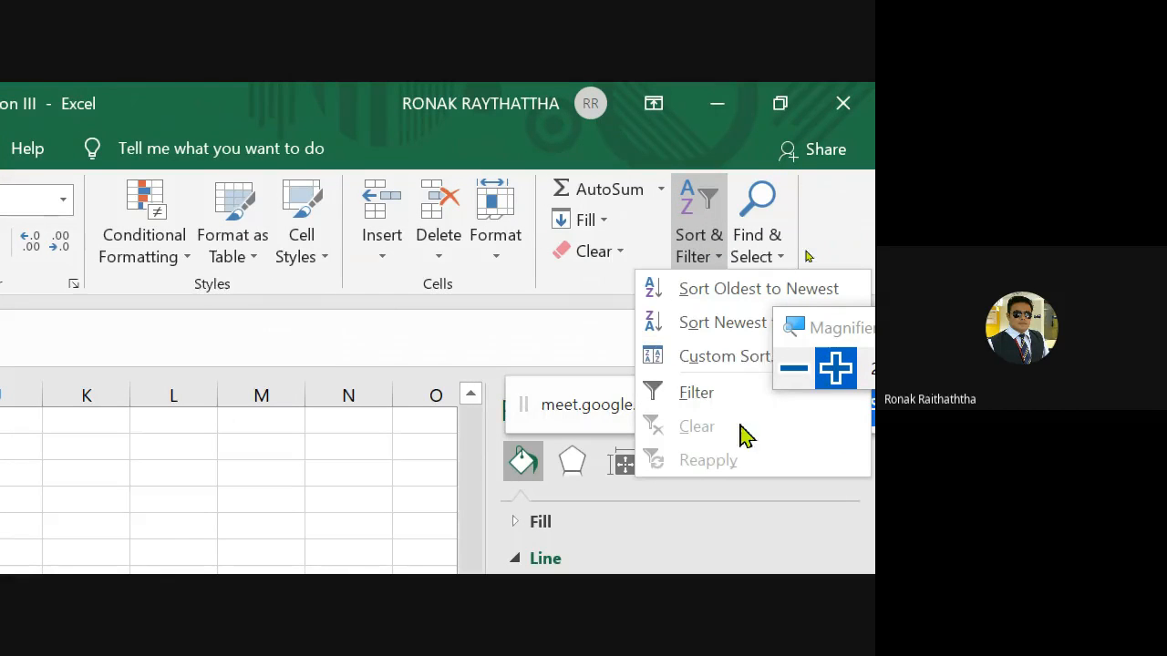
pyautogui.click(729, 357)
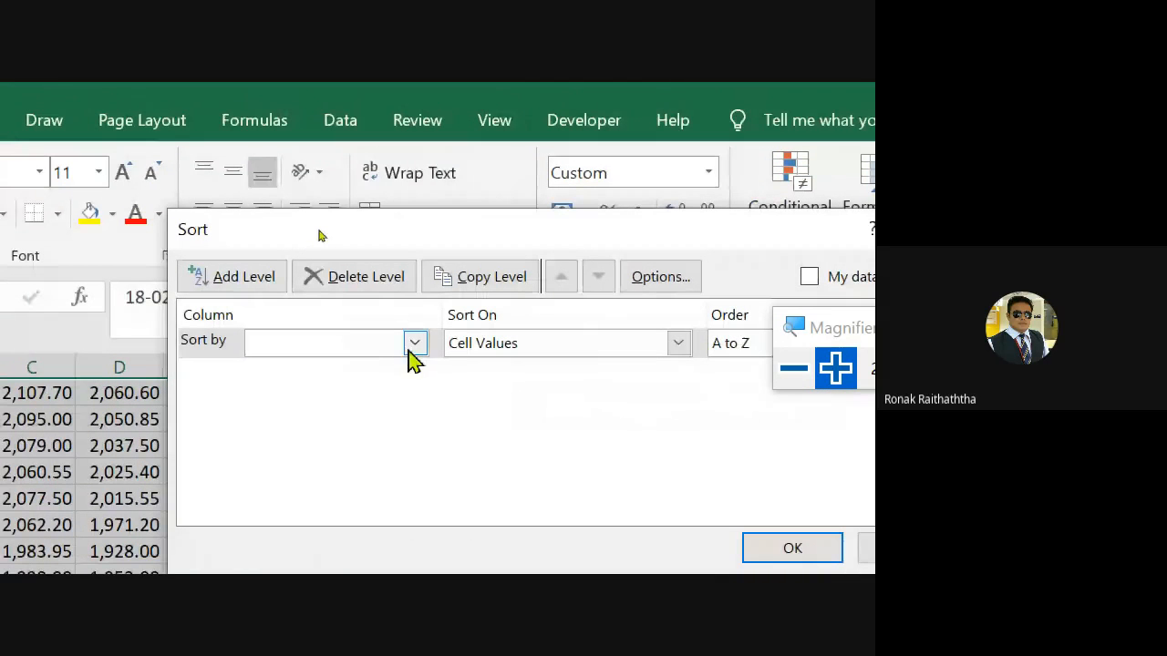
pyautogui.click(395, 348)
pyautogui.click(343, 369)
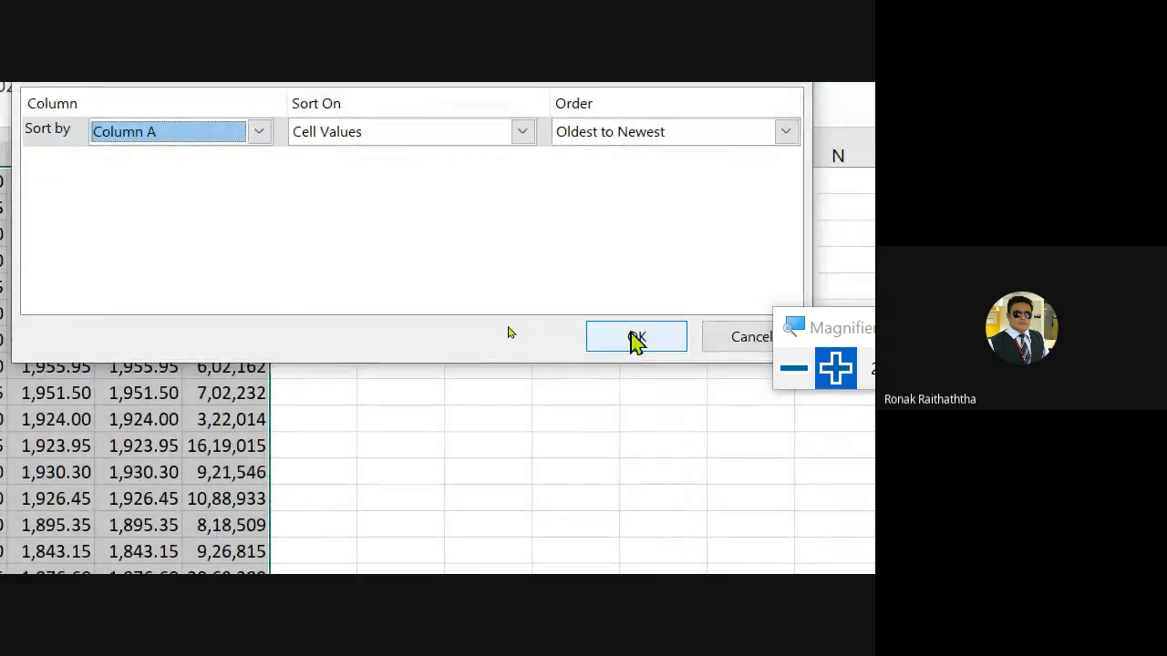
pyautogui.click(633, 335)
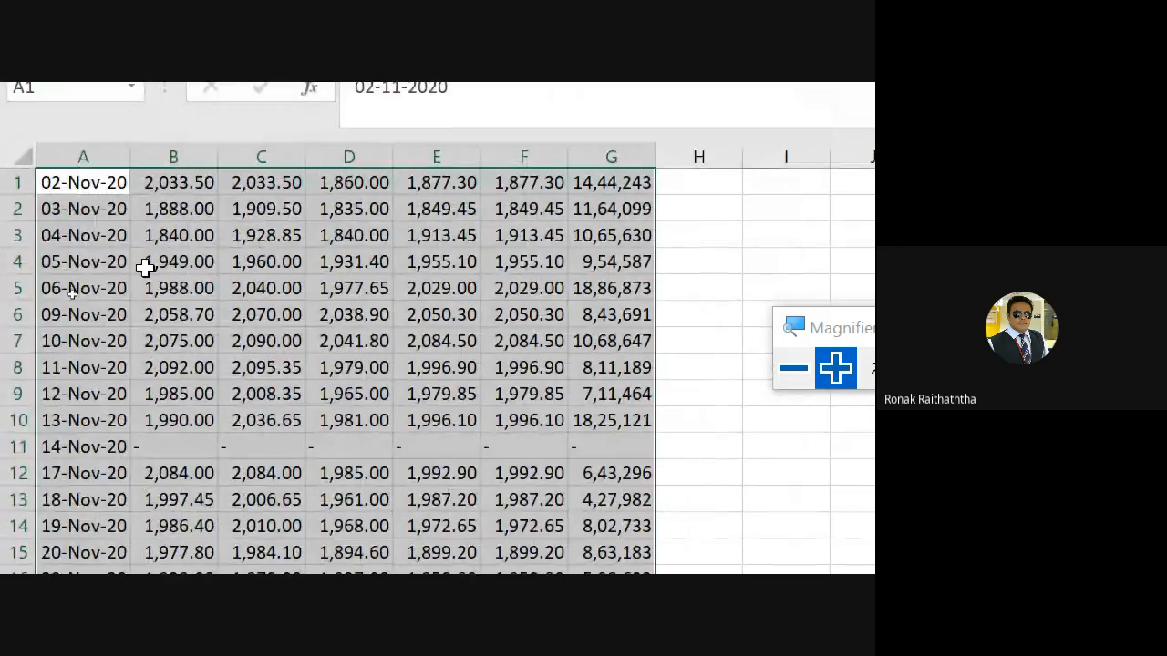
# - Move down through the sorted price rows checking for rows with missing values
pyautogui.click(146, 266)
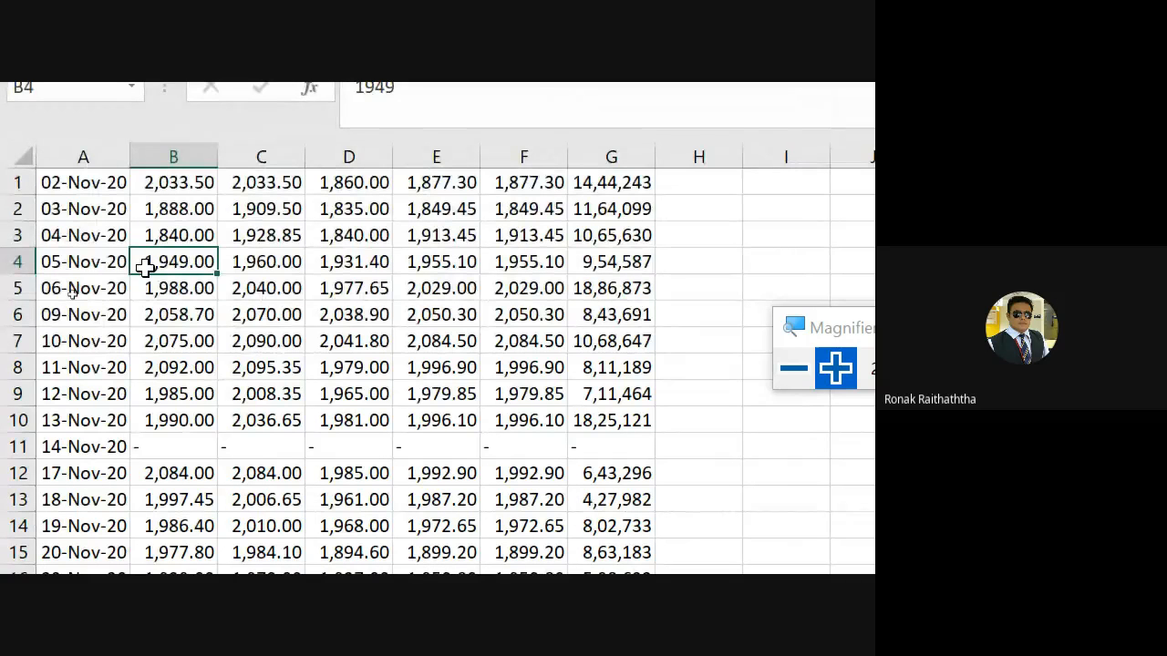
pyautogui.press('Down')
pyautogui.press('Down')
pyautogui.press('Down')
pyautogui.press('Down')
pyautogui.press('Down')
pyautogui.press('Down')
pyautogui.press('Down')
pyautogui.press('Down')
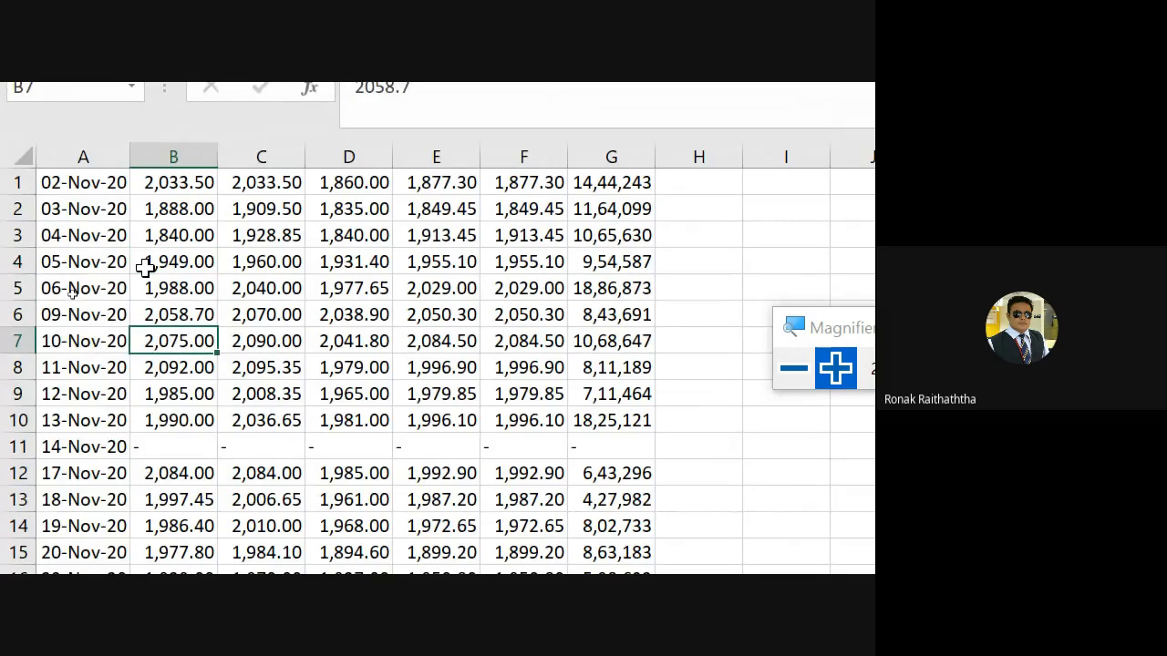
pyautogui.press('Up')
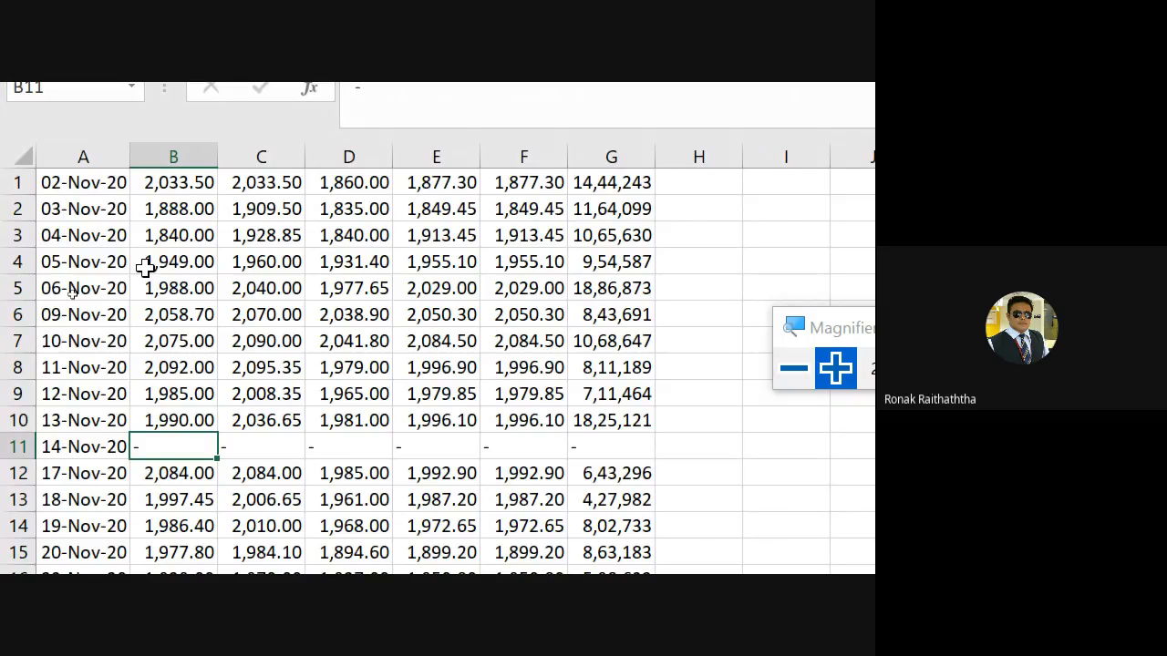
pyautogui.press('Down')
pyautogui.press('Down')
pyautogui.press('Down')
pyautogui.press('Down')
pyautogui.press('Down')
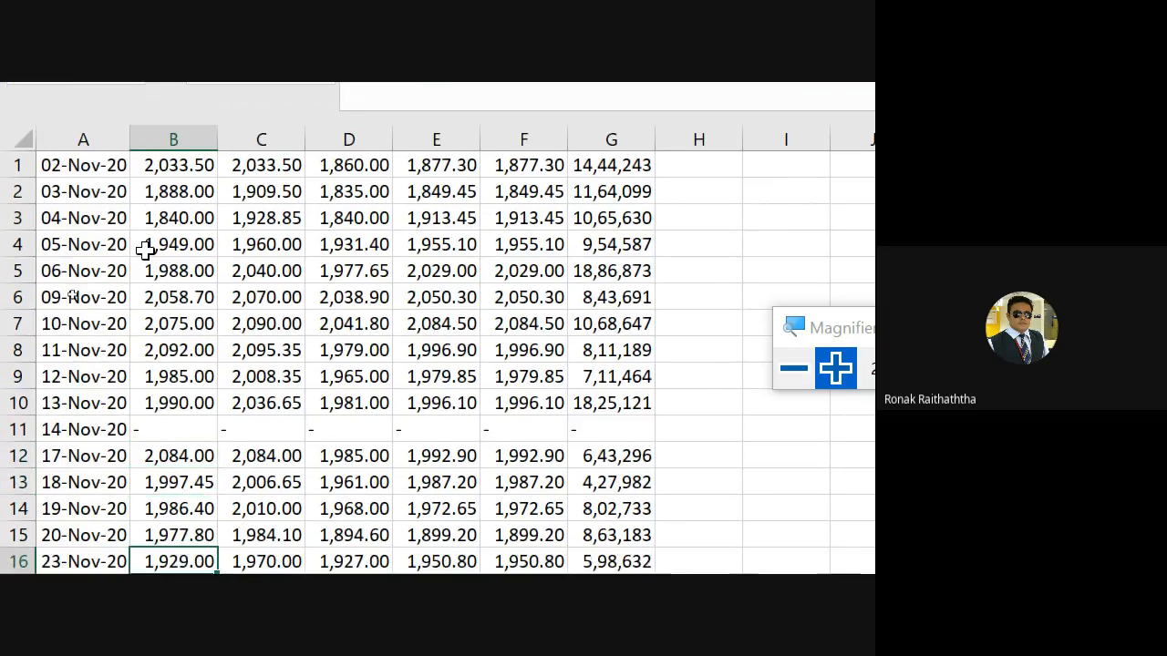
pyautogui.press('Down')
pyautogui.press('Down')
pyautogui.press('Down')
pyautogui.press('Down')
pyautogui.press('Down')
pyautogui.press('Down')
pyautogui.press('Down')
pyautogui.press('Down')
pyautogui.press('Down')
pyautogui.press('Down')
pyautogui.press('Down')
pyautogui.press('Down')
pyautogui.press('Down')
pyautogui.press('Down')
pyautogui.press('Down')
pyautogui.press('Down')
pyautogui.press('Down')
pyautogui.press('Down')
pyautogui.press('Down')
pyautogui.press('Down')
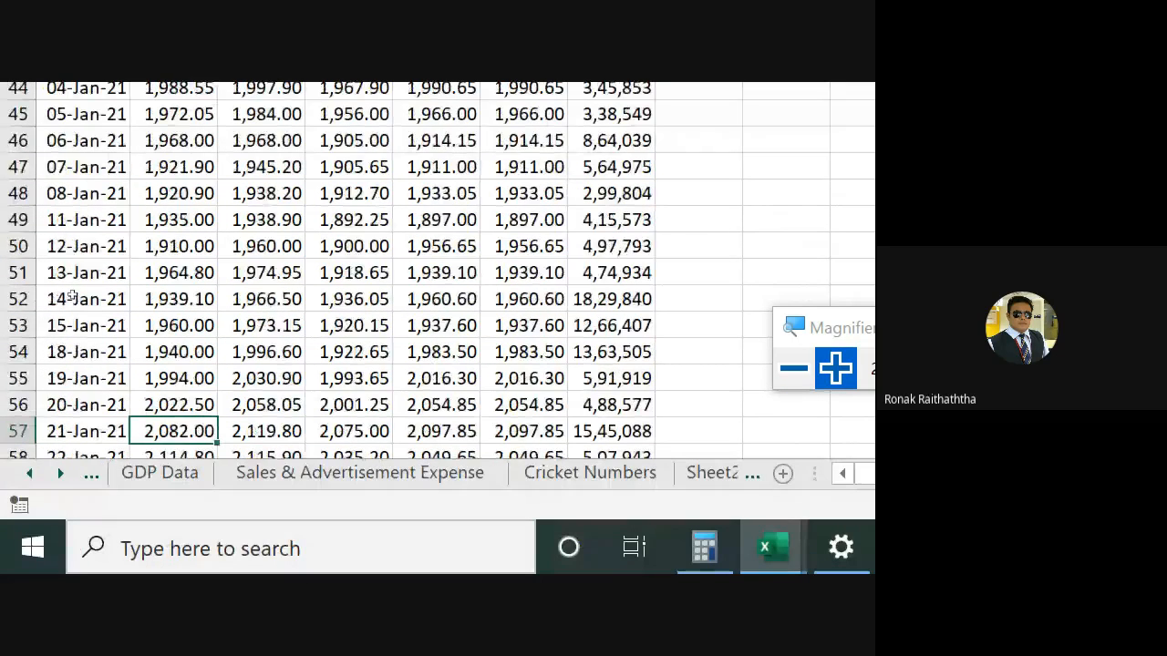
pyautogui.press('Down')
pyautogui.press('Down')
pyautogui.press('Down')
pyautogui.press('Down')
pyautogui.press('Down')
pyautogui.press('Down')
pyautogui.press('Down')
pyautogui.press('Down')
pyautogui.press('Down')
pyautogui.press('Down')
pyautogui.press('Down')
pyautogui.press('Down')
pyautogui.press('Down')
pyautogui.press('Down')
pyautogui.press('Down')
pyautogui.press('Down')
pyautogui.press('Down')
pyautogui.press('Down')
# - Delete the entire 14-Nov-20 row that holds only dashes instead of prices
pyautogui.hotkey('ctrl', 'Up')
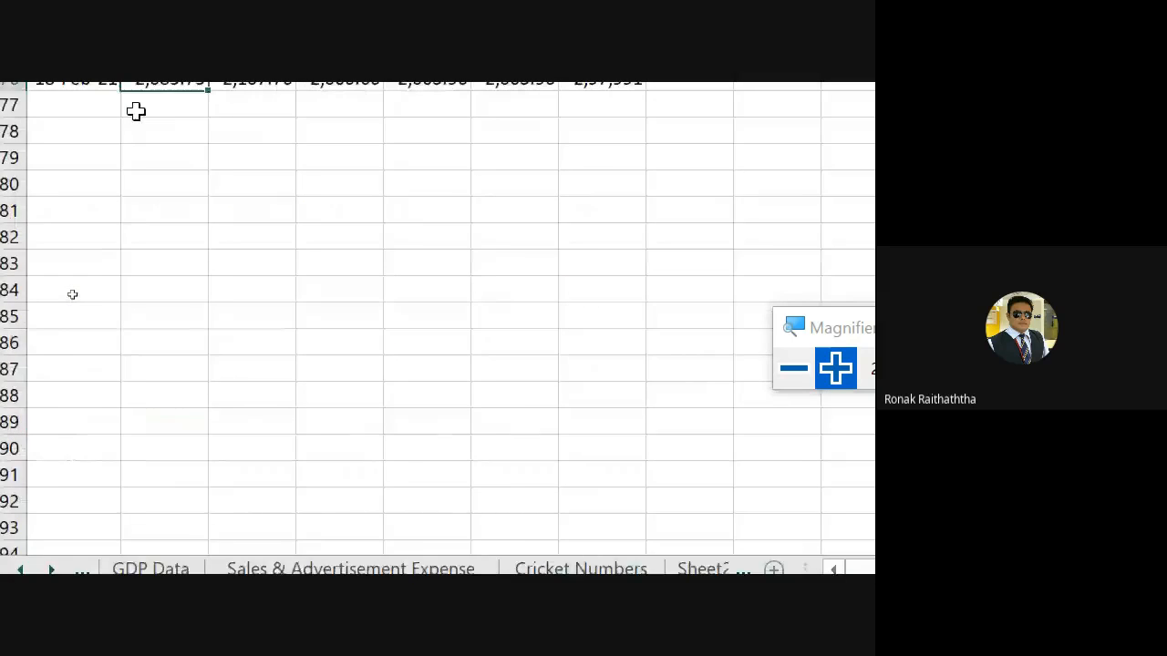
pyautogui.hotkey('ctrl', 'Up')
pyautogui.press('Down')
pyautogui.press('Down')
pyautogui.press('Down')
pyautogui.press('Down')
pyautogui.press('Down')
pyautogui.press('Down')
pyautogui.press('Down')
pyautogui.press('Down')
pyautogui.press('Down')
pyautogui.press('Down')
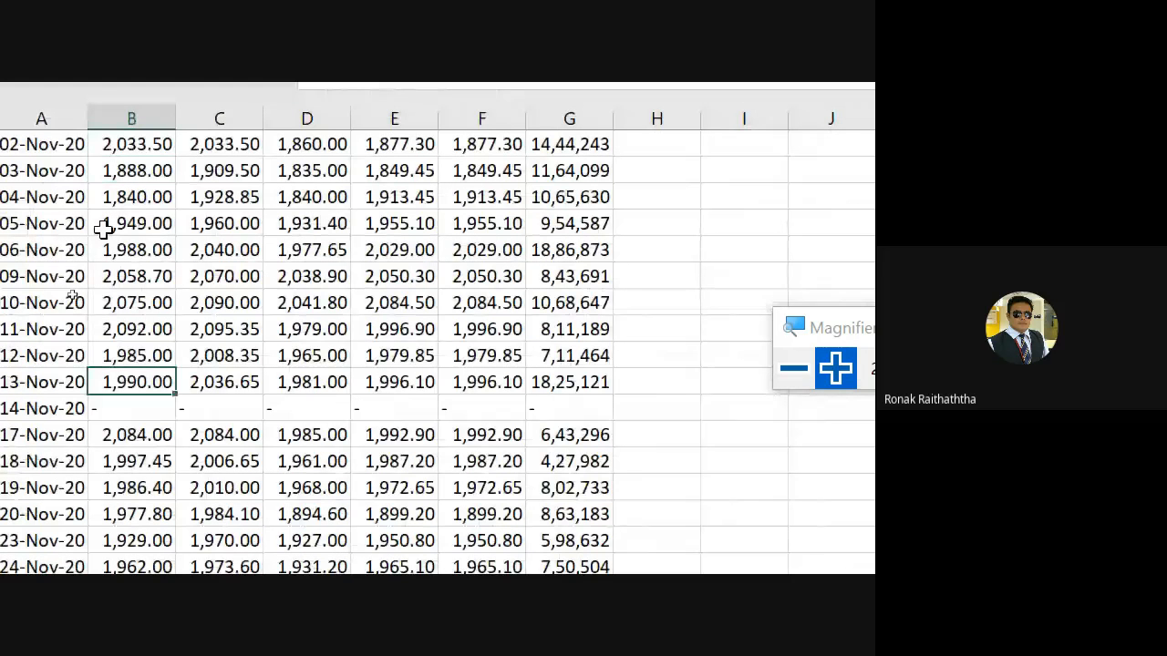
pyautogui.hotkey('shift', 'space')
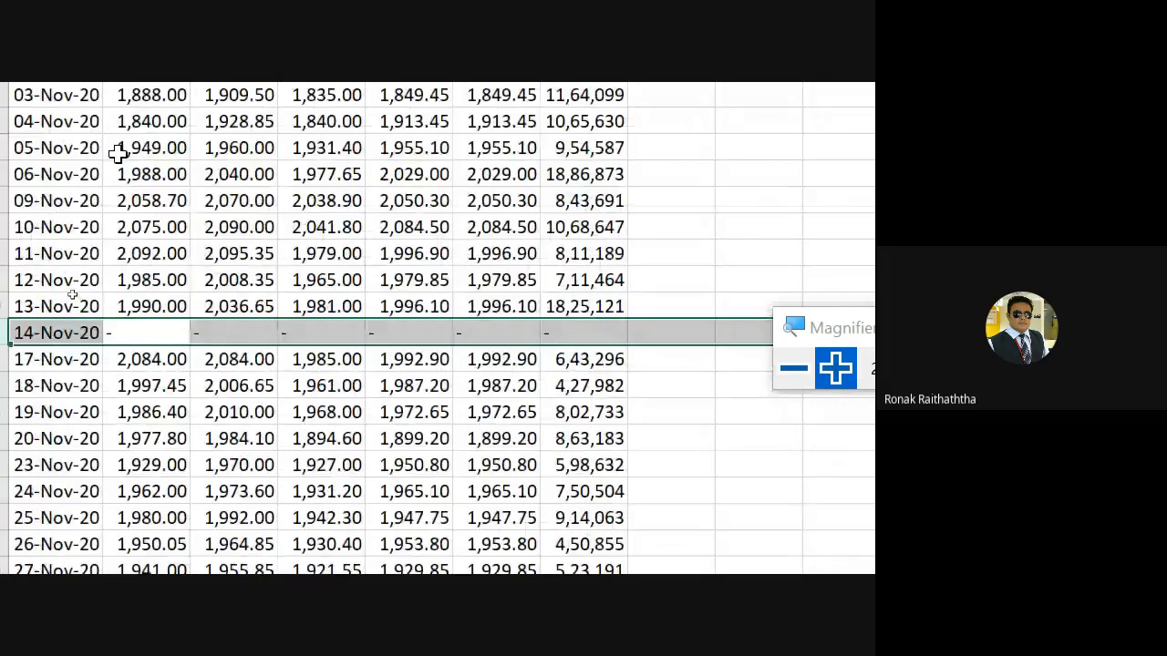
pyautogui.hotkey('ctrl', '-')
pyautogui.press('Down')
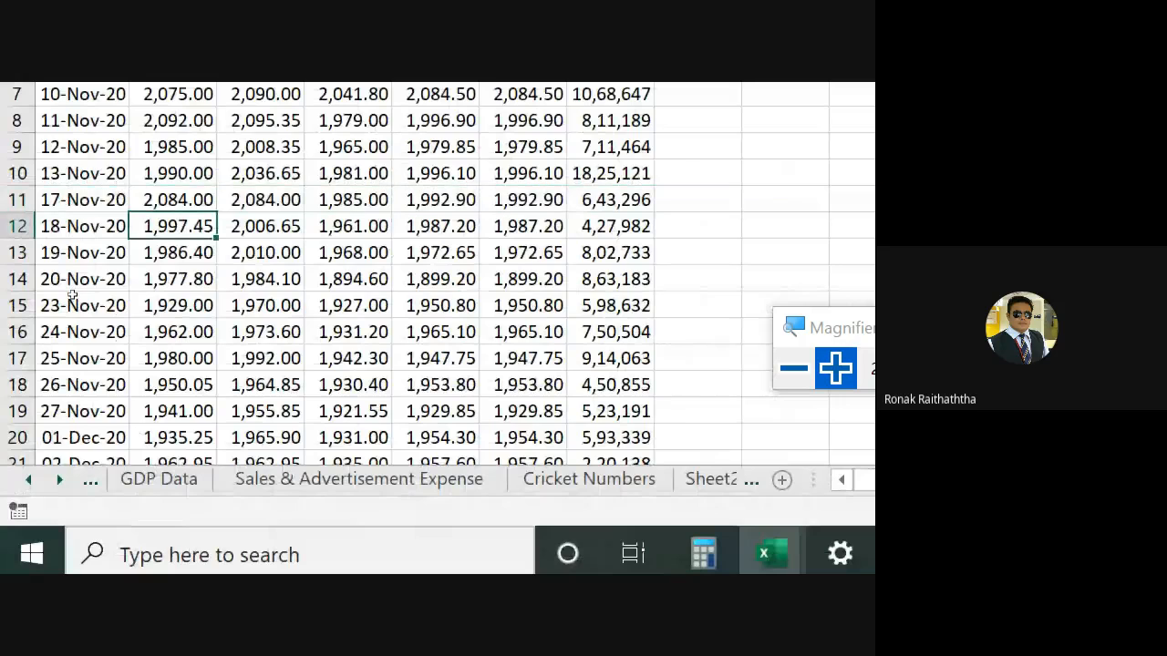
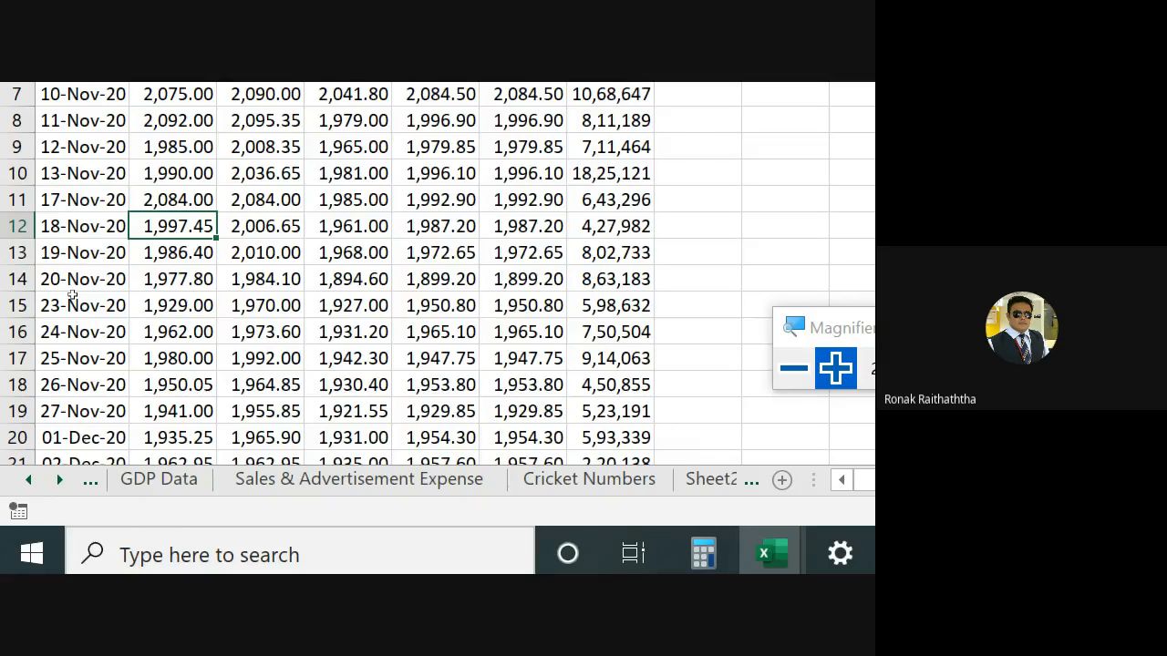
# - Switch to the Google Meet window and read the participants' chat messages
pyautogui.hotkey('alt', 'Tab')
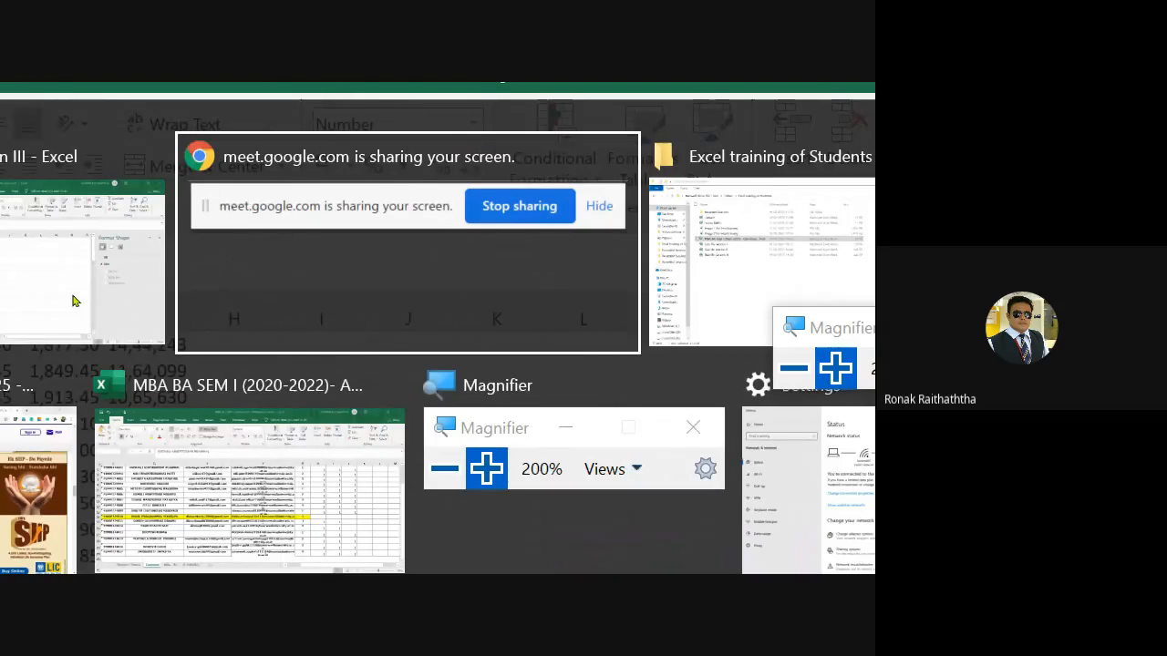
pyautogui.hotkey('alt', 'Tab')
pyautogui.hotkey('alt', 'Tab')
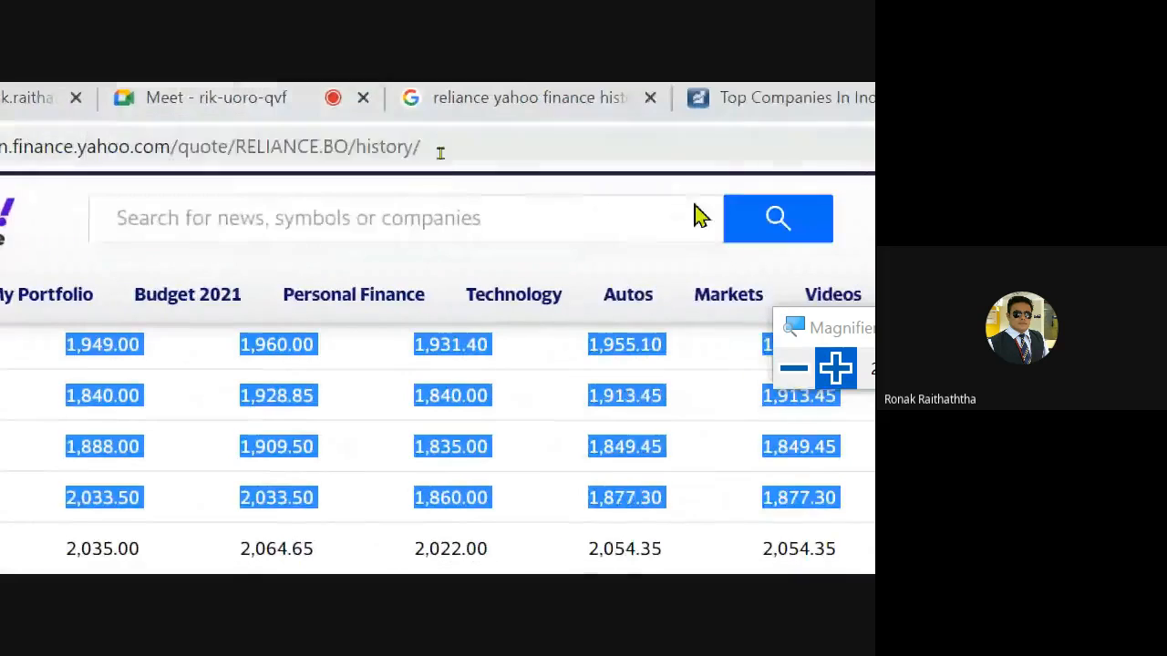
pyautogui.click(793, 368)
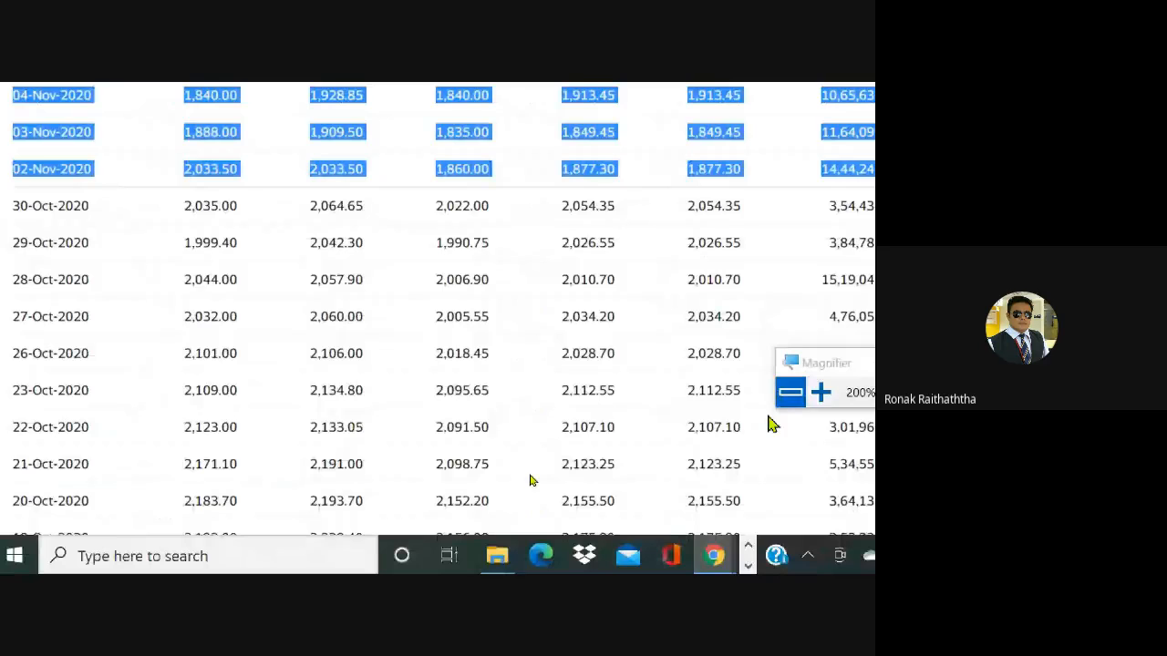
pyautogui.click(222, 88)
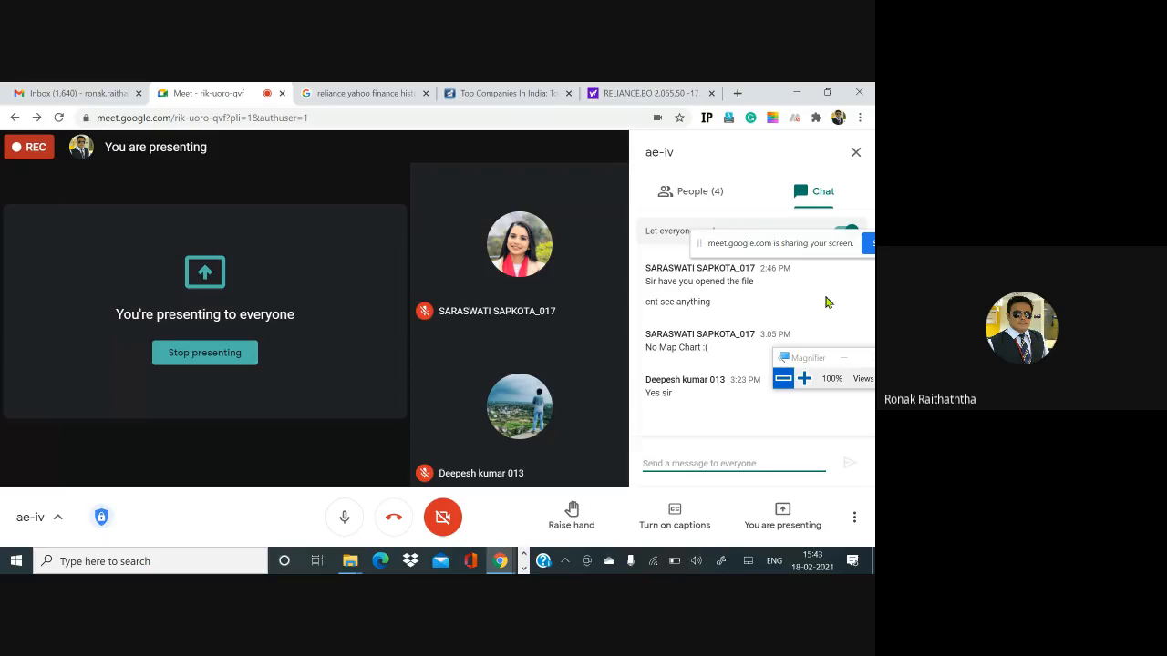
# - Return to Excel, open Sheet2 and review the list of students with their assigned companies
pyautogui.hotkey('alt', 'Tab')
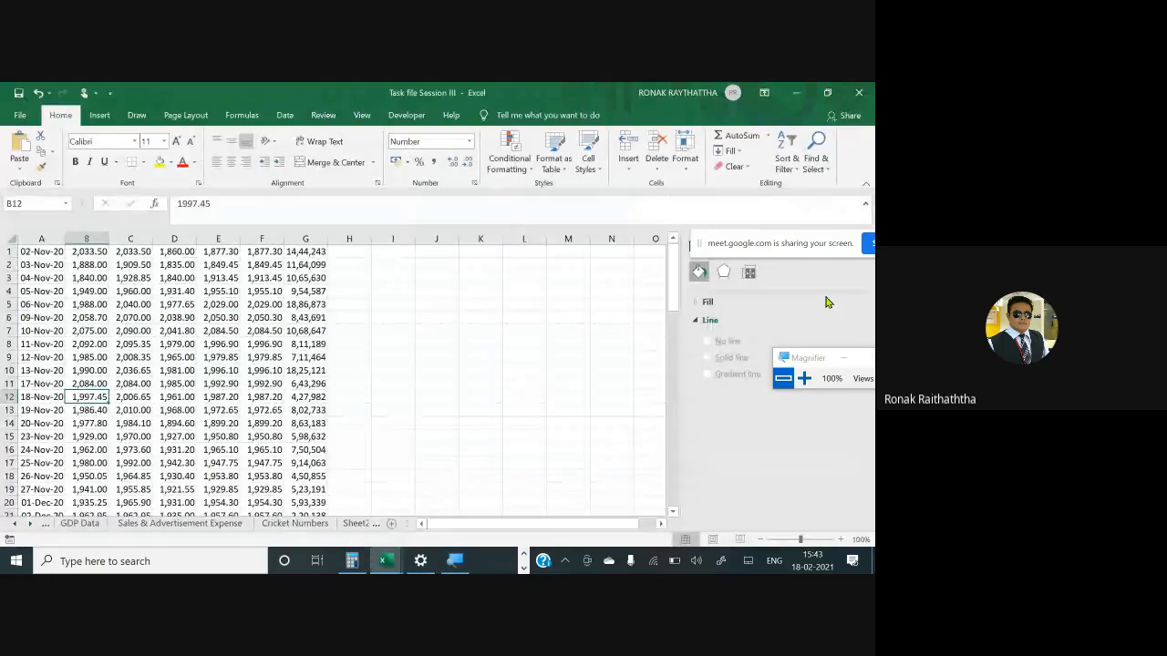
pyautogui.click(355, 524)
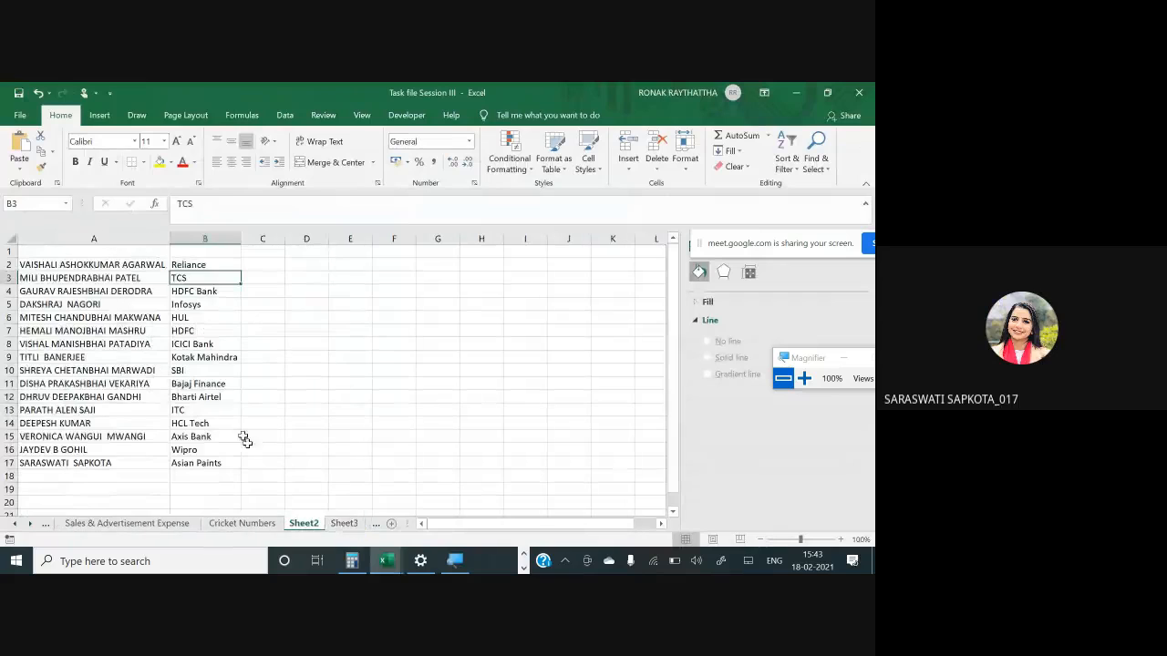
pyautogui.click(203, 370)
pyautogui.press('alt')
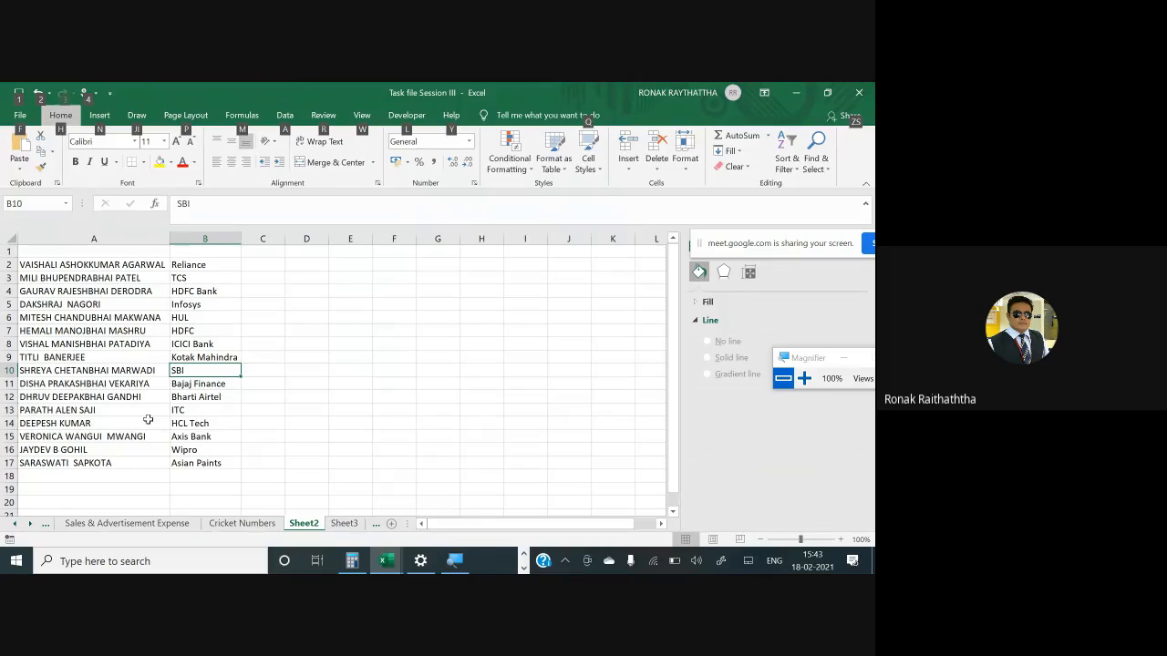
pyautogui.click(194, 463)
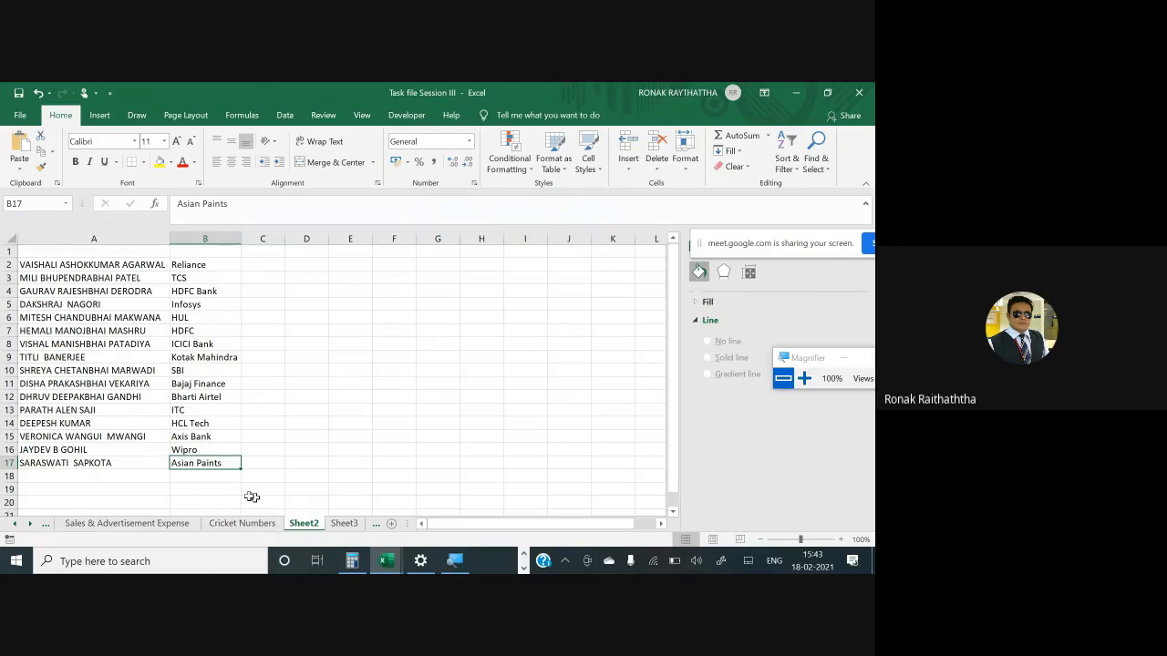
pyautogui.click(185, 424)
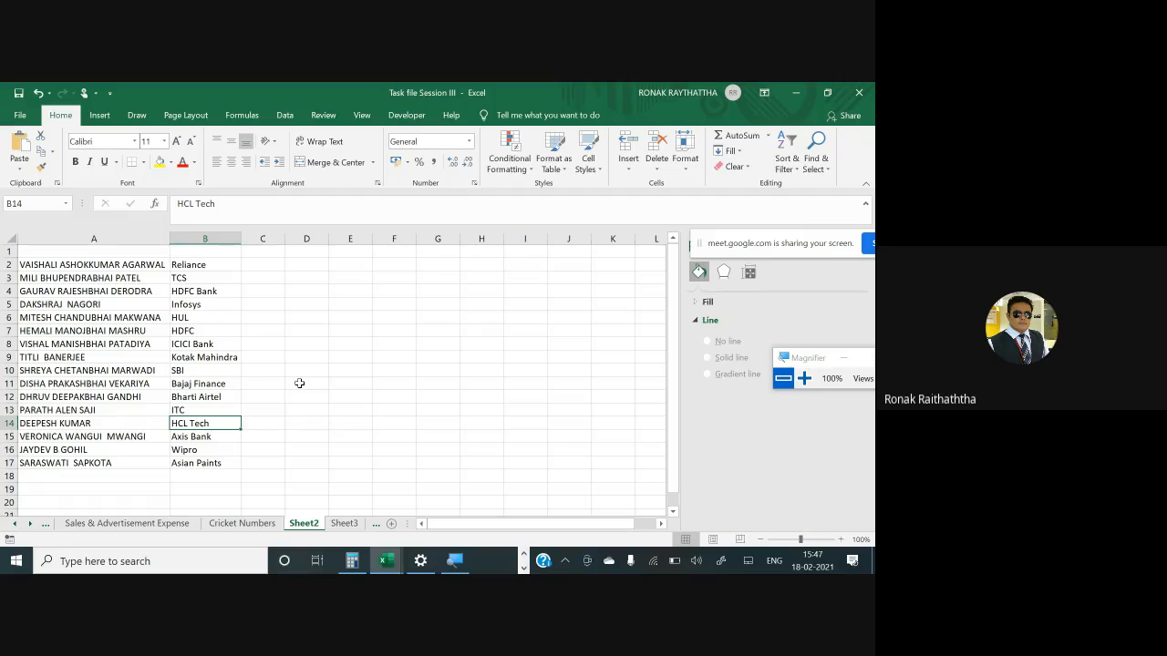
# - Switch to Google Meet and open the call's more options menu to stop the recording
pyautogui.hotkey('alt', 'Tab')
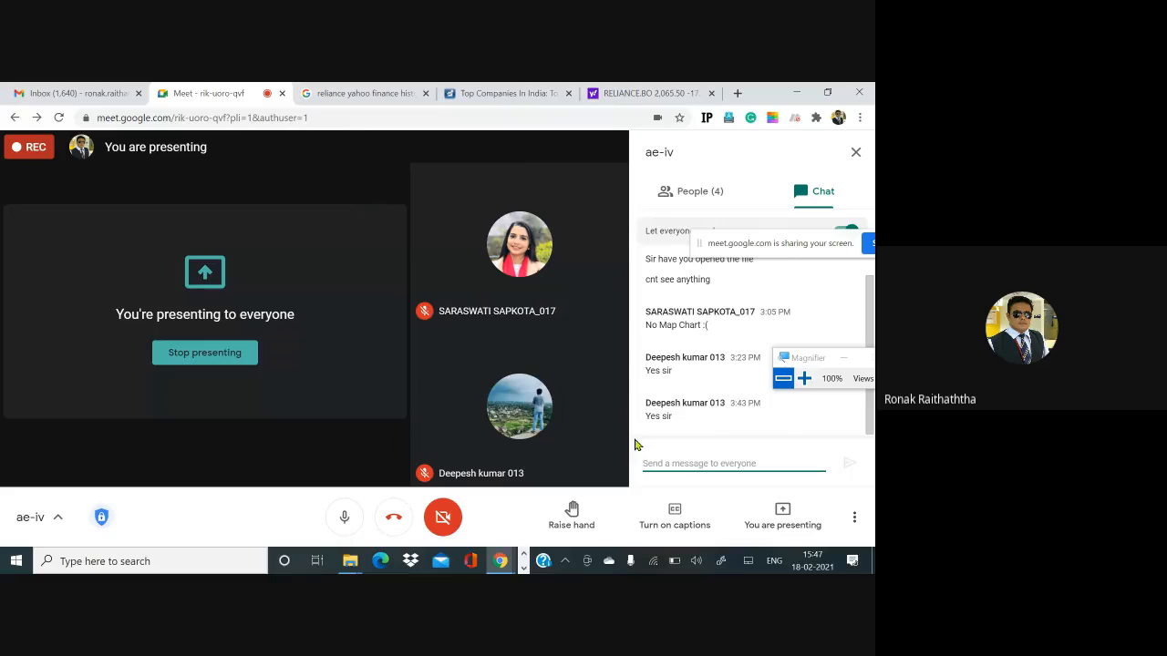
pyautogui.click(854, 517)
pyautogui.moveTo(742, 242); pyautogui.dragTo(512, 159)
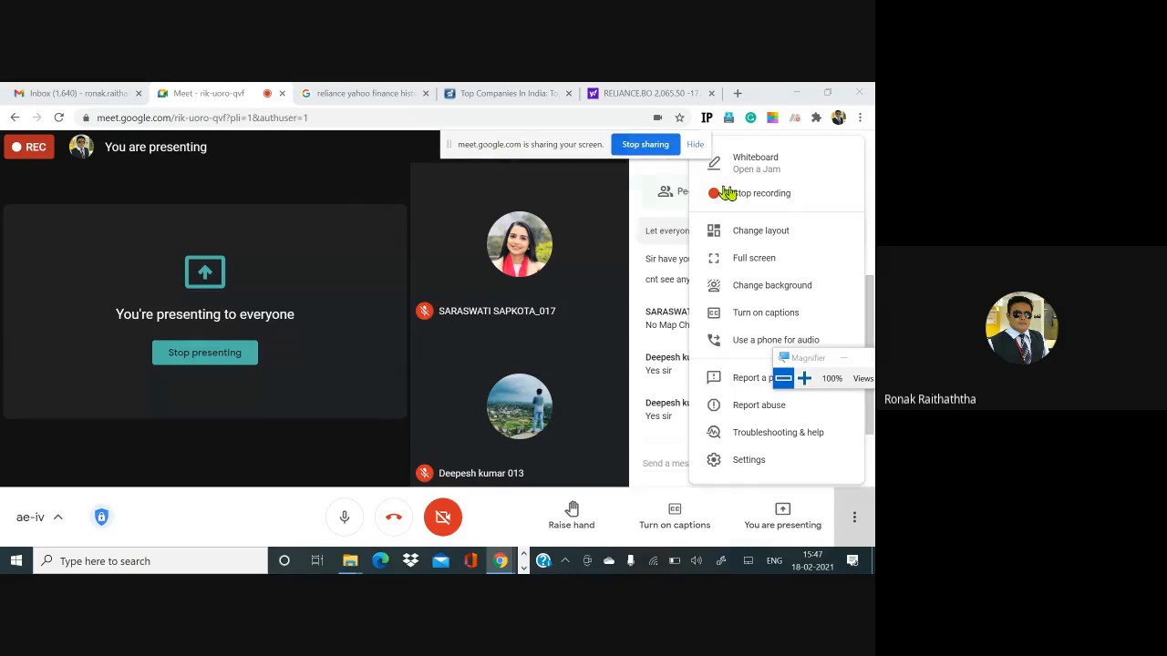